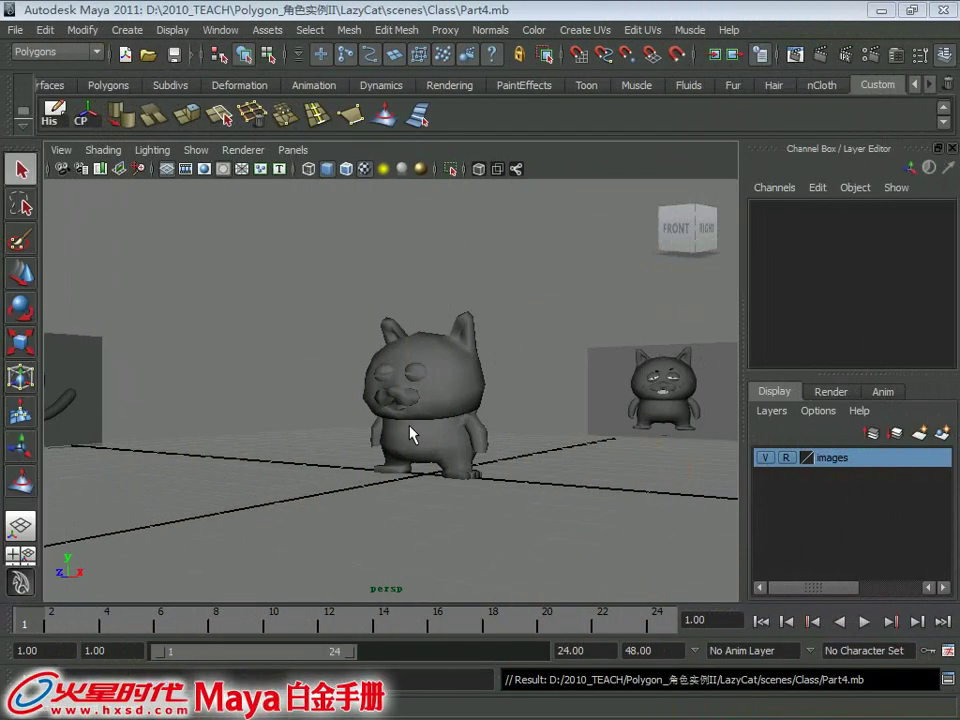
Step: Select the cat body mesh and zoom in close on its arm opening
alt+drag(410, 427, 435, 476)
click(500, 472)
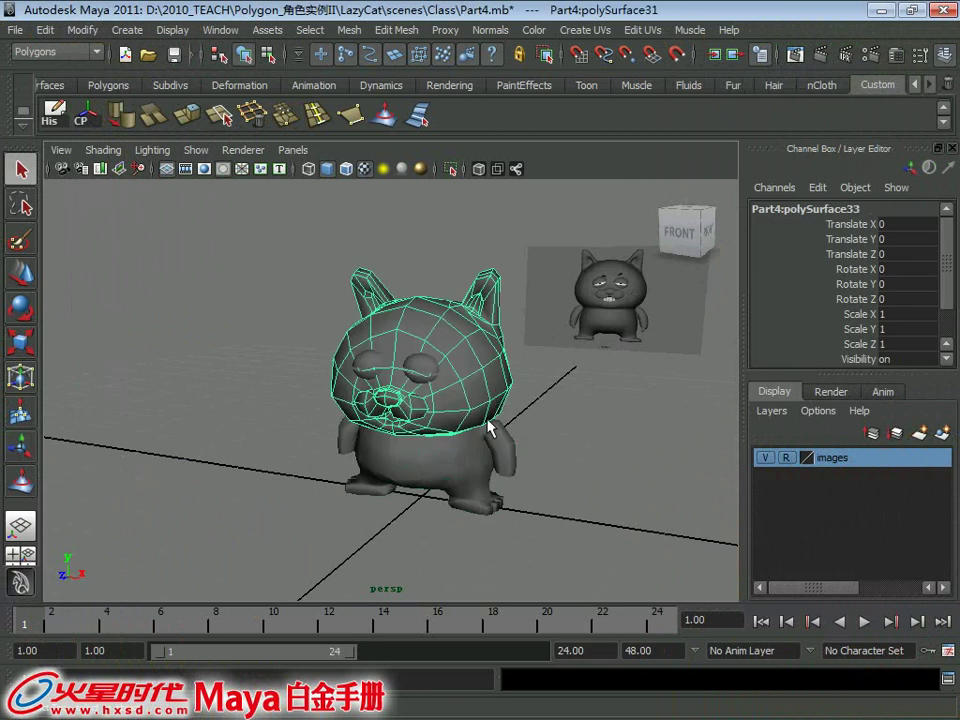
mouse_move(490, 428)
alt+mouse_down()
mouse_move(428, 418)
mouse_move(589, 429)
alt+mouse_up()
click(589, 429)
alt+drag(493, 424, 450, 410)
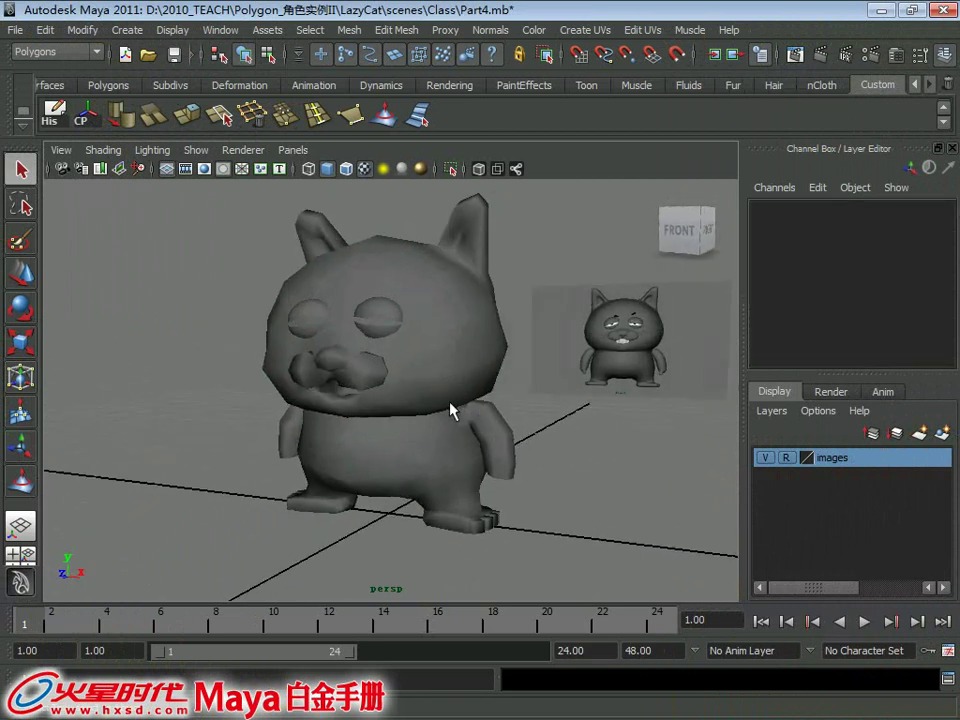
click(450, 408)
click(490, 458)
mouse_move(490, 458)
alt+mouse_down()
mouse_move(422, 442)
mouse_move(422, 407)
alt+mouse_up()
alt+right_drag(422, 407, 506, 497)
alt+drag(506, 497, 426, 426)
Step: Select the edge loop around the arm opening and cap it with Mesh > Fill Hole
right_click(474, 316)
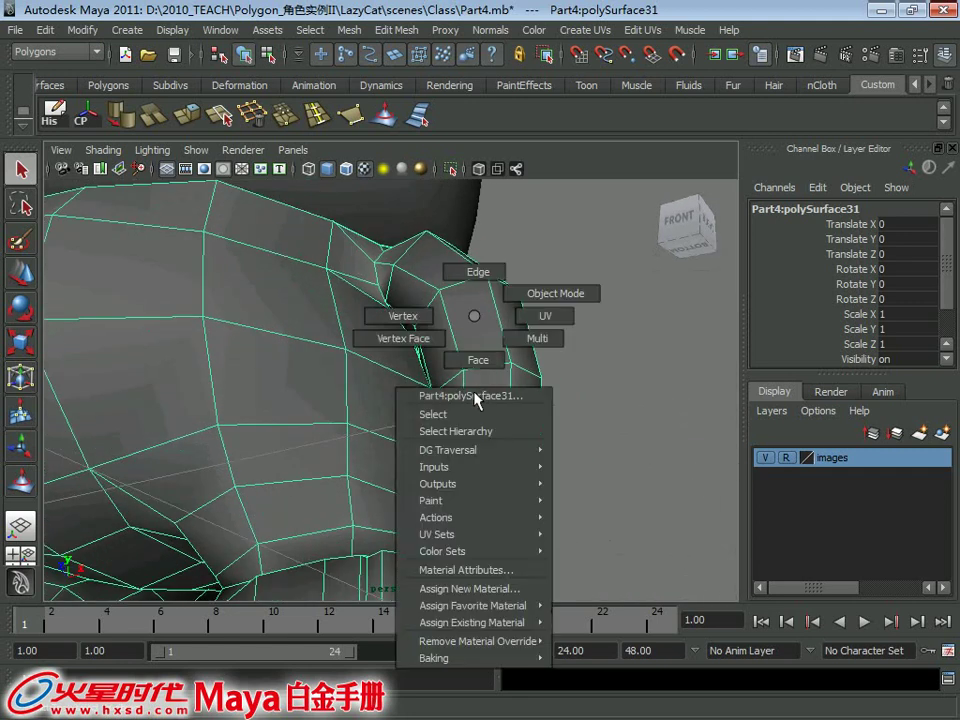
click(465, 272)
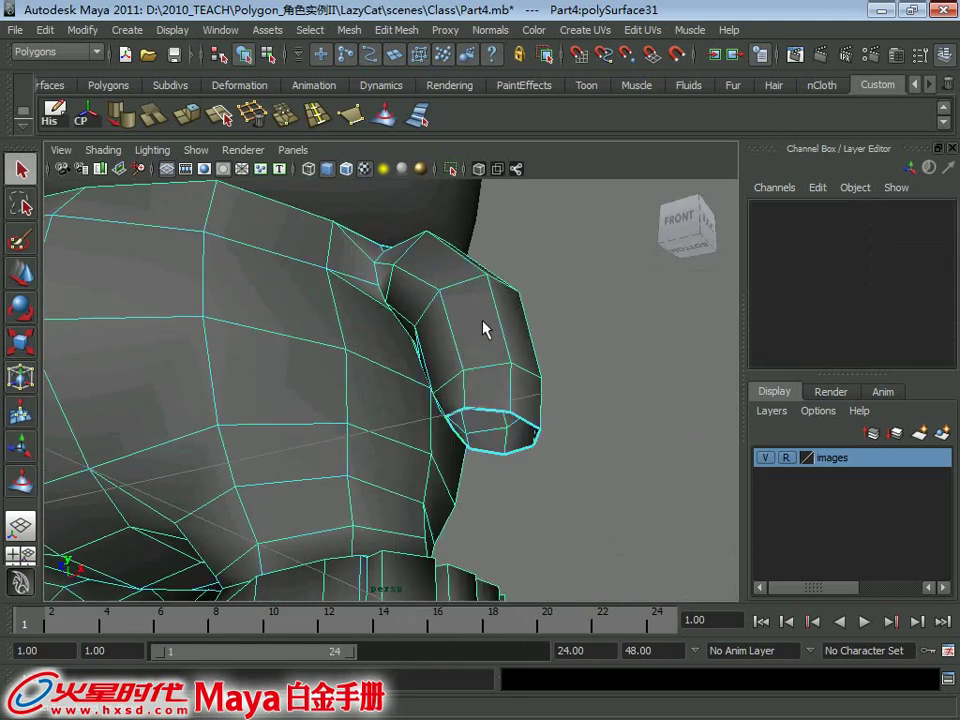
double_click(496, 416)
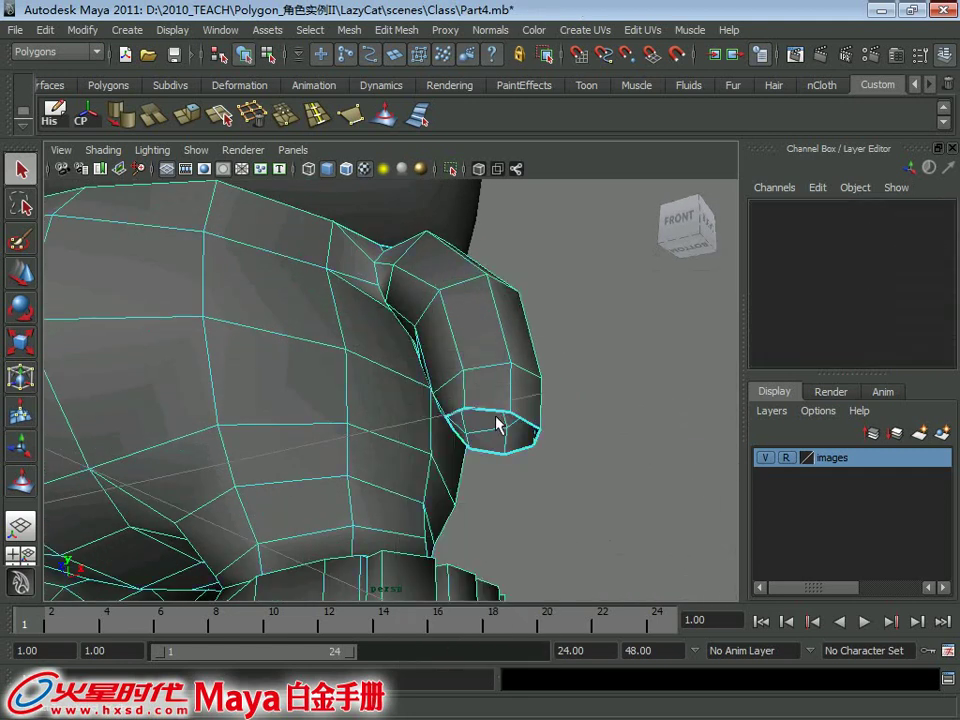
click(350, 30)
click(368, 332)
Step: Back in object mode, delete the head mesh so only the body remains
mouse_move(467, 392)
alt+right_down()
mouse_move(392, 381)
mouse_move(421, 365)
alt+right_up()
click(214, 364)
scroll(429, 381, down, 5)
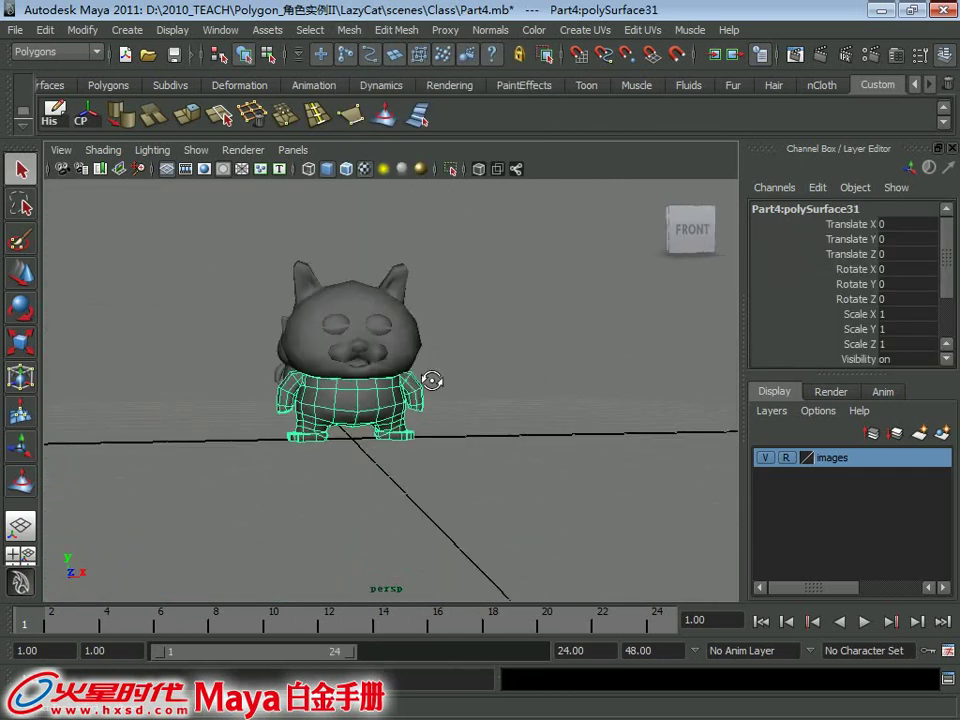
click(380, 340)
key(Delete)
mouse_move(540, 476)
alt+mouse_down()
mouse_move(332, 339)
mouse_move(401, 466)
alt+mouse_up()
click(369, 420)
mouse_move(369, 420)
alt+mouse_down()
mouse_move(407, 506)
mouse_move(377, 364)
mouse_move(390, 437)
mouse_move(422, 321)
alt+mouse_up()
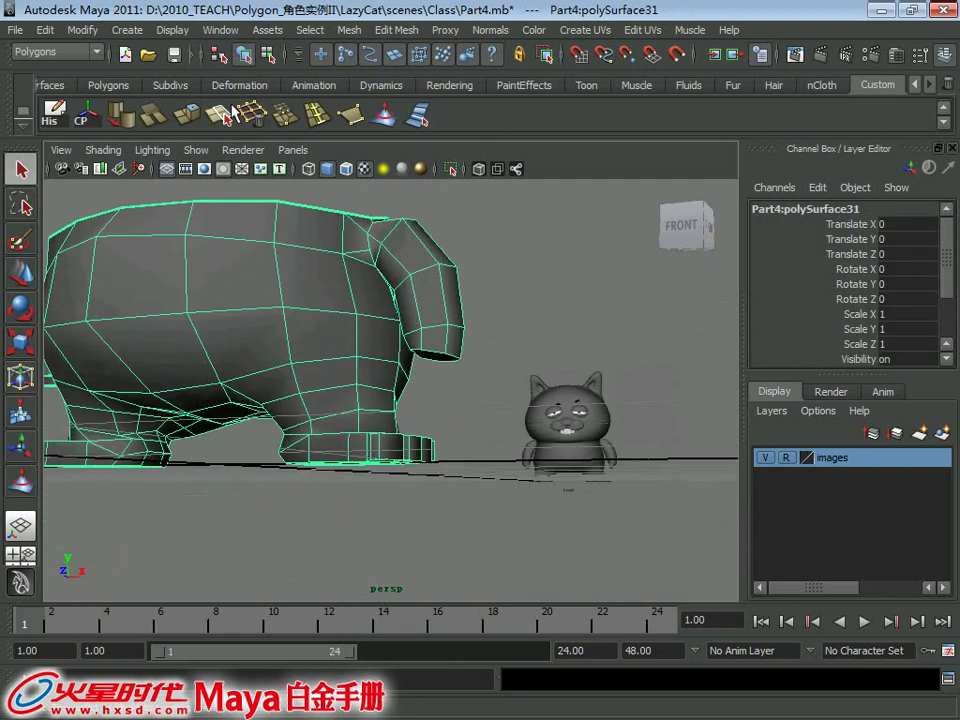
click(136, 87)
Step: Create a polygon cube, shrink it into a thin box, and move it under the arm tip
click(91, 118)
mouse_move(230, 320)
alt+mouse_down()
mouse_move(266, 349)
mouse_move(393, 400)
alt+mouse_up()
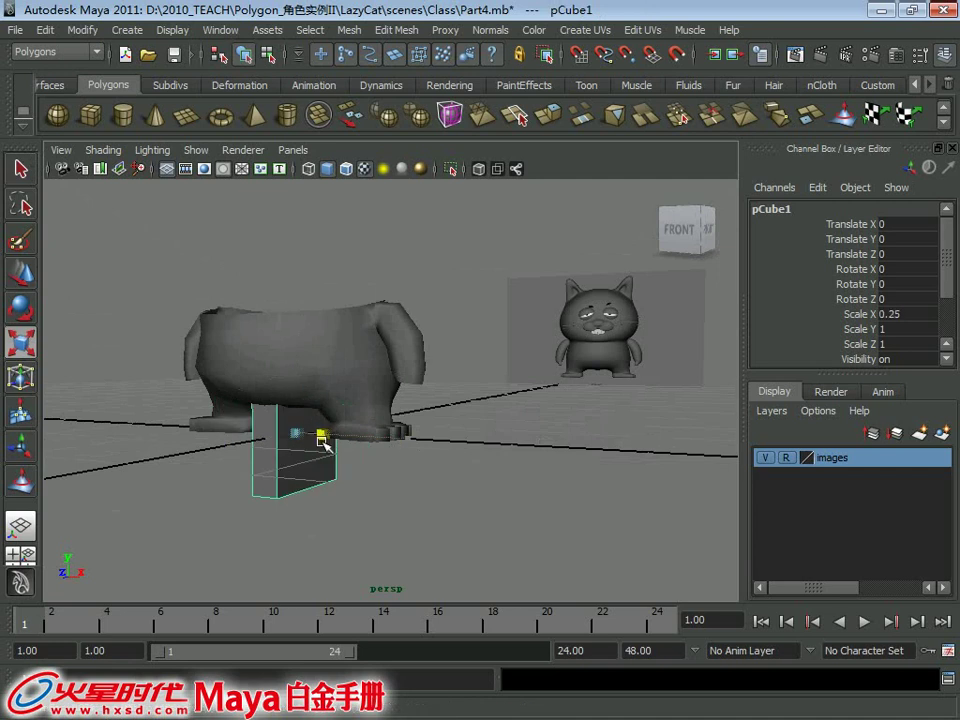
drag(343, 437, 459, 461)
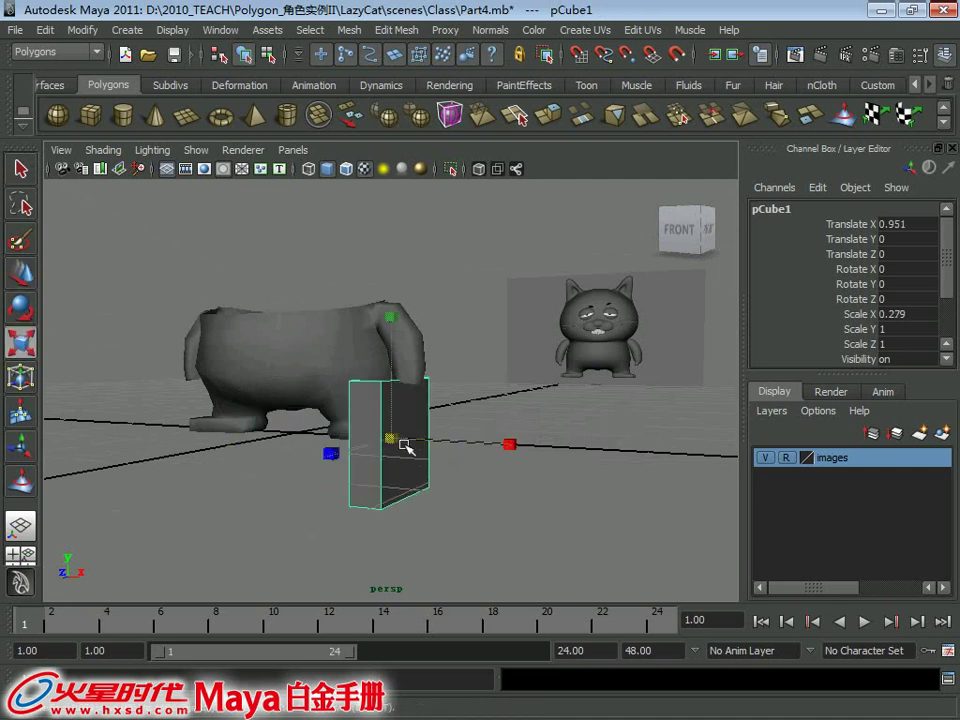
mouse_move(405, 445)
alt+mouse_down()
mouse_move(306, 441)
mouse_move(354, 428)
alt+mouse_up()
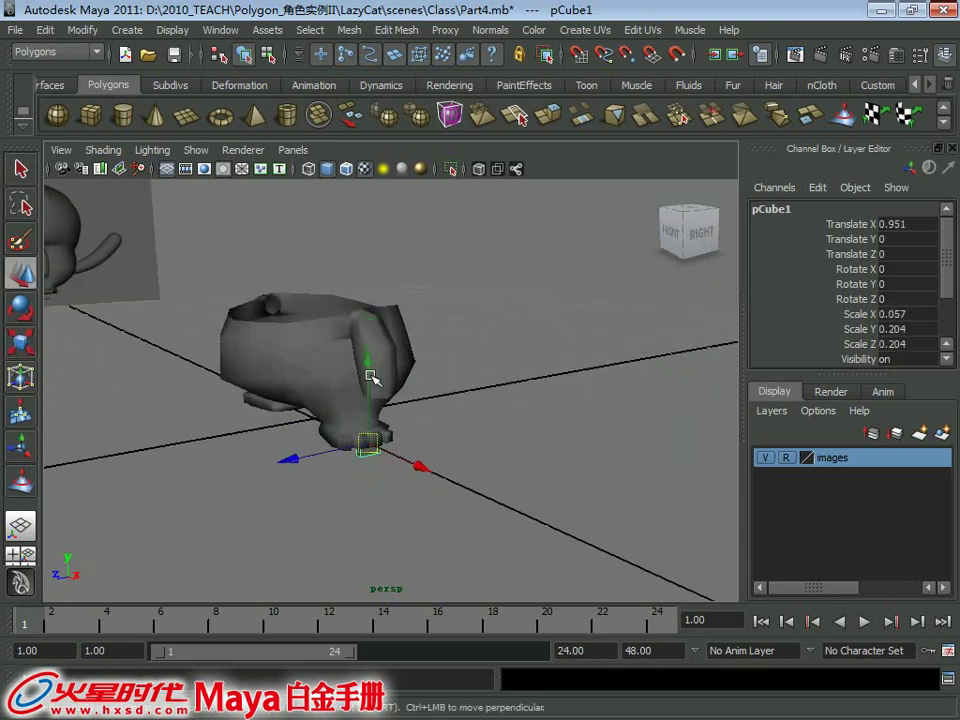
alt+drag(372, 318, 533, 456)
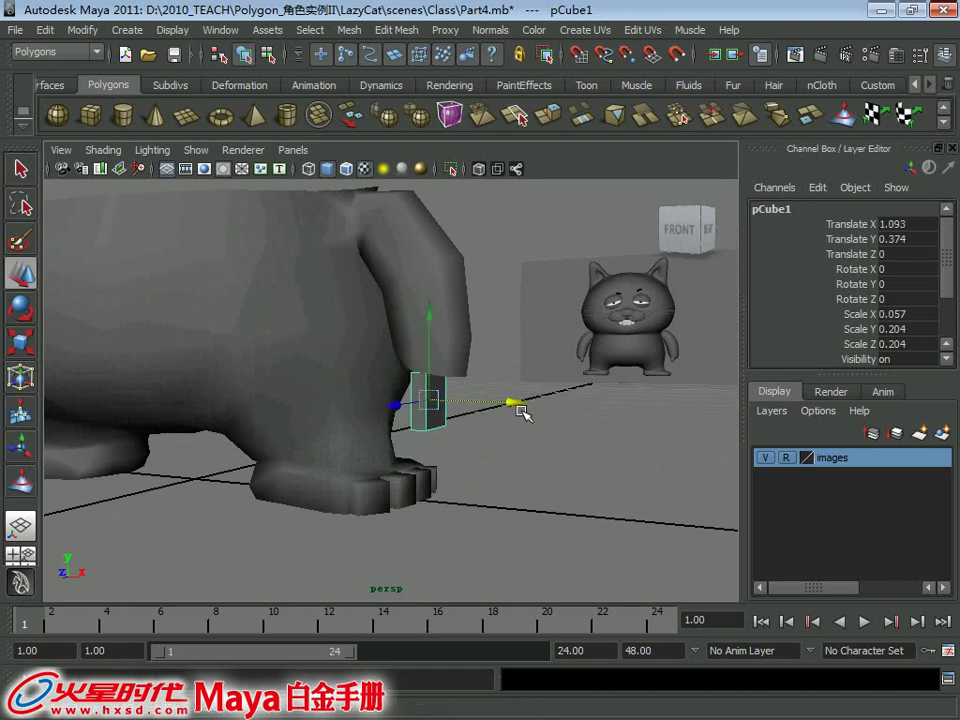
alt+drag(520, 410, 439, 375)
mouse_move(439, 375)
alt+right_down()
mouse_move(486, 422)
mouse_move(398, 325)
alt+right_up()
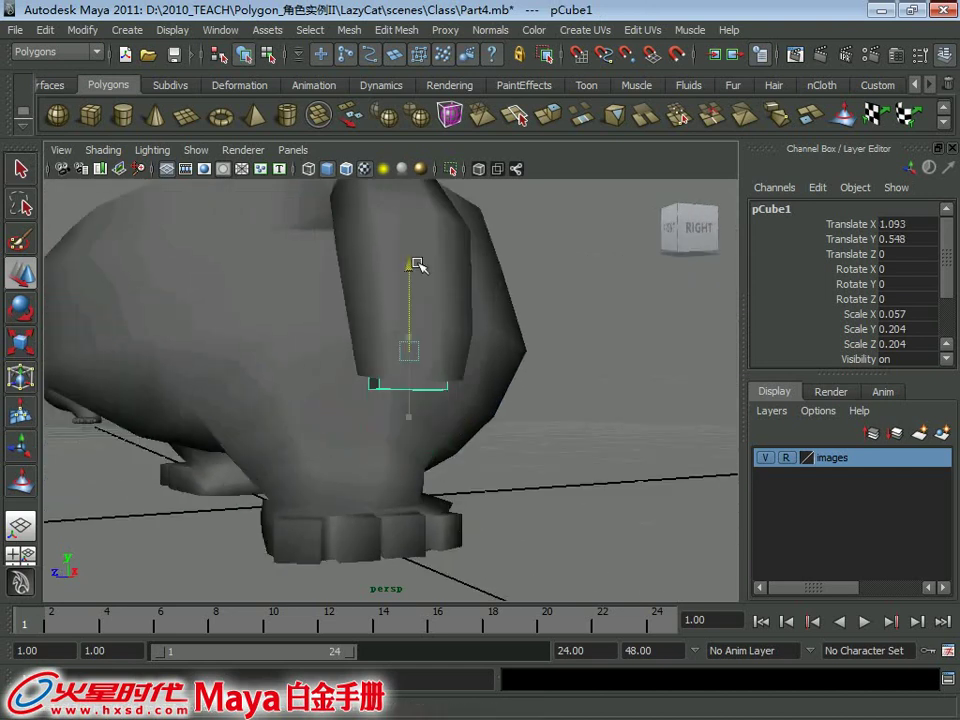
drag(418, 264, 418, 270)
mouse_move(418, 270)
alt+mouse_down()
mouse_move(530, 300)
mouse_move(643, 348)
mouse_move(617, 345)
alt+mouse_up()
alt+drag(617, 345, 573, 347)
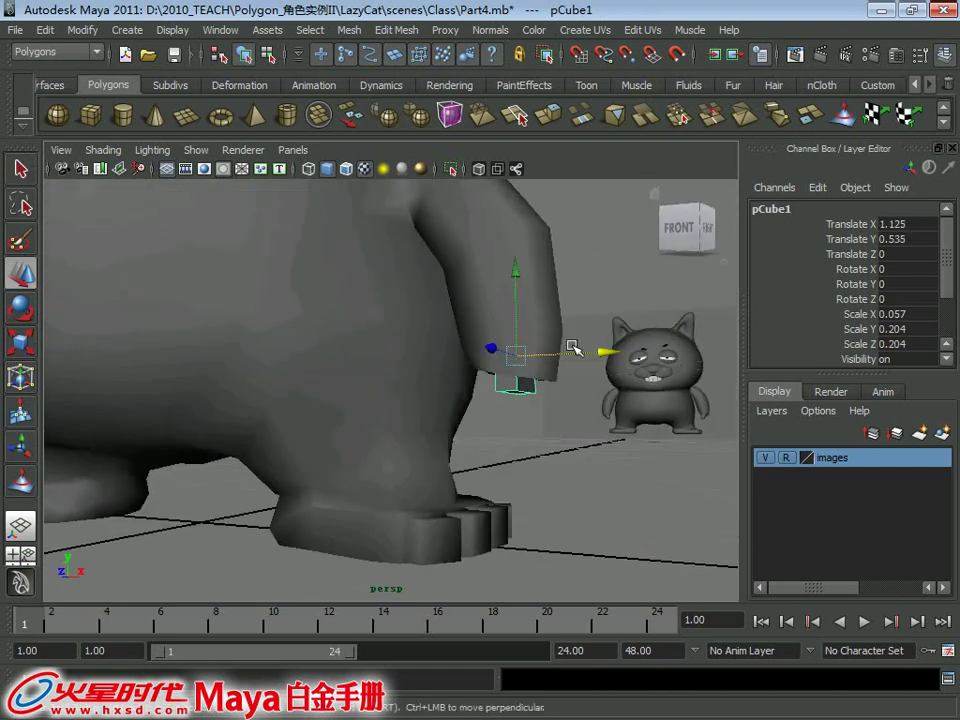
mouse_move(517, 273)
mouse_down()
mouse_move(440, 350)
mouse_move(339, 394)
mouse_up()
Step: In the four-view layout, stretch the box along Z to a scale of 0.057/0.204/0.254
key(space)
key(space)
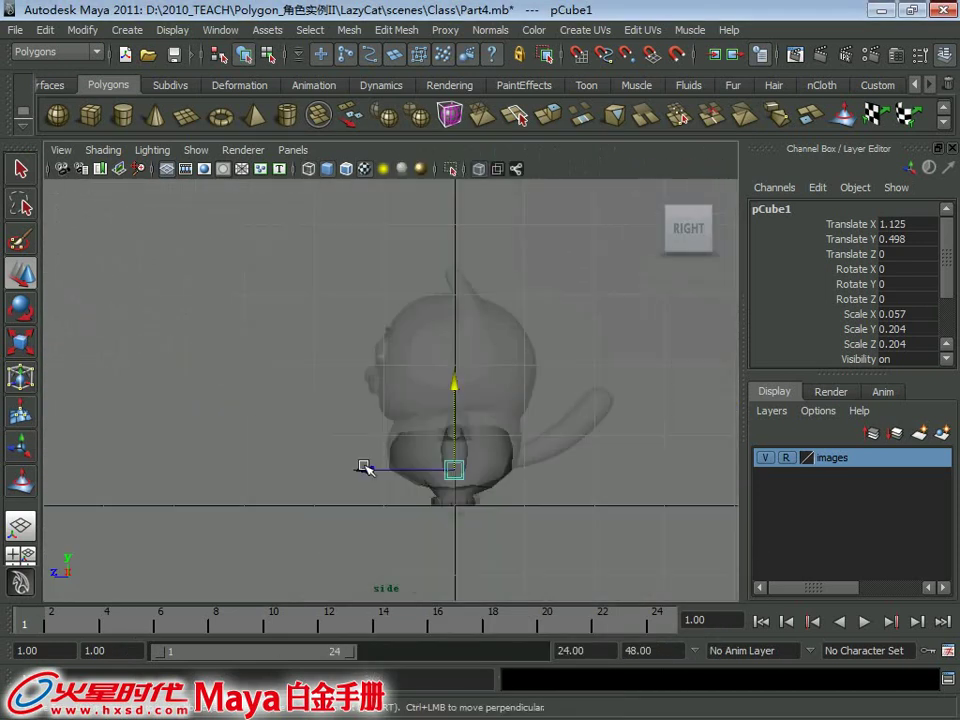
alt+right_drag(364, 467, 531, 557)
scroll(427, 511, up, 1)
alt+middle_drag(427, 511, 426, 574)
scroll(443, 470, up, 2)
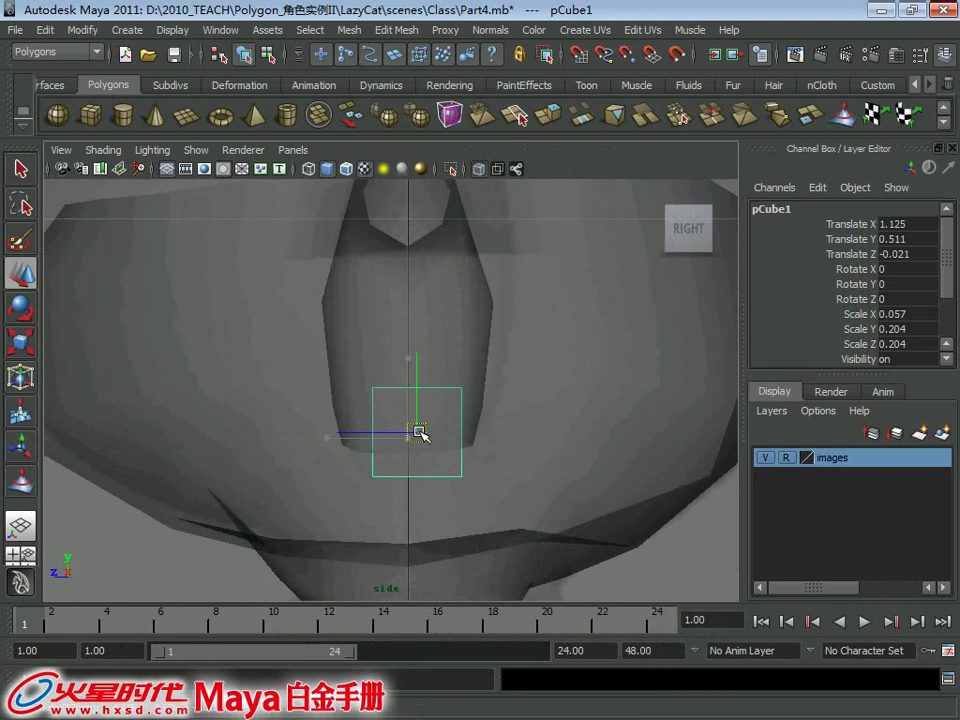
click(424, 352)
key(ctrl+z)
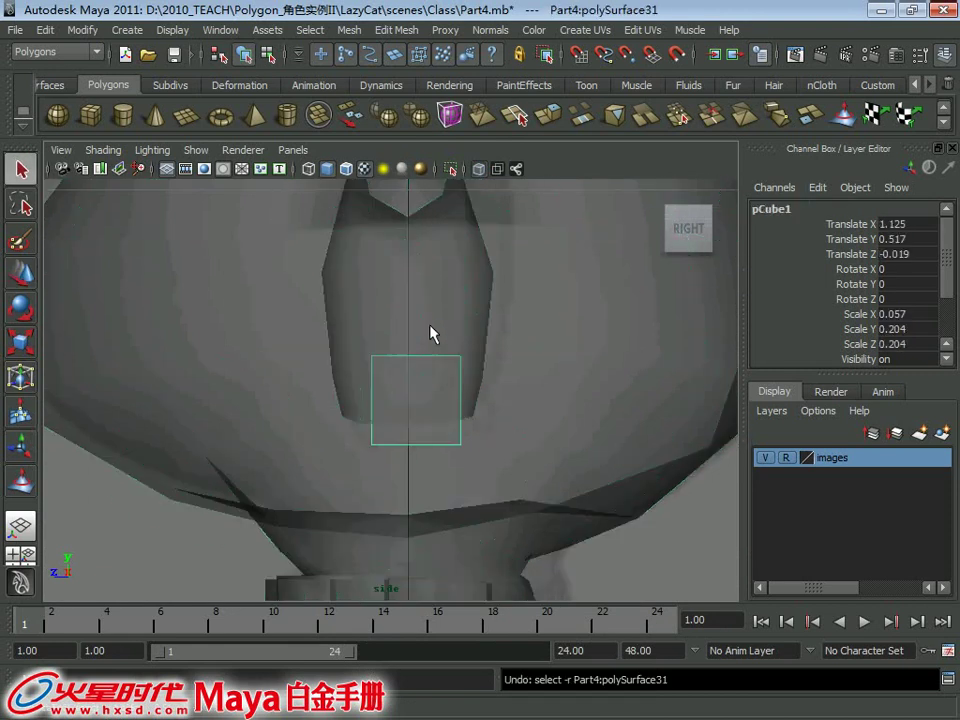
alt+middle_drag(375, 403, 425, 408)
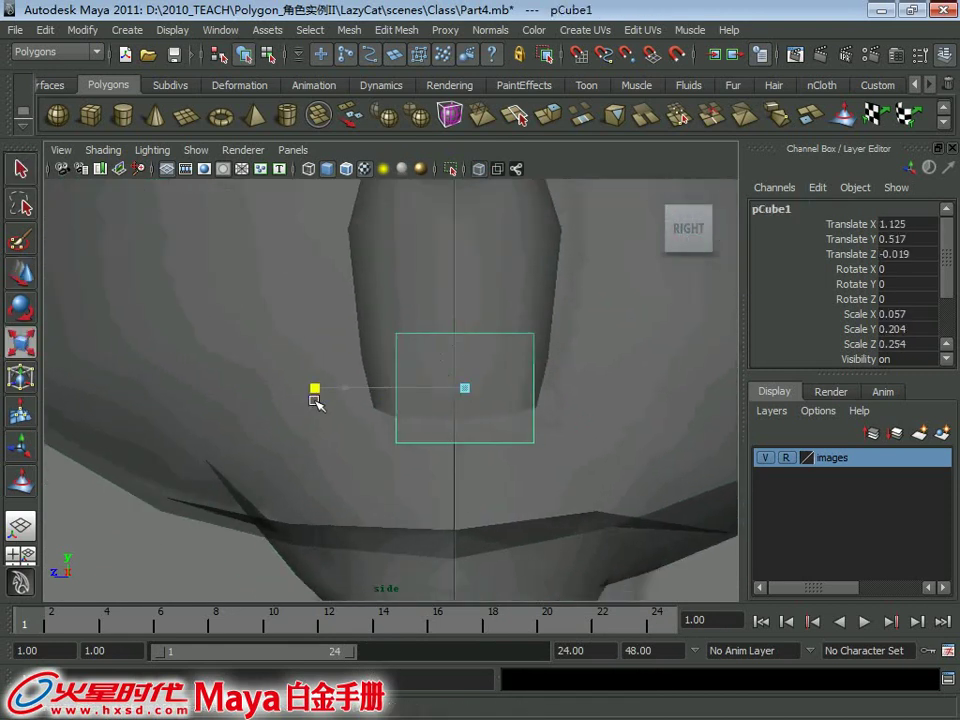
key(space)
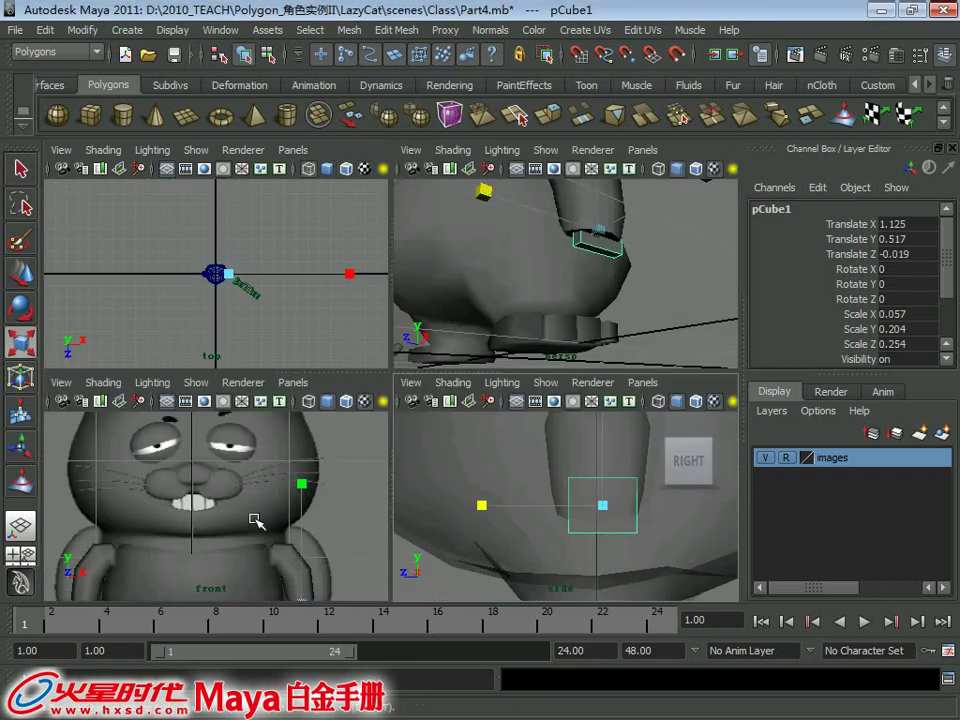
Step: Maximize the front view and scale group3 uniformly to about 1.136
key(space)
scroll(279, 368, down, 2)
scroll(334, 409, up, 1)
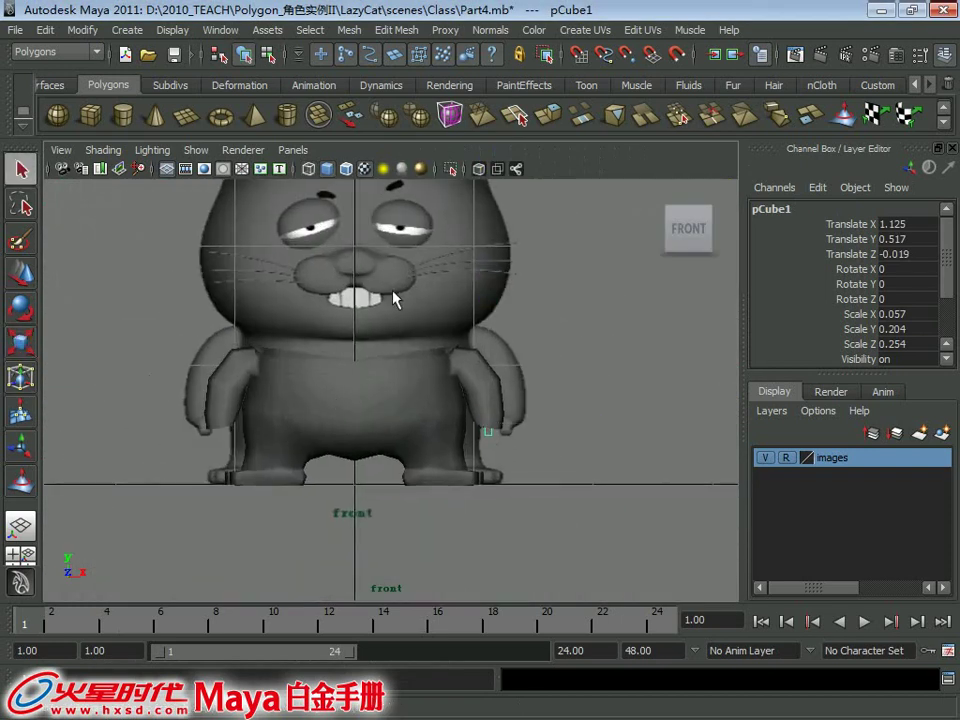
scroll(395, 298, down, 3)
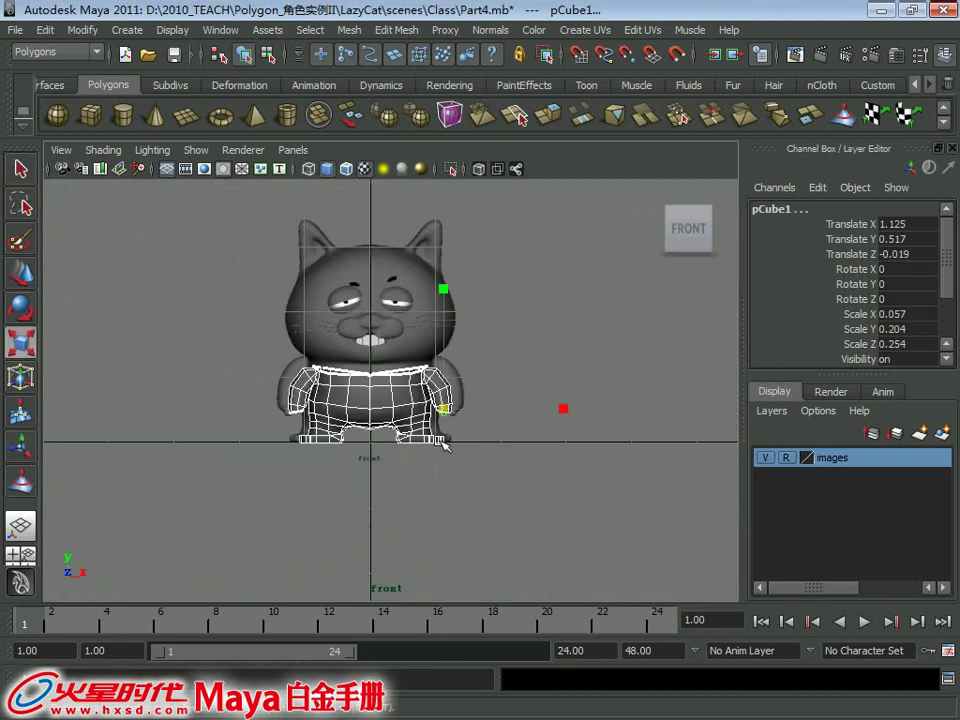
scroll(491, 515, up, 3)
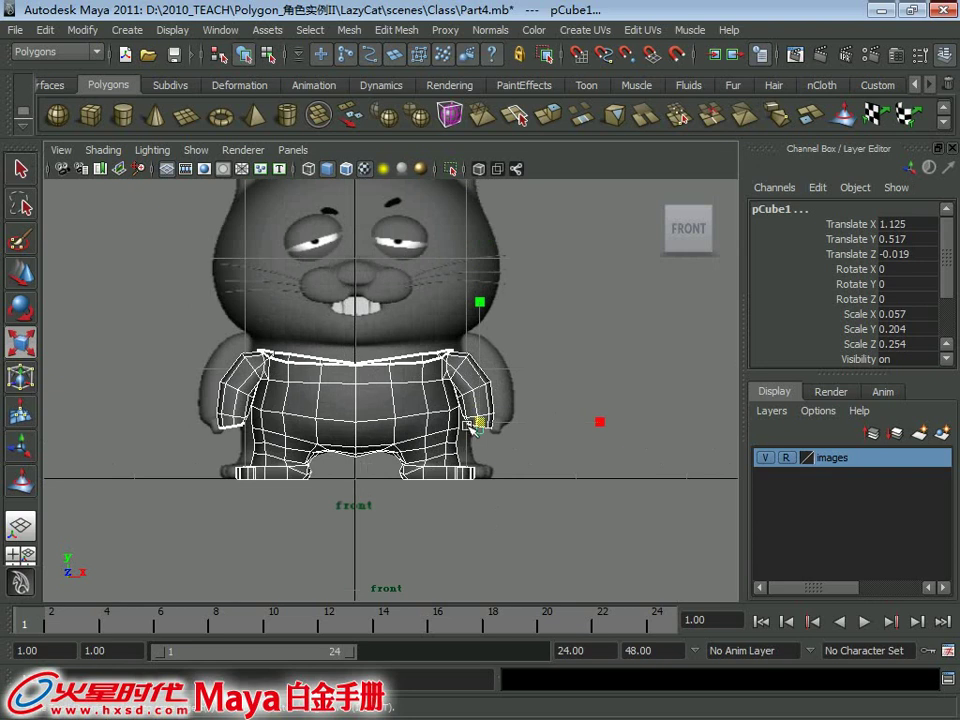
middle_drag(380, 455, 388, 495)
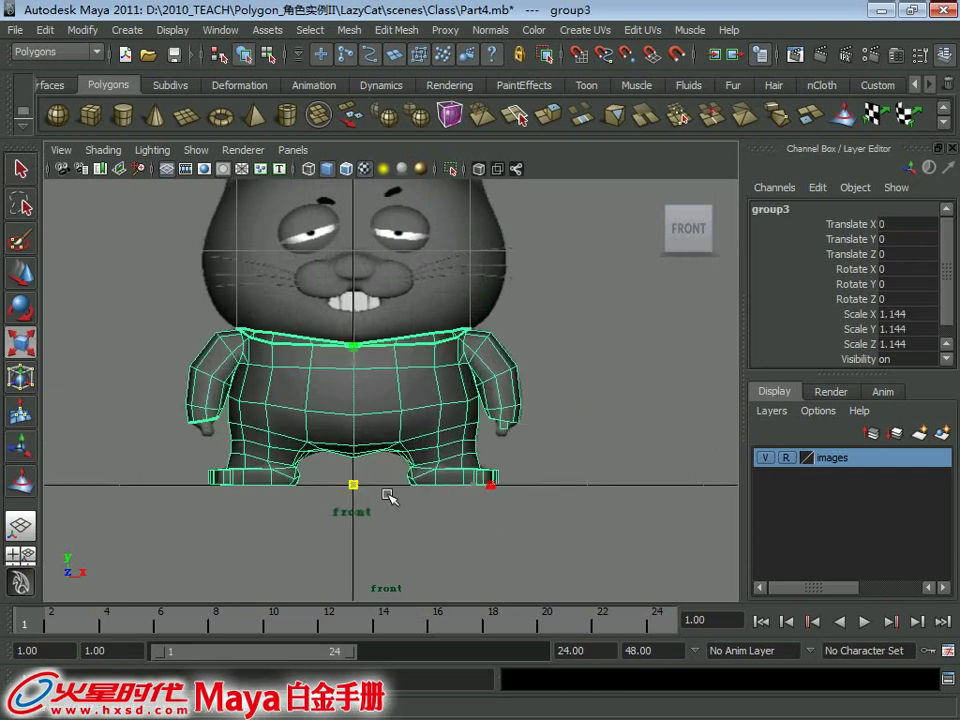
scroll(388, 497, up, 2)
scroll(420, 470, up, 2)
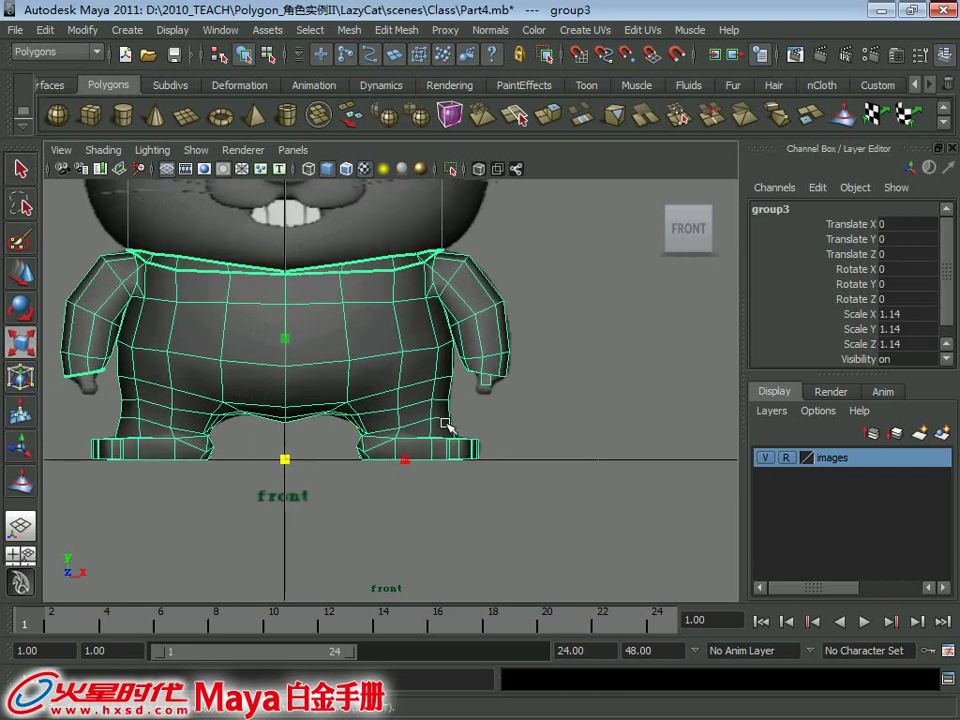
scroll(470, 430, up, 2)
click(491, 437)
scroll(491, 437, up, 1)
click(500, 372)
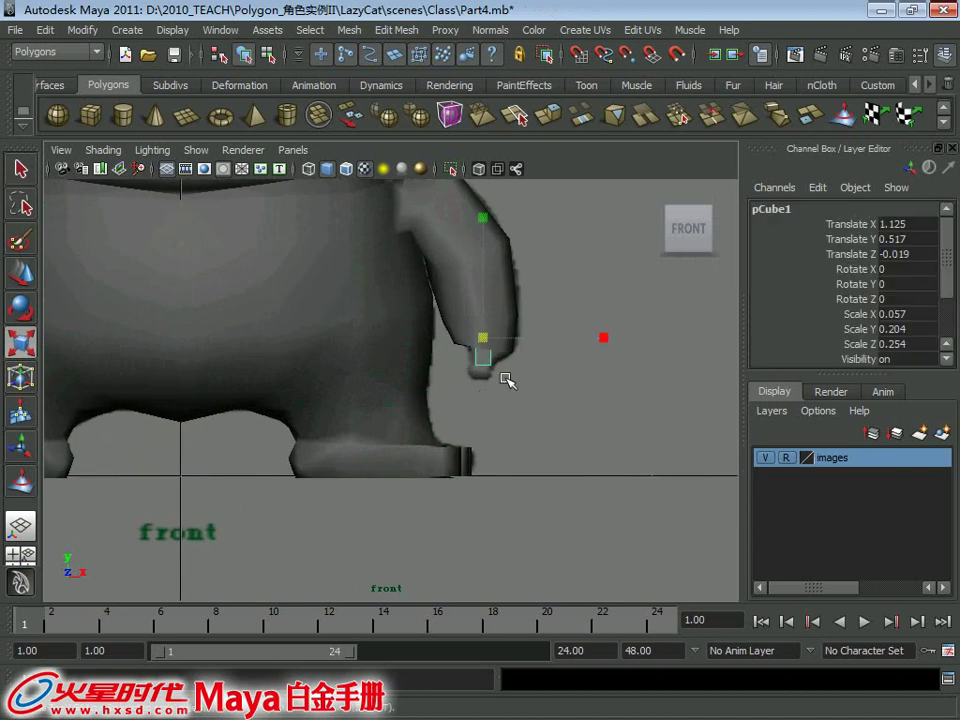
key(ctrl+z)
key(ctrl+z)
scroll(497, 407, down, 4)
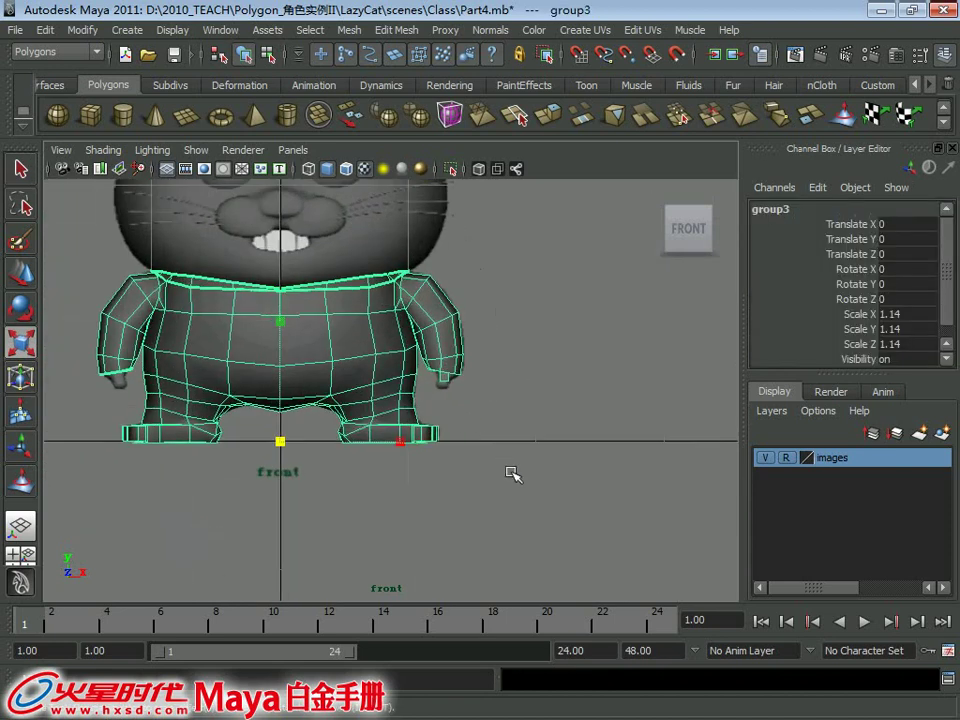
drag(285, 444, 279, 446)
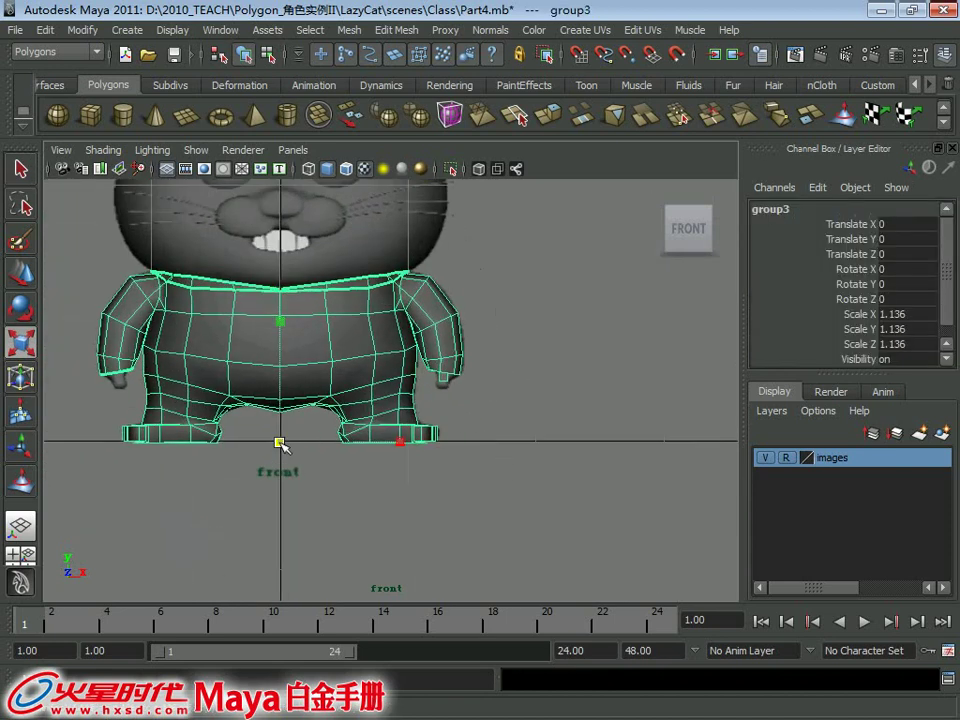
Step: Select pCube1 and lower it to Translate Y 0.475 beneath the arm tip
scroll(461, 387, up, 2)
scroll(378, 375, up, 2)
click(378, 375)
scroll(672, 447, up, 2)
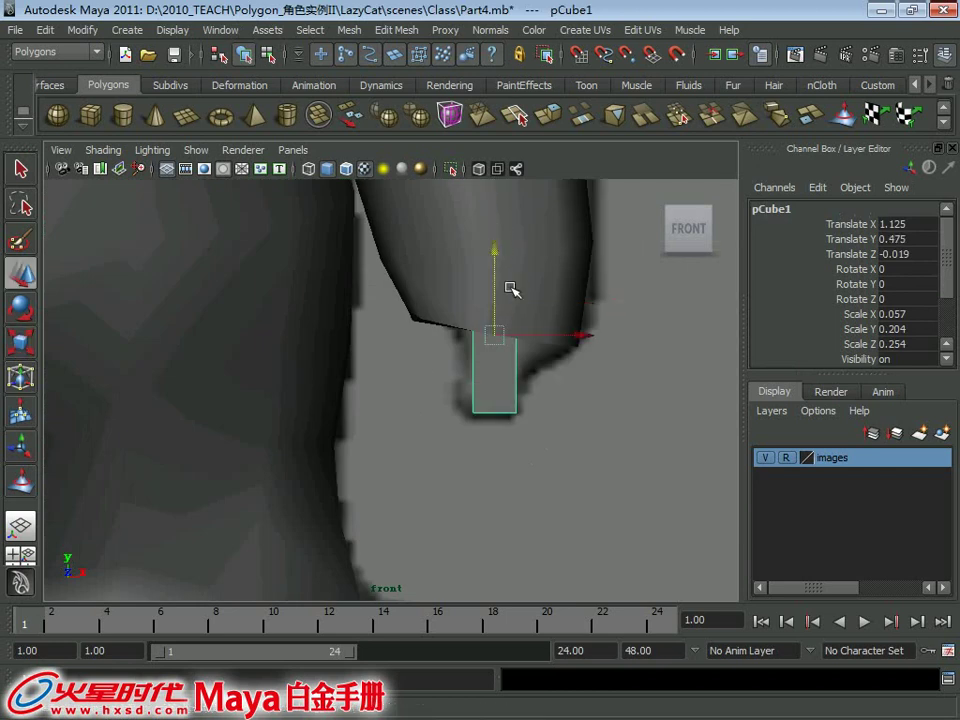
scroll(512, 289, down, 6)
scroll(413, 300, up, 2)
Step: Hide the images reference layer, turn on X-Ray, and orbit to a perspective view of the block
alt+middle_drag(568, 379, 535, 372)
click(765, 458)
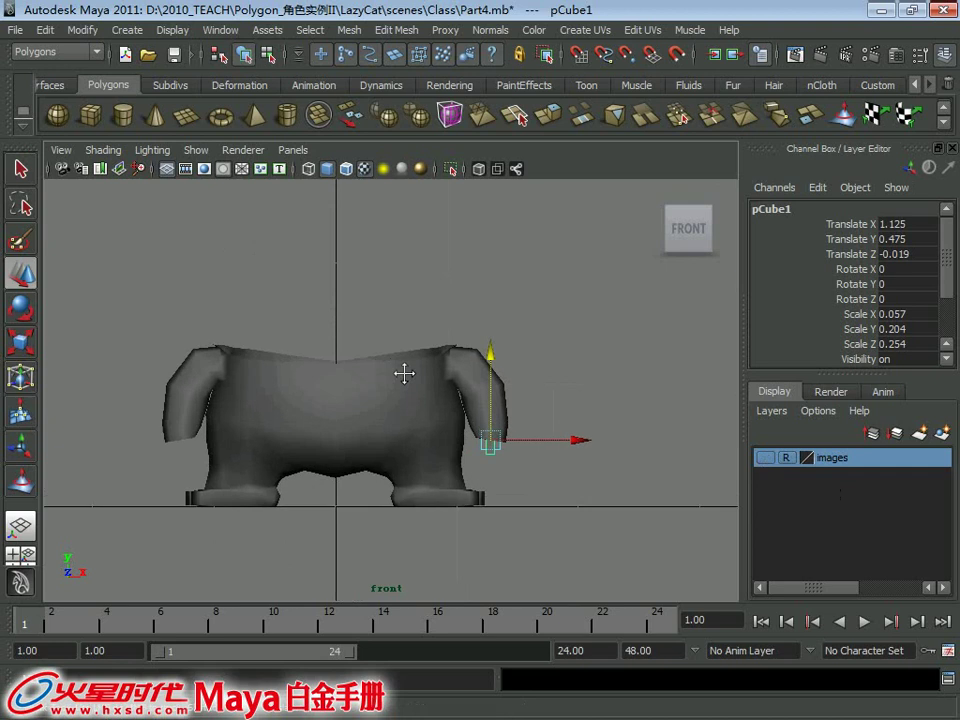
scroll(613, 484, up, 3)
scroll(489, 432, up, 2)
scroll(489, 432, up, 1)
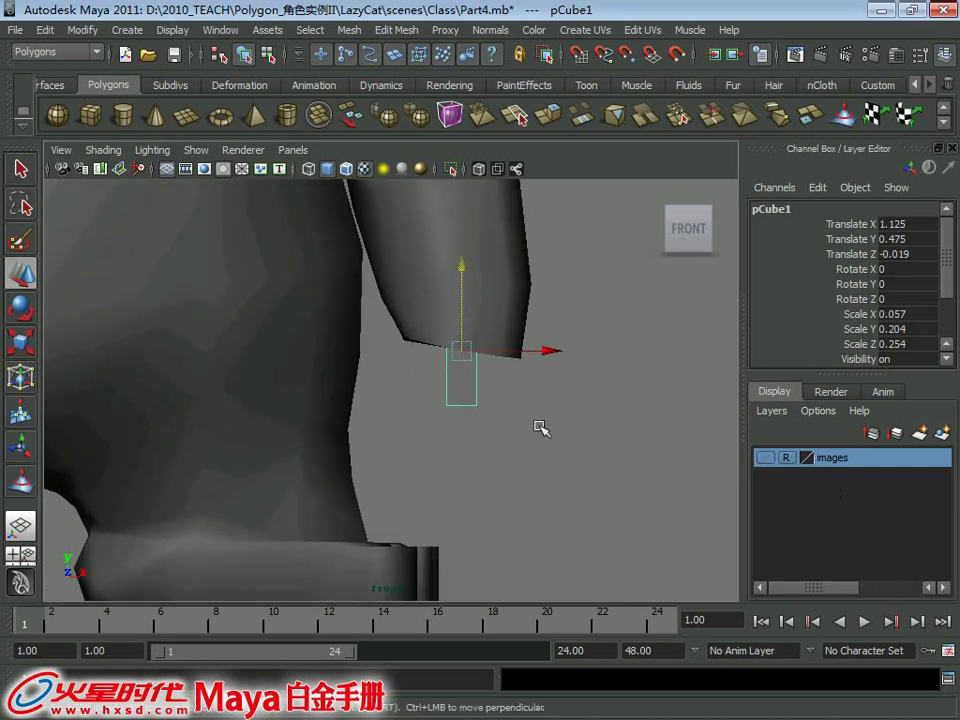
click(481, 176)
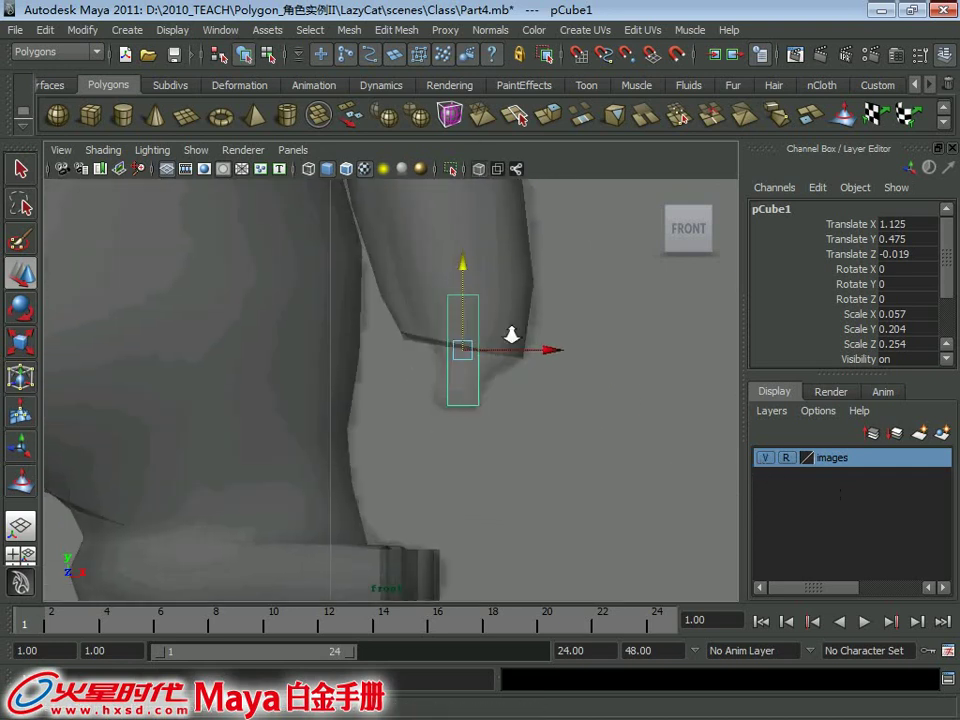
scroll(514, 332, up, 2)
key(r)
mouse_move(600, 311)
alt+mouse_down()
mouse_move(408, 270)
mouse_move(555, 323)
alt+mouse_up()
key(q)
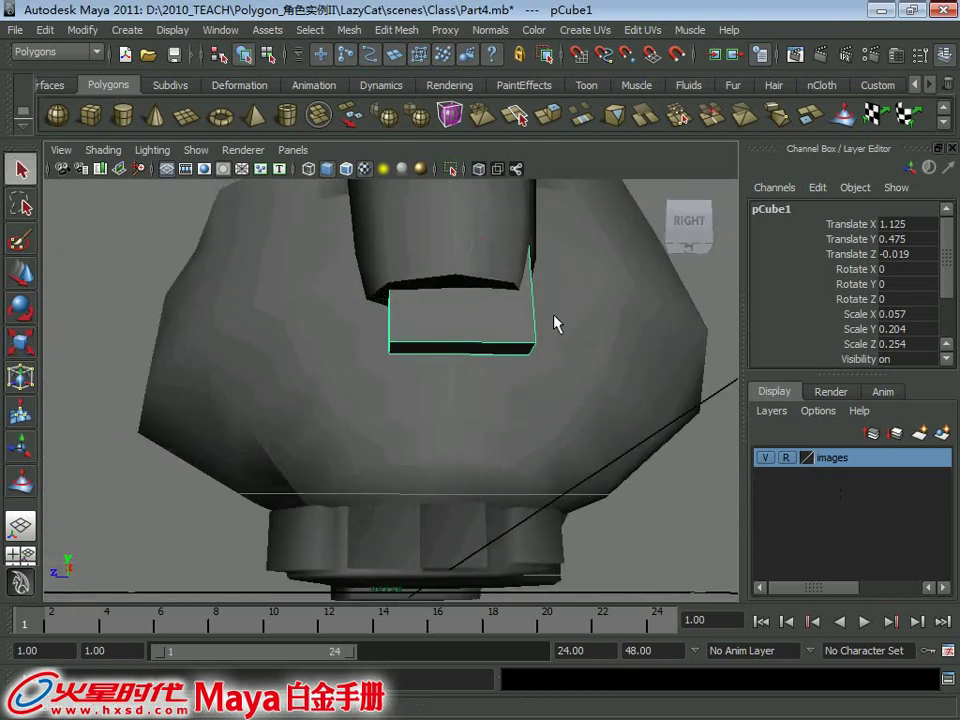
alt+drag(503, 303, 453, 300)
alt+drag(449, 345, 422, 321)
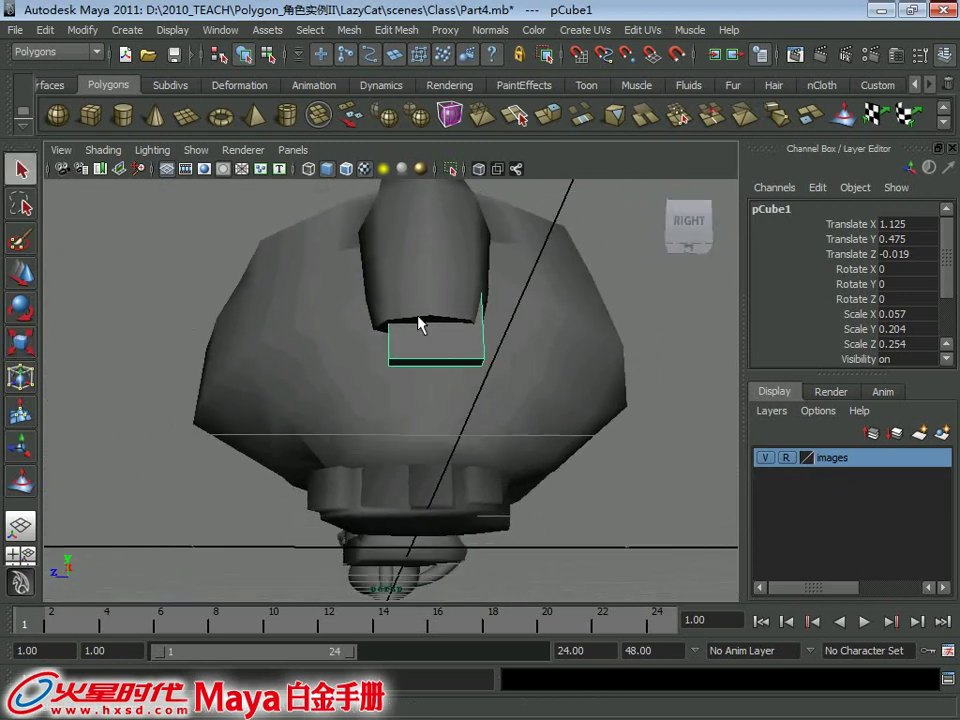
right_drag(420, 320, 375, 313)
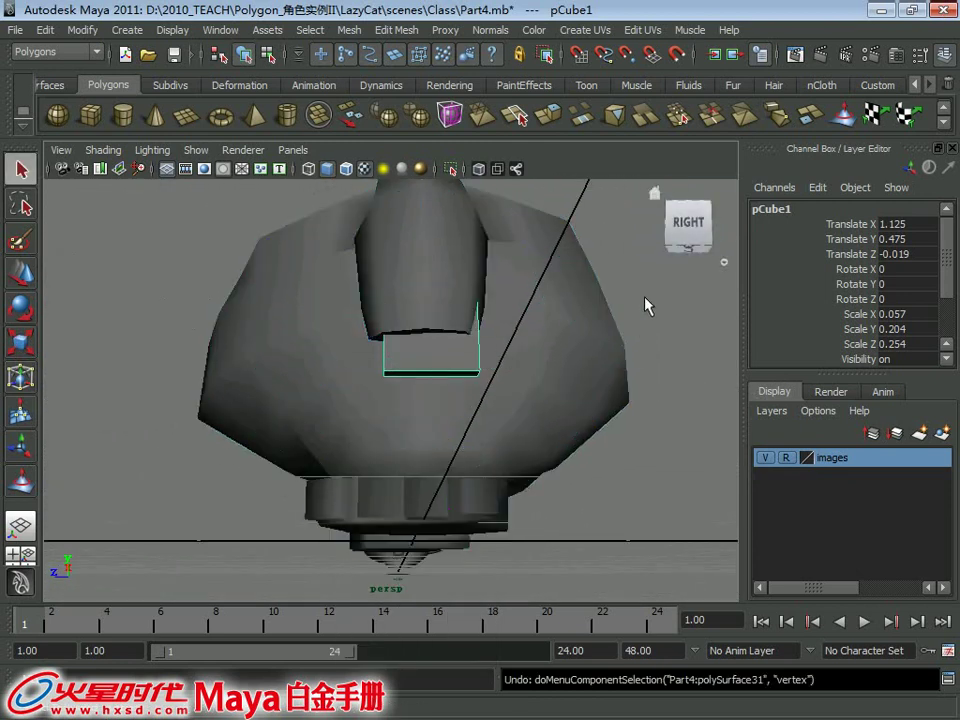
Step: In vertex mode, move the block's right-side vertices left to line up with the snout edge
right_drag(643, 290, 568, 296)
drag(470, 362, 590, 450)
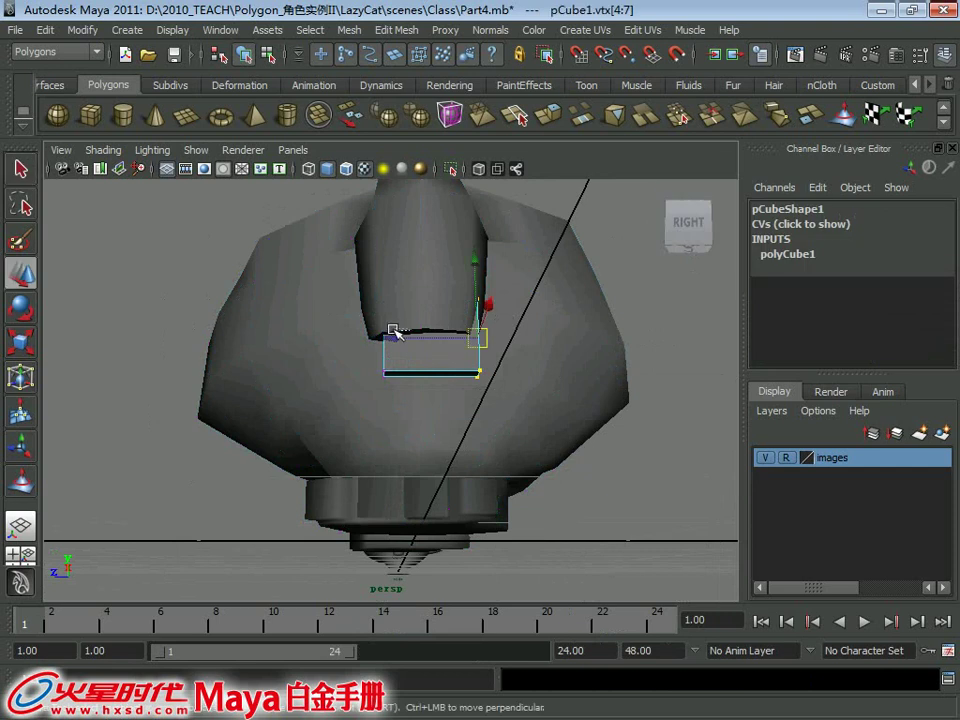
middle_drag(393, 330, 386, 339)
alt+drag(389, 340, 450, 368)
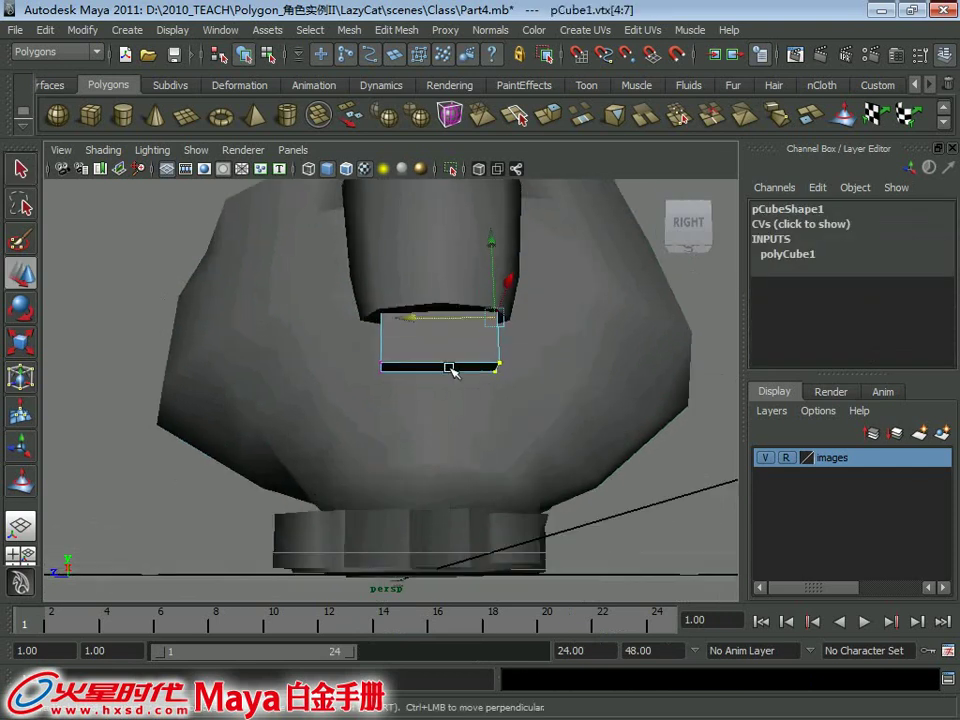
key(q)
right_drag(433, 315, 514, 289)
alt+drag(566, 427, 832, 104)
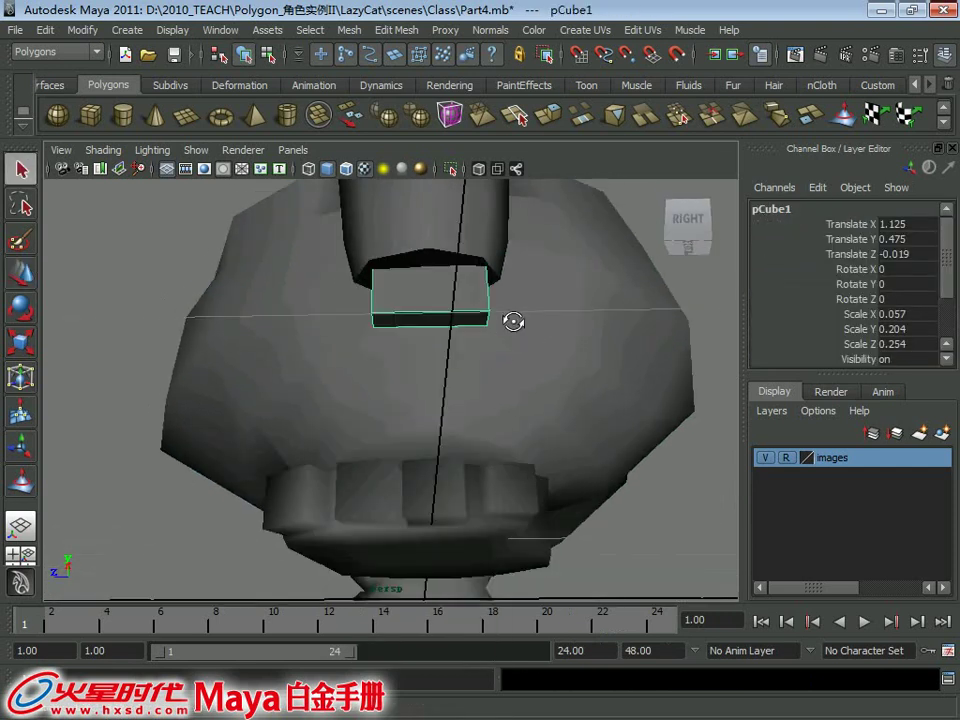
Step: Insert edge loops across the block with the Custom shelf's Insert Edge Loop tool
click(877, 86)
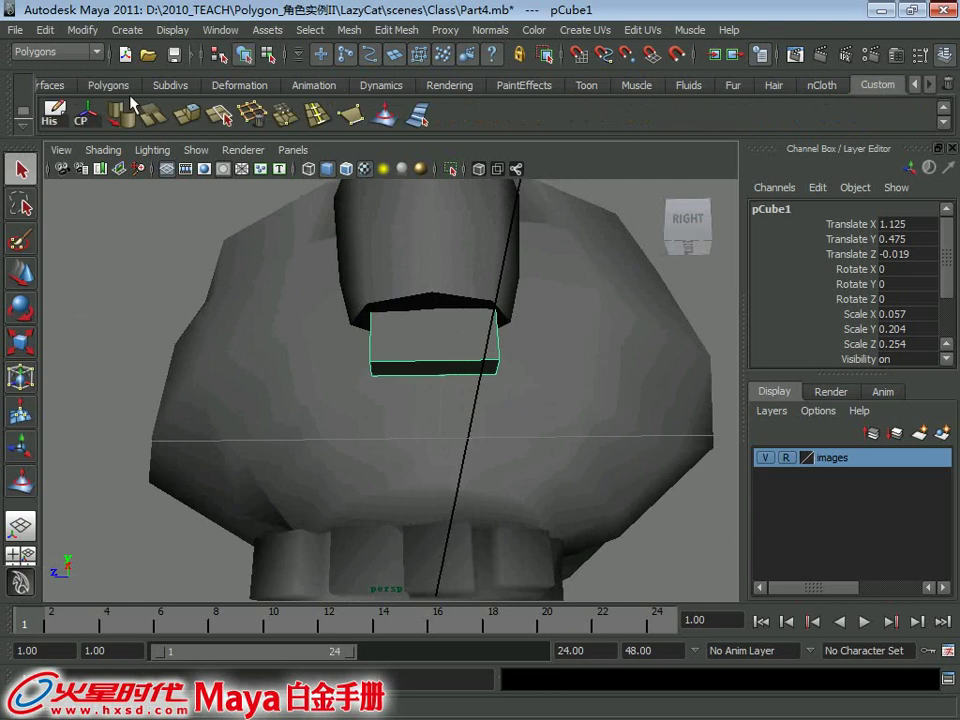
click(316, 116)
scroll(430, 360, up, 4)
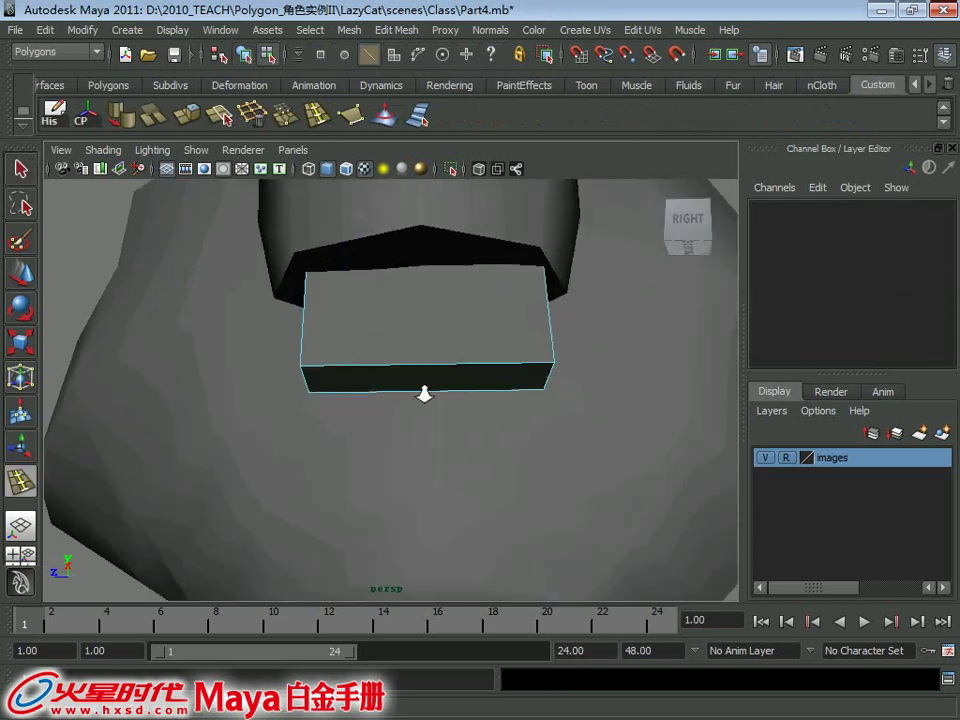
drag(425, 370, 428, 372)
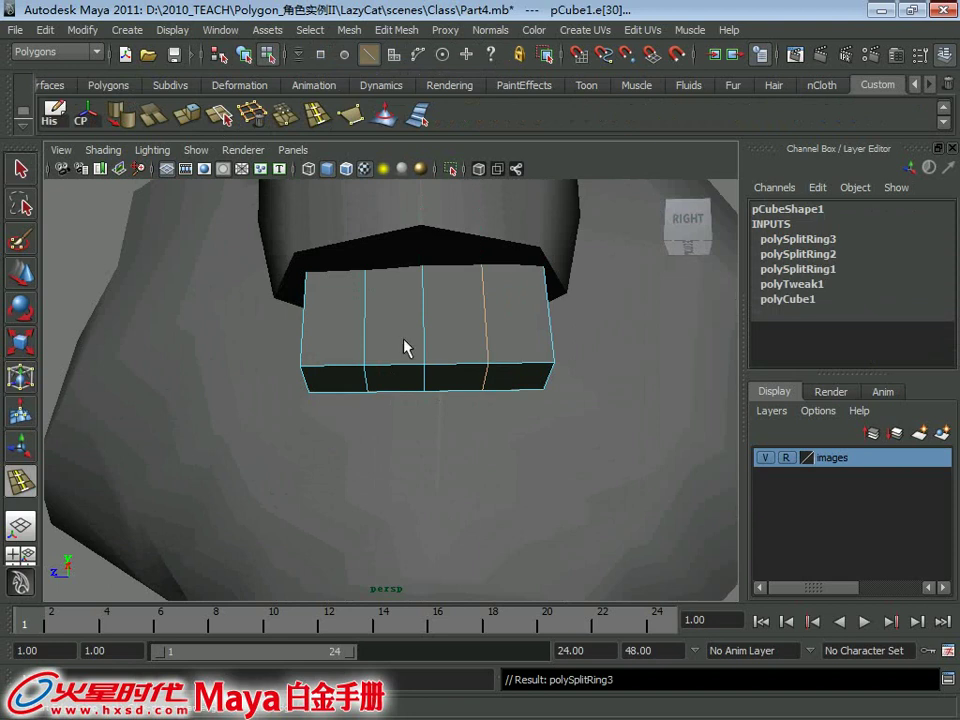
right_drag(405, 347, 405, 358)
mouse_move(454, 369)
alt+mouse_down()
mouse_move(477, 340)
mouse_move(583, 388)
mouse_move(510, 315)
alt+mouse_up()
right_drag(510, 315, 524, 391)
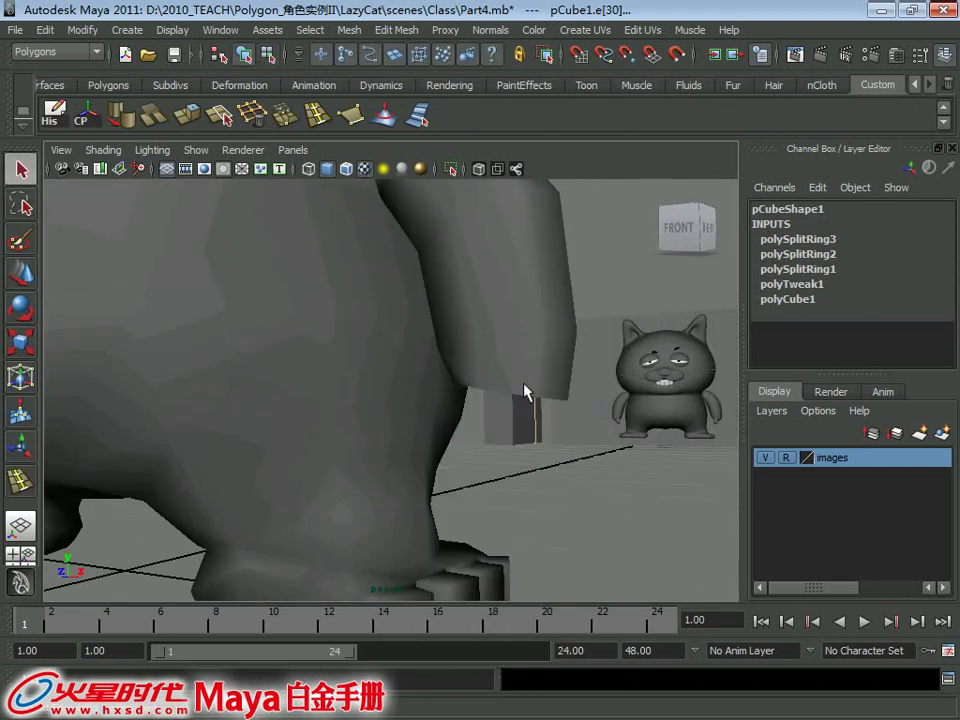
click(524, 391)
Step: In the maximized front view, cut the block horizontally near its bottom with Cut Faces
key(space)
key(space)
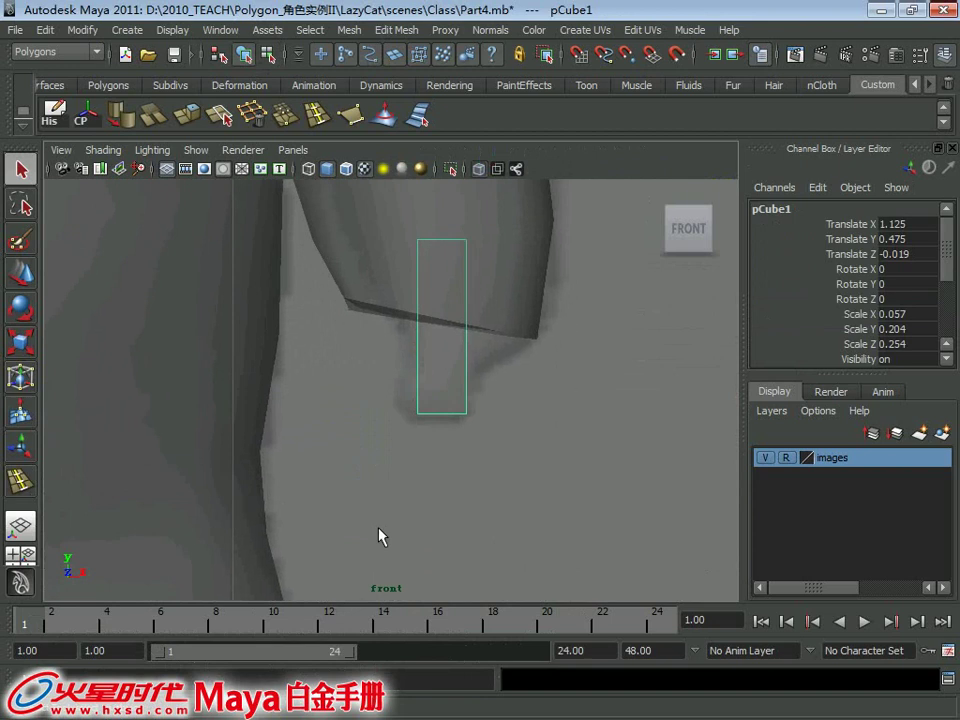
alt+right_drag(378, 537, 473, 557)
alt+middle_drag(473, 557, 429, 489)
alt+right_drag(429, 495, 452, 437)
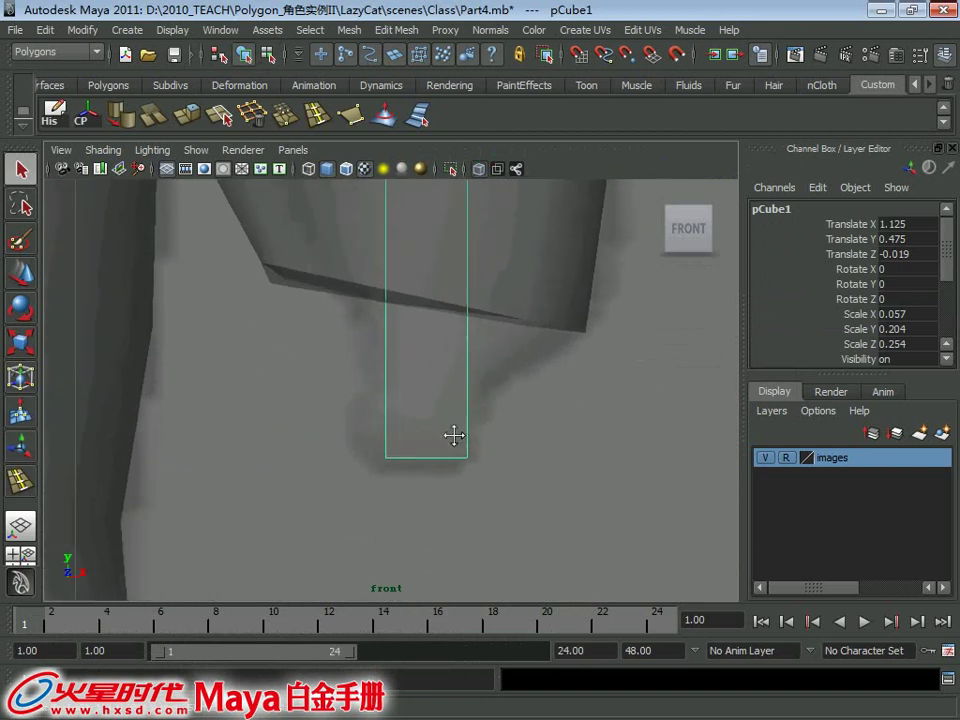
alt+middle_drag(452, 437, 443, 437)
mouse_move(397, 377)
alt+right_down()
mouse_move(339, 354)
mouse_move(332, 341)
mouse_move(382, 399)
alt+right_up()
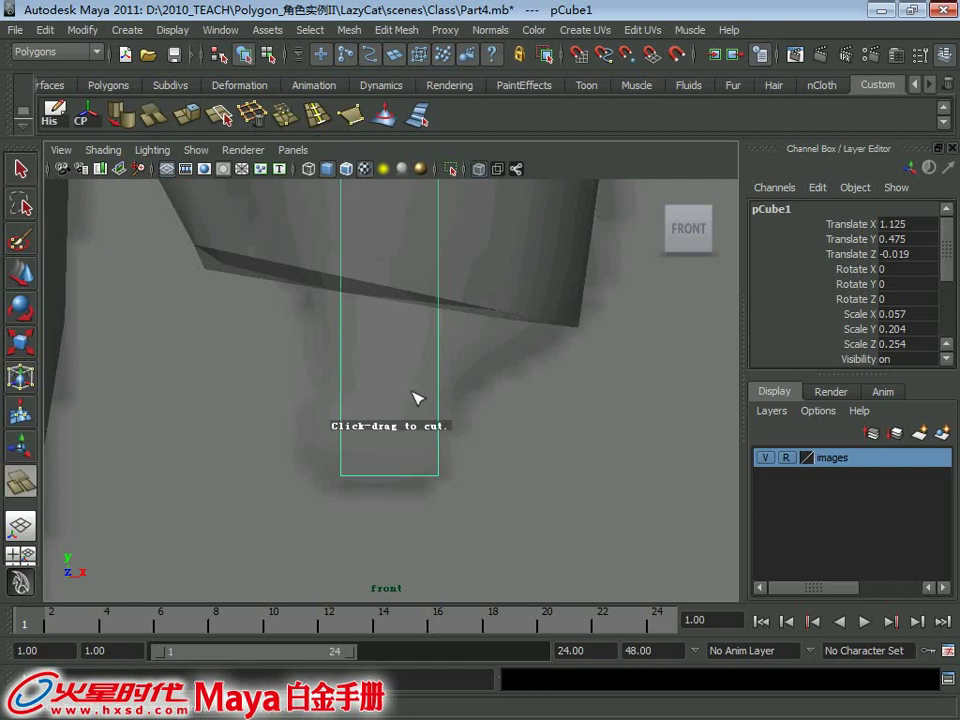
alt+middle_drag(455, 383, 432, 403)
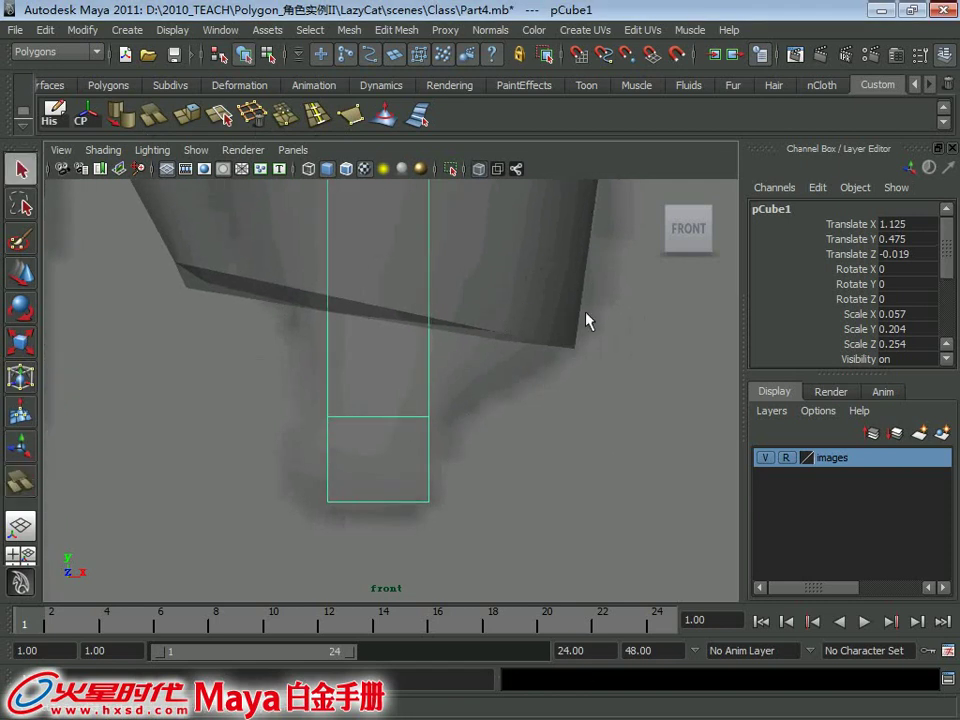
key(space)
key(space)
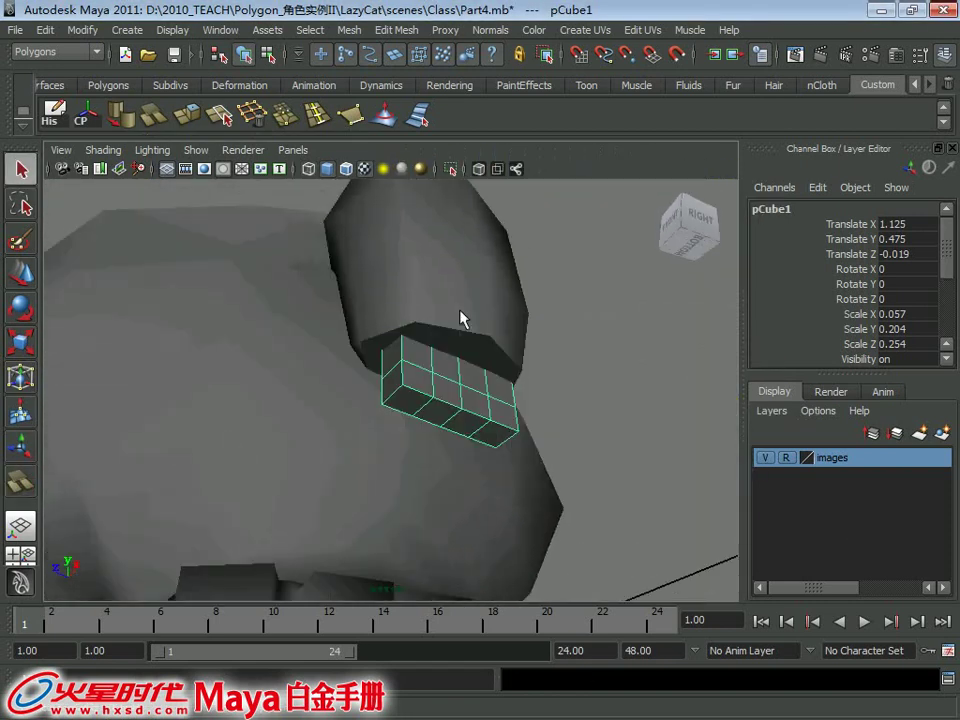
Step: Shift-select the cat body with the block and apply Mesh > Booleans > Union
shift+click(461, 318)
mouse_move(461, 318)
alt+mouse_down()
mouse_move(471, 321)
mouse_move(499, 274)
mouse_move(401, 287)
mouse_move(338, 272)
mouse_move(449, 324)
alt+mouse_up()
click(386, 34)
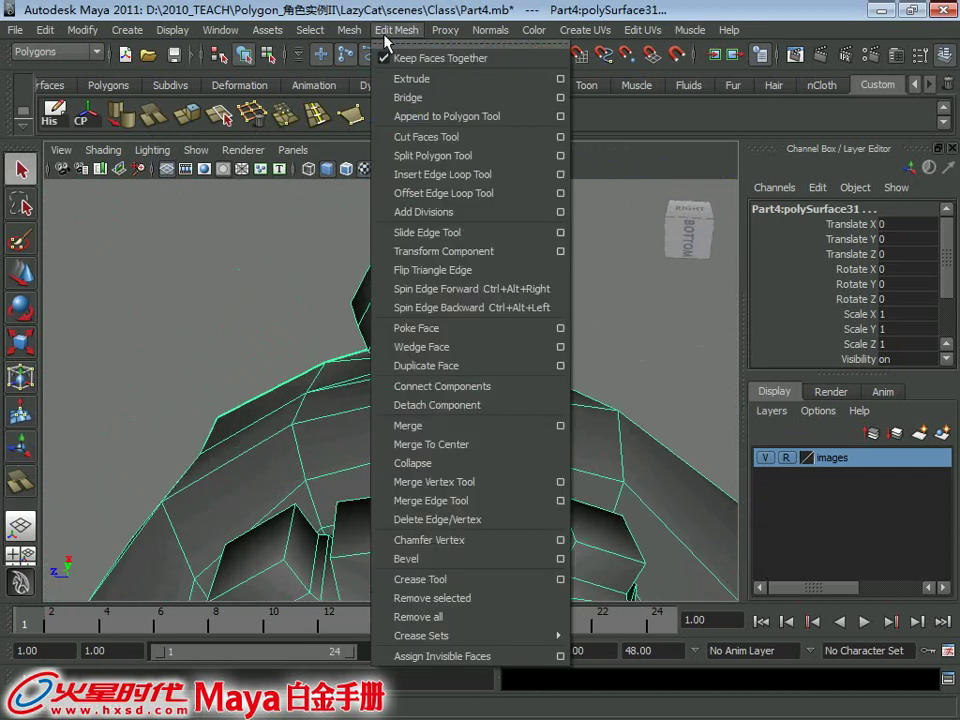
click(549, 411)
alt+drag(549, 411, 503, 321)
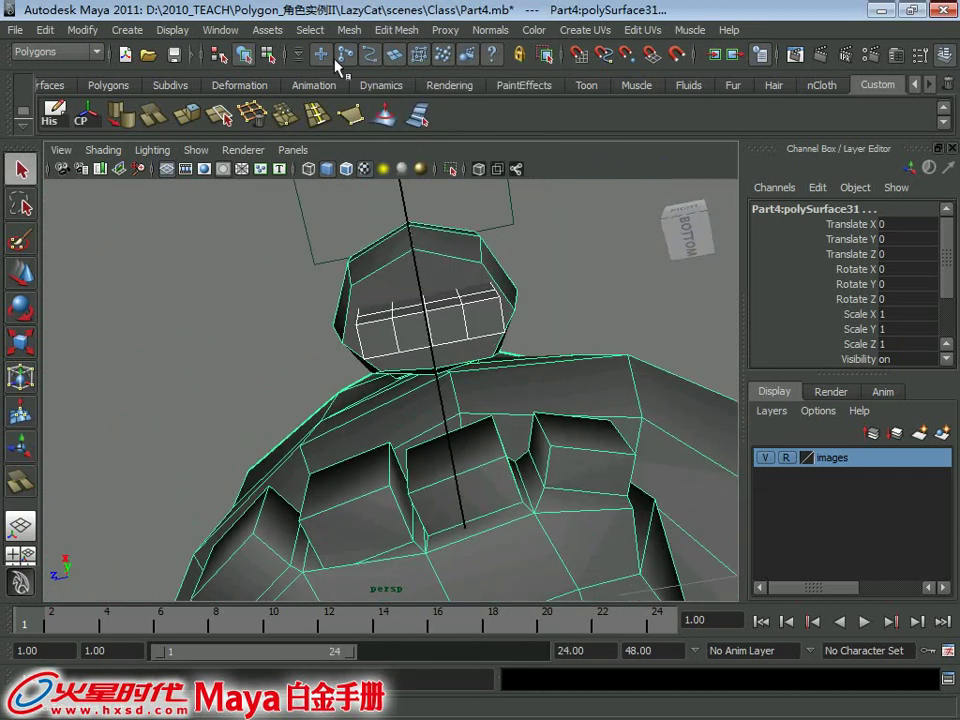
click(347, 32)
click(630, 122)
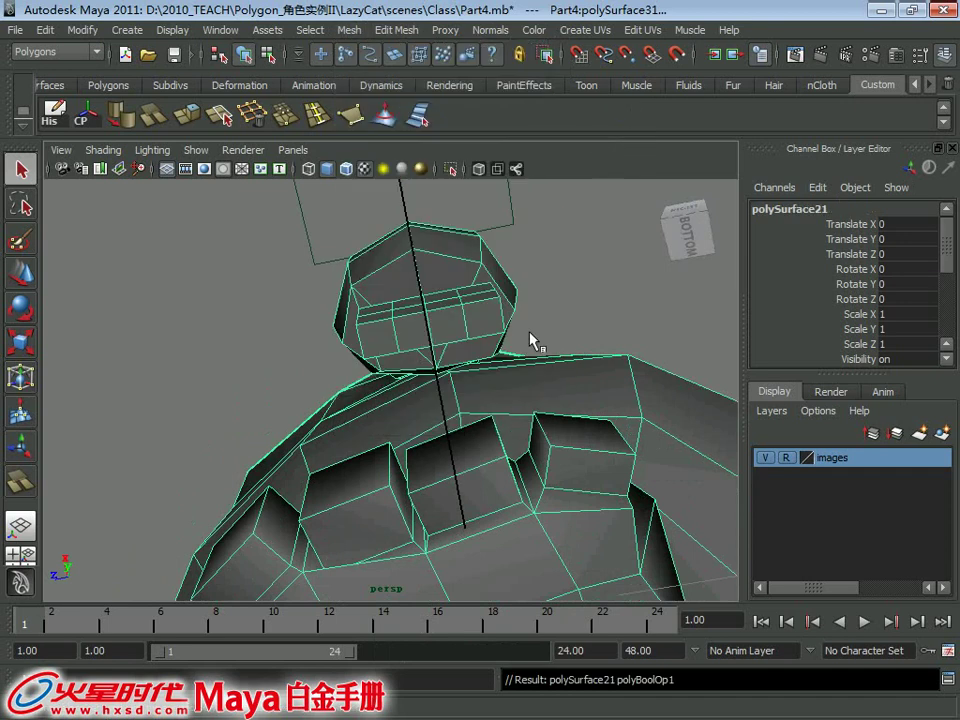
mouse_move(531, 338)
alt+mouse_down()
mouse_move(521, 392)
mouse_move(589, 482)
mouse_move(515, 375)
mouse_move(544, 450)
mouse_move(409, 407)
mouse_move(386, 364)
alt+mouse_up()
Step: In vertex mode, select the stray vertices at the block's top edge and merge them onto the body
right_drag(388, 316, 330, 316)
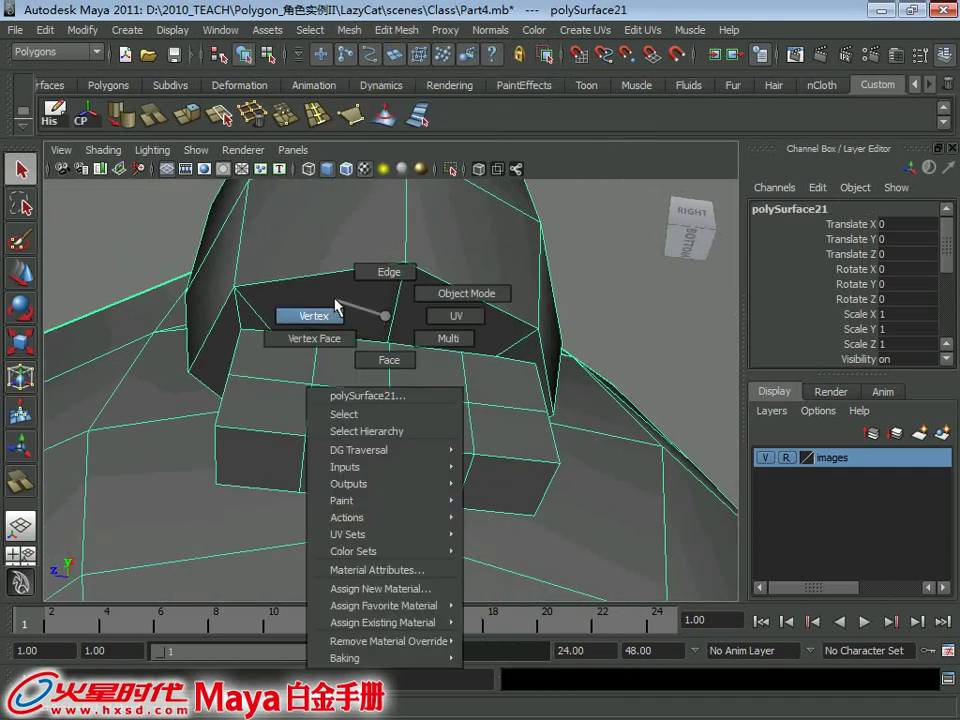
mouse_move(344, 316)
alt+mouse_down()
mouse_move(381, 321)
mouse_move(501, 476)
mouse_move(497, 450)
mouse_move(453, 414)
alt+mouse_up()
key(w)
click(445, 405)
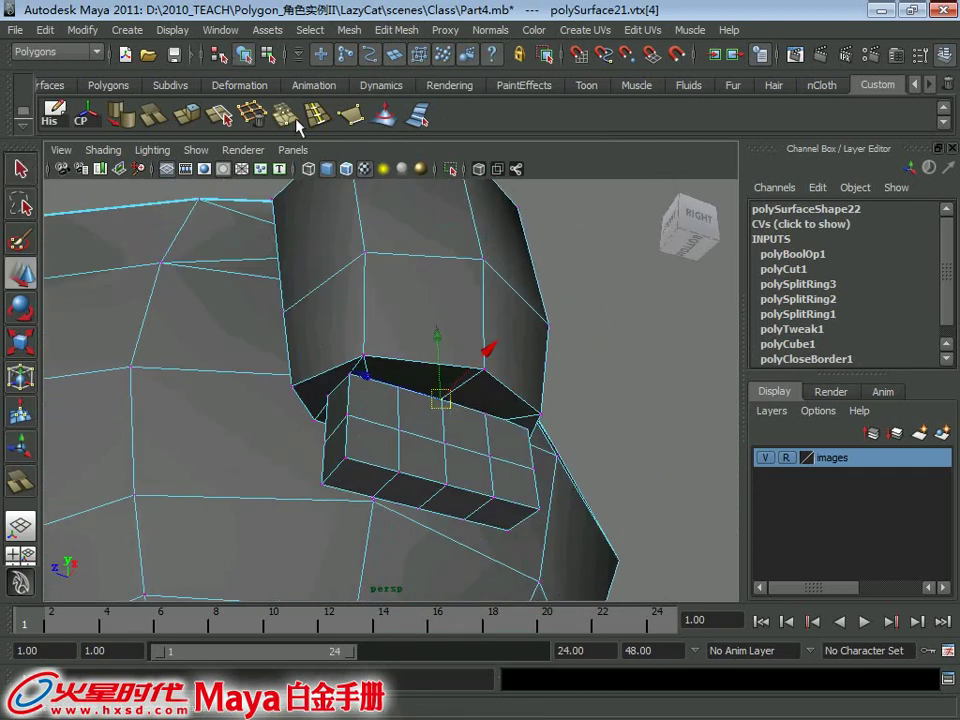
scroll(493, 350, up, 5)
mouse_move(439, 242)
alt+mouse_down()
mouse_move(499, 338)
mouse_move(465, 390)
mouse_move(416, 413)
mouse_move(396, 461)
mouse_move(514, 386)
mouse_move(354, 444)
mouse_move(440, 340)
alt+mouse_up()
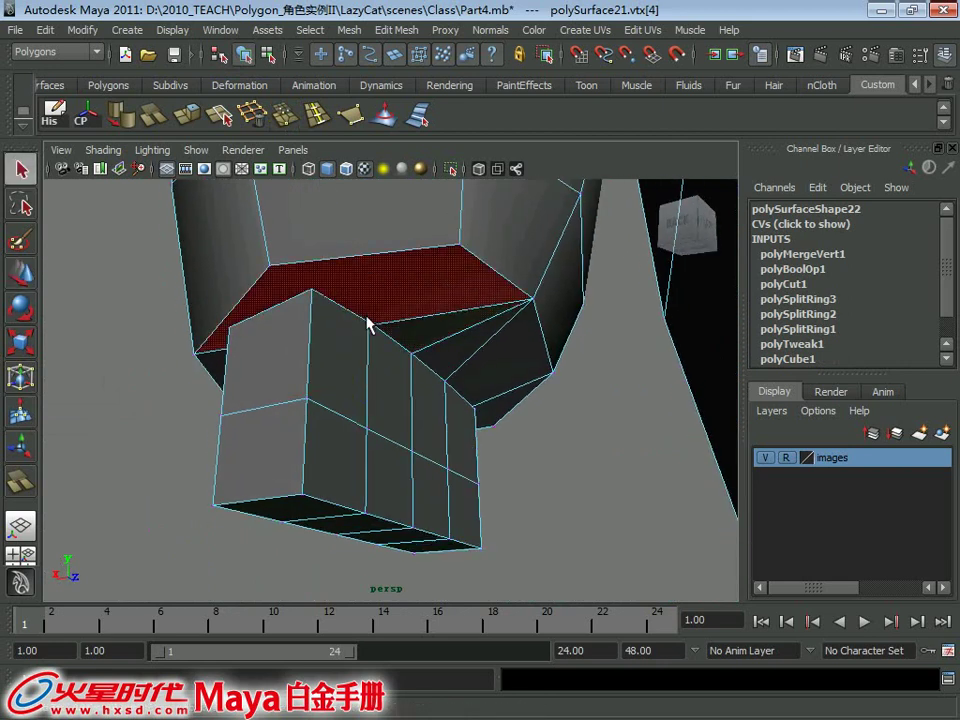
Step: Split a new edge, polySplit1, connecting the block's corner to the snout
right_drag(371, 321, 371, 357)
click(369, 327)
mouse_move(371, 334)
alt+mouse_down()
mouse_move(452, 347)
mouse_move(433, 368)
alt+mouse_up()
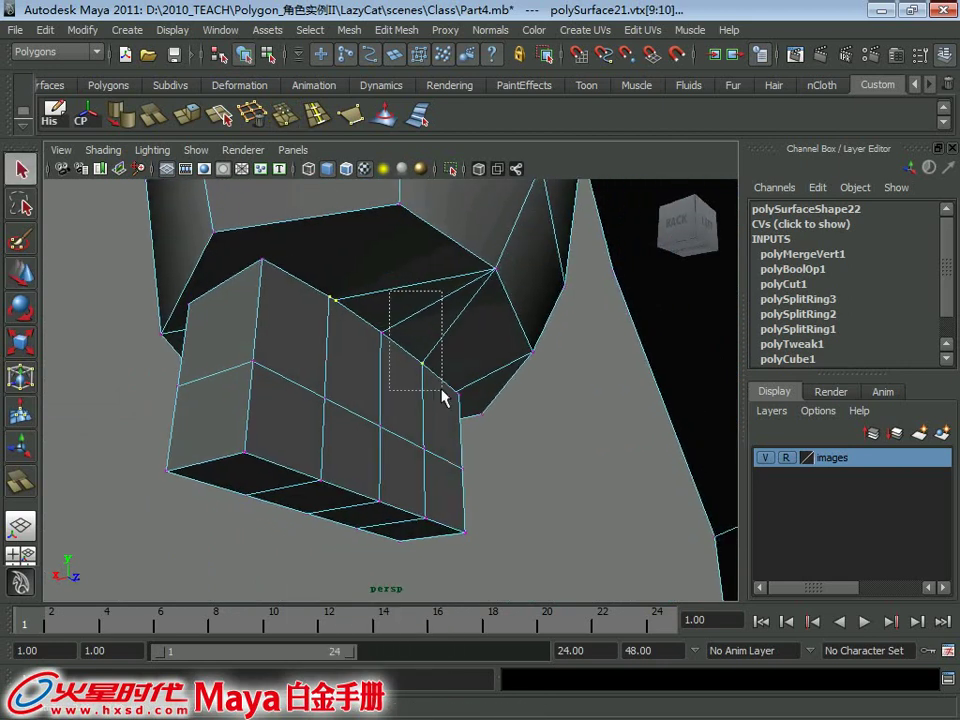
mouse_move(400, 200)
alt+mouse_down()
mouse_move(431, 289)
mouse_move(390, 250)
alt+mouse_up()
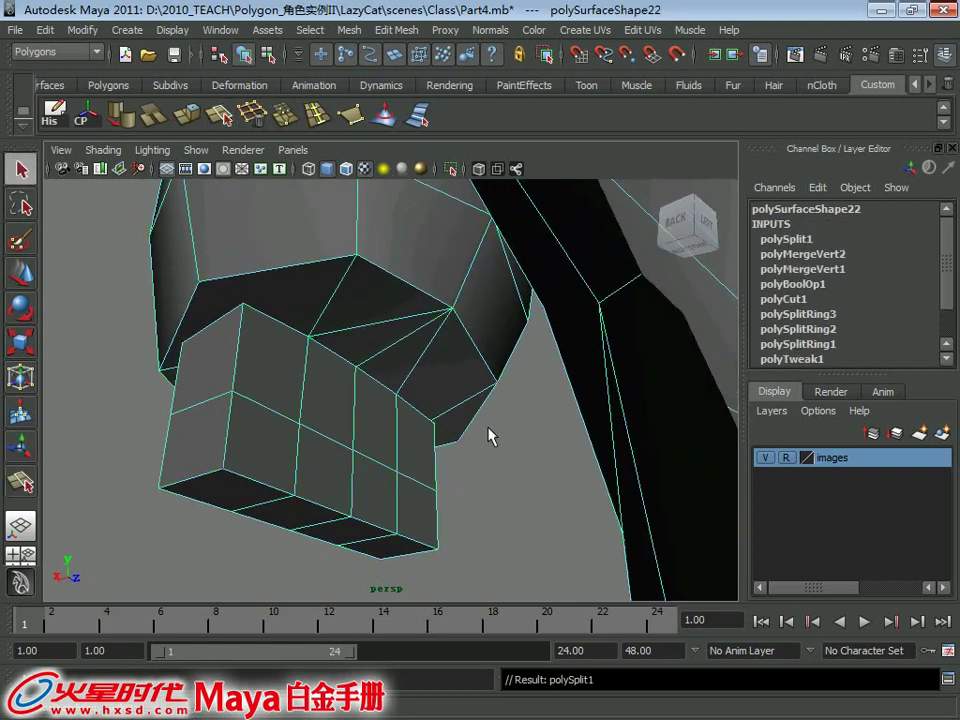
Step: Delete the stray edge across the cat's snout
mouse_move(490, 435)
alt+mouse_down()
mouse_move(409, 369)
mouse_move(426, 354)
mouse_move(439, 360)
mouse_move(407, 300)
alt+mouse_up()
click(419, 313)
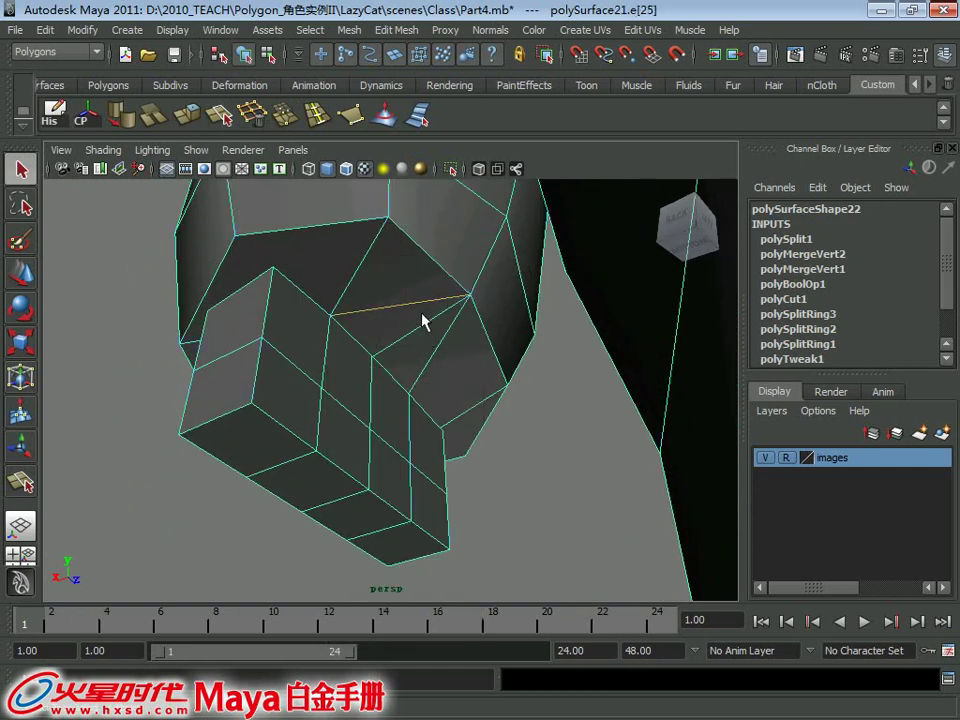
key(Delete)
Step: Select the merged mesh and weld two vertices on the head together
mouse_move(440, 385)
alt+mouse_down()
mouse_move(399, 388)
mouse_move(399, 396)
mouse_move(375, 381)
mouse_move(386, 378)
mouse_move(386, 403)
mouse_move(354, 369)
mouse_move(439, 386)
mouse_move(474, 362)
alt+mouse_up()
alt+middle_drag(474, 362, 489, 360)
mouse_move(489, 360)
alt+mouse_down()
mouse_move(529, 373)
mouse_move(519, 364)
mouse_move(510, 381)
mouse_move(556, 355)
alt+mouse_up()
drag(614, 368, 527, 330)
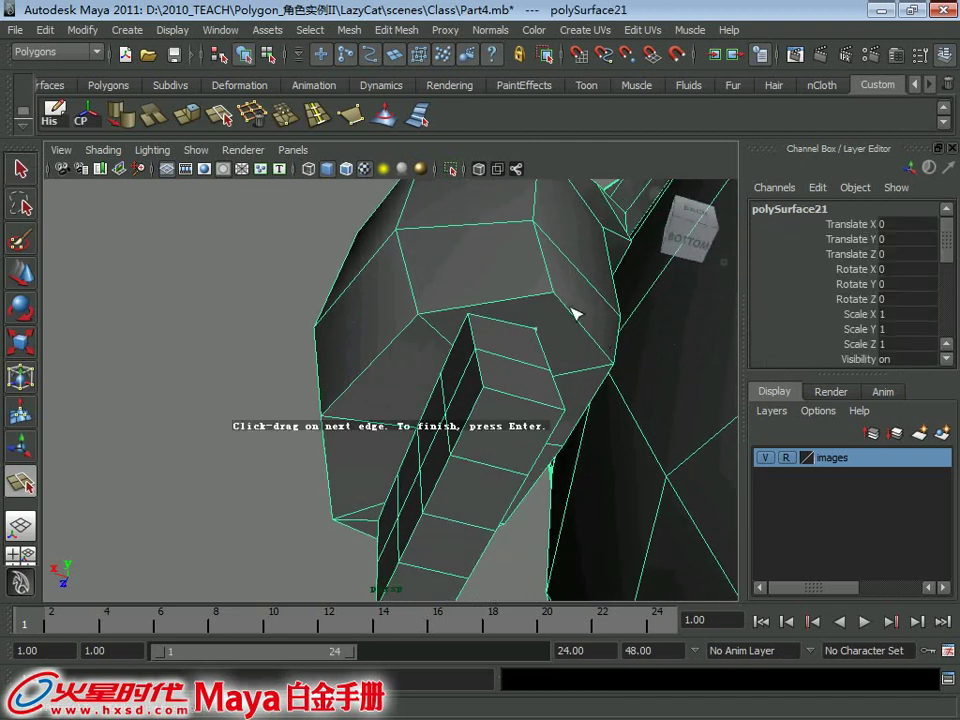
mouse_move(478, 375)
alt+mouse_down()
mouse_move(591, 317)
mouse_move(626, 327)
mouse_move(465, 400)
mouse_move(459, 385)
alt+mouse_up()
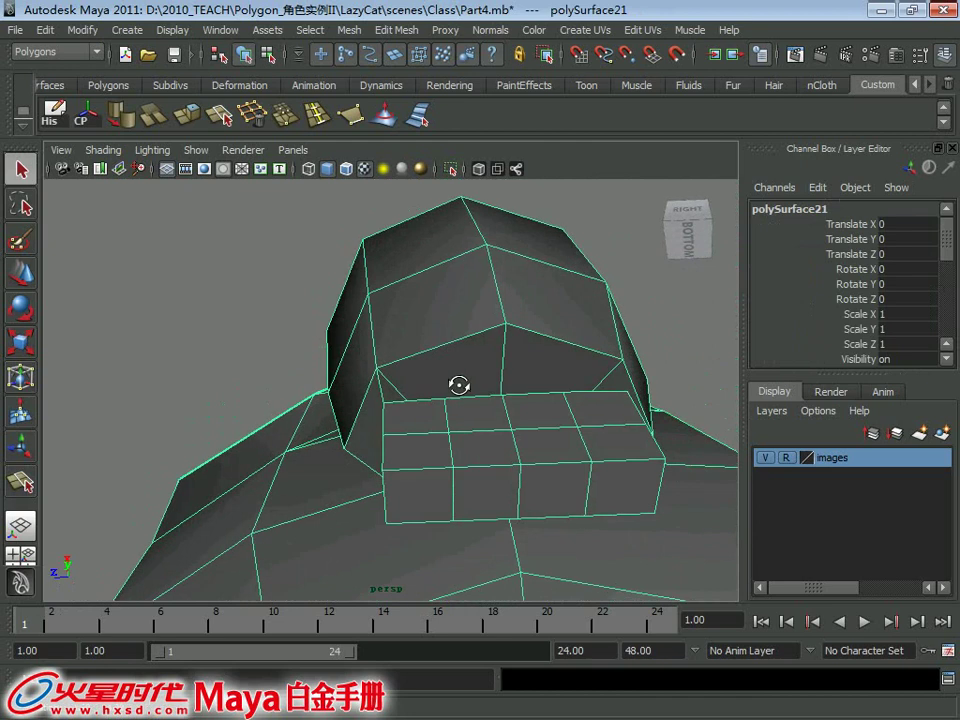
right_drag(496, 316, 447, 330)
mouse_move(486, 400)
mouse_down()
mouse_move(512, 407)
mouse_move(514, 395)
mouse_move(470, 320)
mouse_up()
key(w)
click(287, 118)
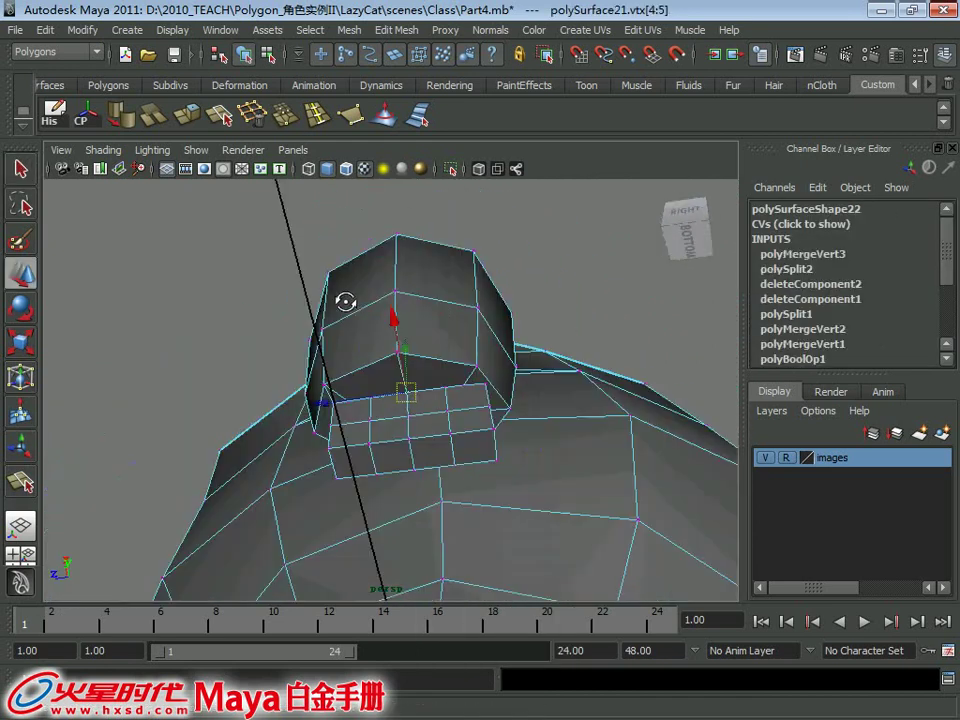
mouse_move(343, 302)
alt+mouse_down()
mouse_move(419, 410)
mouse_move(441, 414)
mouse_move(407, 379)
mouse_move(420, 392)
mouse_move(456, 369)
mouse_move(424, 386)
mouse_move(401, 381)
mouse_move(388, 364)
mouse_move(424, 371)
mouse_move(412, 360)
alt+mouse_up()
key(q)
key(g)
Step: Cut new split edges across the paw-end faces and inspect the result
click(426, 381)
click(424, 372)
alt+drag(295, 270, 390, 358)
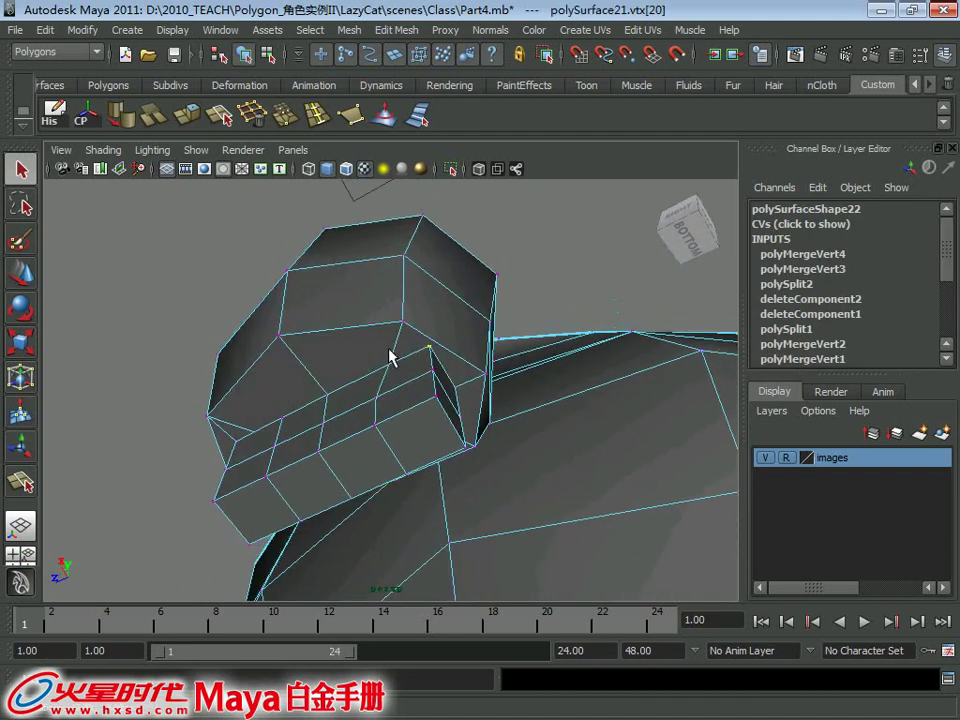
shift+right_drag(453, 345, 439, 368)
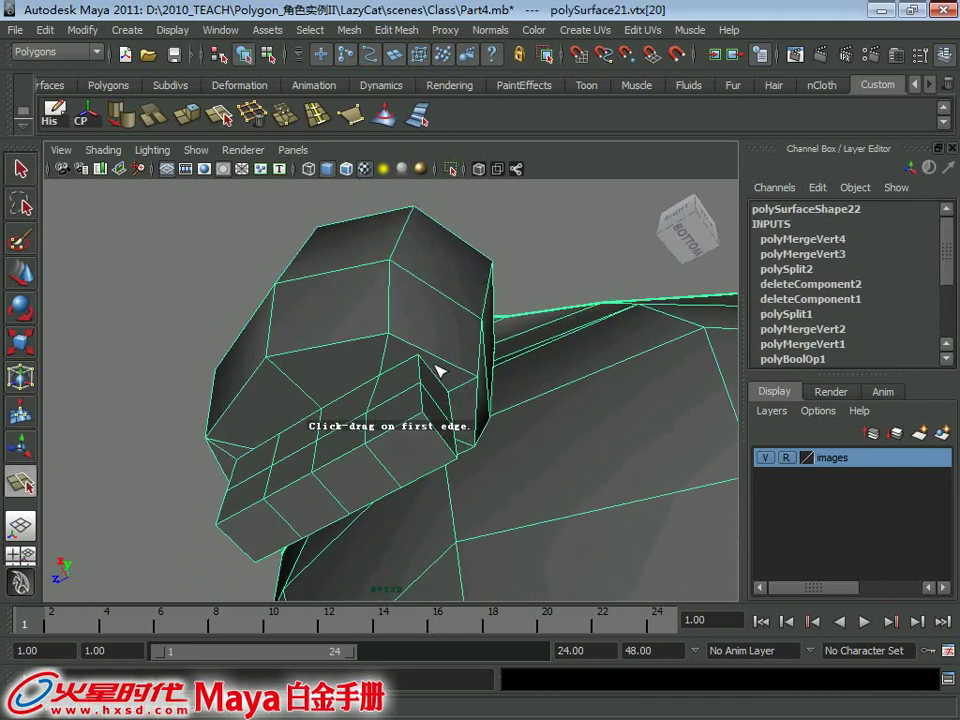
scroll(414, 355, up, 3)
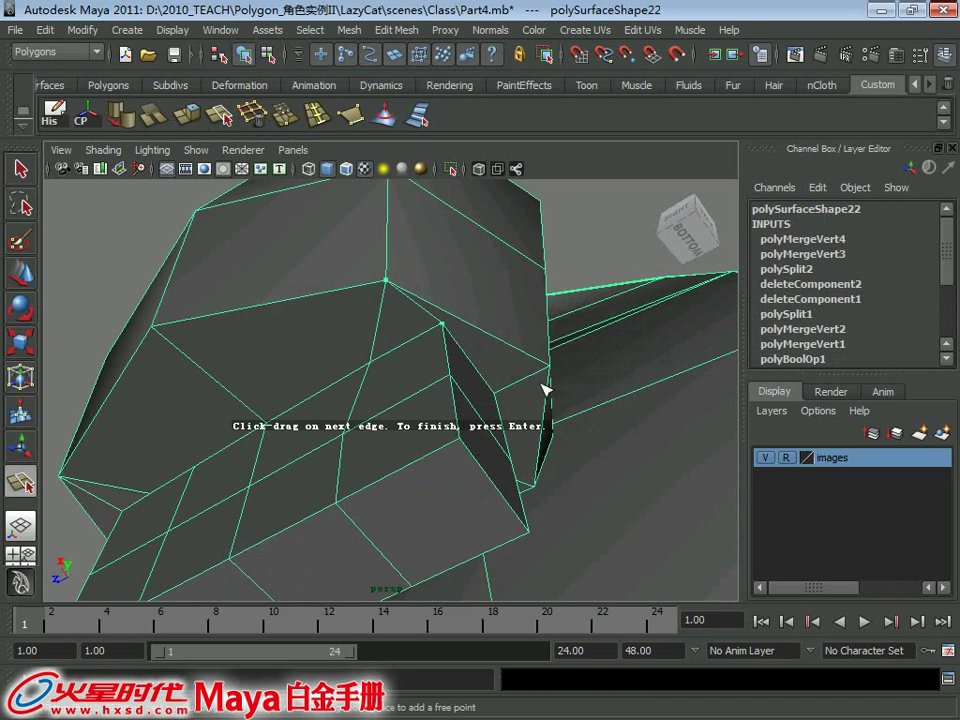
key(Return)
mouse_move(514, 360)
alt+mouse_down()
mouse_move(420, 294)
mouse_move(345, 285)
mouse_move(289, 292)
alt+mouse_up()
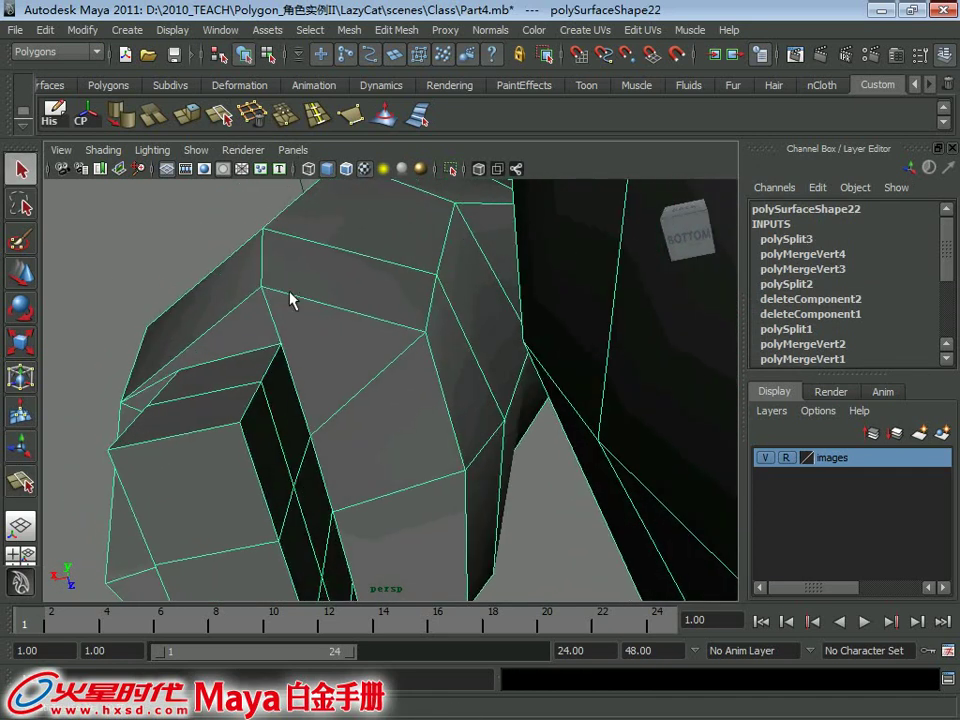
shift+right_drag(300, 330, 343, 386)
alt+drag(343, 386, 294, 386)
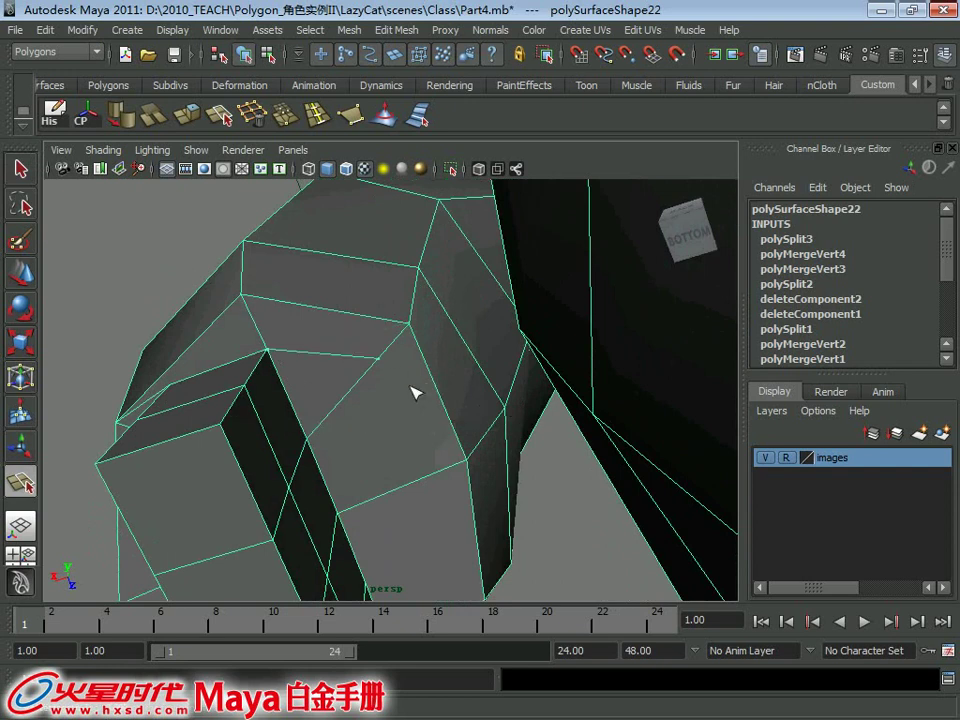
mouse_move(397, 376)
alt+mouse_down()
mouse_move(392, 360)
mouse_move(514, 356)
mouse_move(467, 330)
mouse_move(441, 356)
mouse_move(469, 366)
alt+mouse_up()
Step: Delete the unwanted edges on the paw in edge mode
key(q)
right_click(487, 316)
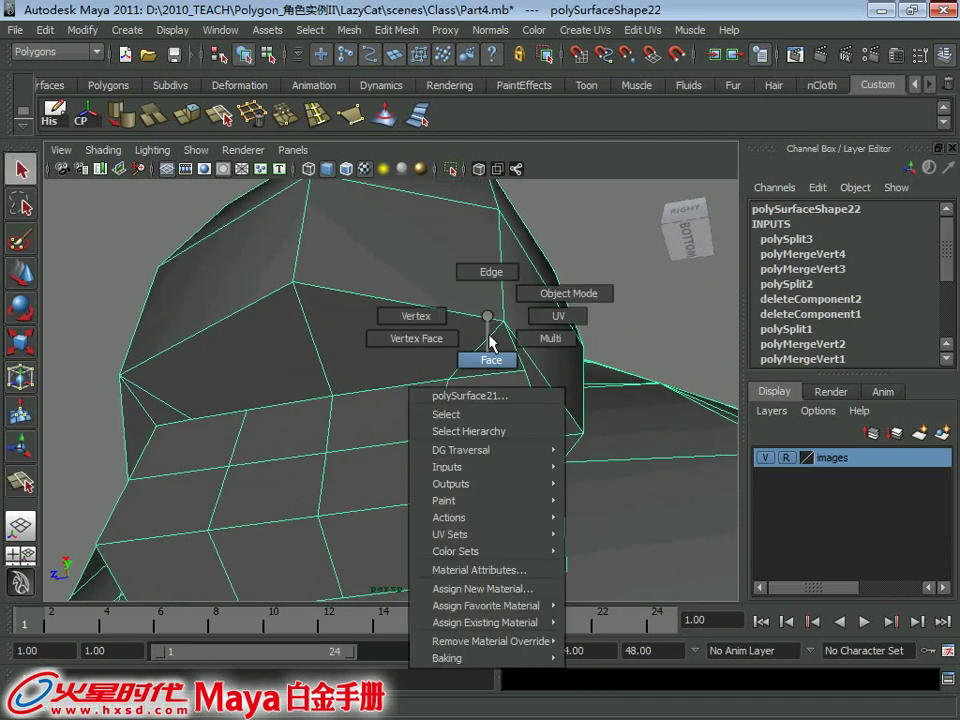
click(499, 273)
alt+drag(399, 369, 174, 367)
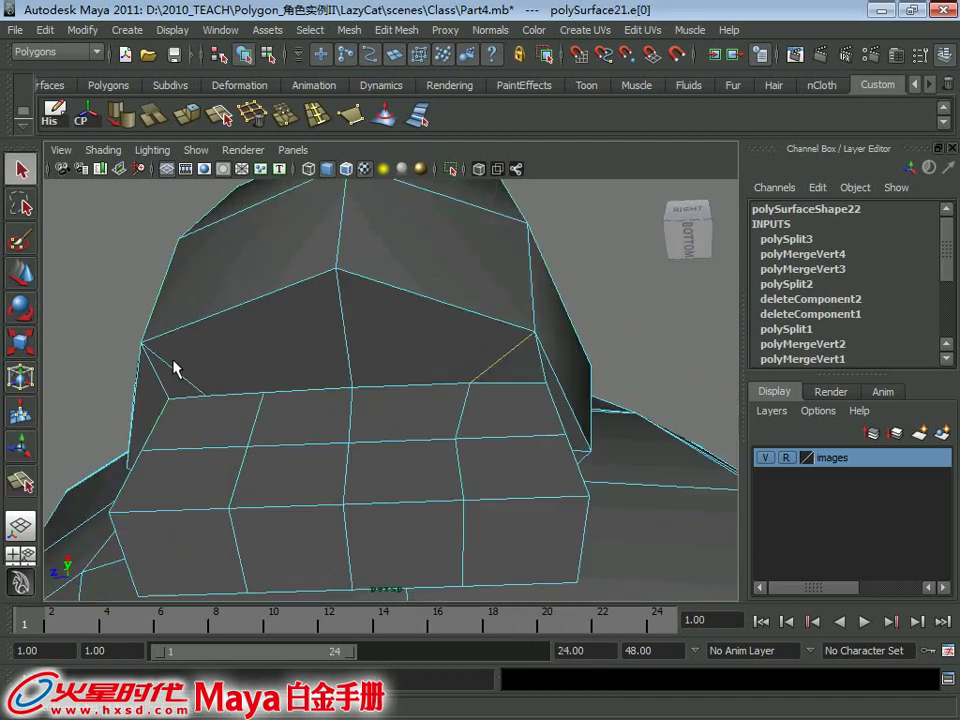
click(221, 120)
Step: Convert the triangles at the paw tip into quads
mouse_move(380, 320)
alt+mouse_down()
mouse_move(394, 315)
mouse_move(394, 328)
mouse_move(410, 318)
mouse_move(390, 326)
mouse_move(452, 403)
mouse_move(394, 381)
mouse_move(376, 308)
mouse_move(431, 422)
mouse_move(424, 381)
mouse_move(368, 411)
mouse_move(373, 422)
mouse_move(381, 375)
mouse_move(564, 440)
mouse_move(510, 420)
mouse_move(469, 452)
alt+mouse_up()
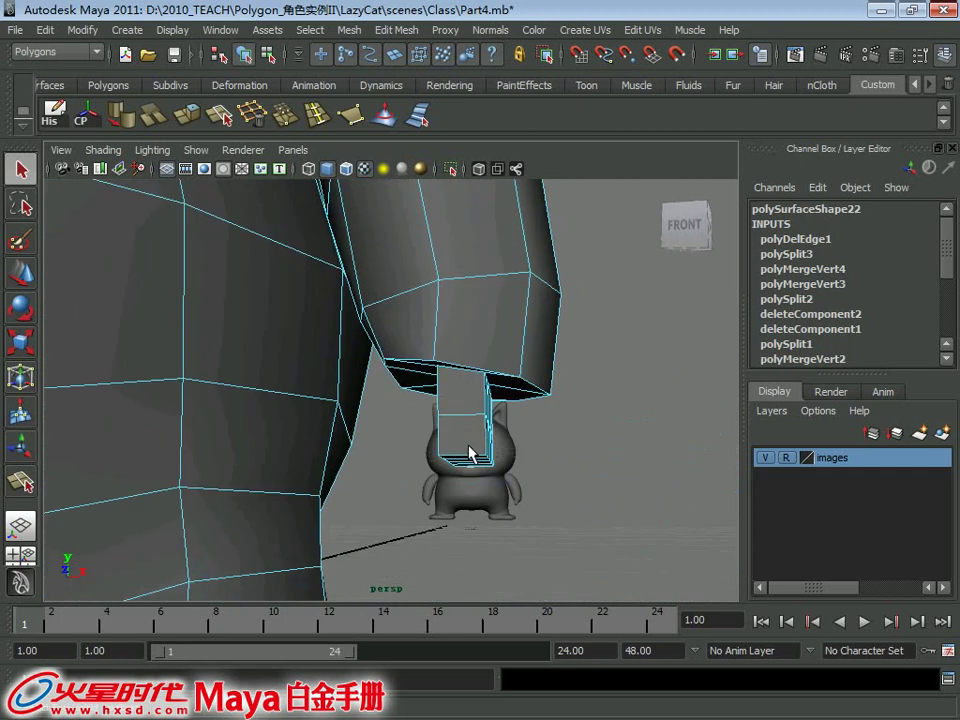
right_drag(471, 315, 471, 358)
alt+drag(462, 447, 677, 565)
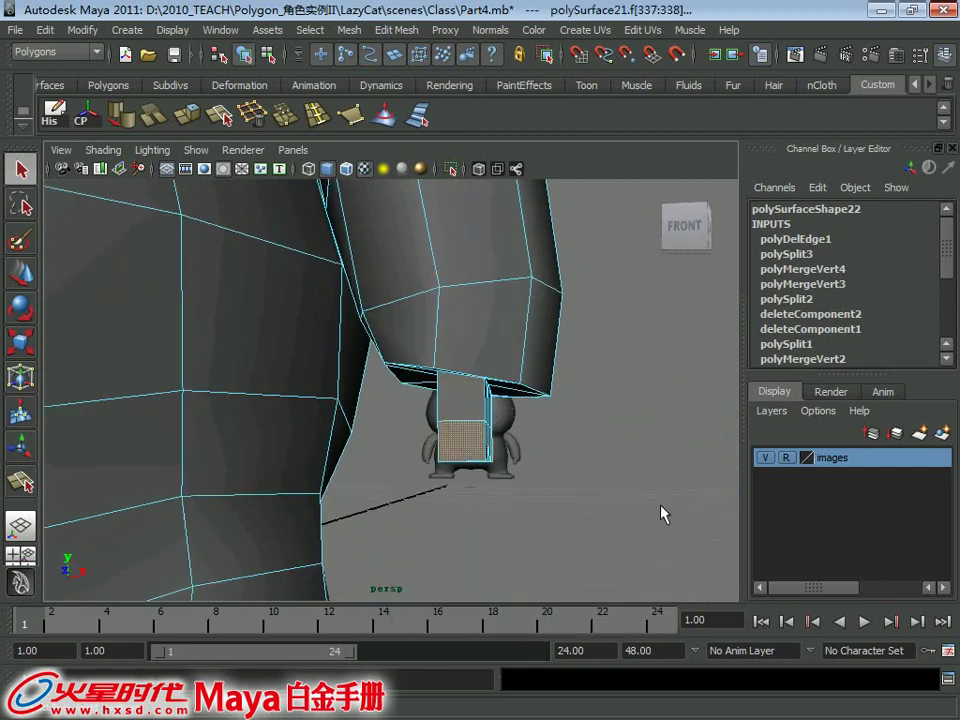
click(660, 513)
mouse_move(581, 491)
alt+mouse_down()
mouse_move(403, 349)
mouse_move(377, 349)
mouse_move(381, 203)
alt+mouse_up()
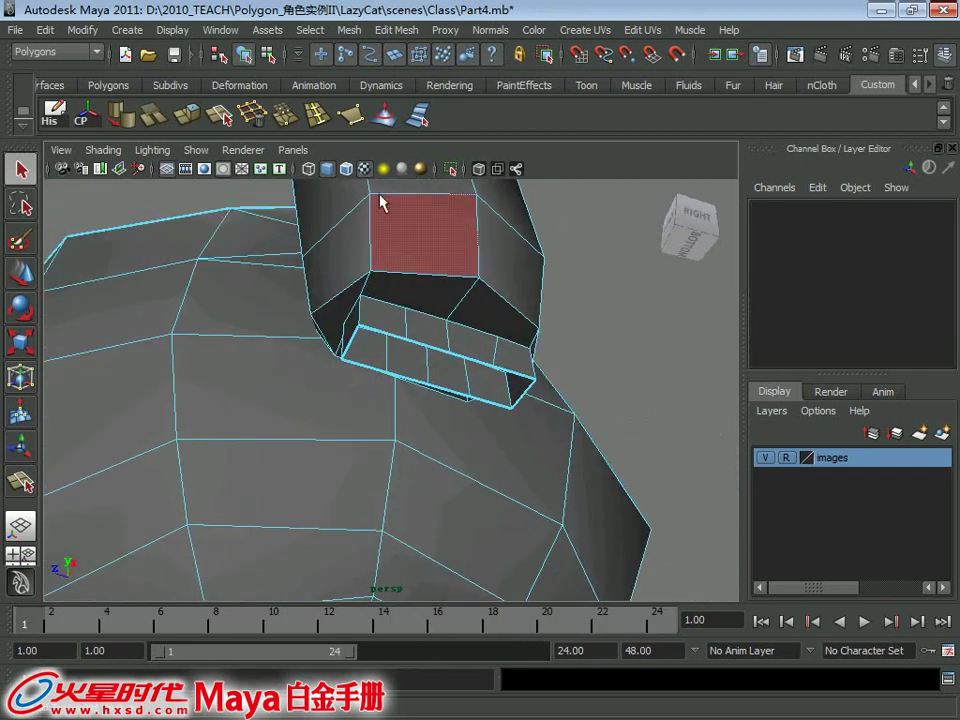
click(349, 30)
click(380, 308)
Step: Fill the open hole at the paw tip with Fill Hole
alt+drag(422, 321, 385, 330)
click(368, 320)
right_drag(366, 322, 357, 338)
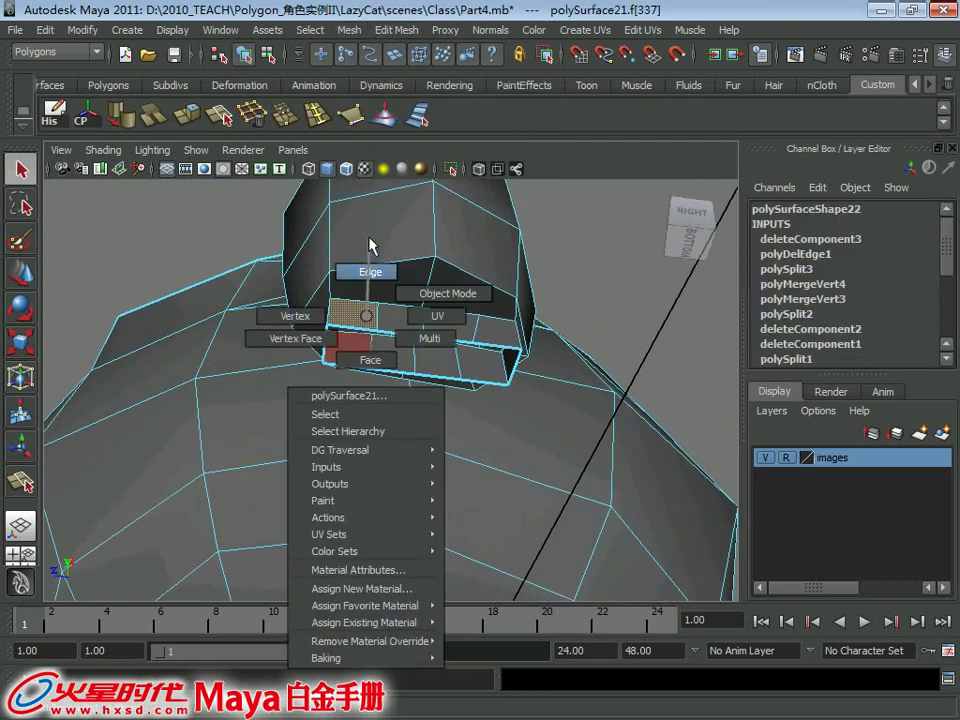
click(355, 329)
click(396, 30)
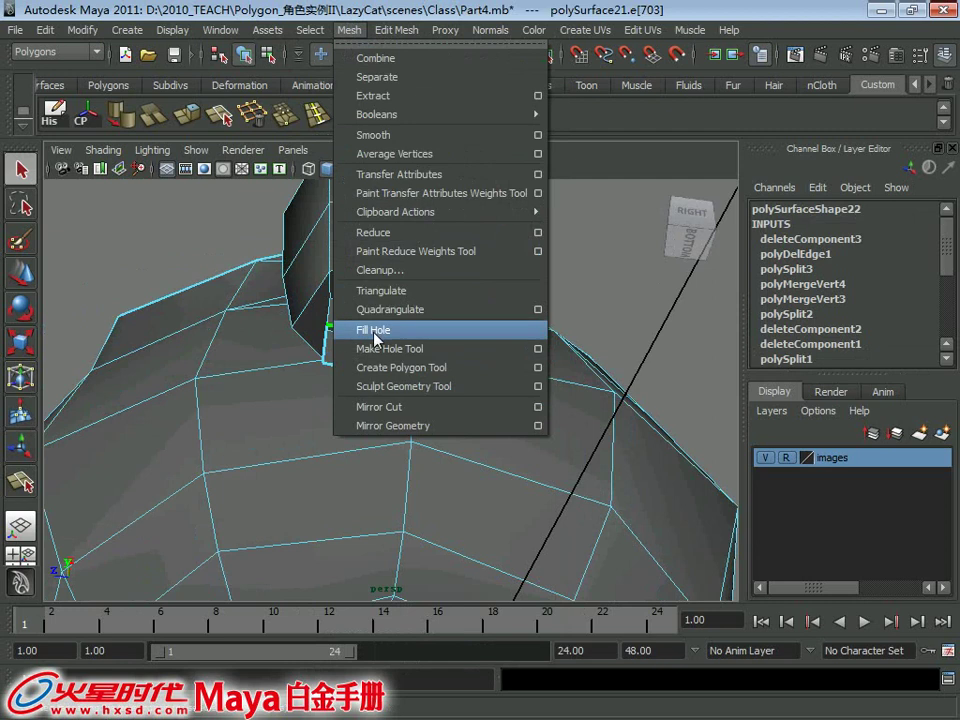
click(385, 328)
Step: Merge the stray vertex at the paw tip into its neighbour
right_click(420, 316)
click(501, 293)
mouse_move(469, 317)
alt+mouse_down()
mouse_move(447, 323)
mouse_move(520, 343)
mouse_move(522, 354)
mouse_move(482, 313)
mouse_move(441, 300)
mouse_move(508, 287)
mouse_move(608, 310)
mouse_move(489, 332)
alt+mouse_up()
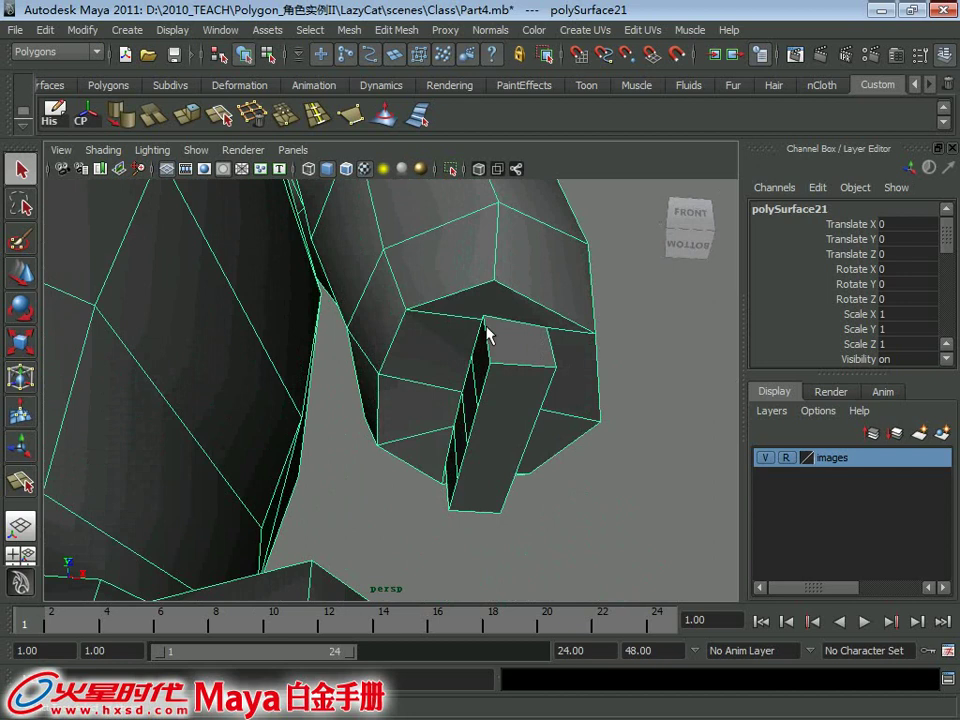
right_drag(489, 313, 468, 316)
click(481, 318)
alt+drag(499, 326, 491, 257)
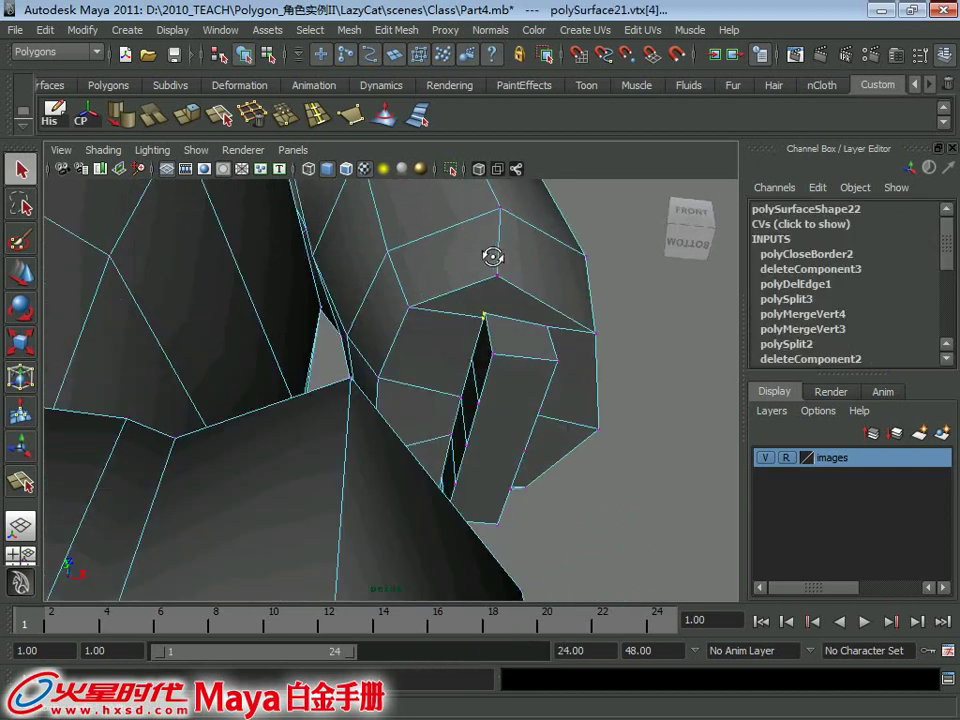
mouse_move(428, 300)
alt+mouse_down()
mouse_move(448, 276)
mouse_move(313, 253)
mouse_move(266, 296)
mouse_move(408, 334)
mouse_move(375, 332)
mouse_move(249, 377)
mouse_move(249, 388)
mouse_move(324, 386)
mouse_move(379, 364)
mouse_move(533, 366)
mouse_move(540, 340)
alt+mouse_up()
Step: Clear history, add three vertical splits across the paw tip, and select the four toe faces
click(221, 120)
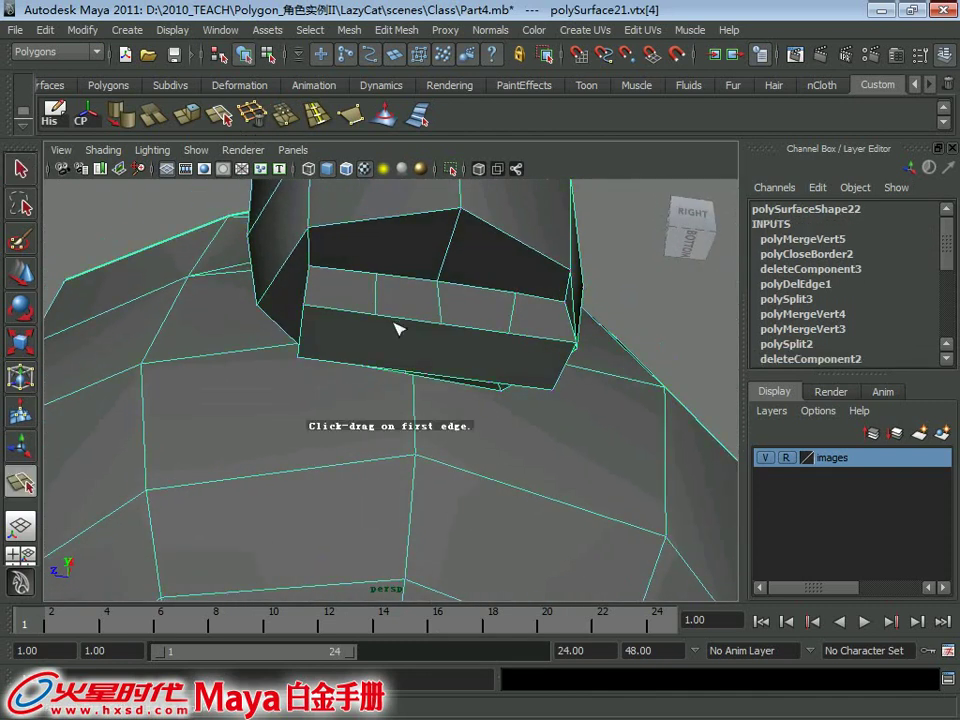
alt+drag(289, 350, 396, 300)
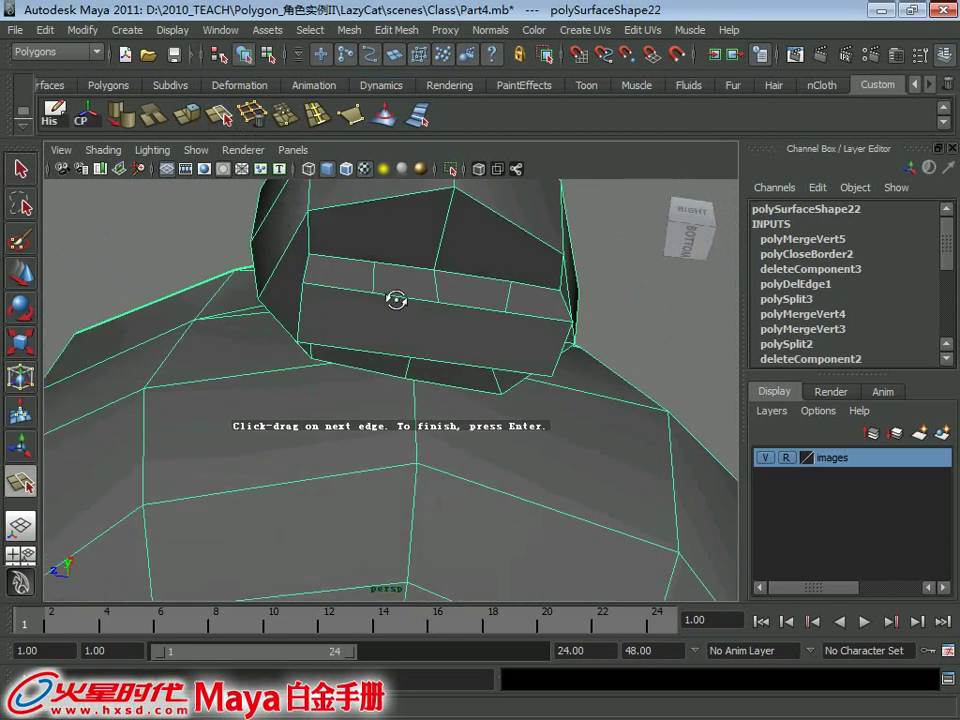
click(72, 110)
key(y)
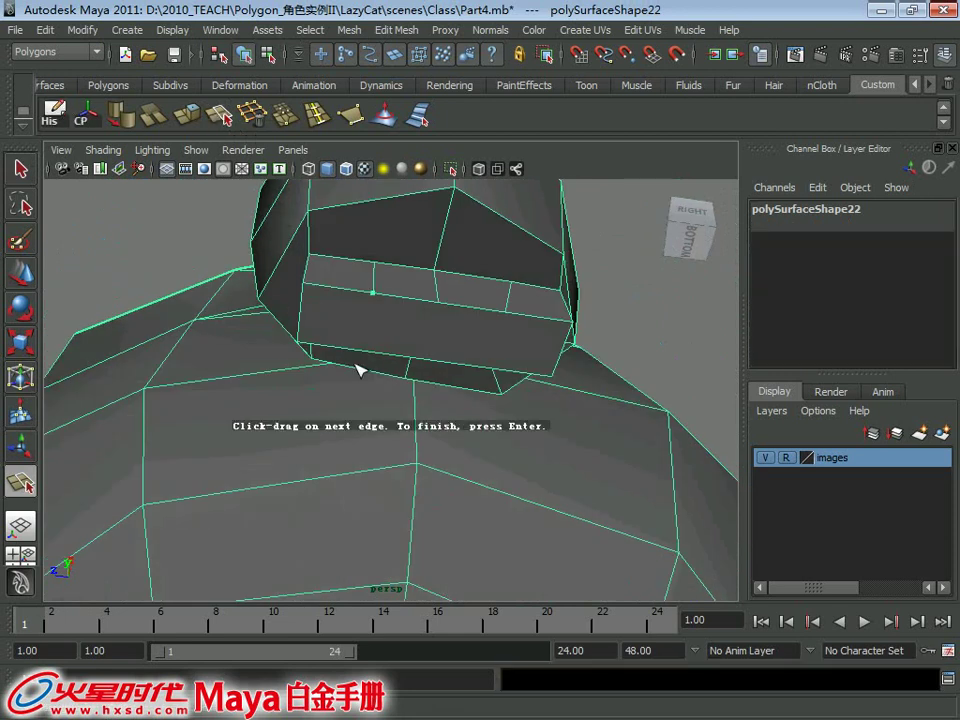
key(Return)
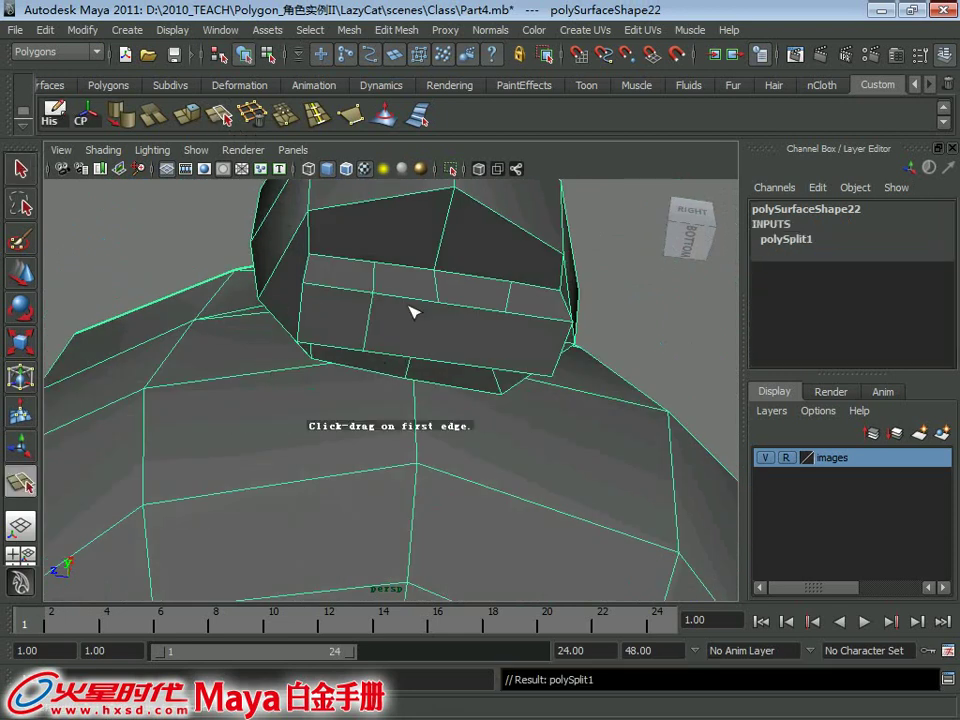
key(Return)
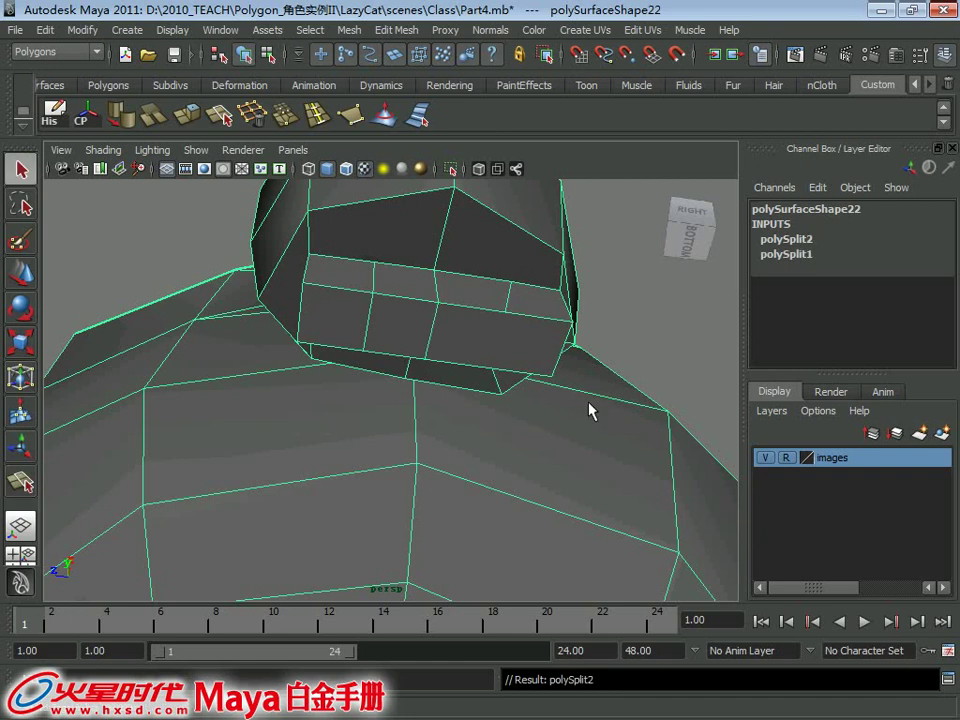
key(y)
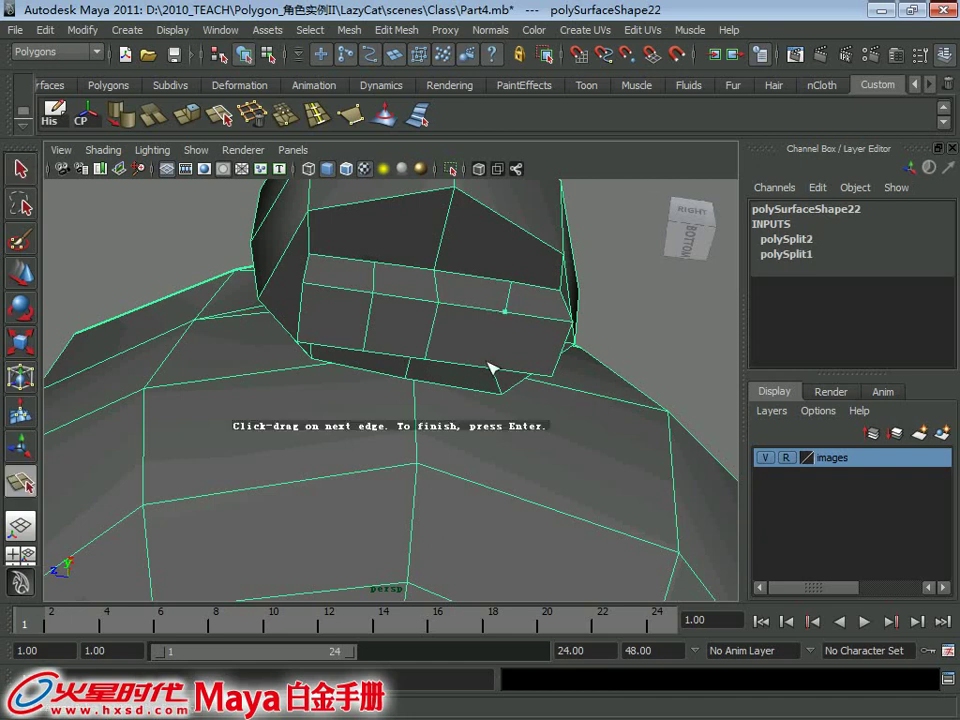
key(Return)
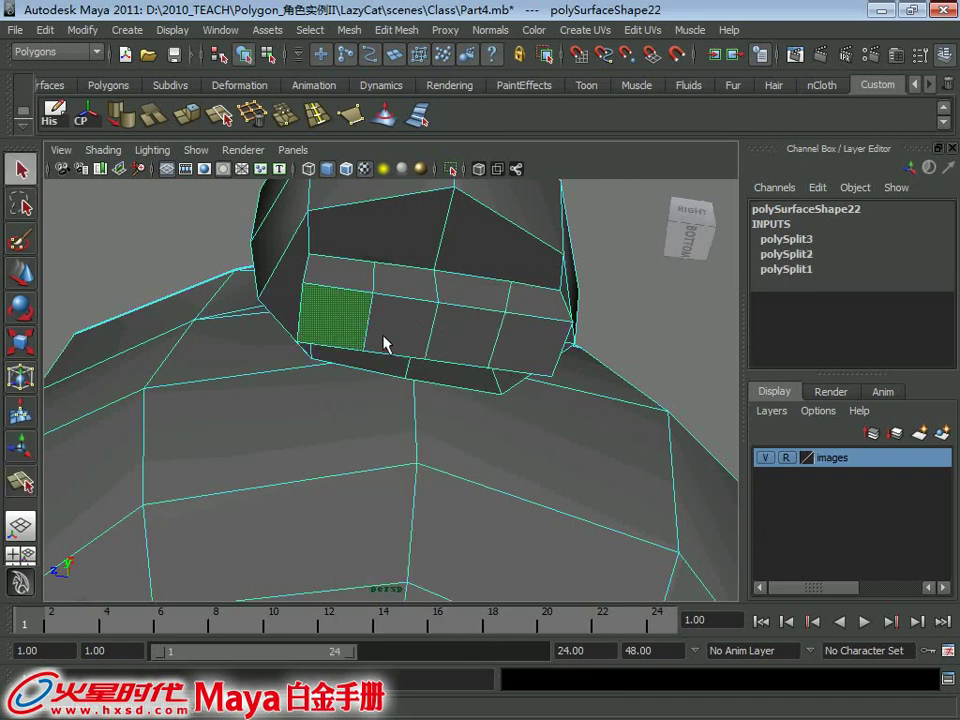
shift+click(490, 357)
shift+click(560, 352)
mouse_move(560, 352)
alt+mouse_down()
mouse_move(490, 343)
mouse_move(585, 348)
alt+mouse_up()
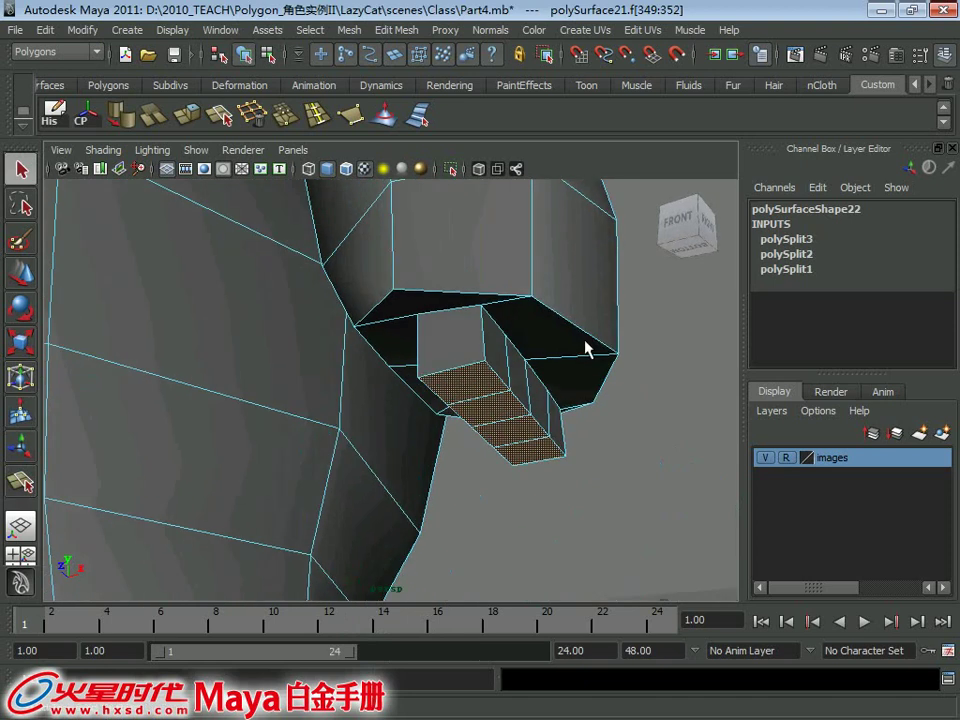
Step: Extrude the four selected paw-tip faces outward into toes
click(365, 30)
click(396, 30)
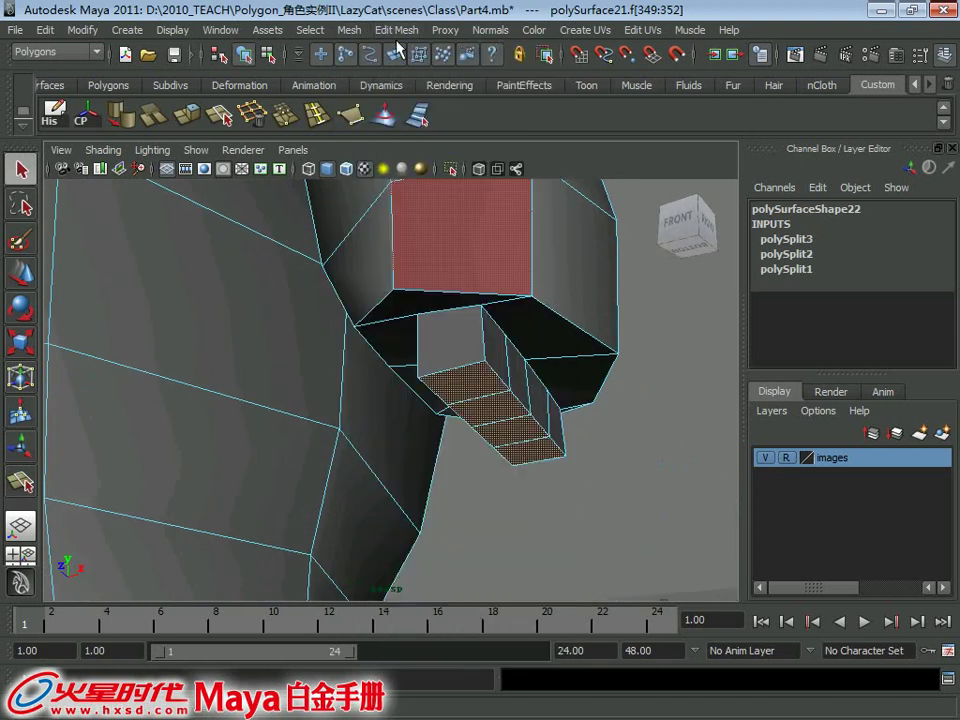
click(396, 30)
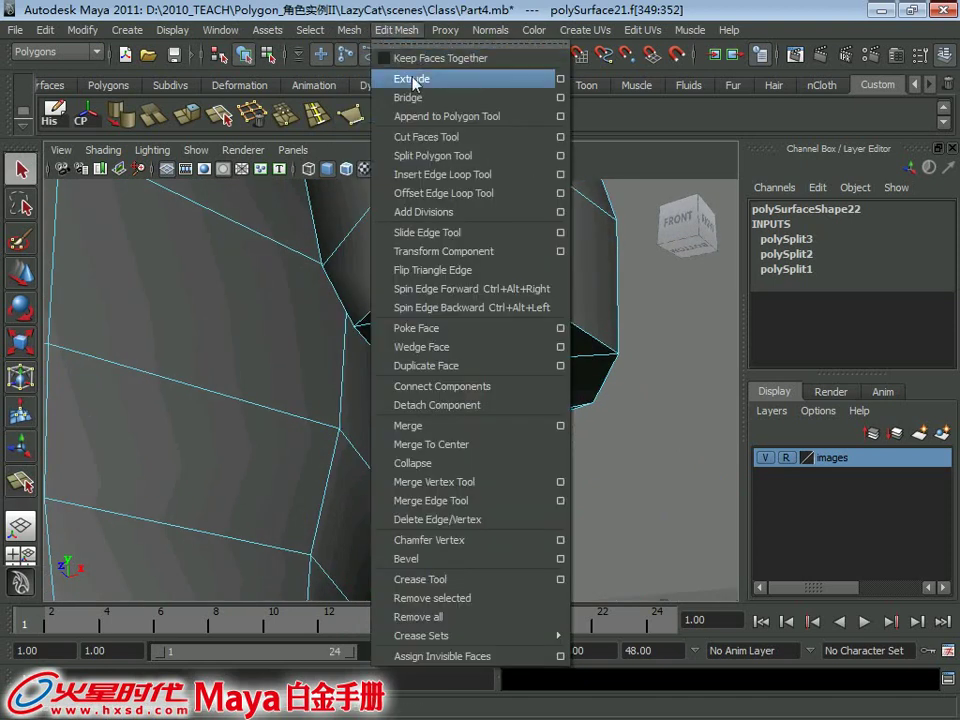
click(400, 79)
mouse_move(567, 410)
alt+mouse_down()
mouse_move(546, 536)
mouse_move(551, 574)
mouse_move(510, 521)
mouse_move(493, 530)
alt+mouse_up()
Step: Scale and move the first toe's end face into place
key(q)
click(381, 424)
mouse_move(381, 424)
alt+mouse_down()
mouse_move(328, 428)
mouse_move(371, 440)
alt+mouse_up()
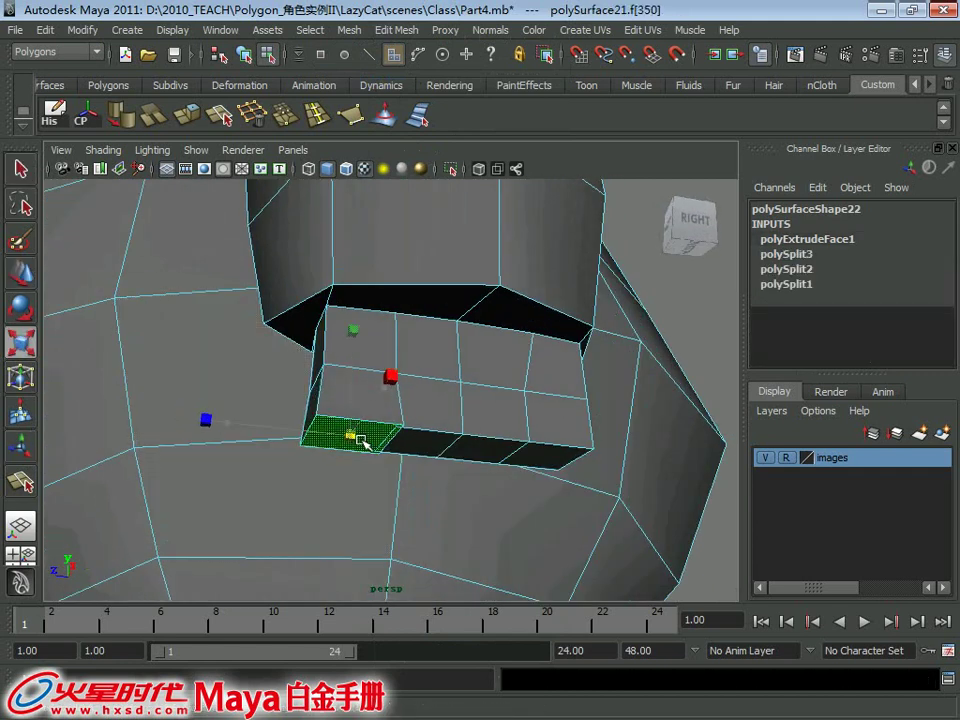
key(w)
mouse_move(279, 429)
mouse_down()
mouse_move(261, 424)
mouse_move(349, 373)
mouse_move(435, 378)
mouse_move(518, 469)
mouse_move(470, 463)
mouse_up()
Step: Select and adjust the remaining toe end faces, then return to object mode
click(390, 456)
mouse_move(392, 456)
alt+mouse_down()
mouse_move(398, 403)
mouse_move(392, 436)
alt+mouse_up()
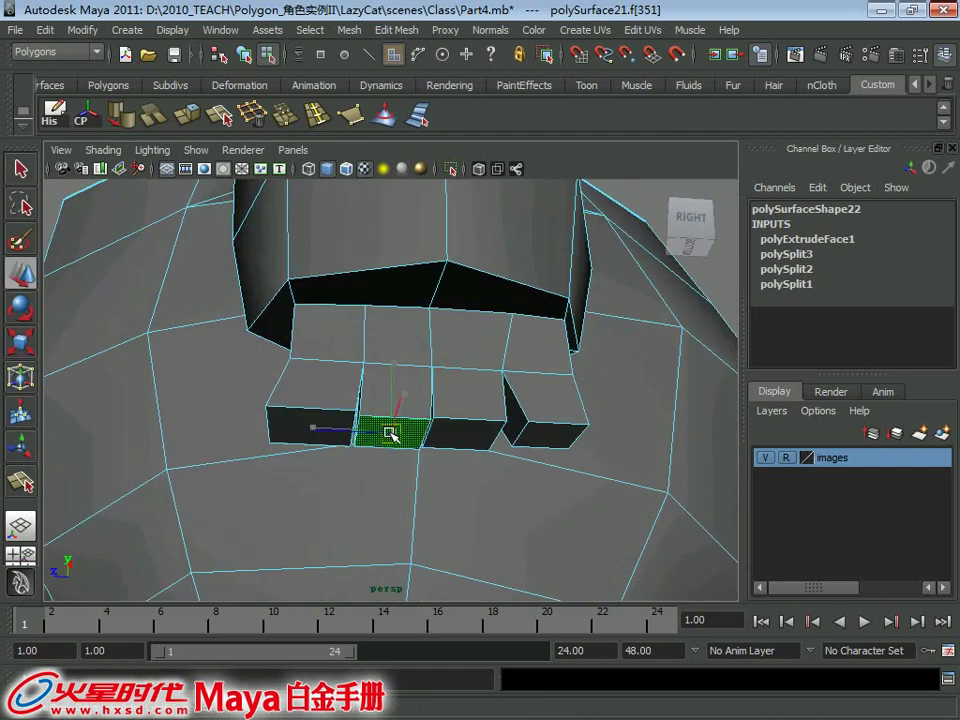
click(463, 440)
alt+drag(463, 440, 484, 403)
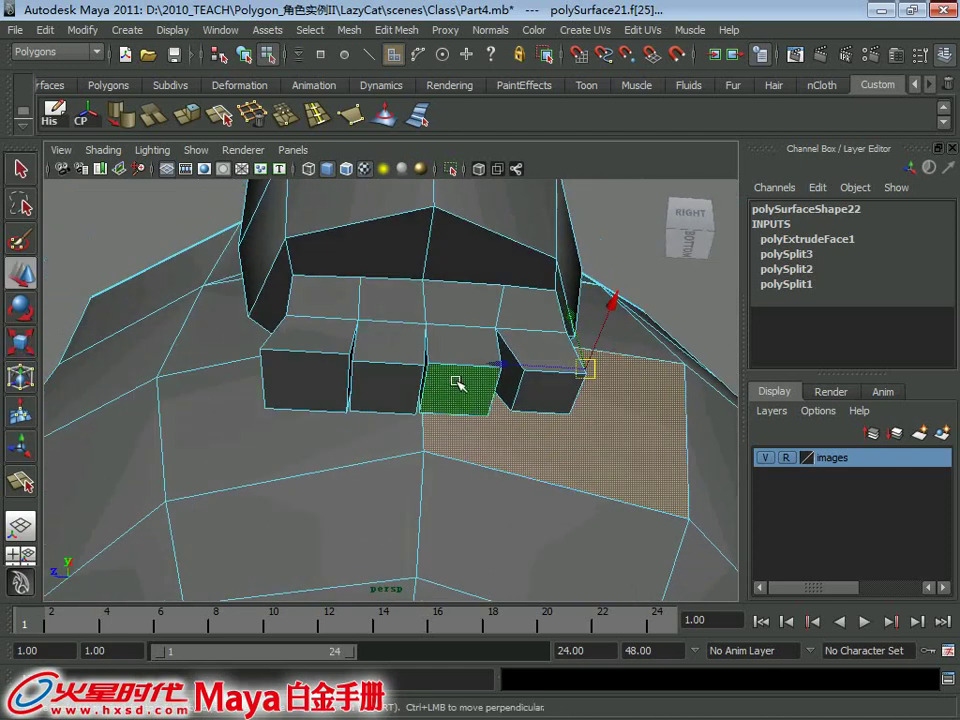
click(456, 386)
scroll(358, 384, down, 3)
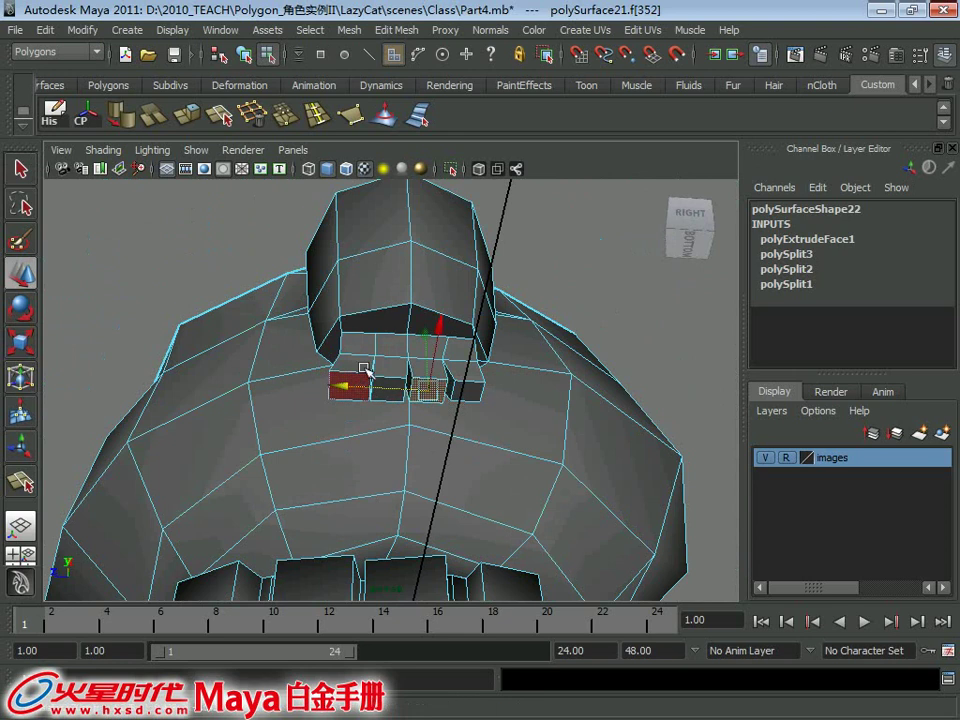
alt+drag(364, 371, 314, 262)
right_drag(420, 313, 505, 291)
mouse_move(505, 291)
alt+mouse_down()
mouse_move(441, 339)
mouse_move(437, 313)
mouse_move(484, 332)
mouse_move(456, 319)
mouse_move(414, 336)
alt+mouse_up()
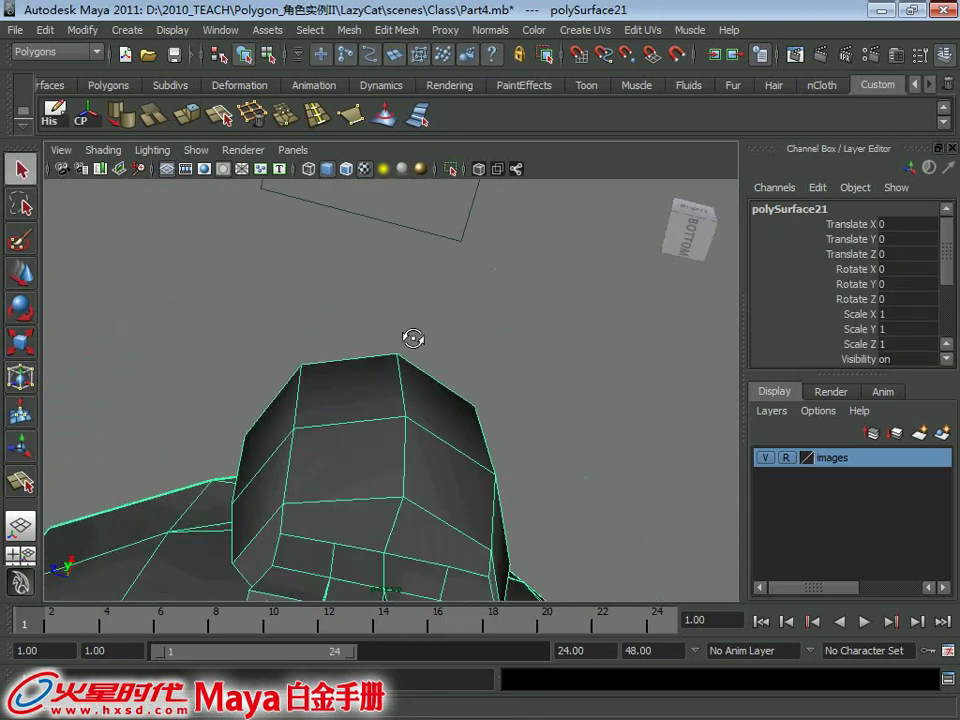
Step: Enter vertex mode, enable smooth preview (3) and enlarge the front view of the paw
alt+middle_drag(414, 336, 408, 319)
alt+drag(408, 319, 420, 362)
right_drag(396, 317, 372, 343)
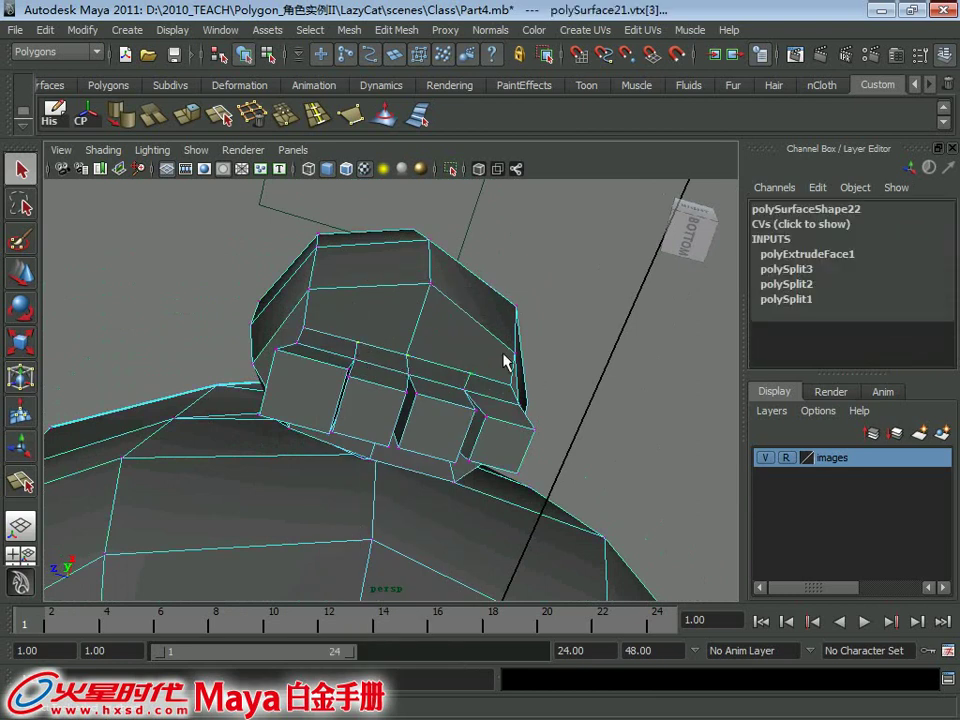
mouse_move(503, 360)
alt+mouse_down()
mouse_move(485, 381)
mouse_move(506, 437)
mouse_move(476, 469)
alt+mouse_up()
key(3)
key(space)
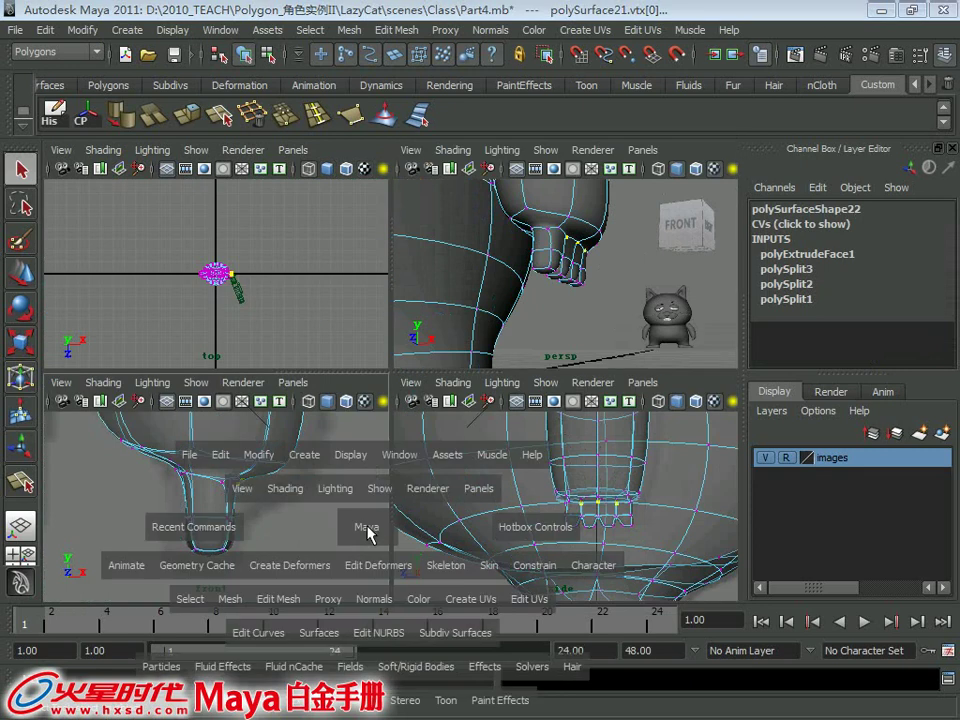
key(space)
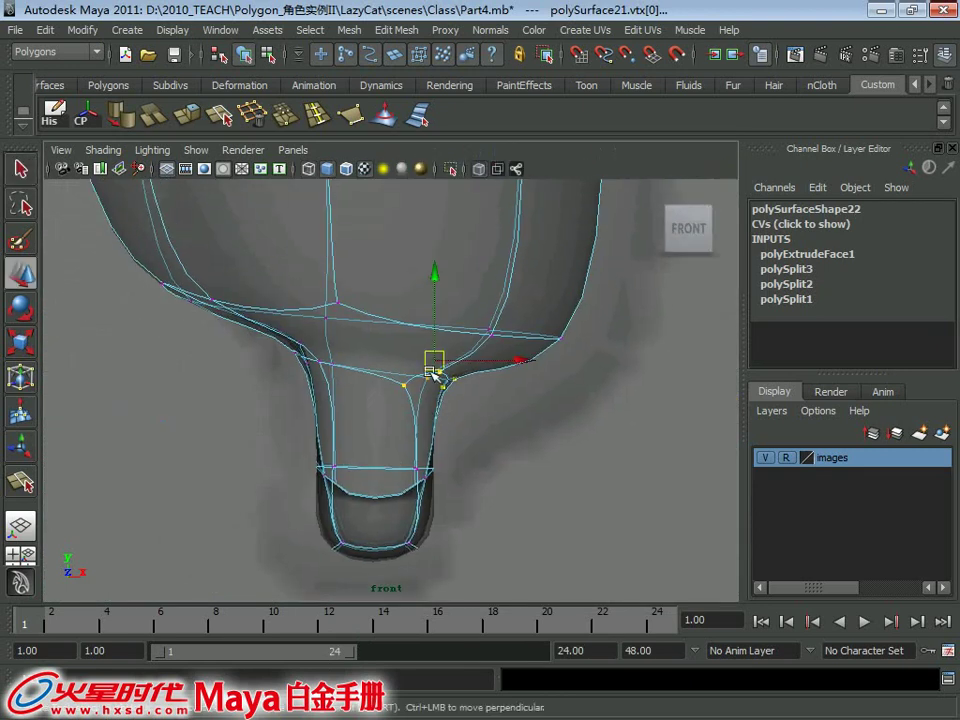
Step: Pull the fingertip vertices right to reshape the smoothed tip outline
drag(437, 375, 497, 408)
scroll(548, 372, down, 5)
scroll(484, 364, up, 3)
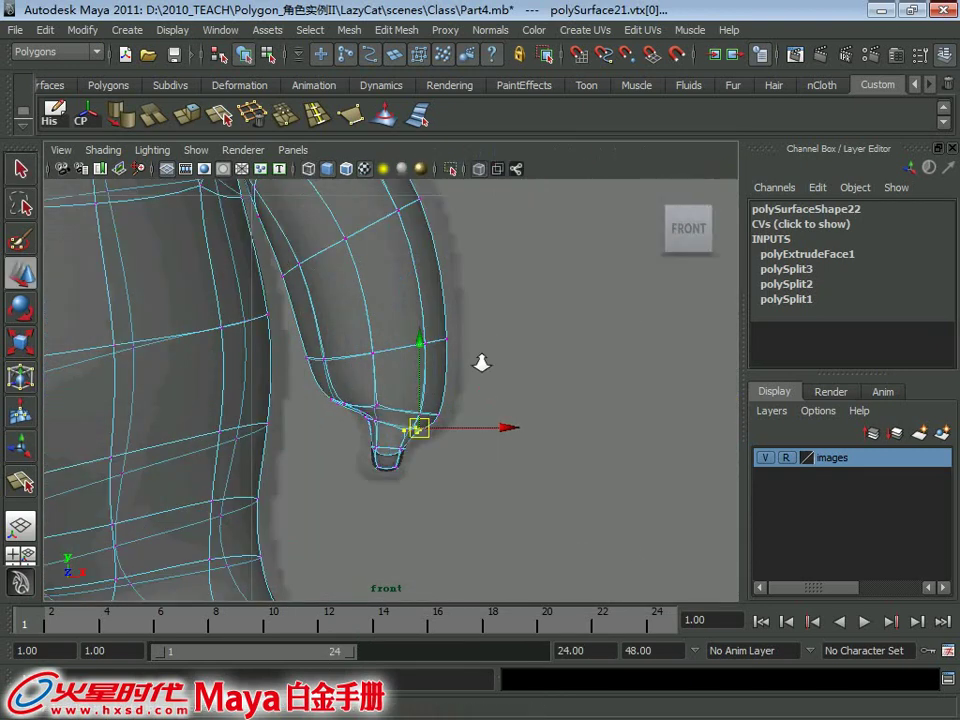
scroll(392, 383, up, 2)
drag(448, 437, 467, 443)
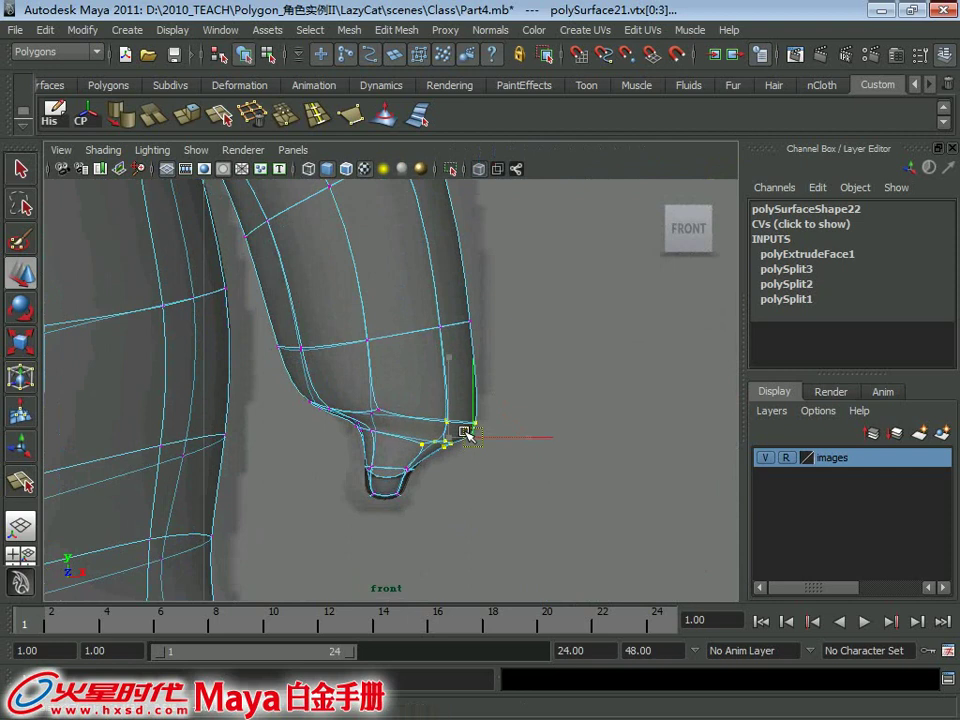
scroll(467, 435, up, 2)
Step: Select the vertices around the fingertip's end and adjust them with scale and move
click(476, 369)
scroll(483, 402, up, 2)
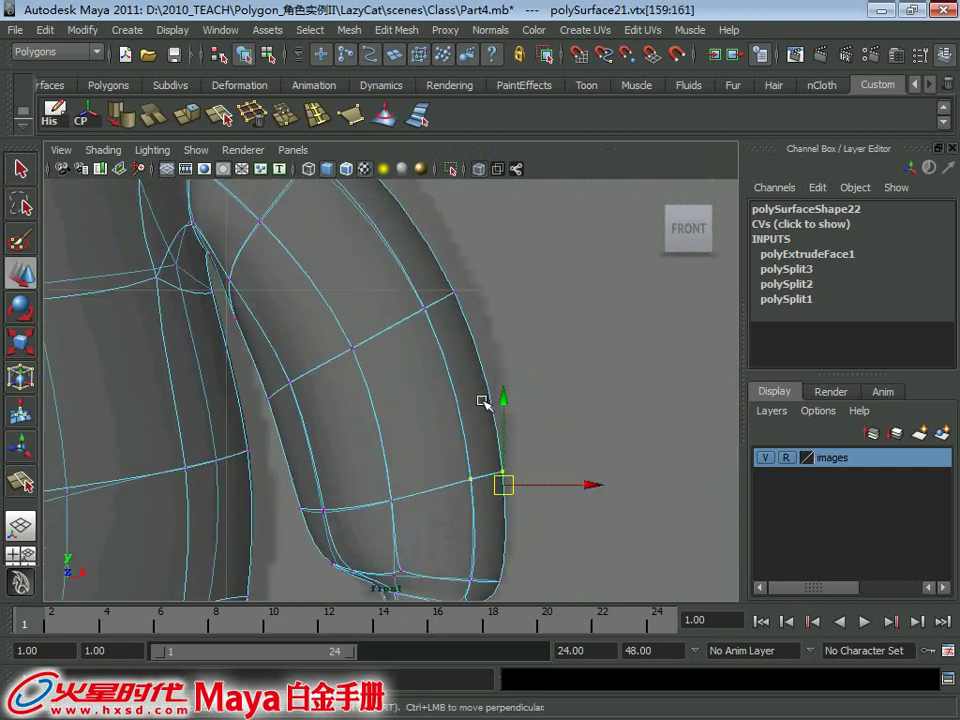
scroll(489, 281, down, 2)
scroll(439, 354, up, 2)
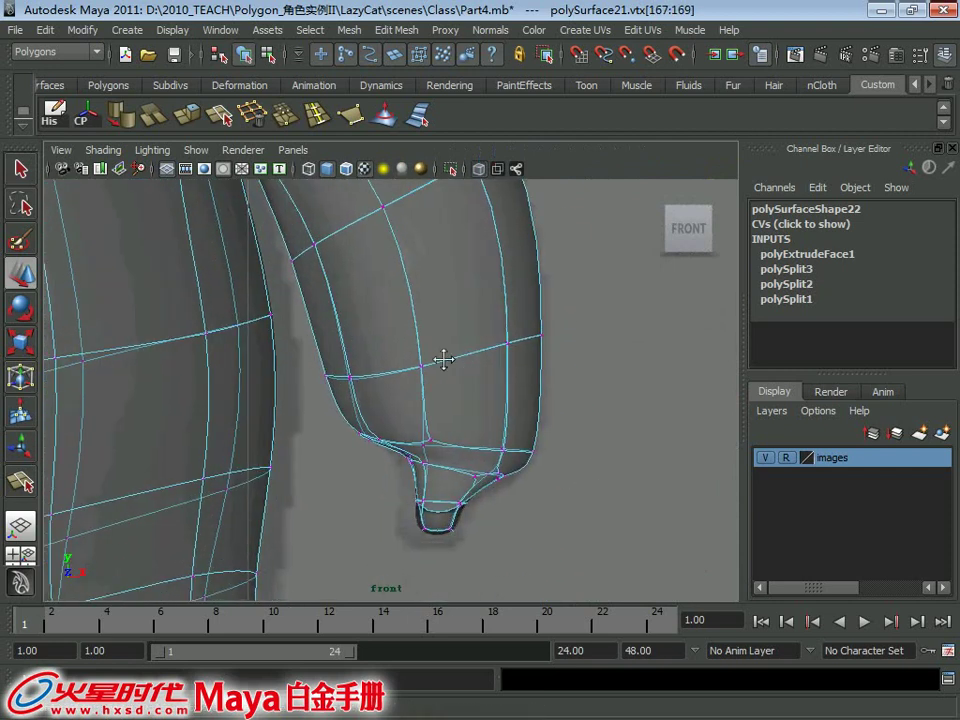
drag(326, 354, 393, 425)
click(381, 368)
alt+middle_drag(463, 525, 483, 410)
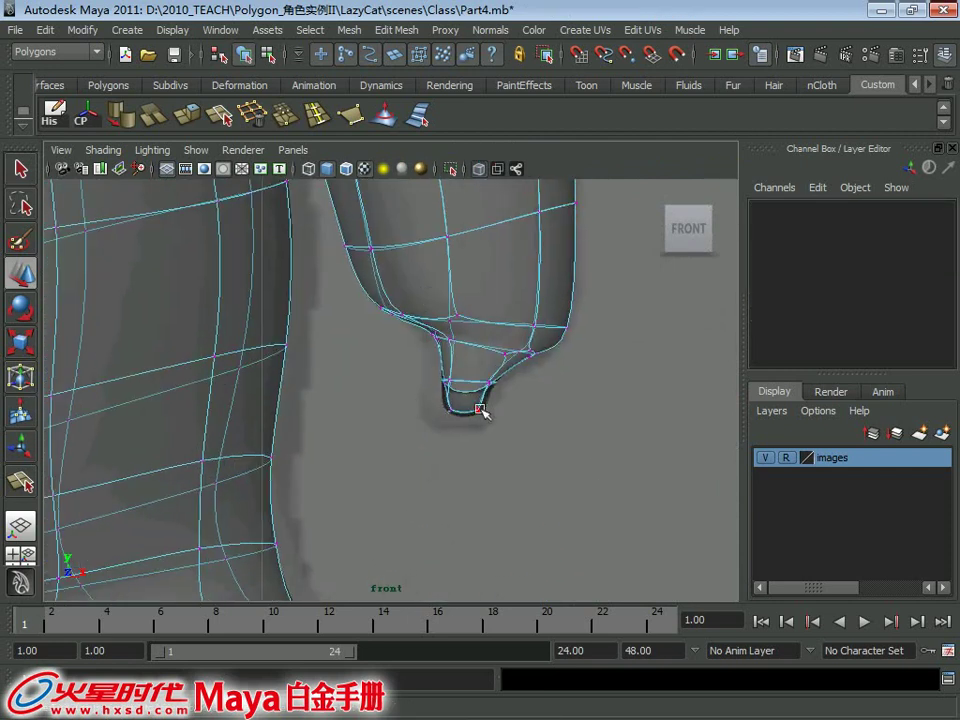
drag(418, 370, 452, 408)
key(r)
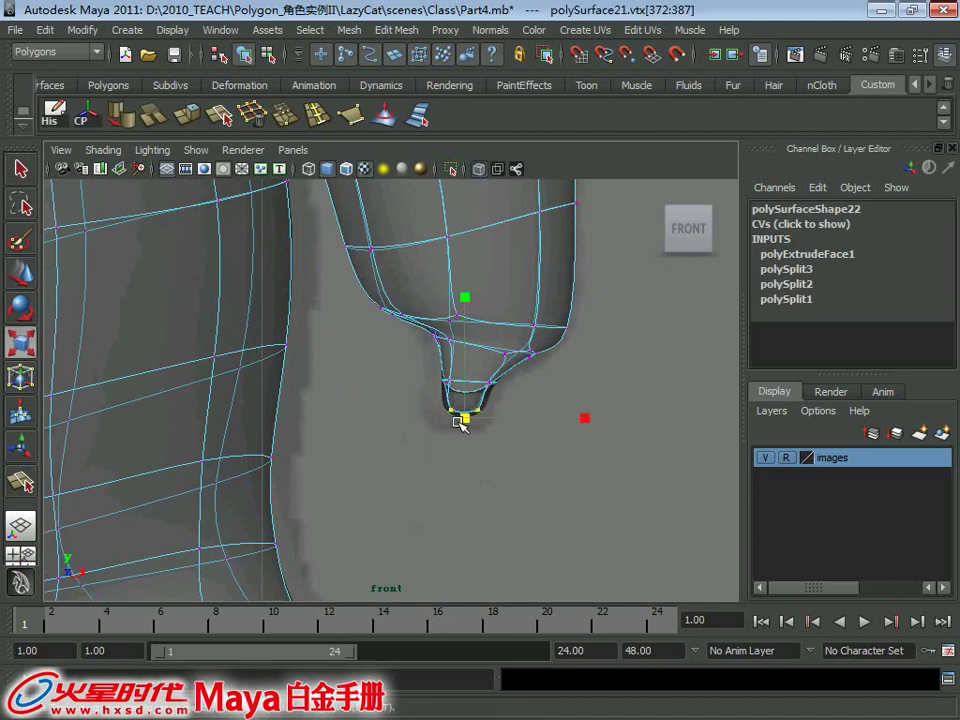
key(w)
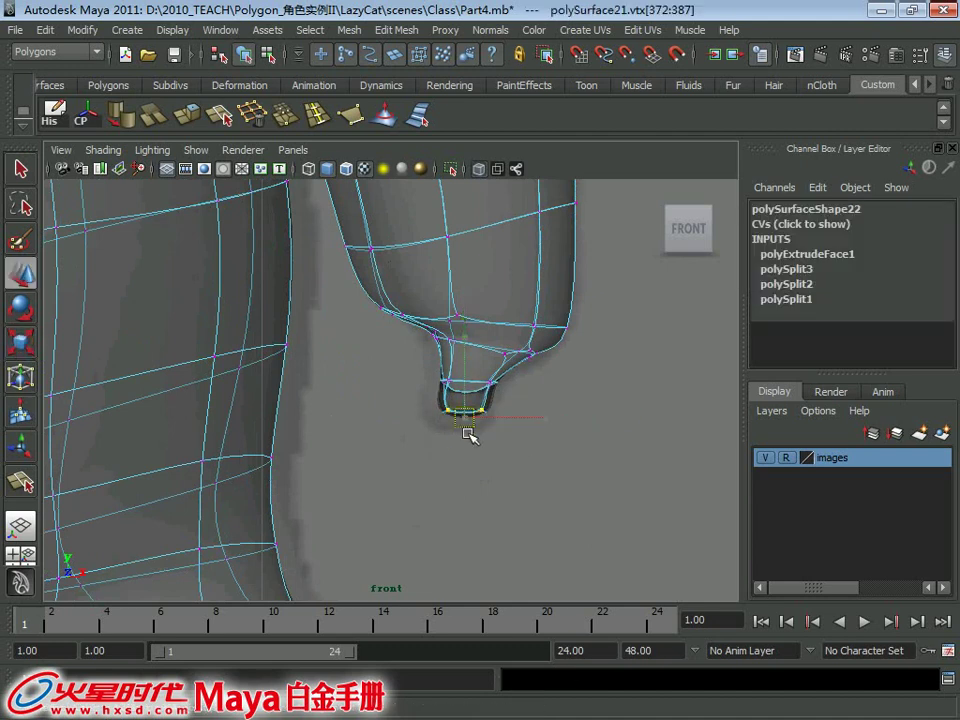
scroll(443, 368, up, 2)
click(452, 360)
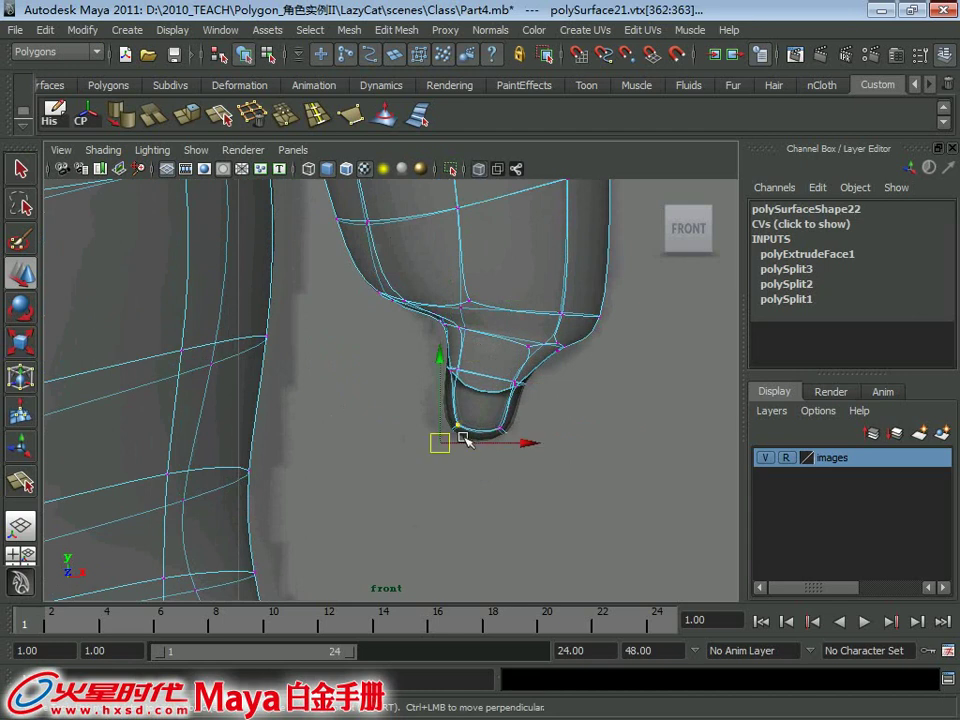
key(ctrl+z)
Step: In perspective, view the hand from below and nudge the finger vertices right along X
key(space)
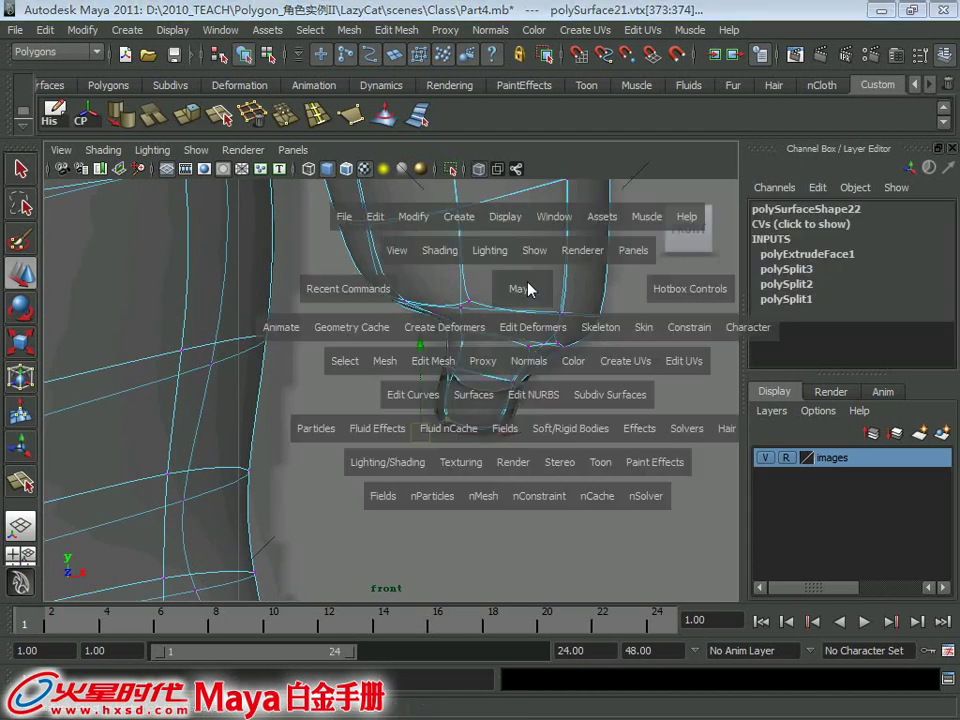
key(space)
alt+drag(514, 276, 490, 315)
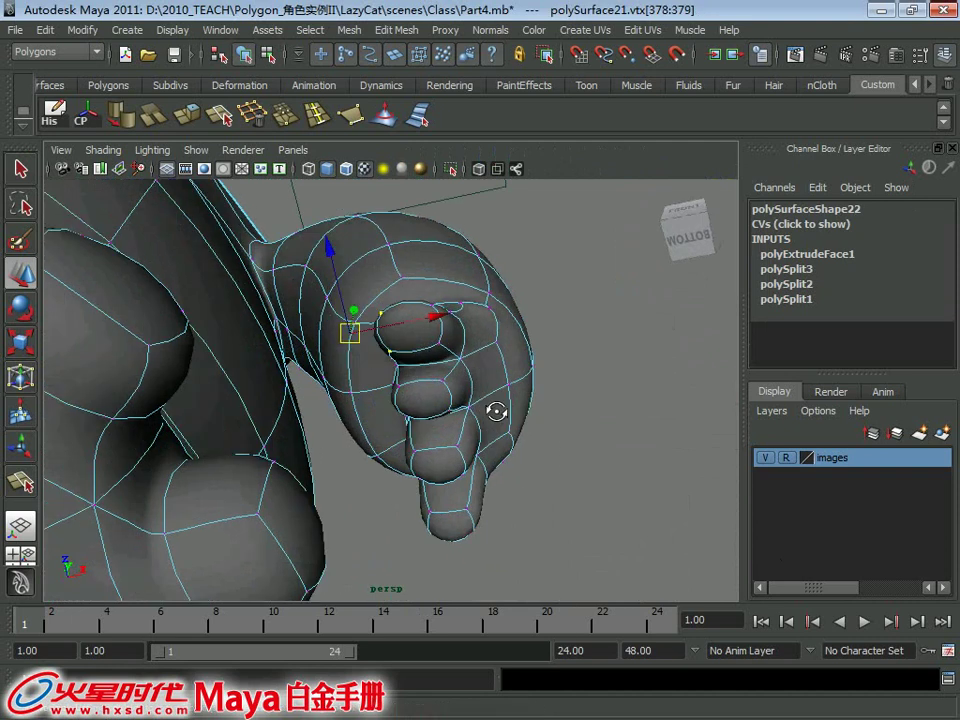
mouse_move(493, 409)
alt+mouse_down()
mouse_move(514, 446)
mouse_move(476, 383)
mouse_move(467, 396)
alt+mouse_up()
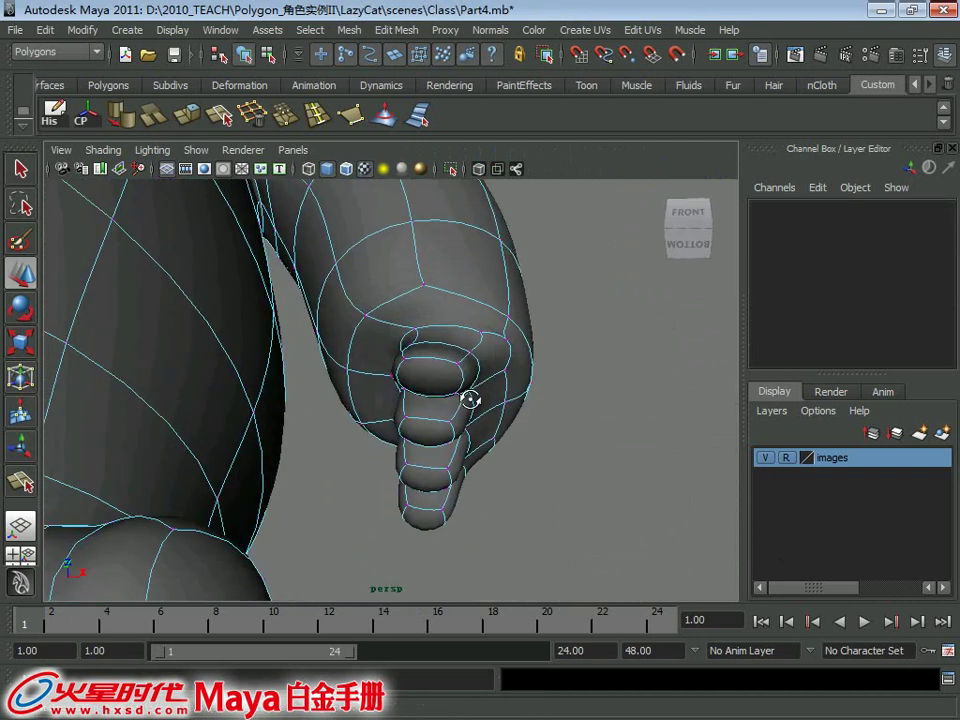
key(ctrl+z)
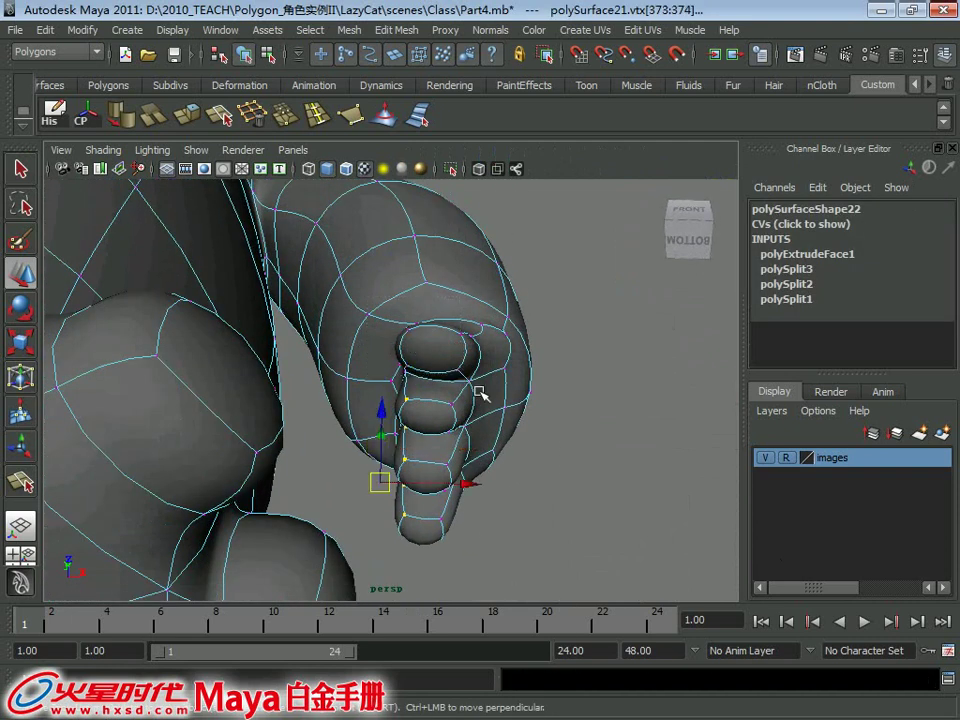
ctrl+click(480, 488)
key(ctrl+z)
drag(471, 482, 488, 484)
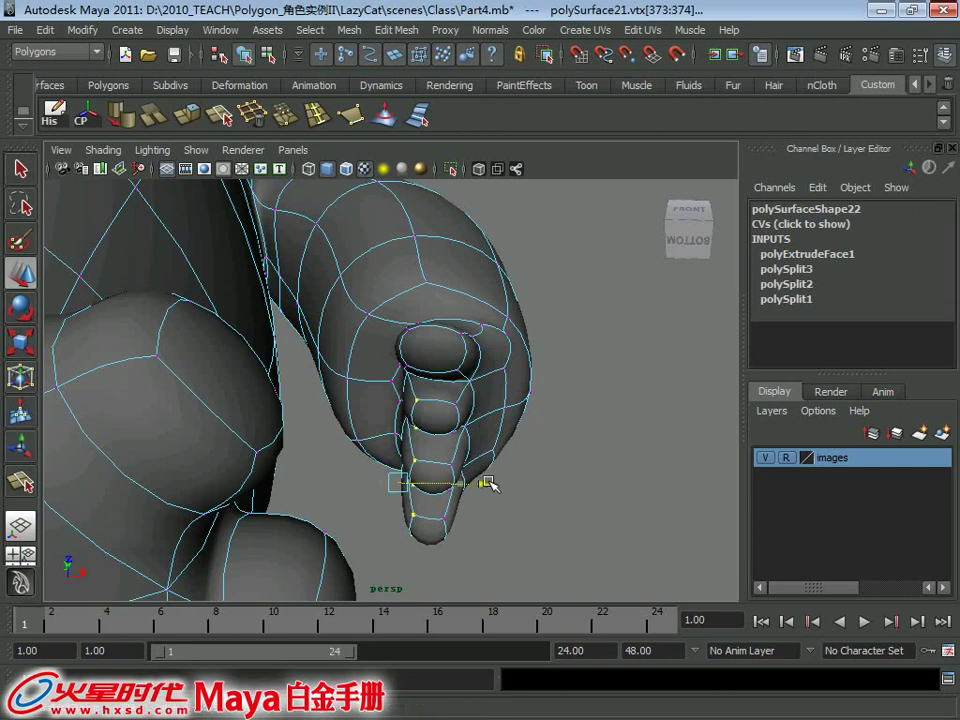
mouse_move(456, 352)
alt+mouse_down()
mouse_move(456, 390)
mouse_move(497, 418)
mouse_move(476, 381)
mouse_move(348, 335)
mouse_move(340, 318)
alt+mouse_up()
Step: Select a fingertip face in face mode, then select the whole hand mesh
right_click(341, 388)
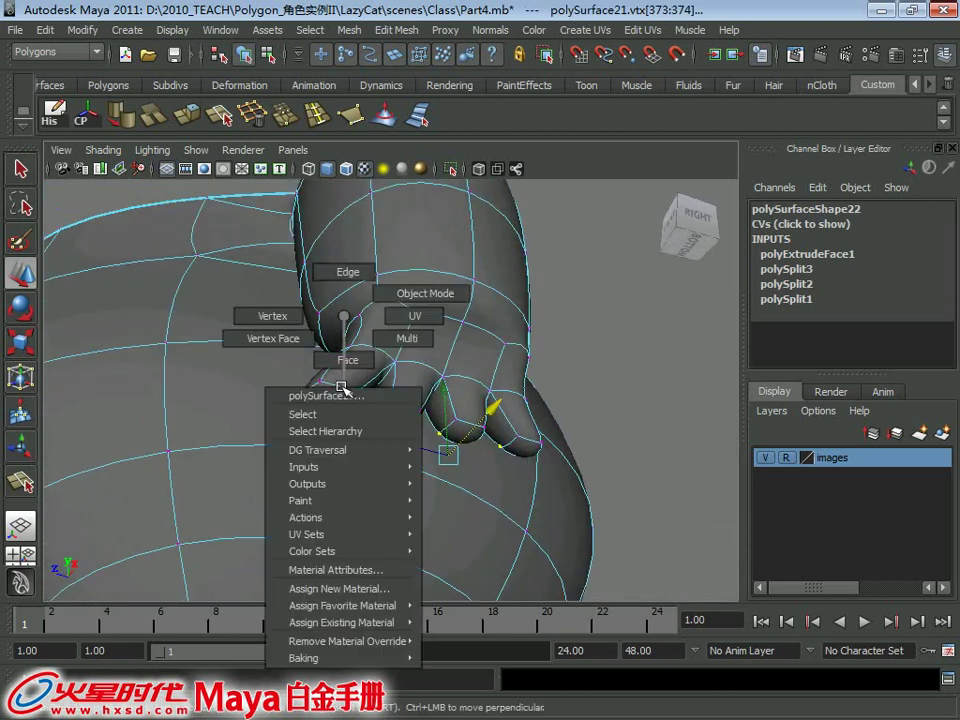
click(388, 398)
mouse_move(388, 398)
alt+mouse_down()
mouse_move(371, 315)
mouse_move(363, 381)
mouse_move(459, 454)
mouse_move(400, 350)
mouse_move(311, 253)
mouse_move(386, 300)
alt+mouse_up()
key(w)
key(q)
right_drag(394, 295, 425, 268)
mouse_move(425, 268)
alt+mouse_down()
mouse_move(579, 328)
mouse_move(386, 311)
mouse_move(459, 400)
mouse_move(489, 476)
mouse_move(452, 405)
mouse_move(446, 369)
mouse_move(461, 336)
alt+mouse_up()
click(503, 372)
Step: Show the low-poly cage (1) and select two vertices where the fingers meet the palm
key(1)
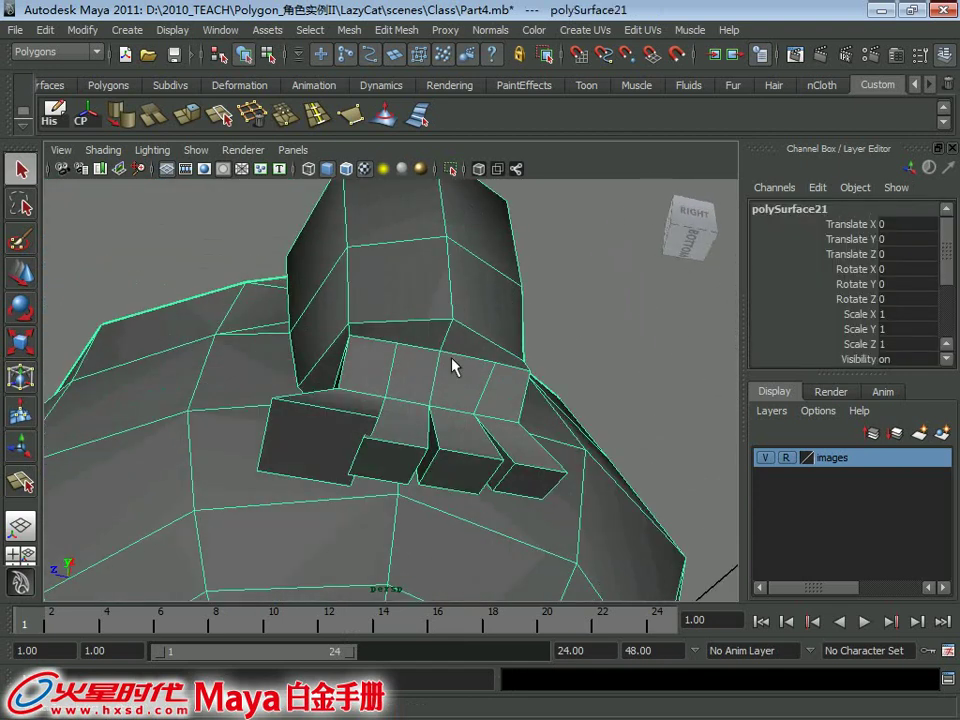
right_drag(439, 317, 399, 326)
click(398, 348)
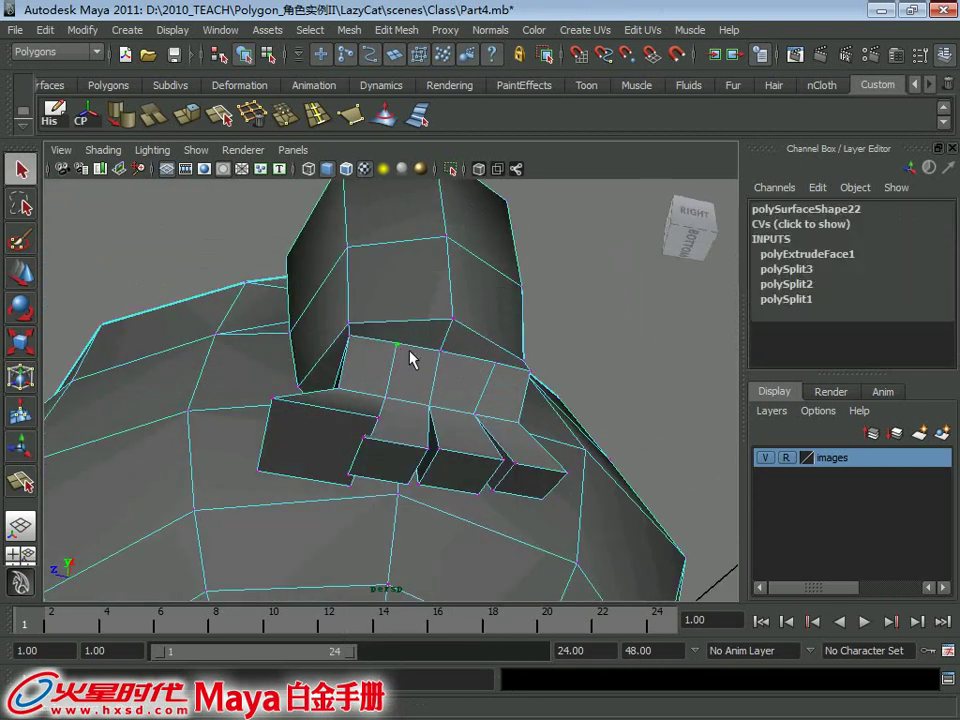
shift+click(497, 365)
mouse_move(499, 370)
alt+mouse_down()
mouse_move(547, 396)
mouse_move(532, 418)
mouse_move(518, 373)
mouse_move(513, 405)
mouse_move(571, 376)
mouse_move(578, 384)
alt+mouse_up()
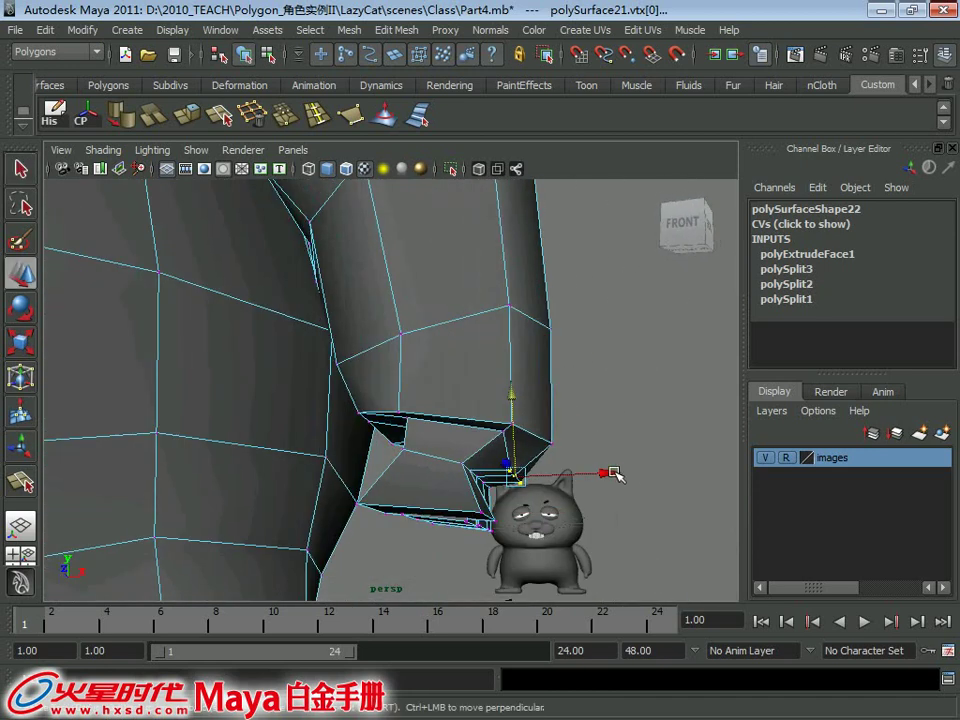
Step: Select two thumb vertices on the hand and inspect them from below and the front
mouse_move(628, 478)
alt+mouse_down()
mouse_move(521, 366)
mouse_move(450, 377)
mouse_move(414, 336)
mouse_move(427, 312)
mouse_move(471, 296)
mouse_move(506, 396)
mouse_move(490, 472)
alt+mouse_up()
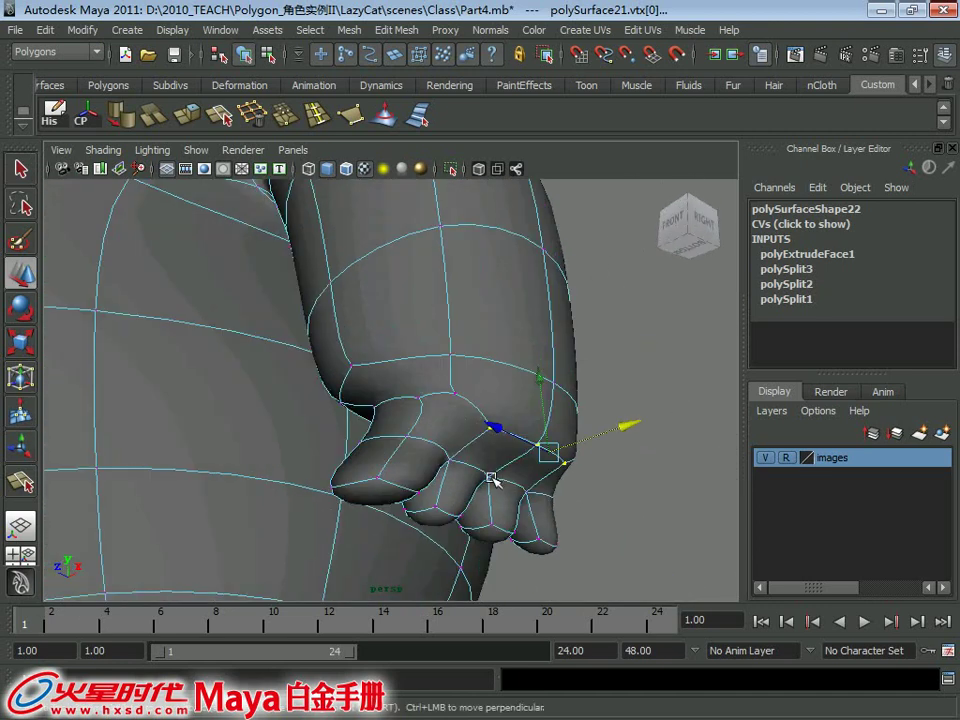
click(463, 476)
click(445, 458)
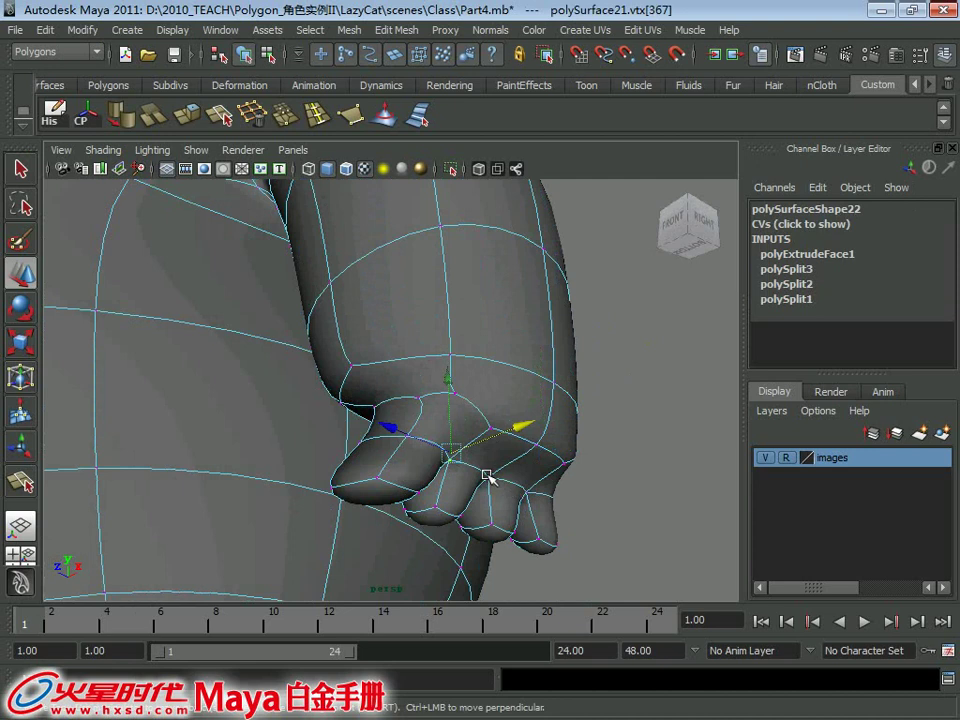
shift+click(527, 495)
mouse_move(527, 495)
alt+mouse_down()
mouse_move(556, 388)
mouse_move(591, 364)
mouse_move(658, 452)
mouse_move(503, 410)
alt+mouse_up()
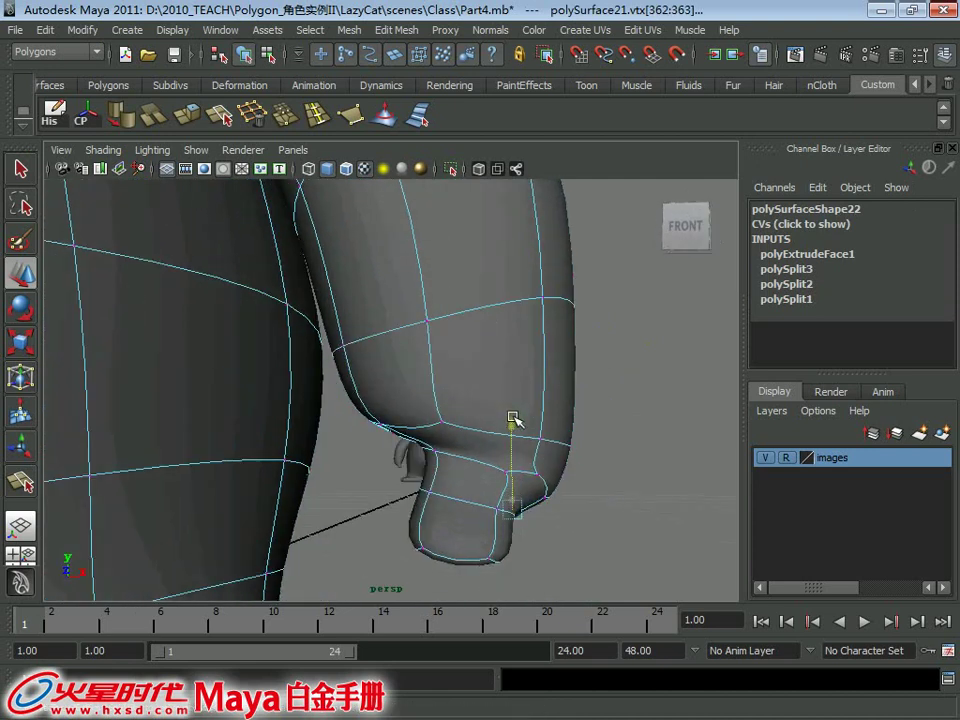
alt+drag(556, 487, 565, 390)
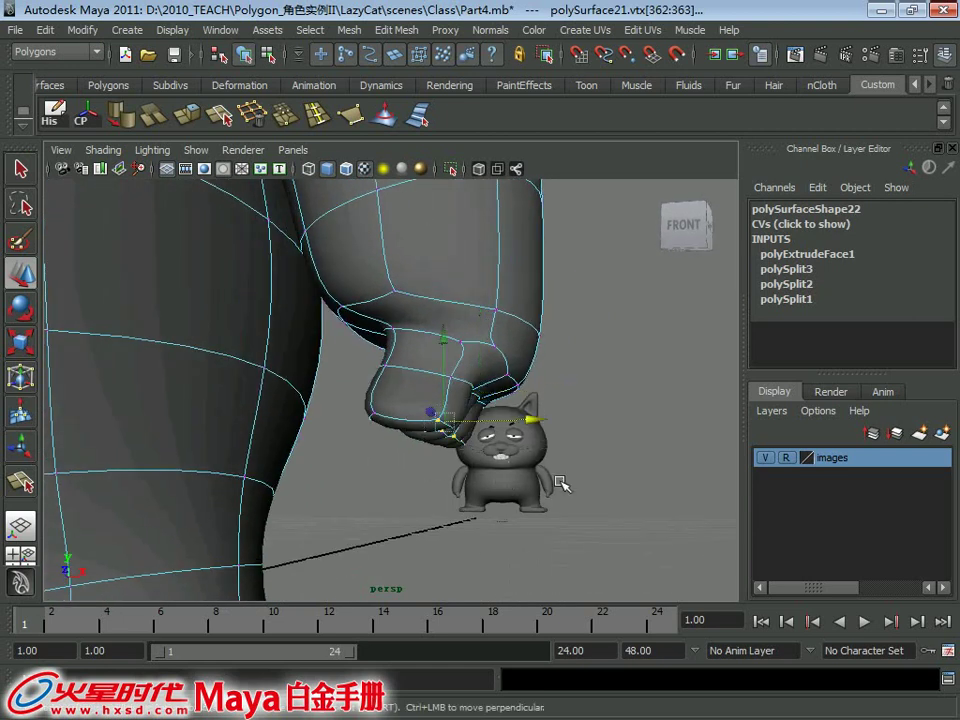
mouse_move(560, 483)
alt+mouse_down()
mouse_move(541, 425)
mouse_move(490, 400)
alt+mouse_up()
Step: In the front view, rotate the selected thumb-tip vertices around Z to bend the thumb
key(space)
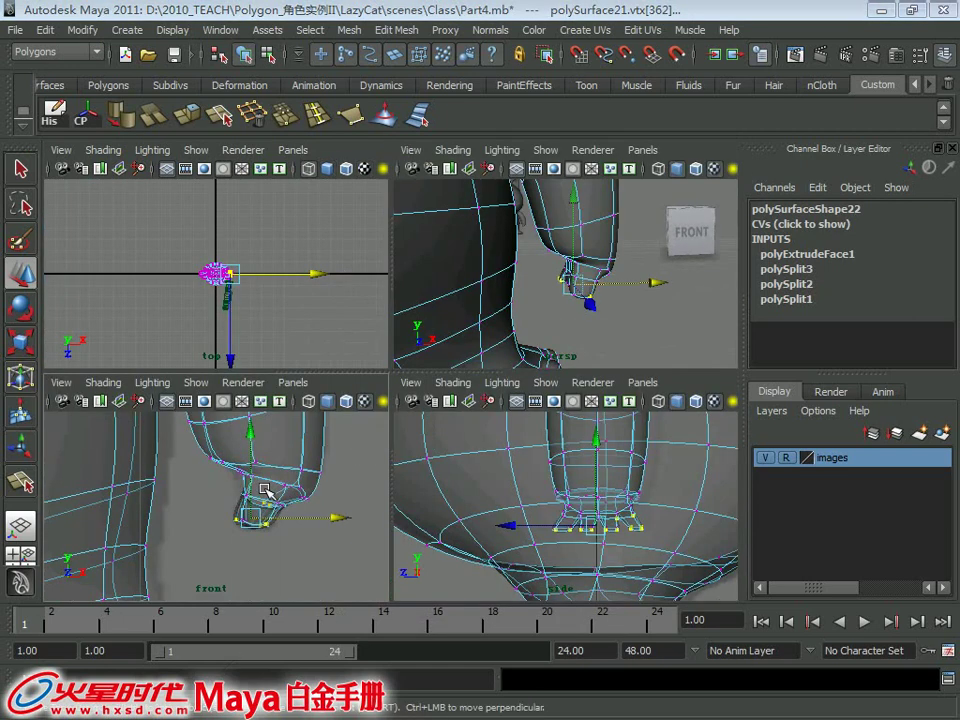
key(space)
alt+middle_drag(306, 499, 252, 551)
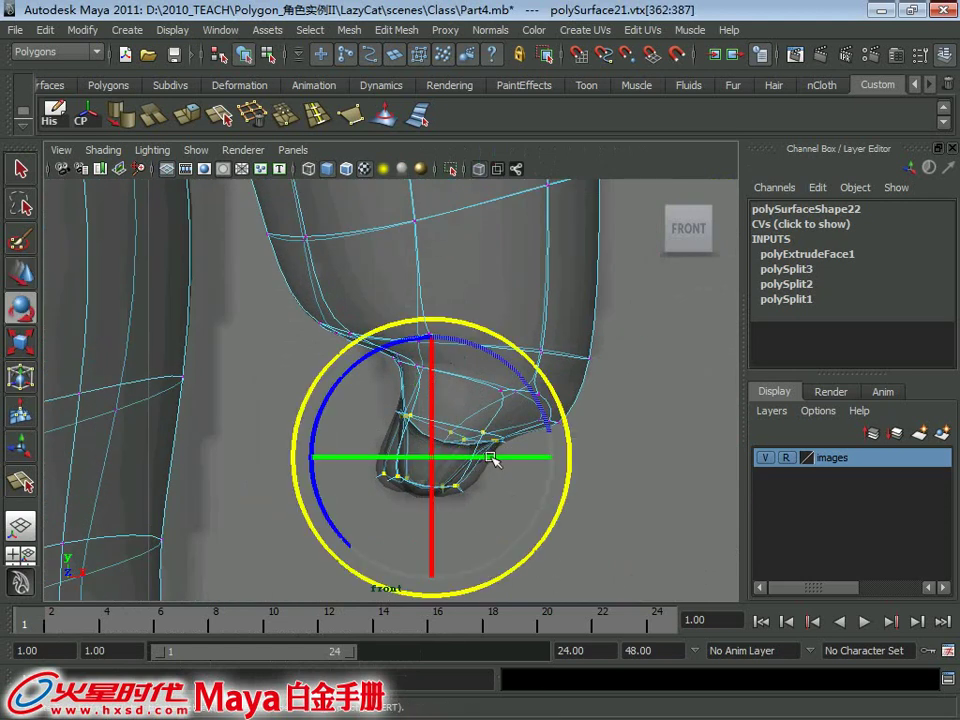
key(e)
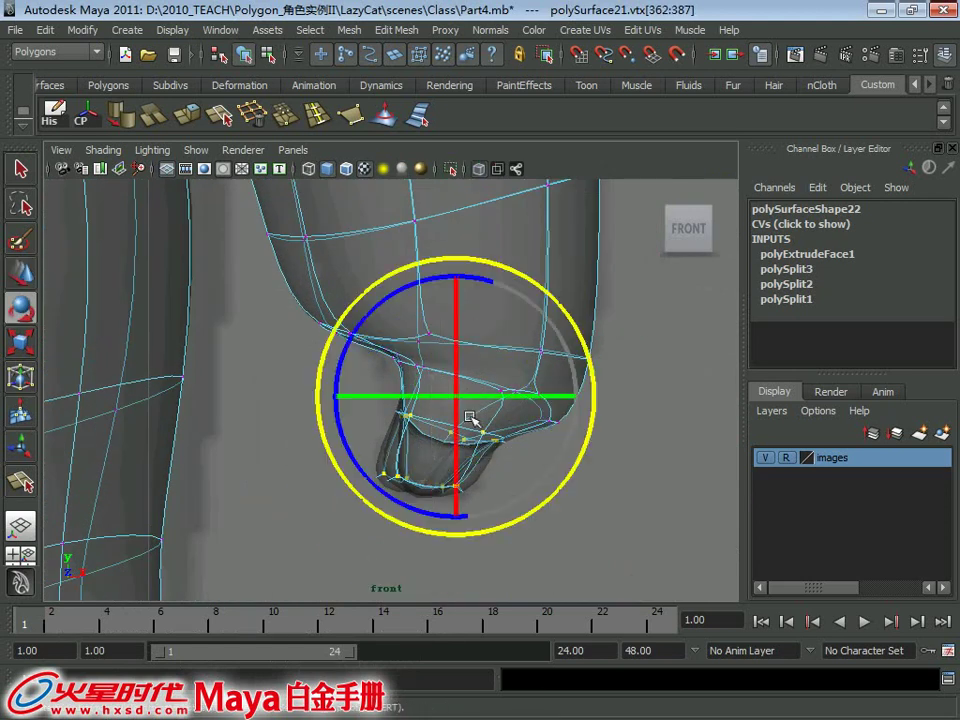
drag(456, 522, 395, 496)
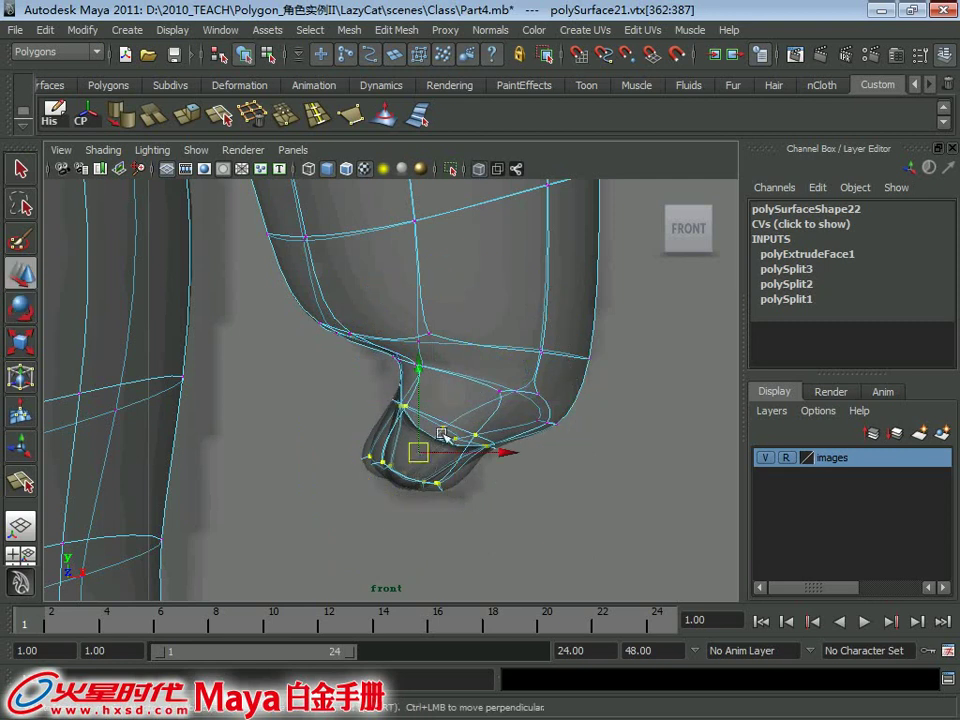
mouse_move(427, 466)
alt+middle_down()
mouse_move(364, 435)
mouse_move(378, 425)
alt+middle_up()
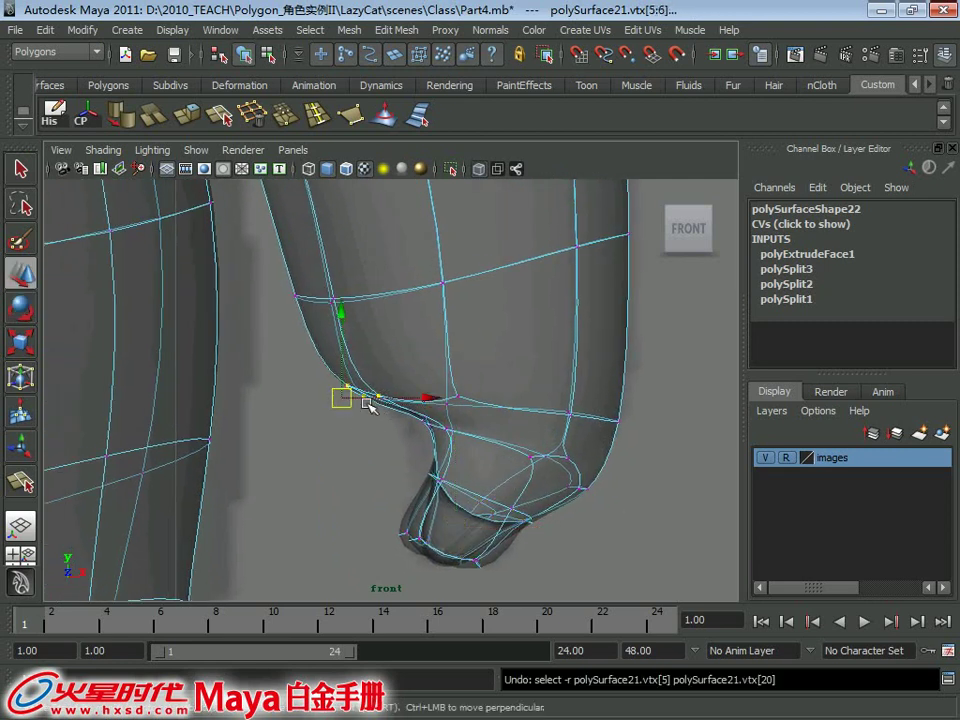
scroll(398, 414, down, 5)
Step: Orbit around the leg and torso to inspect the extruded paw faces from several angles
scroll(396, 392, up, 3)
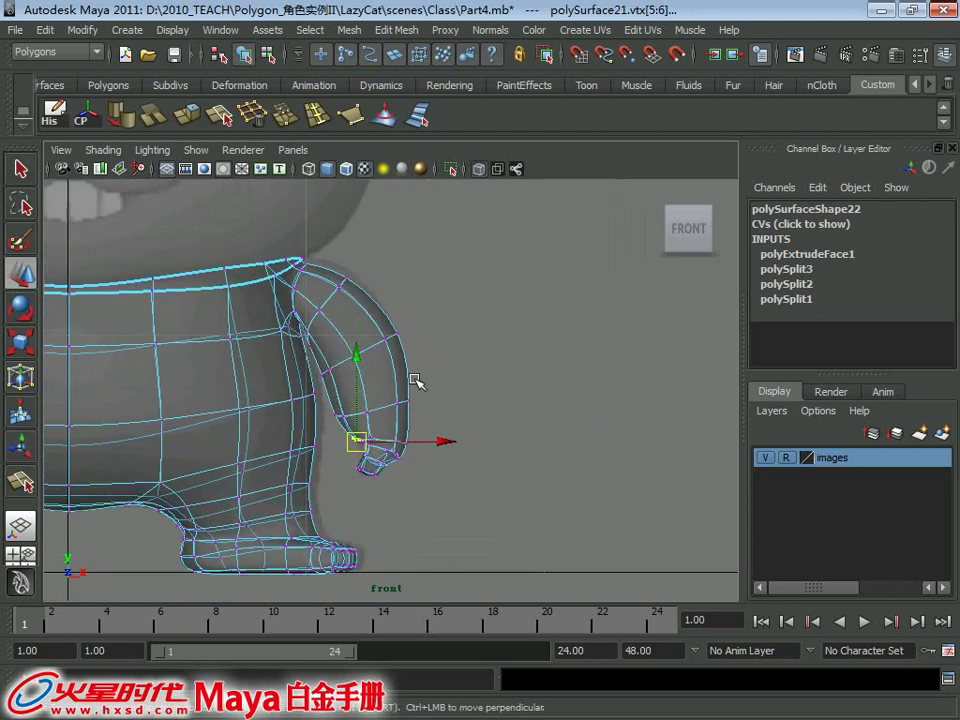
scroll(418, 386, up, 3)
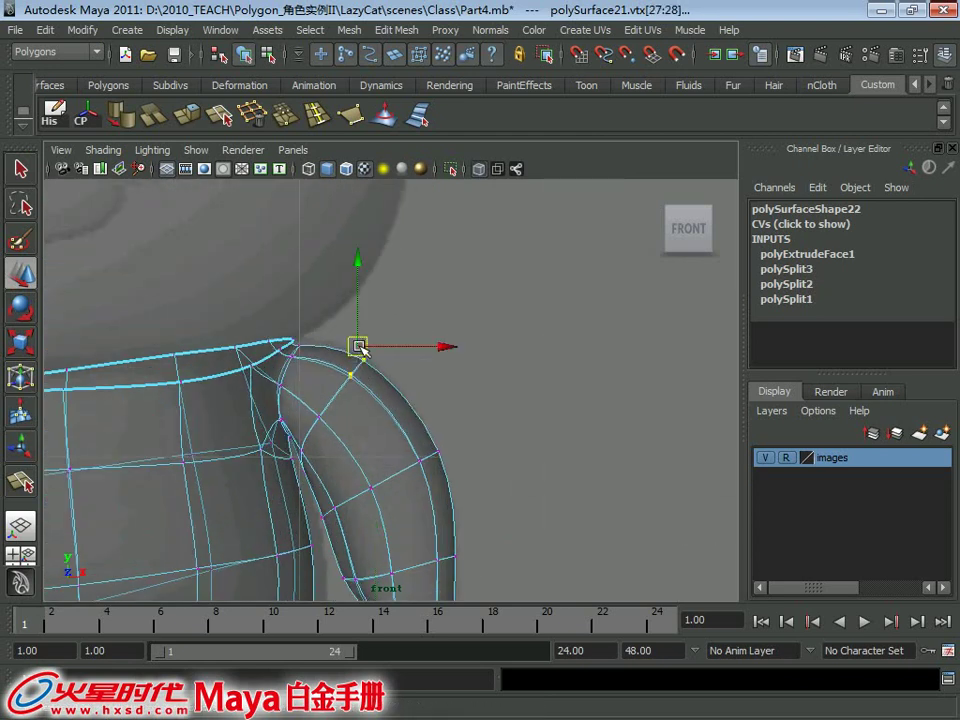
alt+middle_drag(359, 347, 315, 287)
mouse_move(476, 304)
alt+mouse_down()
mouse_move(422, 276)
mouse_move(398, 299)
mouse_move(328, 285)
mouse_move(414, 336)
alt+mouse_up()
mouse_move(414, 336)
alt+right_down()
mouse_move(439, 407)
mouse_move(463, 438)
alt+right_up()
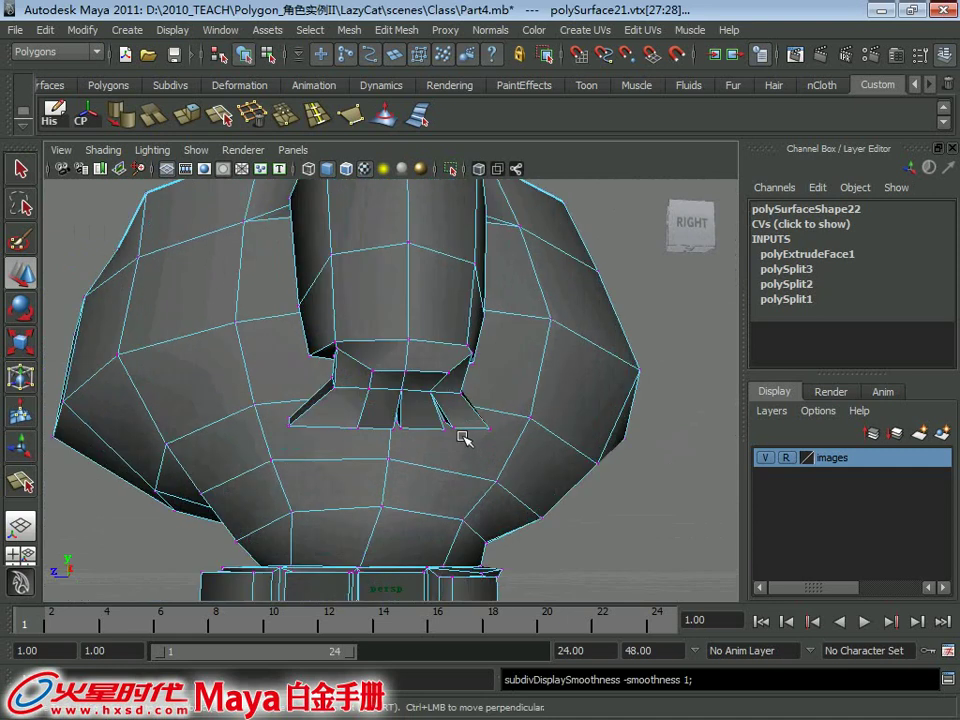
alt+drag(463, 438, 379, 369)
alt+right_drag(379, 369, 401, 392)
alt+drag(401, 392, 360, 392)
alt+right_drag(360, 392, 398, 393)
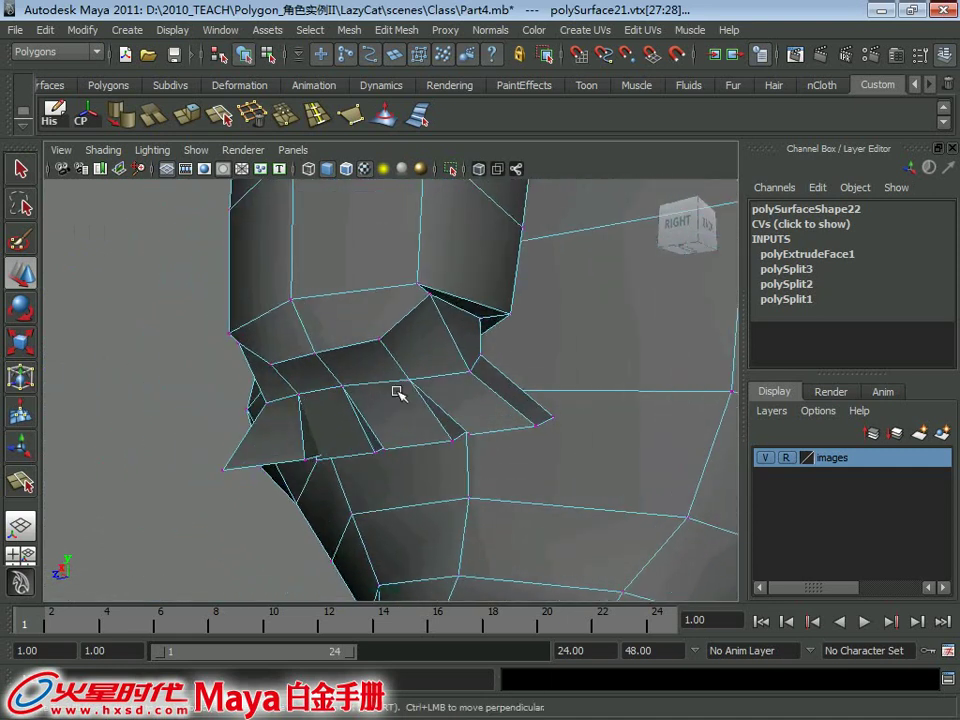
mouse_move(398, 393)
alt+mouse_down()
mouse_move(431, 307)
mouse_move(240, 279)
mouse_move(348, 259)
mouse_move(435, 279)
mouse_move(431, 309)
alt+mouse_up()
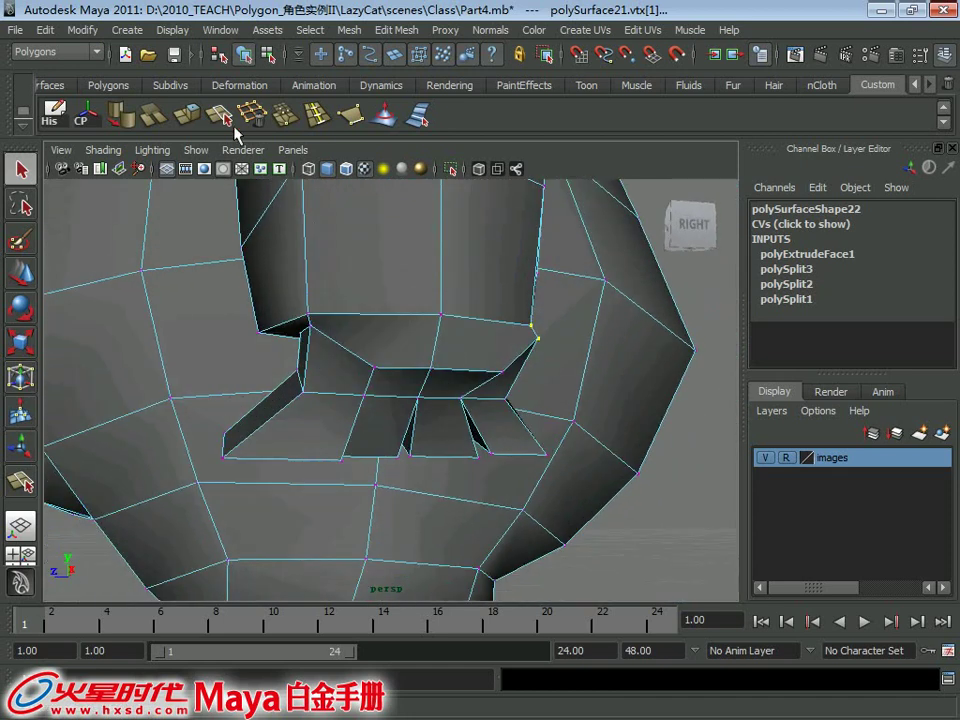
mouse_move(398, 372)
alt+mouse_down()
mouse_move(411, 315)
mouse_move(407, 381)
mouse_move(375, 324)
mouse_move(386, 377)
mouse_move(426, 426)
mouse_move(347, 366)
mouse_move(299, 420)
mouse_move(326, 364)
mouse_move(393, 458)
mouse_move(429, 392)
mouse_move(385, 348)
mouse_move(392, 330)
mouse_move(384, 342)
mouse_move(375, 326)
mouse_move(364, 253)
mouse_move(377, 326)
mouse_move(359, 318)
mouse_move(364, 399)
mouse_move(354, 418)
alt+mouse_up()
Step: Finish edge splits on the body, across the rim near the arm, and across the paw front
key(Return)
alt+right_drag(354, 418, 391, 493)
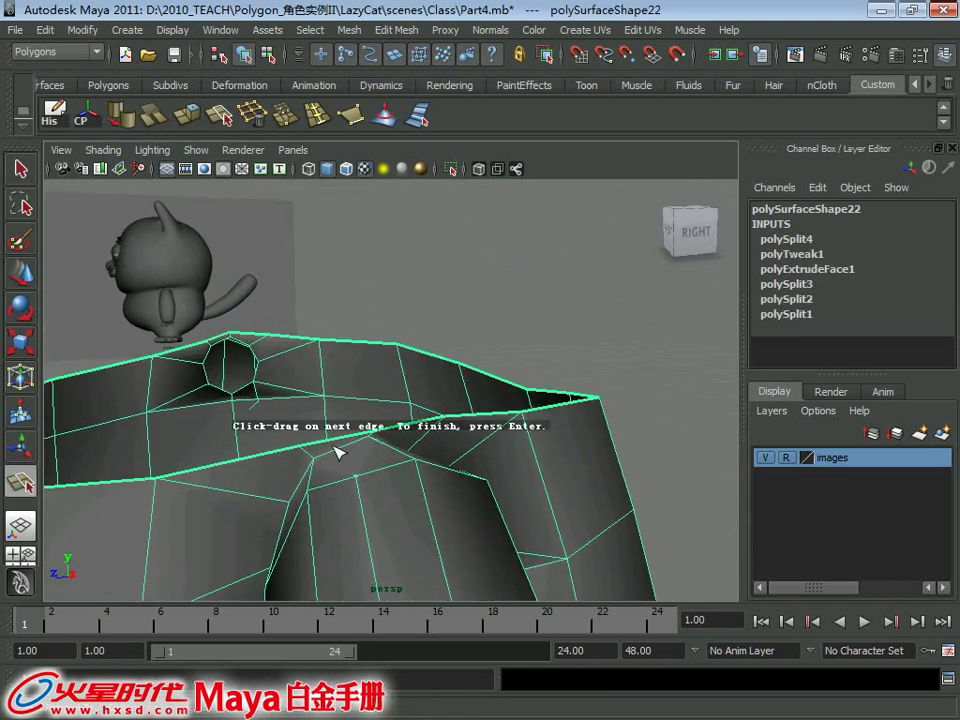
key(Return)
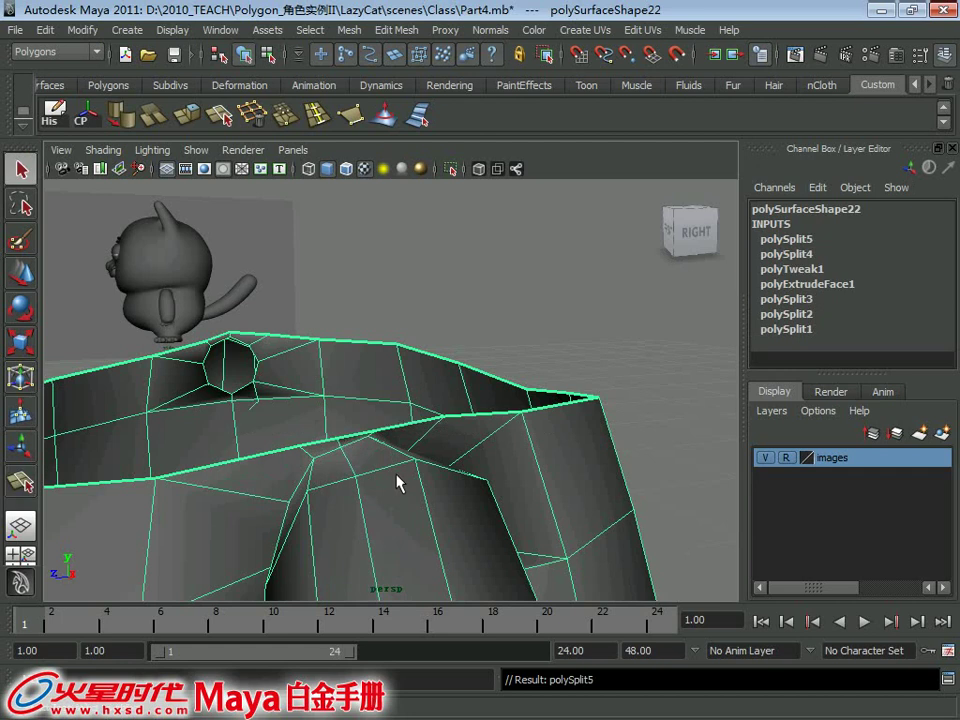
mouse_move(402, 485)
alt+mouse_down()
mouse_move(343, 482)
mouse_move(474, 463)
mouse_move(418, 369)
mouse_move(426, 324)
mouse_move(410, 378)
mouse_move(420, 354)
mouse_move(396, 369)
mouse_move(399, 388)
mouse_move(408, 352)
alt+mouse_up()
key(g)
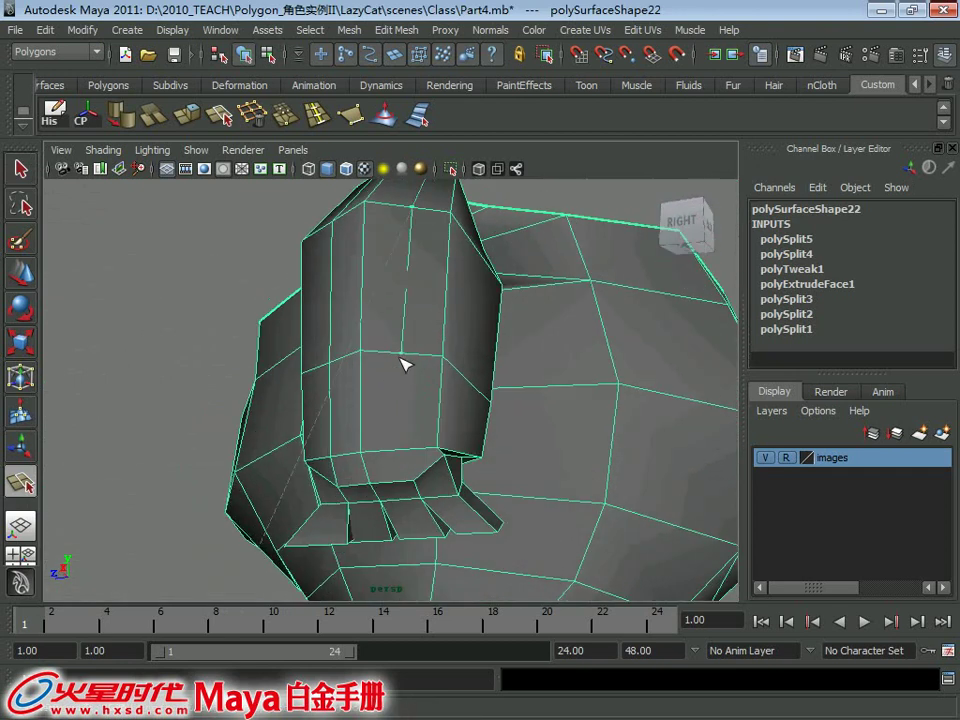
key(Return)
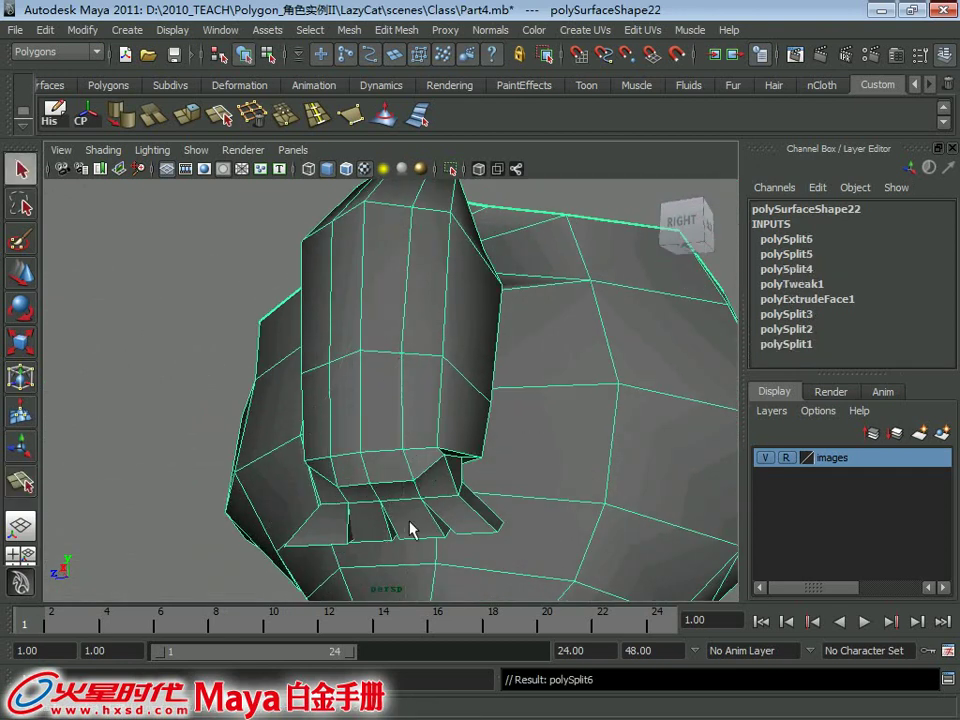
mouse_move(401, 514)
alt+mouse_down()
mouse_move(364, 401)
mouse_move(510, 392)
mouse_move(464, 396)
mouse_move(446, 306)
mouse_move(439, 354)
mouse_move(407, 381)
mouse_move(347, 363)
alt+mouse_up()
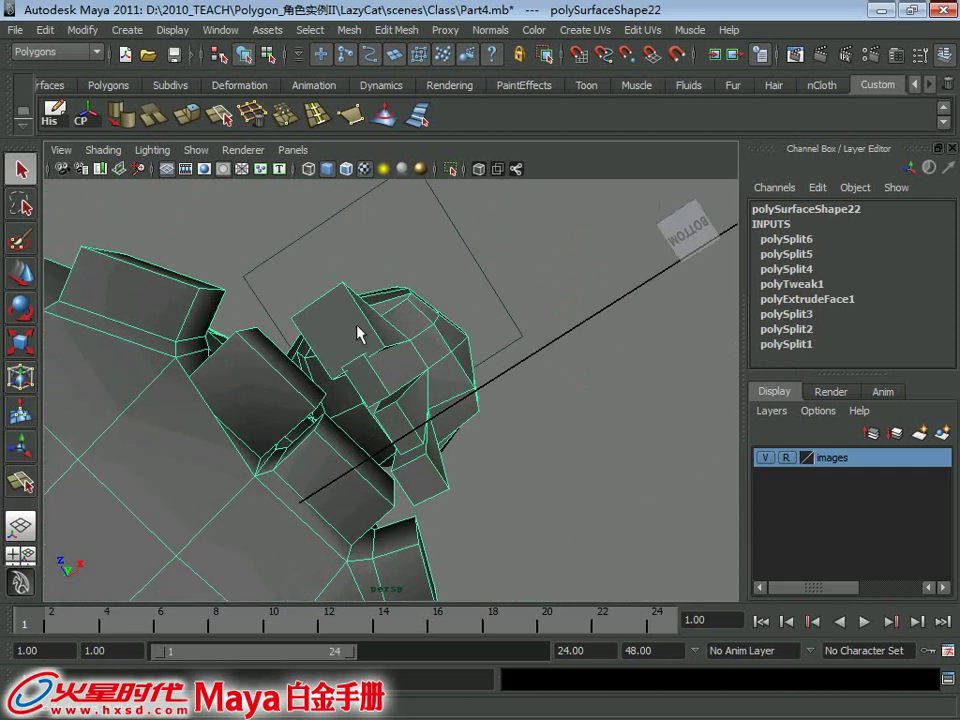
Step: In face mode, select two faces on the paw underside and move them
right_drag(360, 334, 364, 360)
click(340, 330)
mouse_move(360, 379)
alt+mouse_down()
mouse_move(270, 242)
mouse_move(350, 372)
alt+mouse_up()
click(400, 408)
mouse_move(400, 408)
alt+mouse_down()
mouse_move(463, 325)
mouse_move(470, 335)
alt+mouse_up()
key(w)
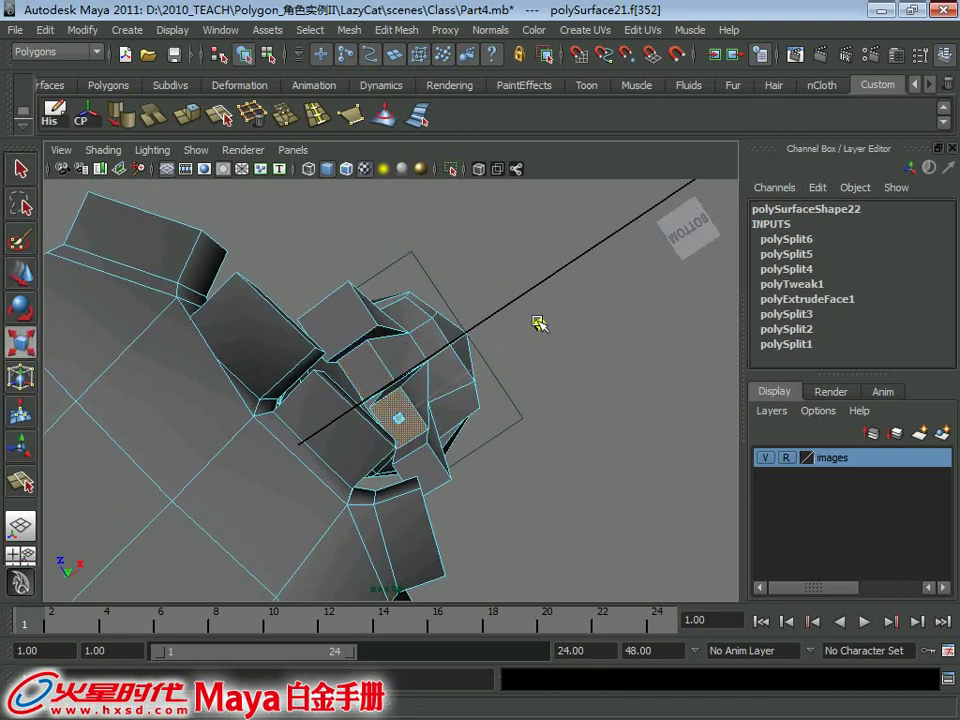
mouse_move(538, 323)
alt+mouse_down()
mouse_move(454, 285)
mouse_move(418, 497)
mouse_move(381, 484)
alt+mouse_up()
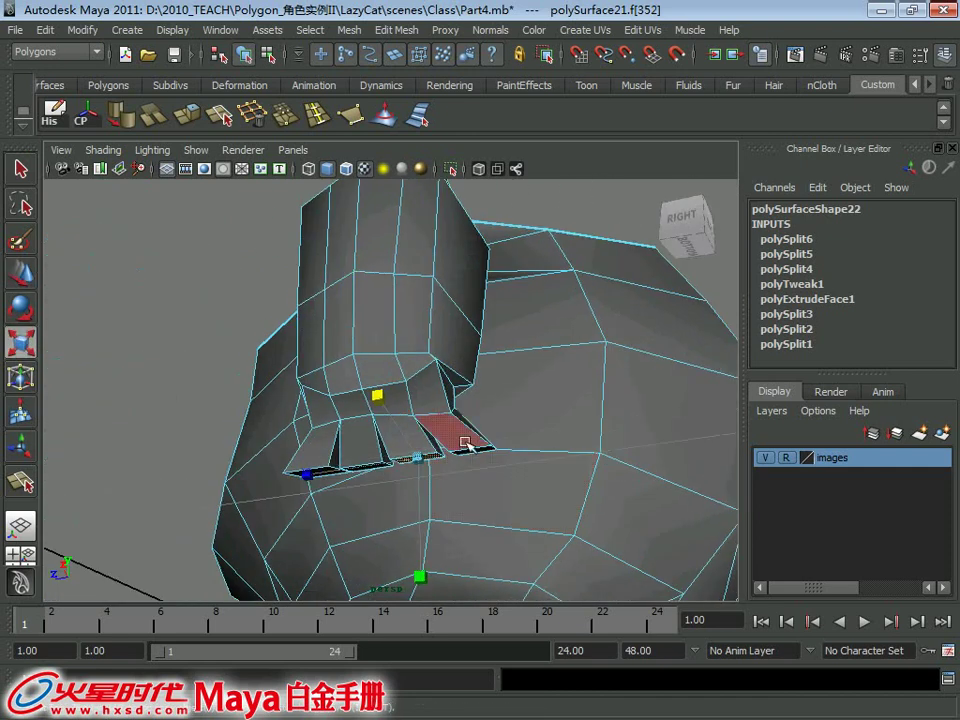
mouse_move(465, 442)
alt+mouse_down()
mouse_move(439, 386)
mouse_move(401, 429)
alt+mouse_up()
Step: Rotate the paw-tip face and move a small tip component so the toes curl down
click(435, 405)
key(e)
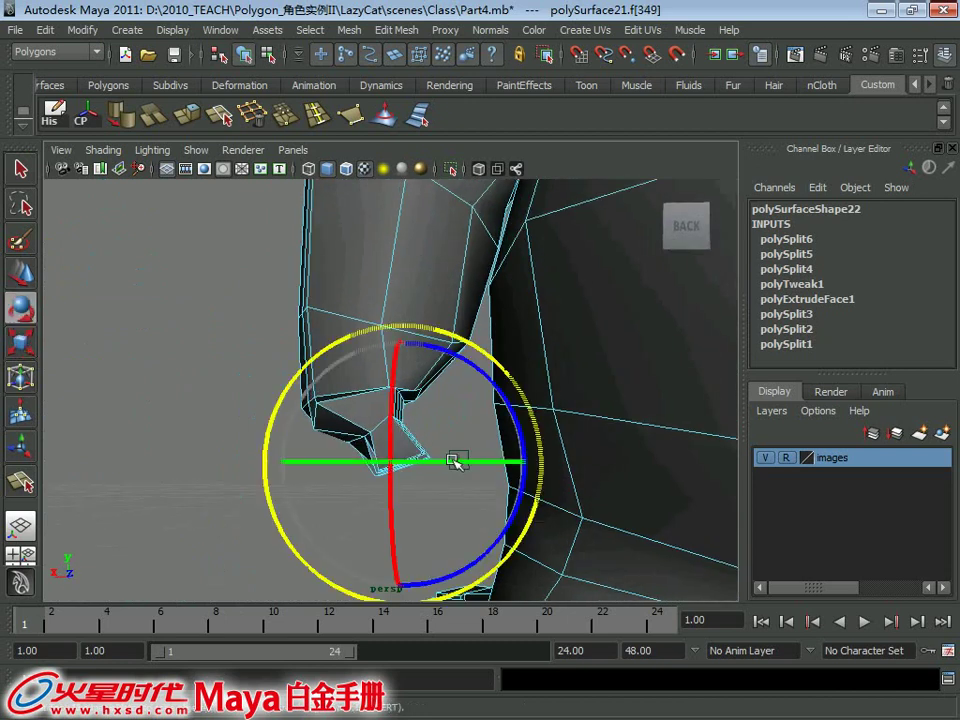
alt+drag(453, 461, 444, 441)
key(w)
click(372, 478)
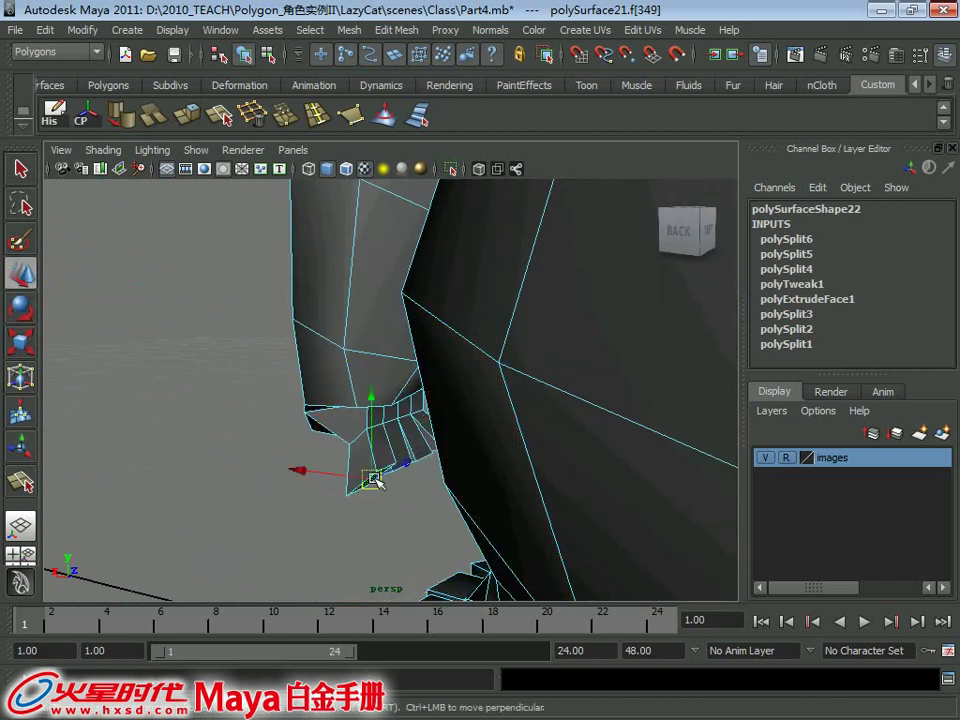
alt+right_drag(378, 464, 266, 362)
mouse_move(266, 362)
alt+mouse_down()
mouse_move(381, 334)
mouse_move(377, 306)
mouse_move(429, 343)
mouse_move(424, 418)
mouse_move(362, 399)
mouse_move(385, 352)
mouse_move(388, 304)
mouse_move(394, 343)
mouse_move(369, 336)
mouse_move(375, 343)
mouse_move(386, 281)
mouse_move(426, 289)
mouse_move(429, 349)
mouse_move(386, 433)
mouse_move(364, 403)
mouse_move(380, 295)
mouse_move(439, 388)
mouse_move(480, 381)
mouse_move(454, 437)
mouse_move(450, 411)
mouse_move(600, 405)
mouse_move(441, 386)
mouse_move(445, 443)
mouse_move(460, 420)
mouse_move(420, 411)
mouse_move(418, 390)
alt+mouse_up()
Step: Select the whole body and toggle smooth preview (3, 1, 3) to check the arm
key(q)
key(F8)
click(392, 325)
key(3)
click(566, 401)
click(388, 355)
key(1)
key(3)
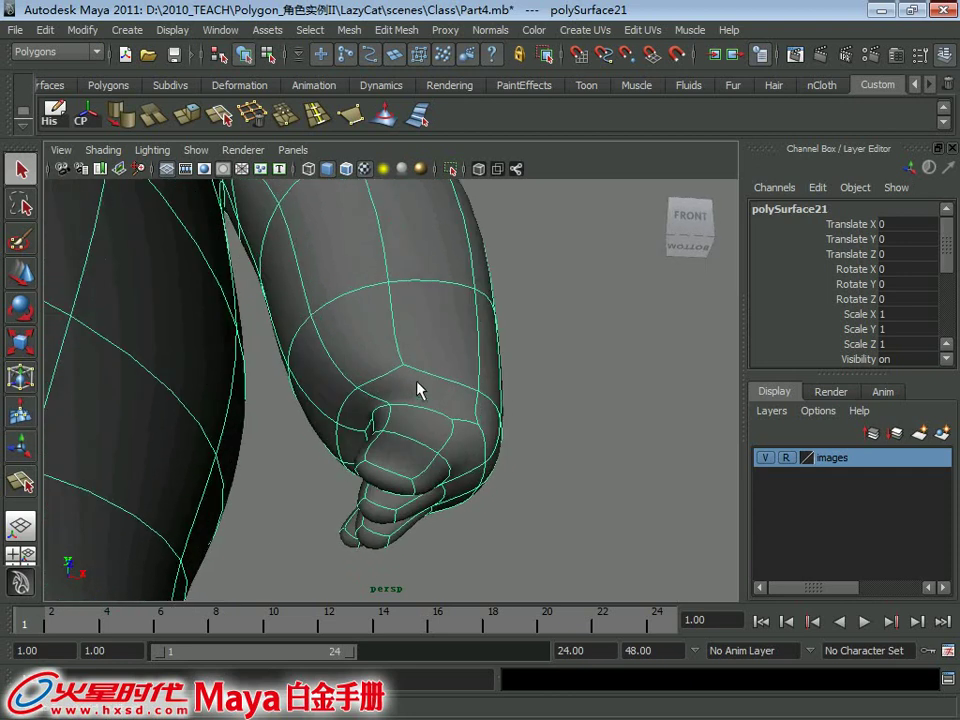
Step: Switch the mesh to vertex mode and select a vertex on the paw's outer edge
right_drag(390, 315, 386, 396)
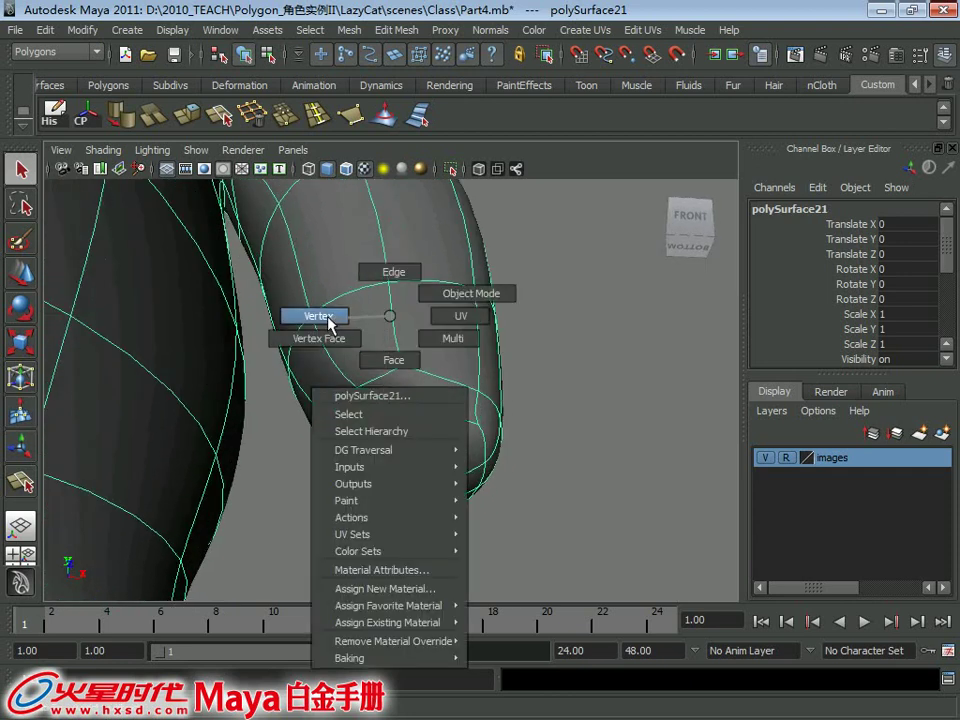
right_drag(328, 320, 328, 320)
alt+drag(400, 350, 456, 366)
click(461, 379)
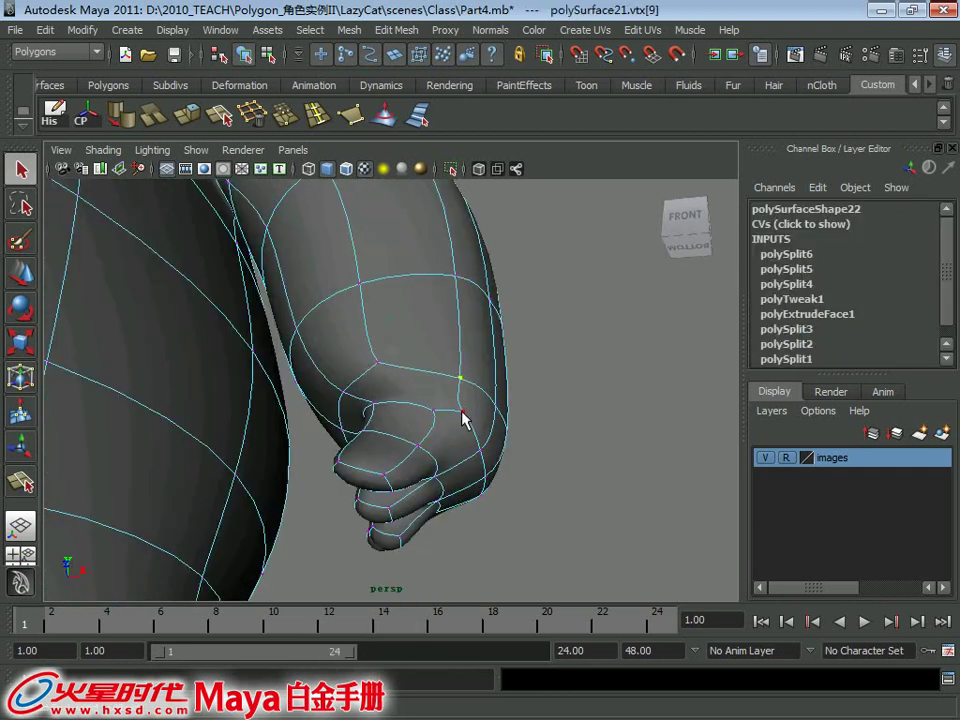
alt+drag(465, 347, 391, 358)
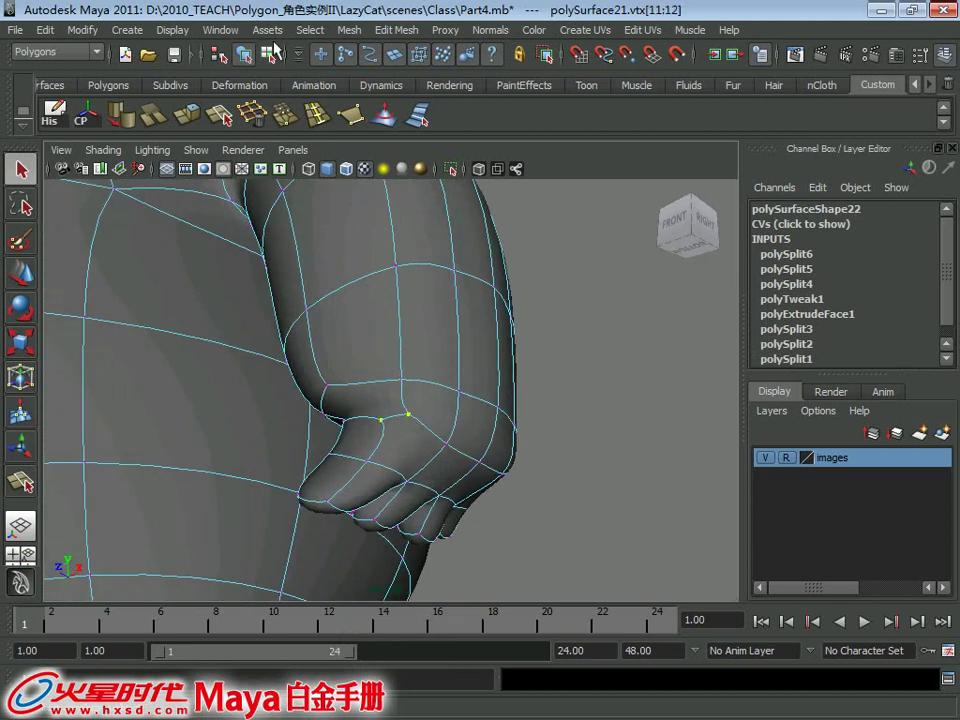
mouse_move(390, 379)
alt+mouse_down()
mouse_move(366, 408)
mouse_move(570, 399)
mouse_move(555, 418)
mouse_move(456, 392)
mouse_move(604, 400)
alt+mouse_up()
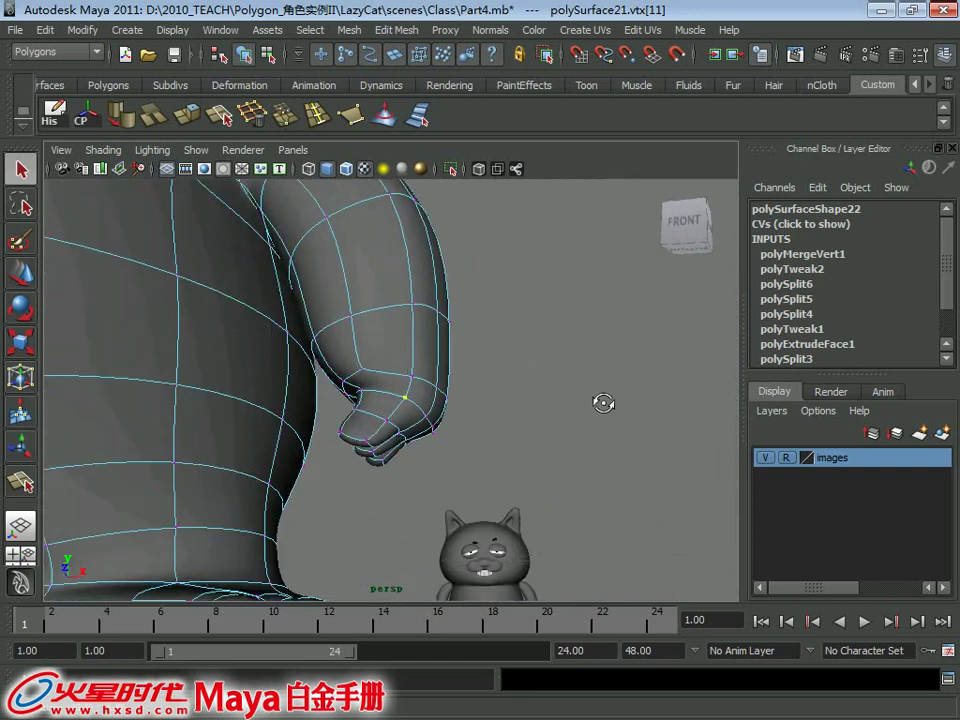
scroll(611, 400, up, 1)
scroll(612, 398, up, 3)
scroll(606, 430, down, 2)
mouse_move(598, 463)
alt+mouse_down()
mouse_move(459, 414)
mouse_move(399, 407)
mouse_move(461, 401)
mouse_move(439, 399)
alt+mouse_up()
scroll(430, 412, up, 2)
Step: Select the vertices between the fingers and where they meet the palm, then show the cage
click(383, 403)
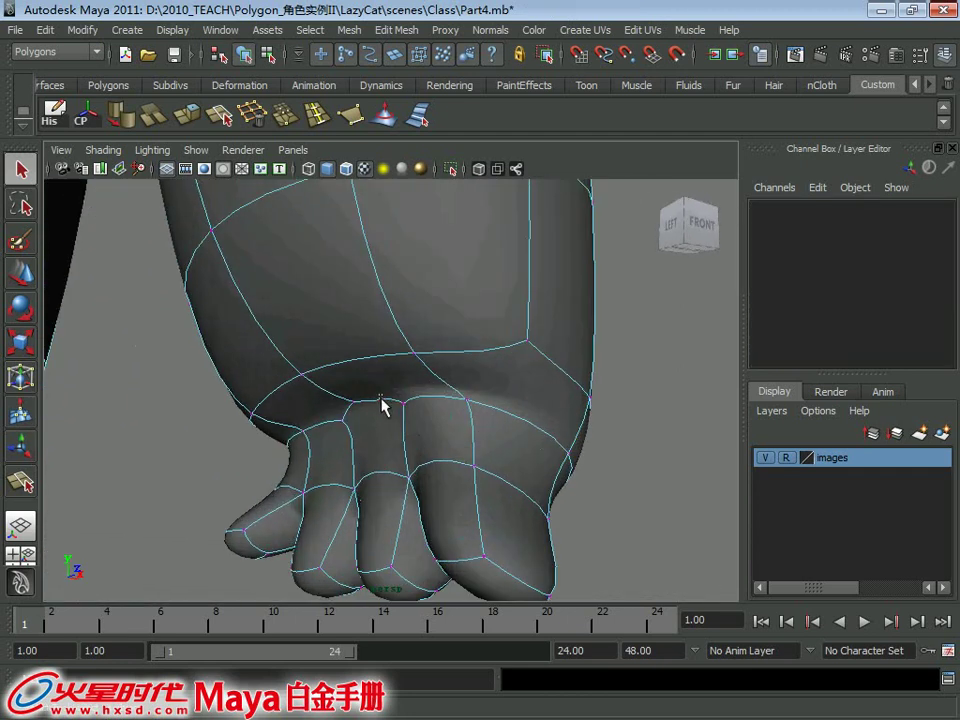
click(398, 410)
click(397, 425)
alt+drag(410, 423, 450, 397)
click(382, 381)
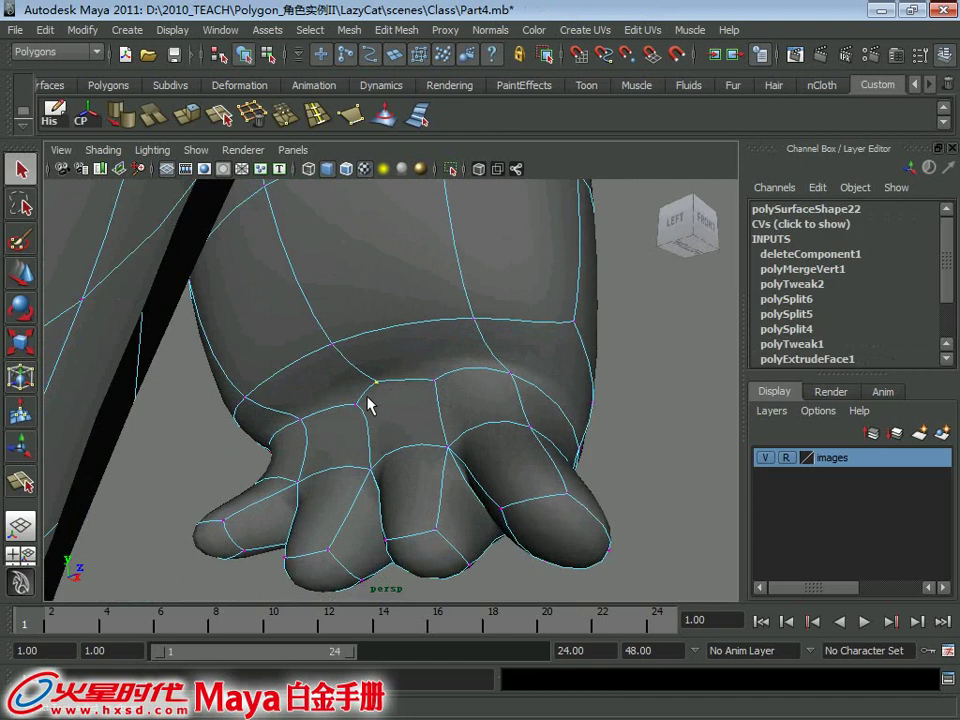
mouse_move(386, 405)
alt+mouse_down()
mouse_move(375, 396)
mouse_move(461, 358)
mouse_move(452, 339)
mouse_move(483, 323)
mouse_move(460, 330)
alt+mouse_up()
key(1)
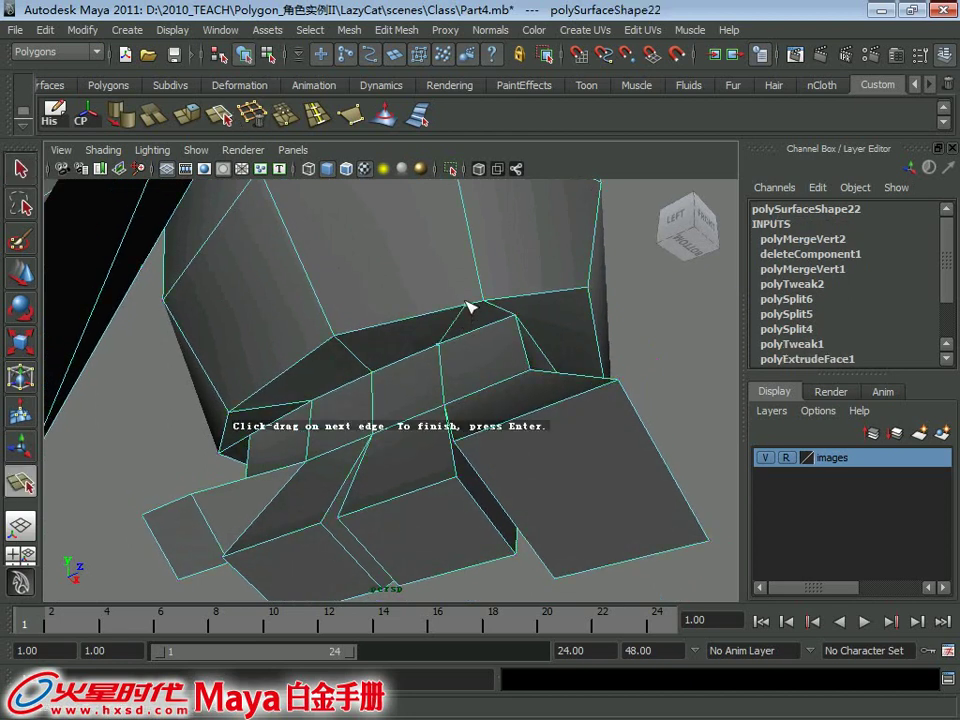
Step: Switch to edge mode and select the edge at the top of the paw box
mouse_move(594, 332)
alt+mouse_down()
mouse_move(531, 304)
mouse_move(456, 304)
mouse_move(439, 315)
alt+mouse_up()
right_drag(420, 308, 423, 244)
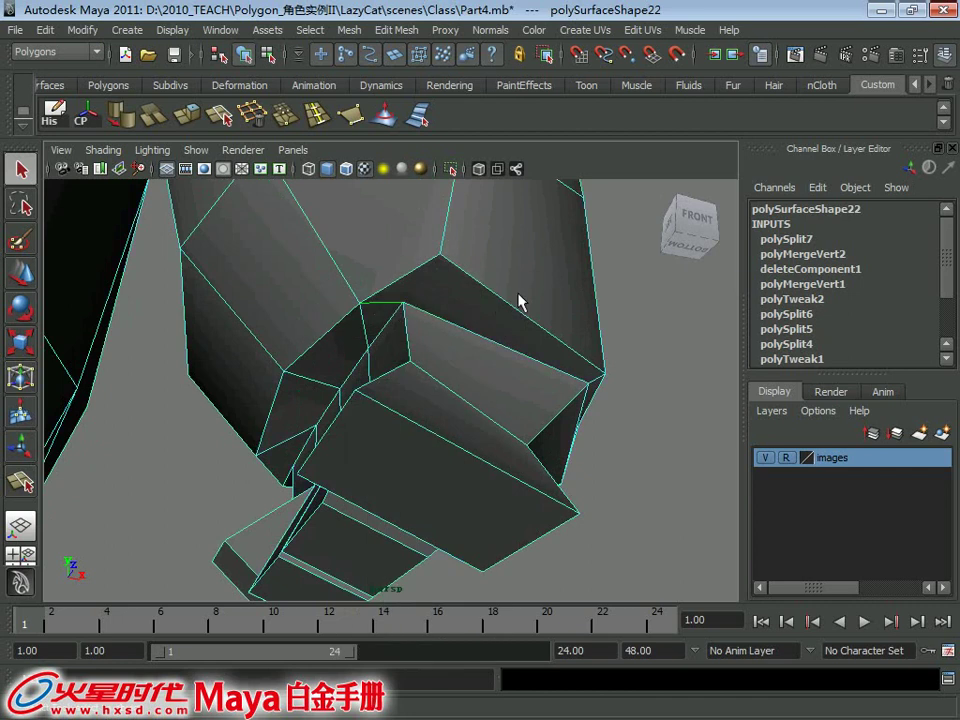
click(380, 304)
alt+drag(432, 266, 552, 350)
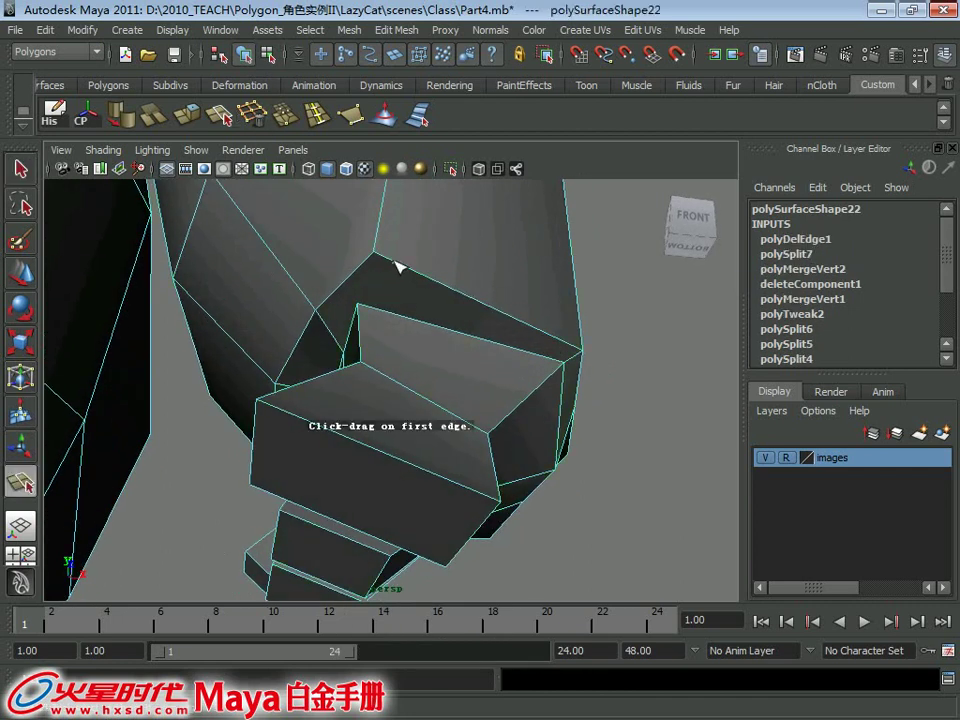
Step: Finish a new edge split on the paw and return to whole-object selection
key(Return)
mouse_move(557, 385)
alt+mouse_down()
mouse_move(356, 358)
mouse_move(407, 381)
mouse_move(306, 394)
mouse_move(233, 383)
mouse_move(557, 422)
alt+mouse_up()
alt+right_drag(557, 422, 508, 354)
alt+drag(508, 354, 374, 340)
mouse_move(376, 340)
alt+right_down()
mouse_move(482, 386)
mouse_move(399, 422)
alt+right_up()
key(Up)
mouse_move(399, 422)
alt+mouse_down()
mouse_move(536, 418)
mouse_move(429, 368)
mouse_move(422, 381)
alt+mouse_up()
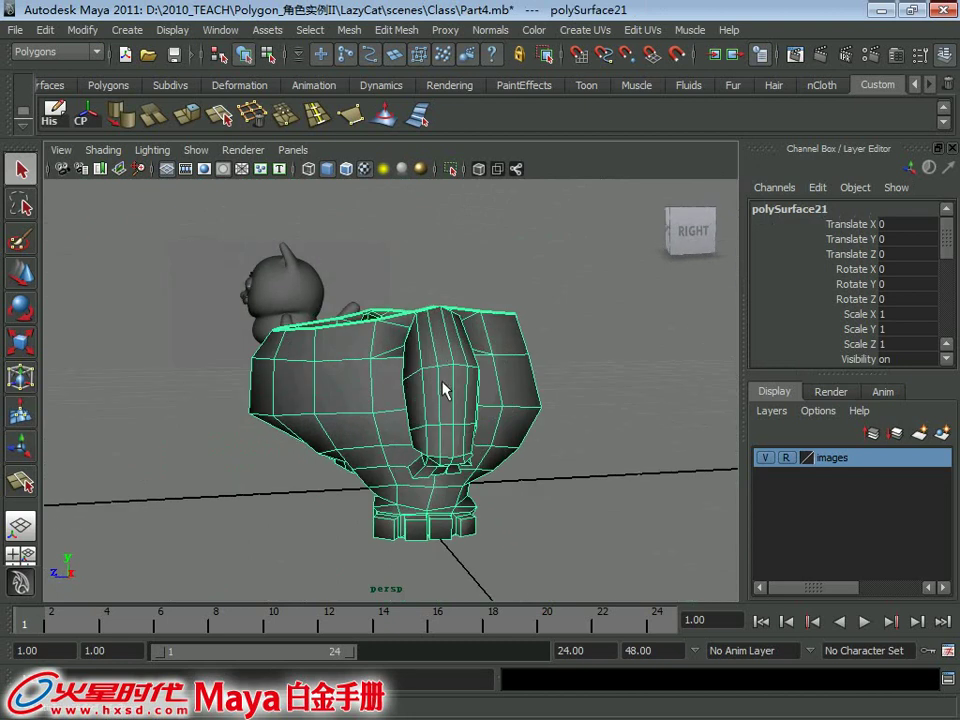
mouse_move(467, 433)
alt+mouse_down()
mouse_move(452, 386)
mouse_move(467, 444)
mouse_move(456, 446)
alt+mouse_up()
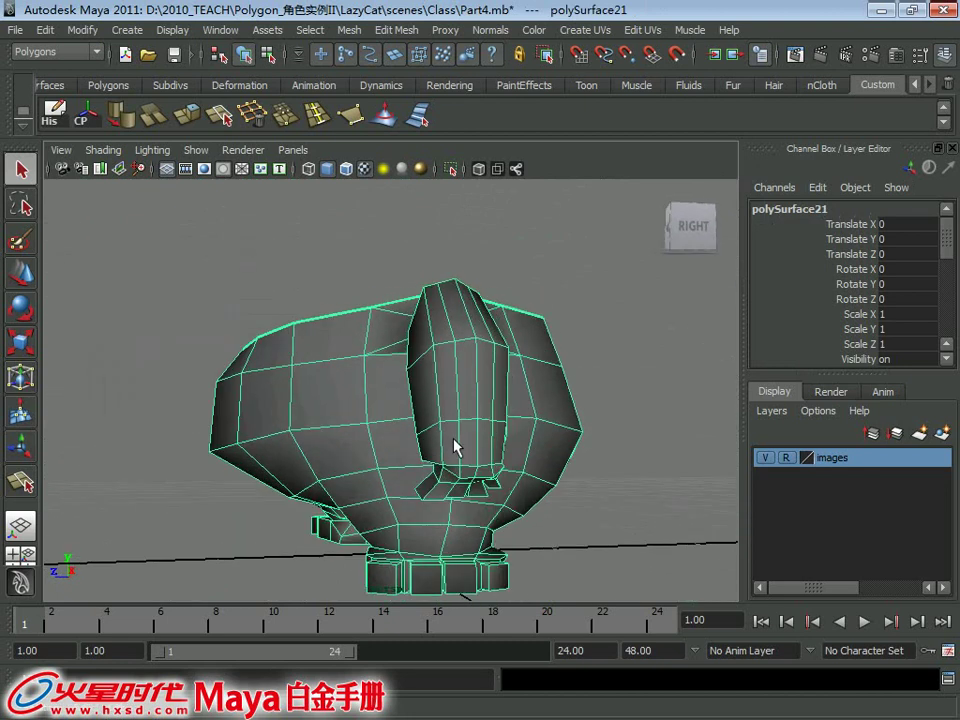
alt+right_drag(456, 446, 478, 508)
mouse_move(478, 508)
alt+mouse_down()
mouse_move(499, 428)
mouse_move(490, 392)
mouse_move(469, 381)
mouse_move(455, 413)
alt+mouse_up()
mouse_move(408, 333)
alt+mouse_down()
mouse_move(392, 467)
mouse_move(429, 429)
mouse_move(498, 435)
alt+mouse_up()
key(3)
click(604, 411)
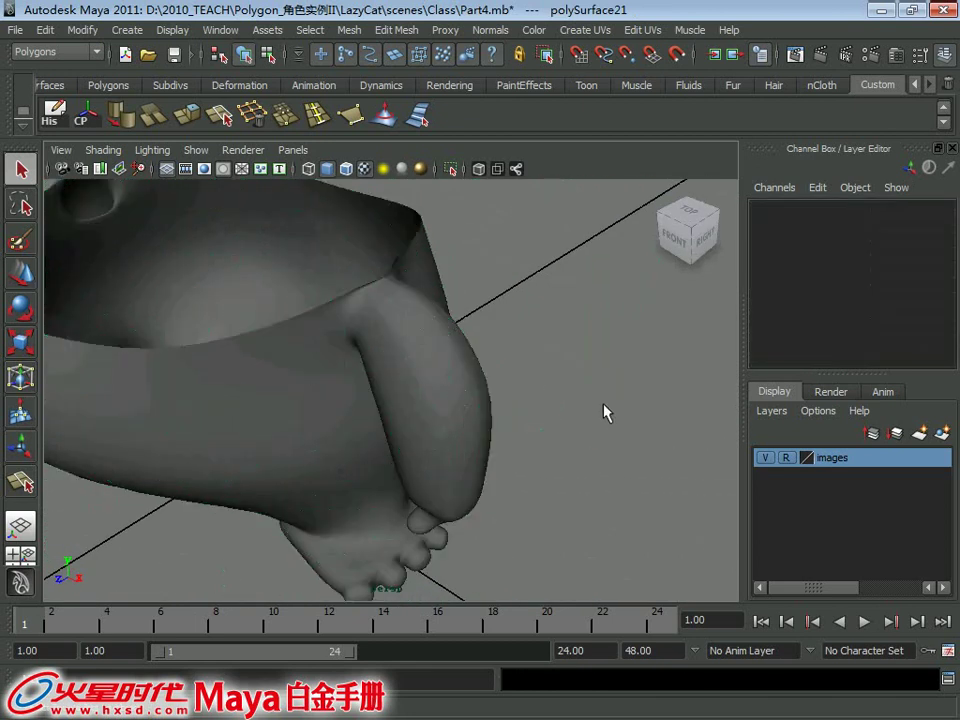
mouse_move(604, 411)
alt+mouse_down()
mouse_move(471, 330)
mouse_move(289, 332)
mouse_move(439, 429)
alt+mouse_up()
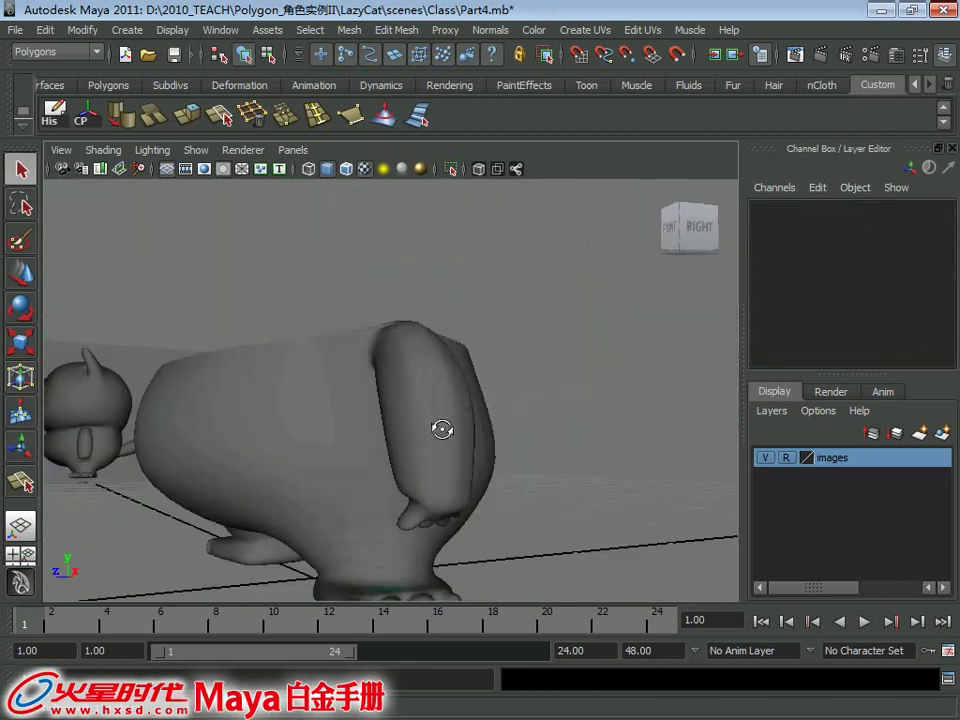
click(470, 448)
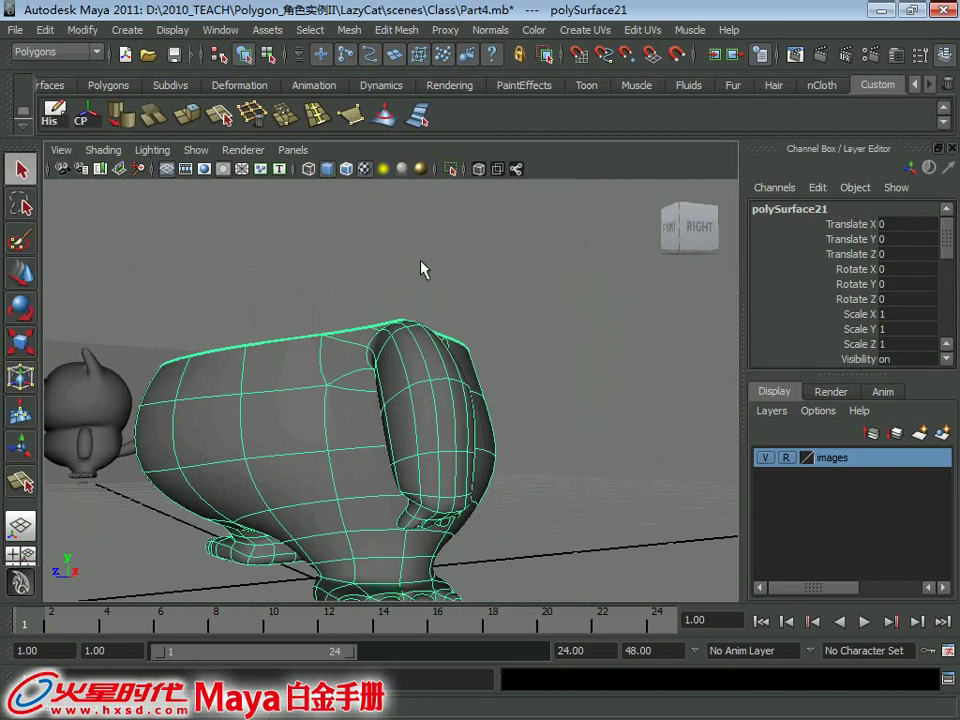
key(e)
mouse_move(421, 268)
alt+mouse_down()
mouse_move(465, 465)
mouse_move(448, 426)
alt+mouse_up()
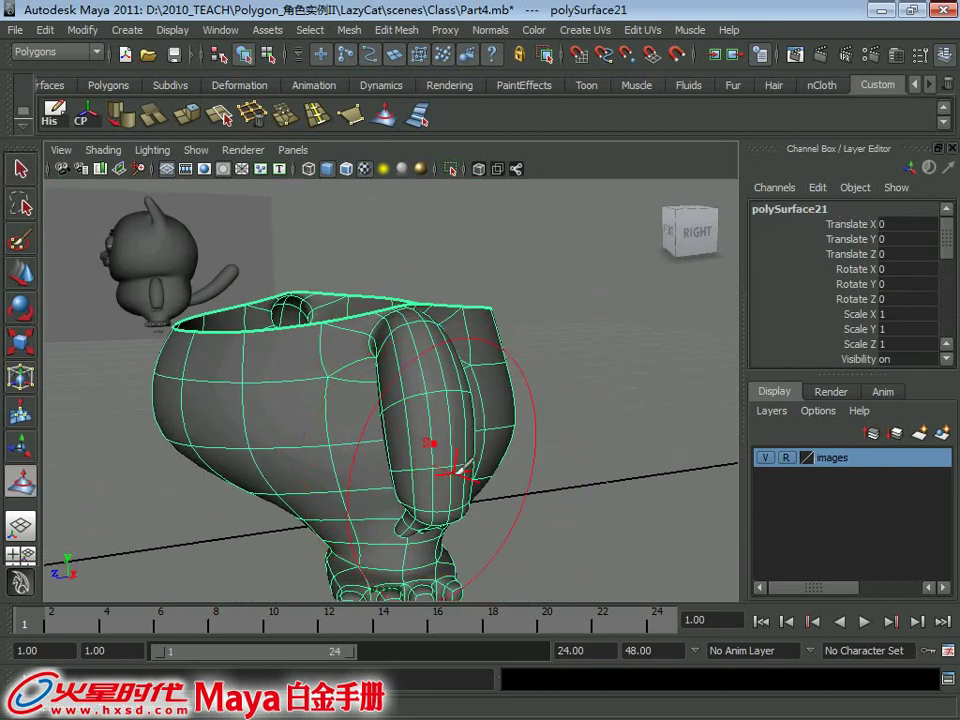
mouse_move(460, 468)
alt+mouse_down()
mouse_move(574, 398)
mouse_move(399, 388)
mouse_move(489, 392)
mouse_move(352, 373)
mouse_move(386, 332)
mouse_move(259, 351)
mouse_move(339, 422)
mouse_move(287, 389)
mouse_move(394, 407)
mouse_move(480, 399)
mouse_move(606, 426)
mouse_move(488, 419)
alt+mouse_up()
key(q)
click(574, 398)
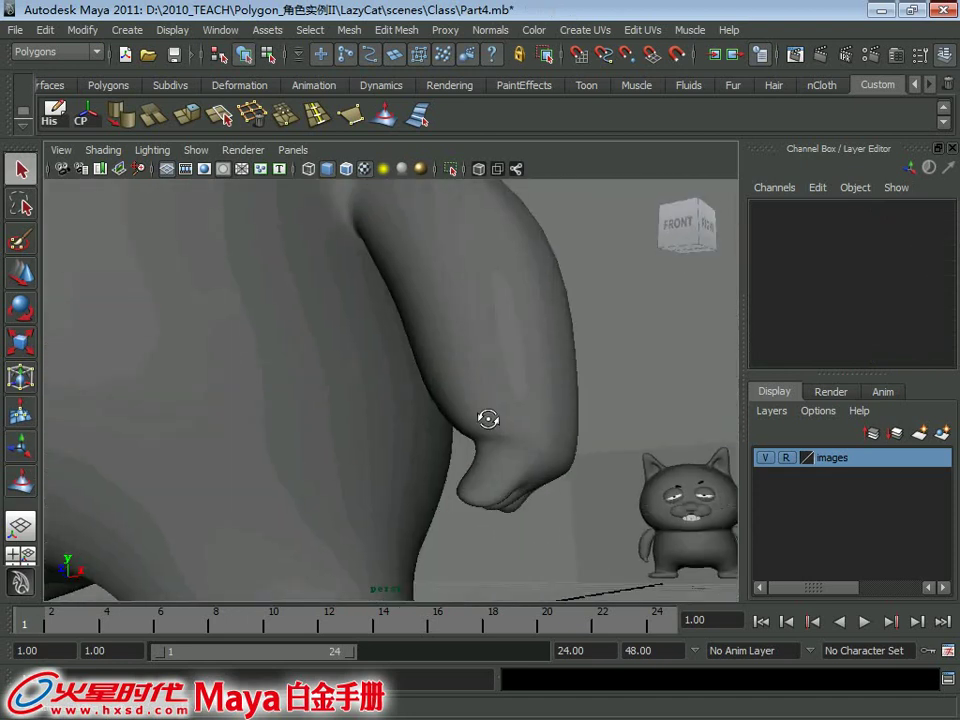
click(492, 487)
Step: Select the face beside the paw's fingers, then return to object mode and reselect the body
right_drag(493, 316, 494, 360)
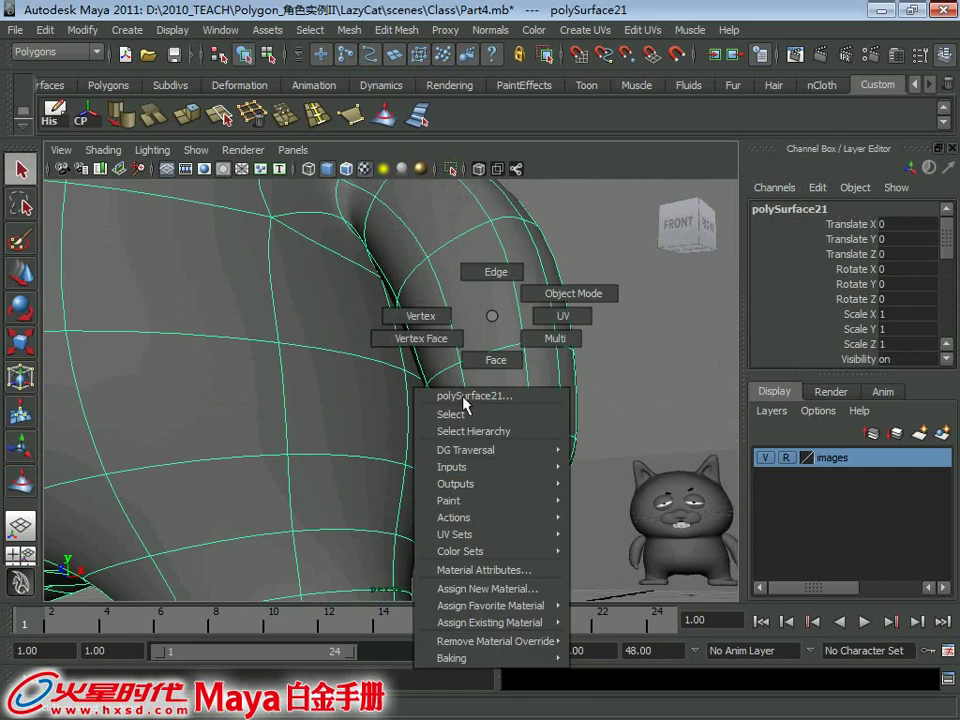
mouse_move(489, 392)
alt+mouse_down()
mouse_move(444, 461)
mouse_move(490, 497)
mouse_move(381, 422)
mouse_move(450, 440)
alt+mouse_up()
click(490, 497)
key(w)
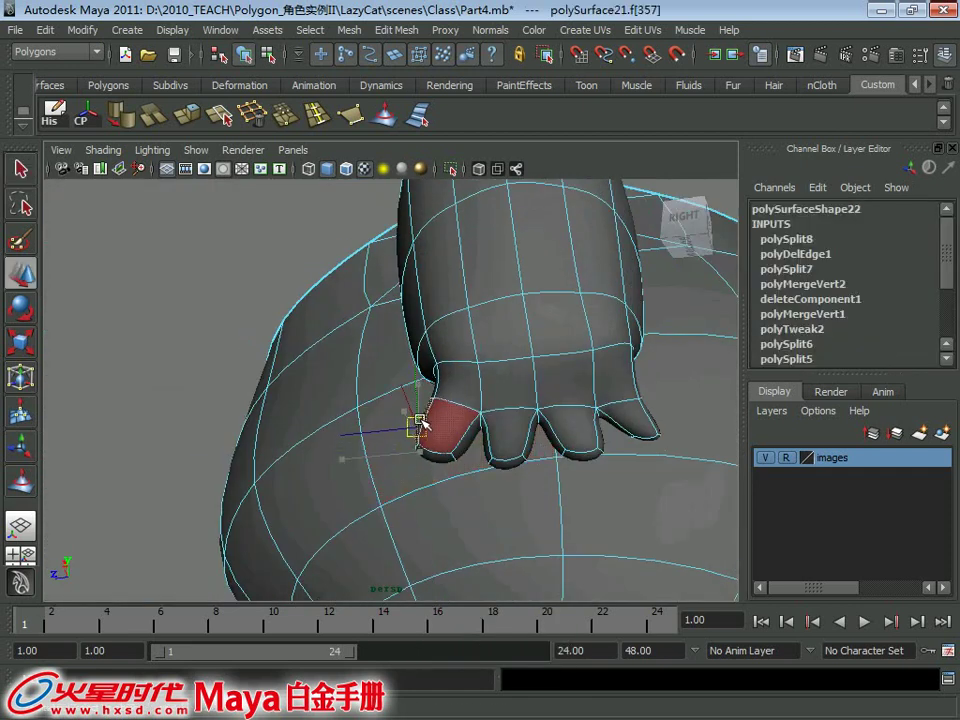
mouse_move(448, 414)
alt+mouse_down()
mouse_move(500, 490)
mouse_move(472, 349)
alt+mouse_up()
right_drag(472, 349, 531, 291)
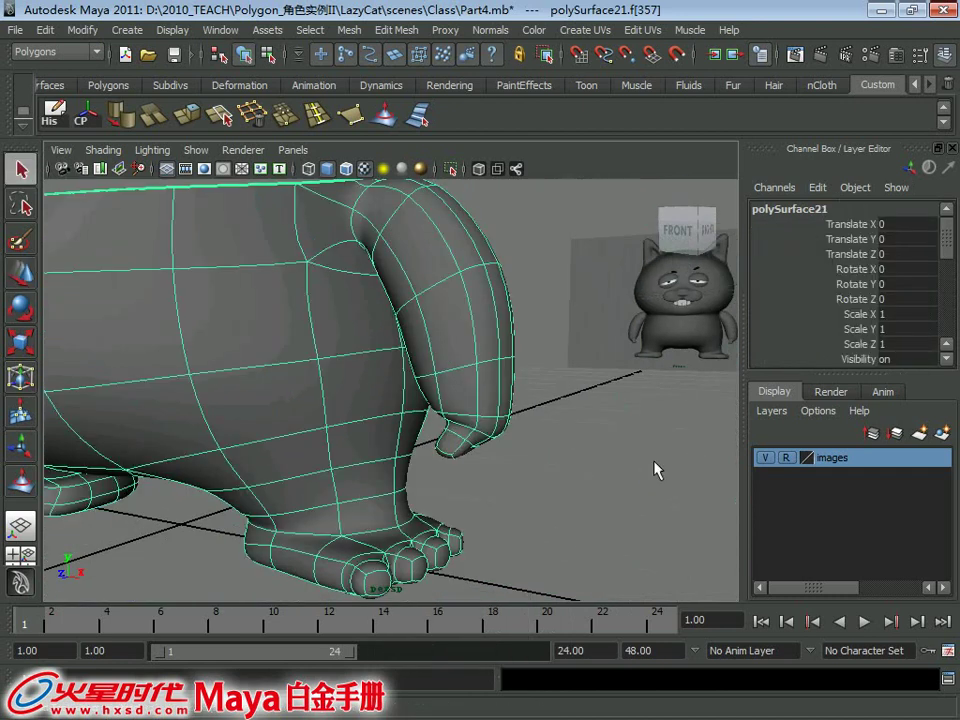
click(656, 467)
alt+right_drag(656, 467, 305, 425)
mouse_move(305, 425)
alt+mouse_down()
mouse_move(311, 386)
mouse_move(392, 403)
alt+mouse_up()
click(392, 403)
alt+right_drag(392, 403, 285, 372)
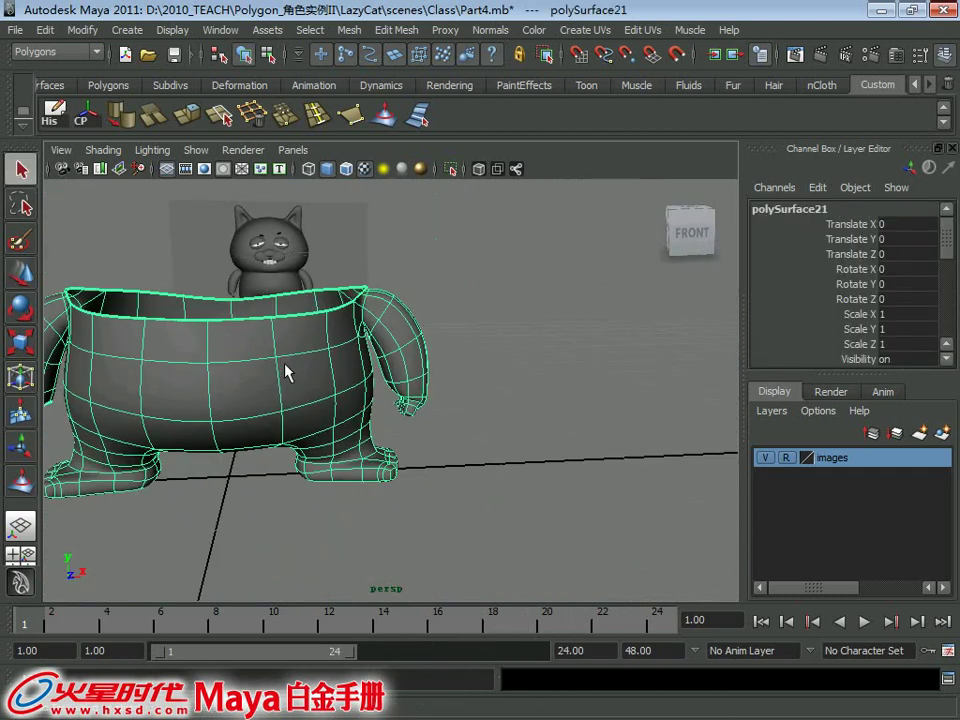
Step: In the front view, box-select and delete the left-half body faces, then select the remaining half
key(space)
key(space)
alt+right_drag(272, 471, 323, 420)
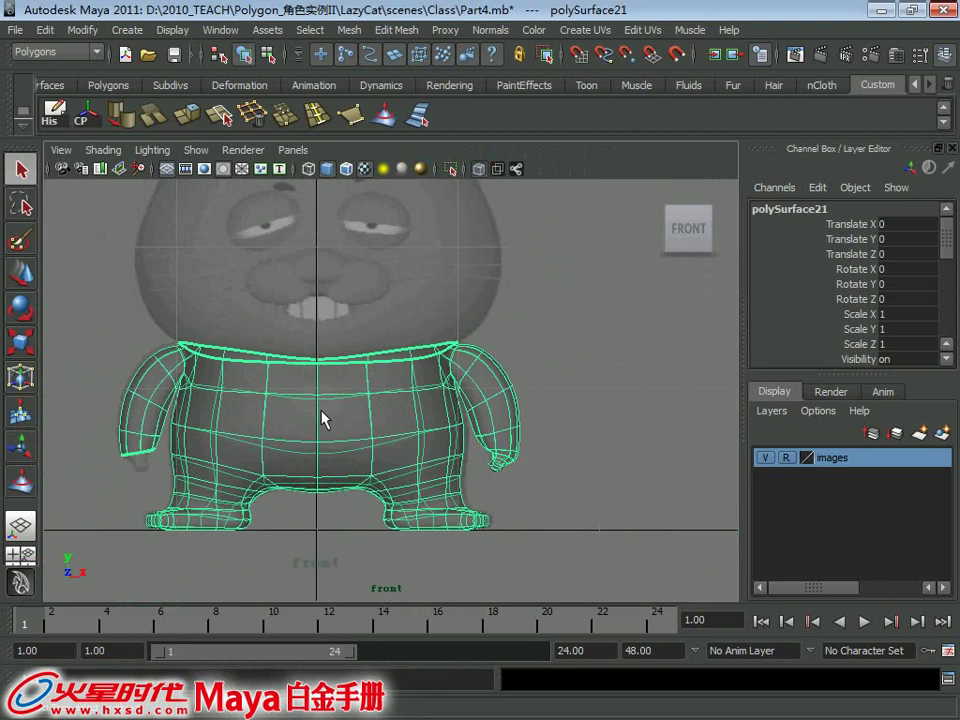
mouse_move(321, 316)
right_down()
mouse_move(330, 438)
mouse_move(332, 360)
right_up()
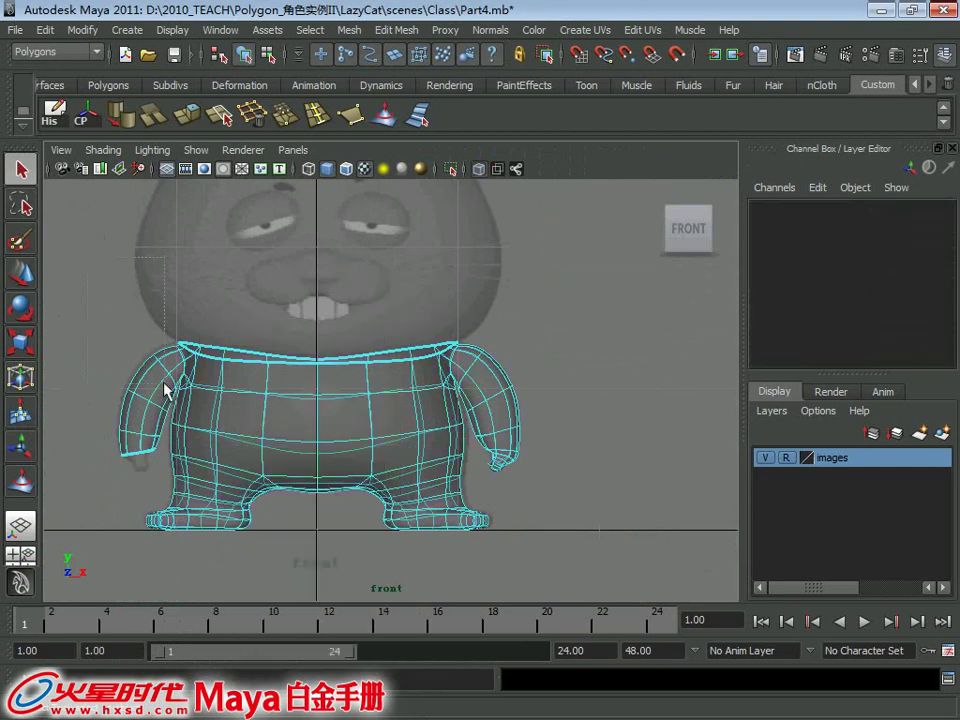
drag(110, 320, 300, 585)
key(Delete)
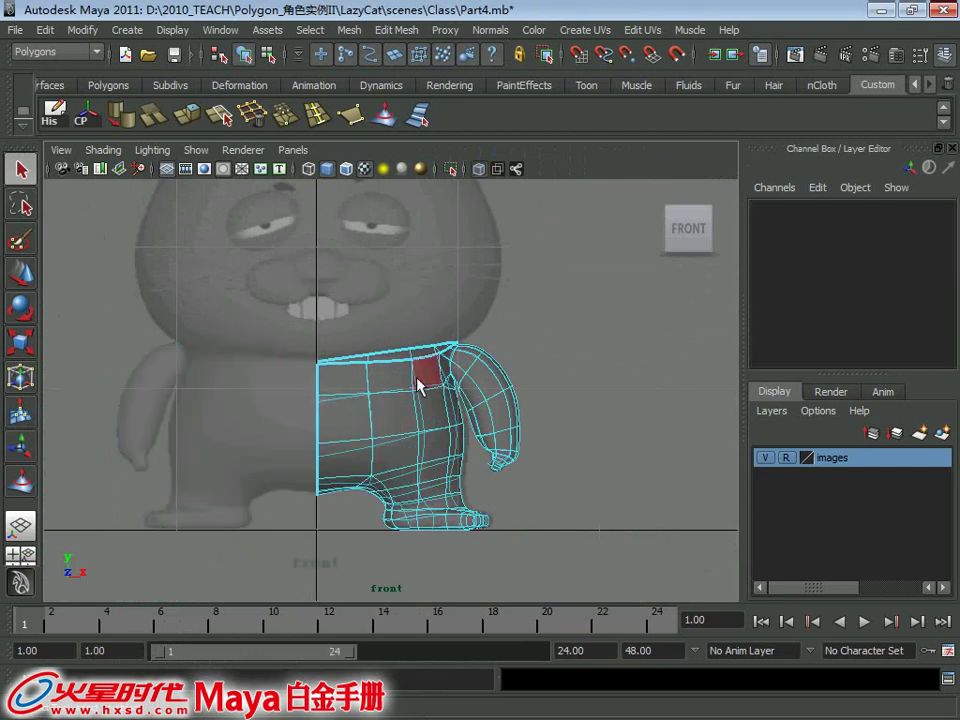
right_drag(417, 316, 484, 302)
alt+middle_drag(456, 436, 392, 390)
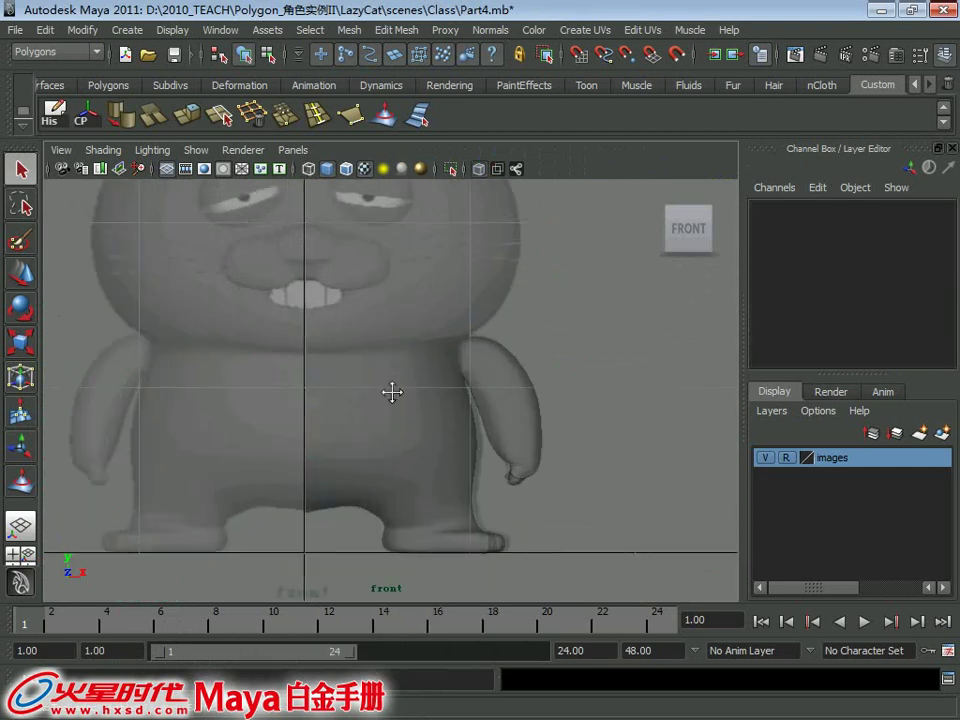
click(527, 490)
Step: Duplicate the half body with Ctrl+D and set the copy's Scale X to -1
key(w)
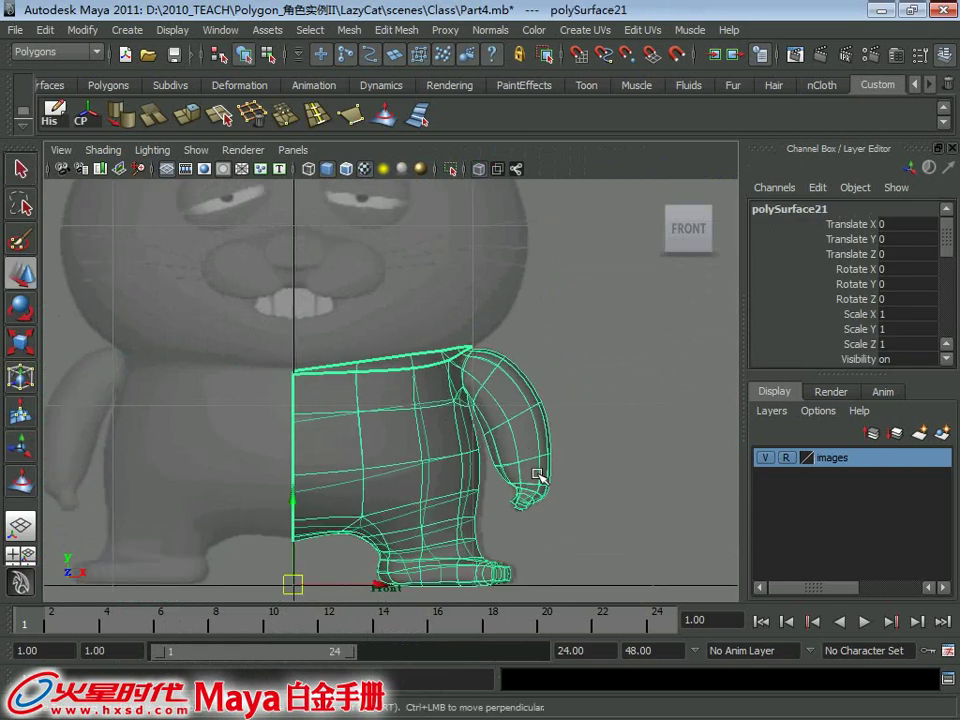
scroll(426, 438, up, 1)
key(ctrl+d)
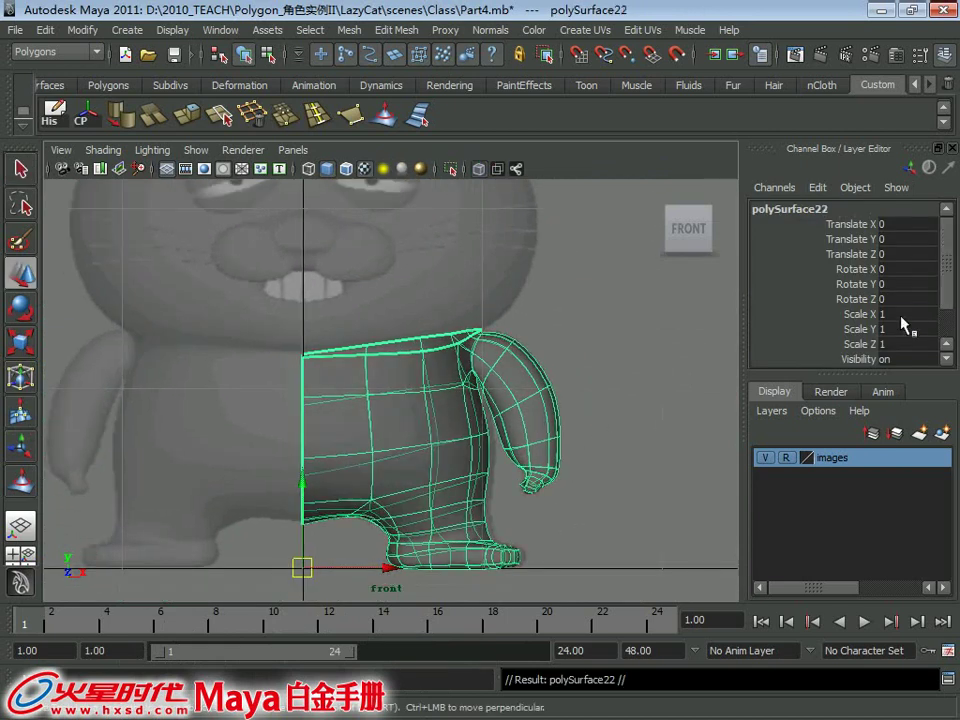
text(-1)
key(Return)
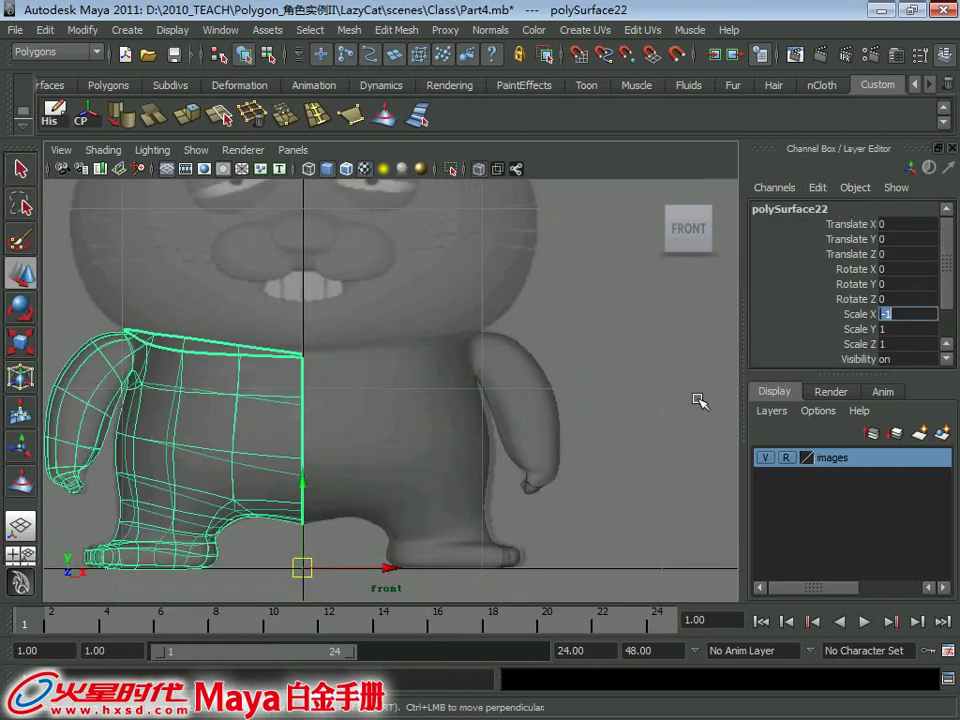
Step: Select both body halves and join them with Mesh > Combine
click(333, 555)
scroll(96, 493, down, 2)
drag(96, 493, 470, 400)
scroll(407, 460, up, 2)
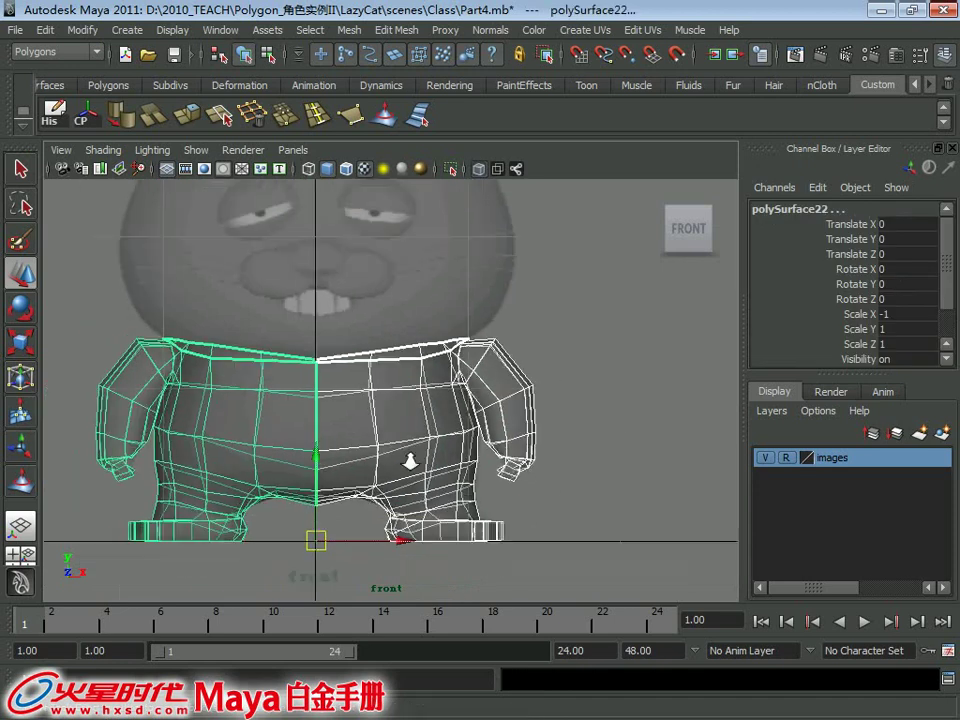
click(349, 30)
click(368, 57)
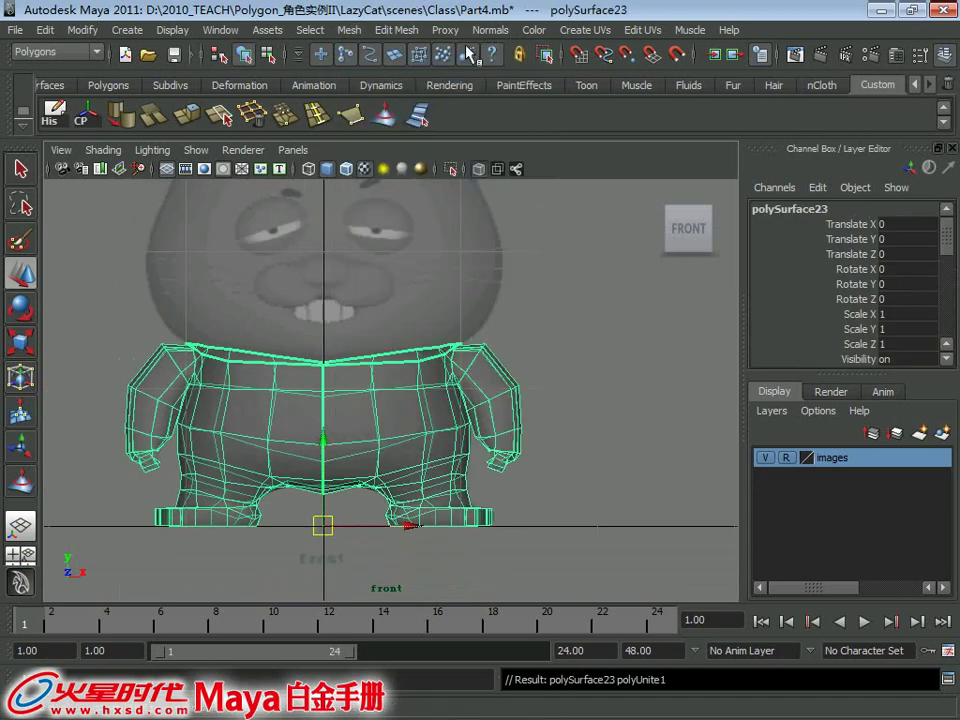
click(358, 31)
click(354, 31)
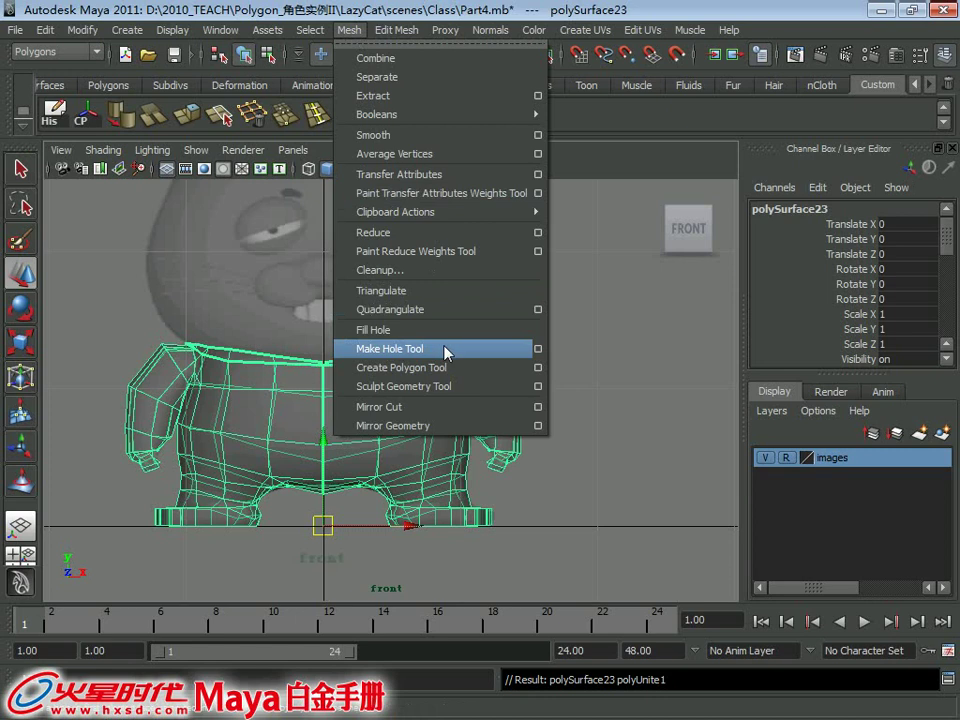
Step: Merge the centre-seam vertices at the default 0.0100 threshold, then return to the perspective view
right_drag(317, 316, 246, 313)
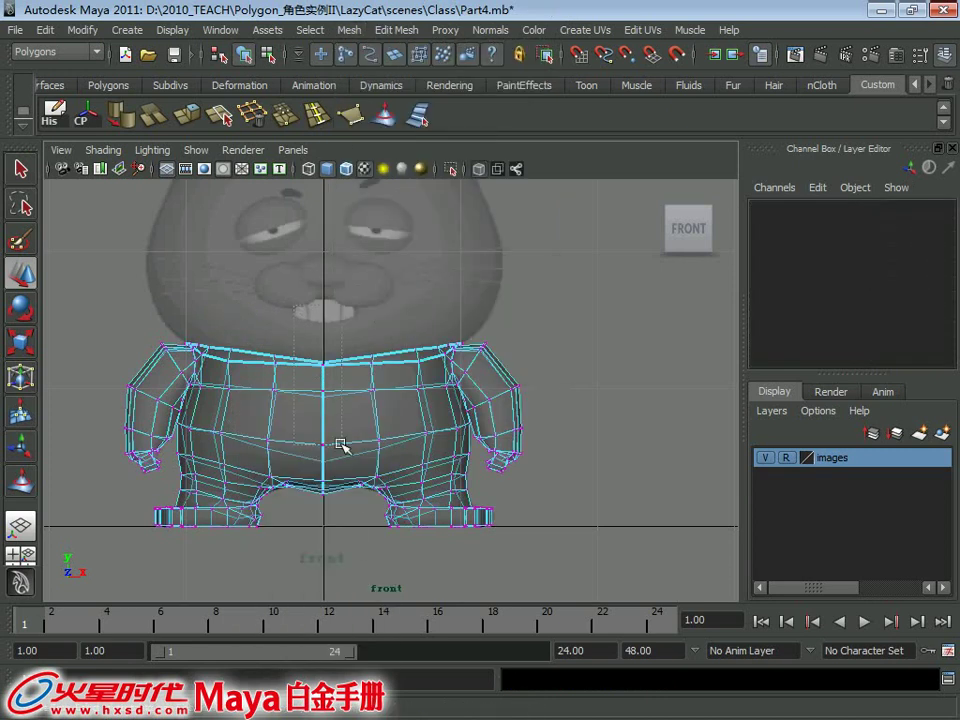
drag(341, 446, 357, 488)
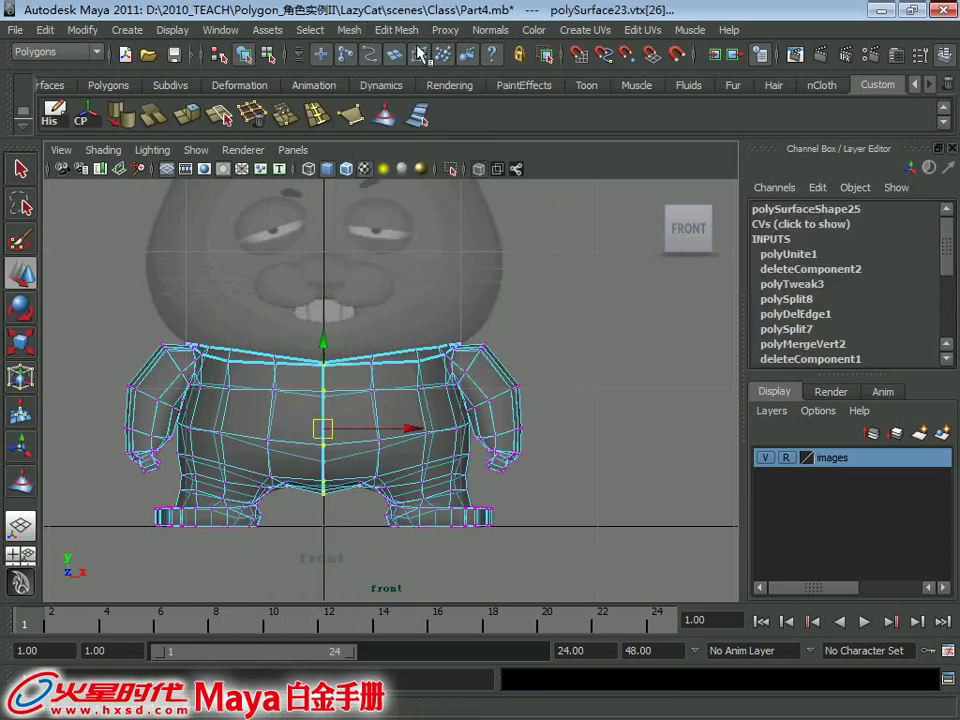
click(349, 30)
mouse_move(396, 30)
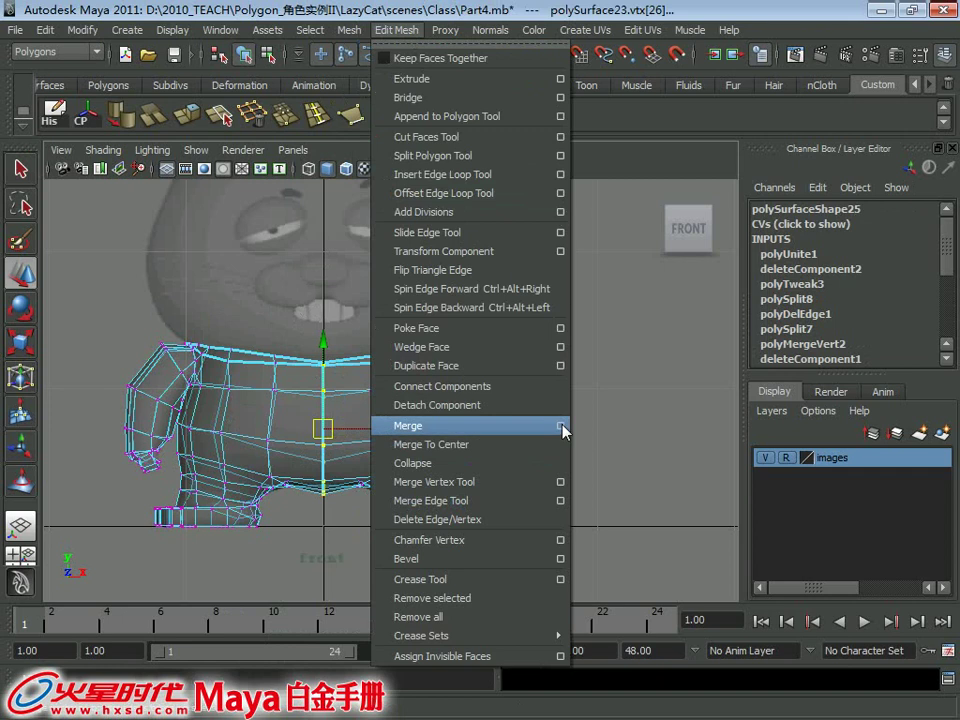
click(563, 428)
click(446, 121)
click(462, 157)
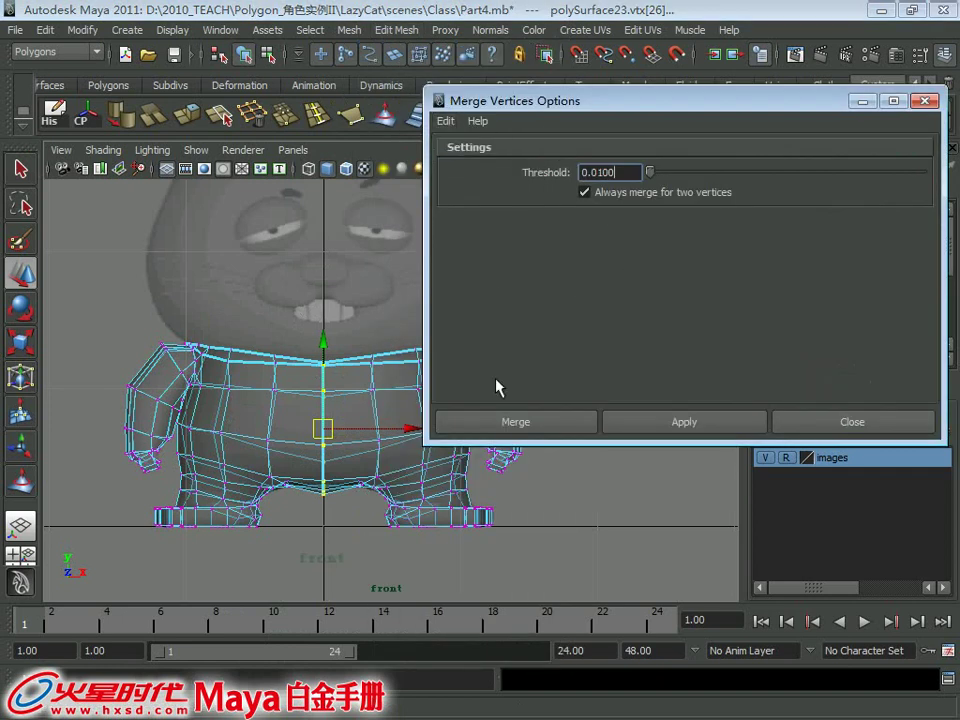
click(512, 421)
click(548, 390)
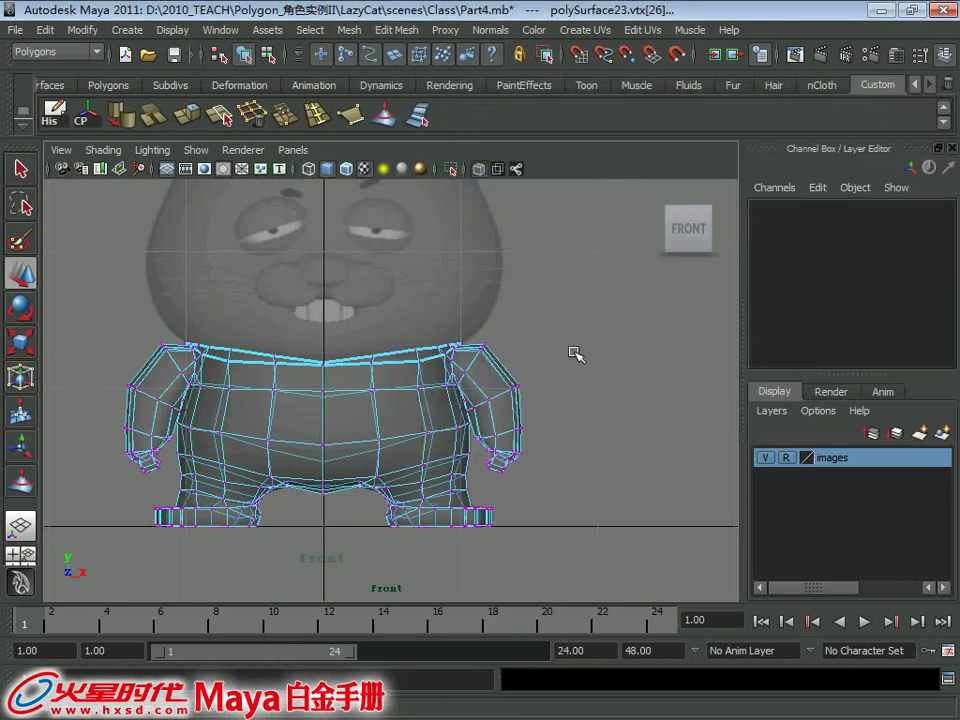
key(space)
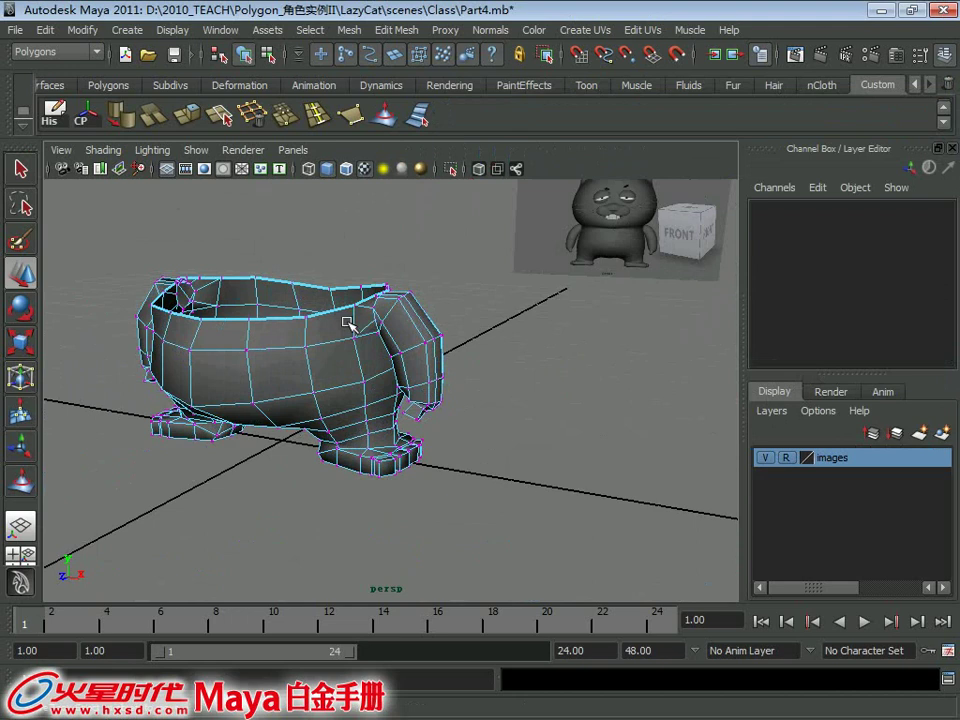
key(F8)
Step: Unhide all objects so the cat's head reappears beside the joined body
mouse_move(503, 438)
alt+mouse_down()
mouse_move(343, 403)
mouse_move(480, 377)
mouse_move(326, 368)
alt+mouse_up()
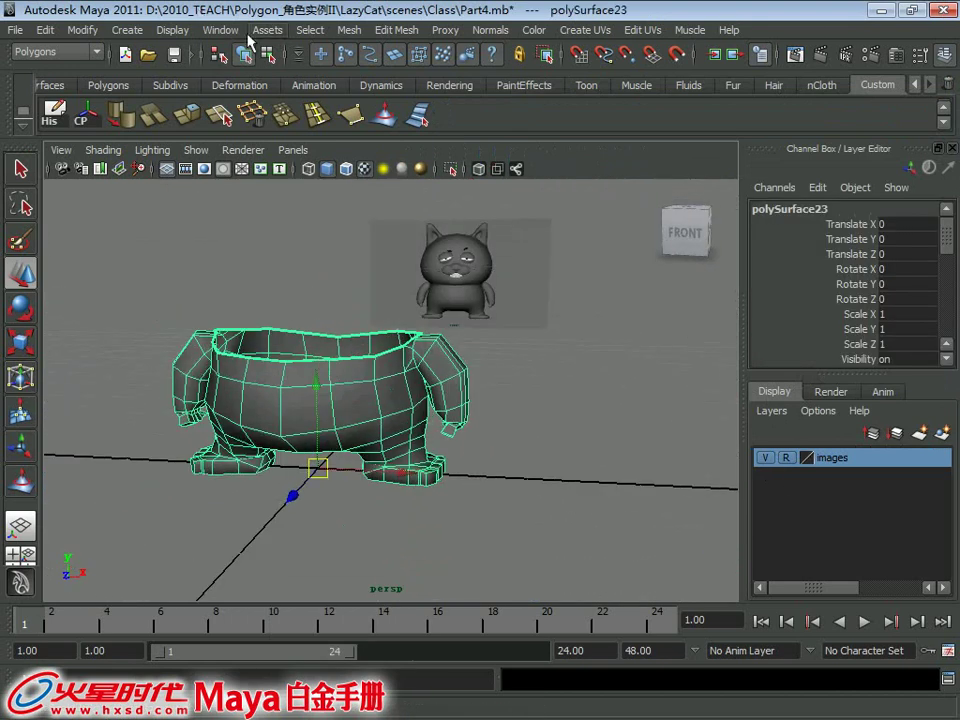
click(172, 30)
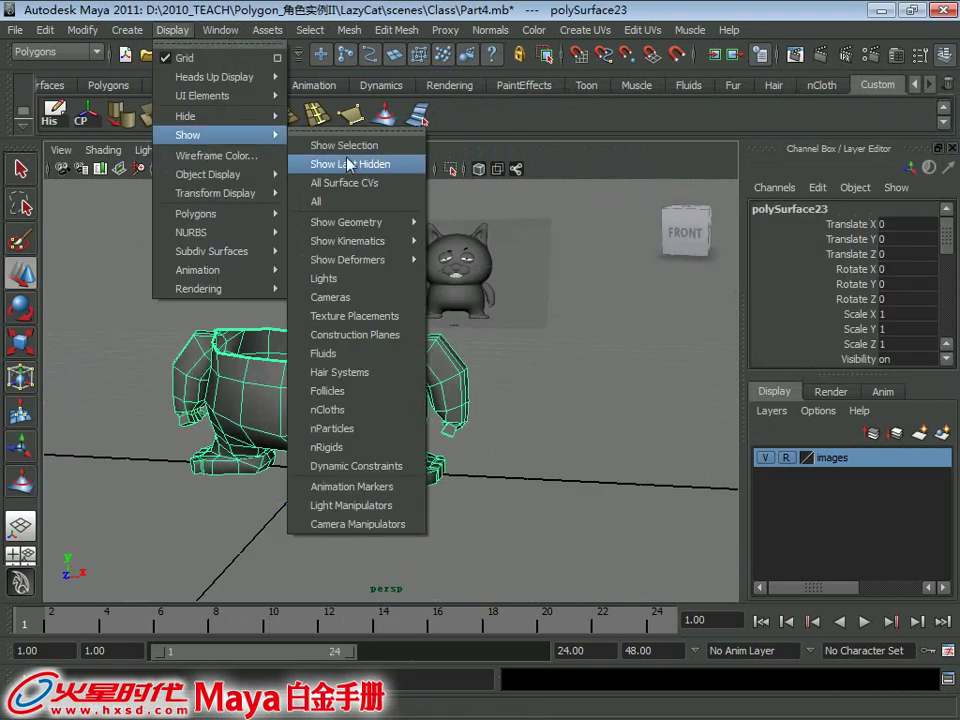
click(335, 201)
Step: Select the body and head and preview them smoothed with key 3
click(662, 383)
mouse_move(662, 383)
alt+mouse_down()
mouse_move(375, 332)
mouse_move(369, 321)
mouse_move(450, 399)
mouse_move(373, 384)
mouse_move(300, 386)
mouse_move(370, 380)
mouse_move(407, 499)
alt+mouse_up()
click(410, 495)
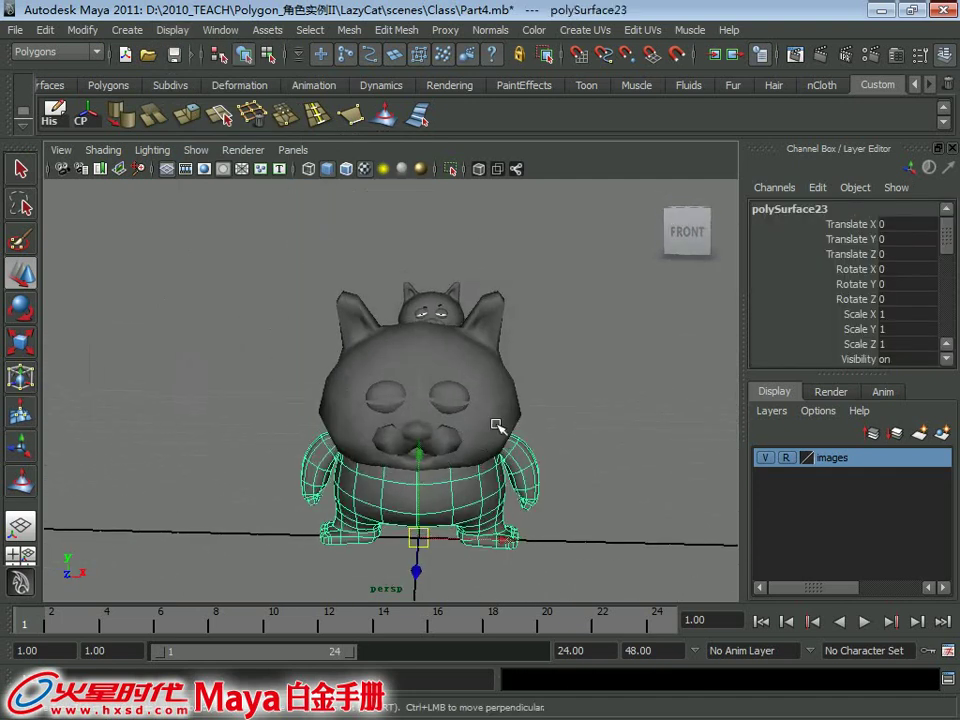
click(500, 421)
key(3)
click(566, 413)
mouse_move(566, 413)
alt+mouse_down()
mouse_move(611, 369)
mouse_move(482, 450)
mouse_move(636, 450)
mouse_move(627, 460)
mouse_move(525, 465)
mouse_move(583, 448)
mouse_move(538, 441)
alt+mouse_up()
Step: Compare the head unsmoothed versus smoothed, then restore the smooth preview
click(430, 480)
mouse_move(430, 480)
alt+mouse_down()
mouse_move(454, 435)
mouse_move(446, 401)
alt+mouse_up()
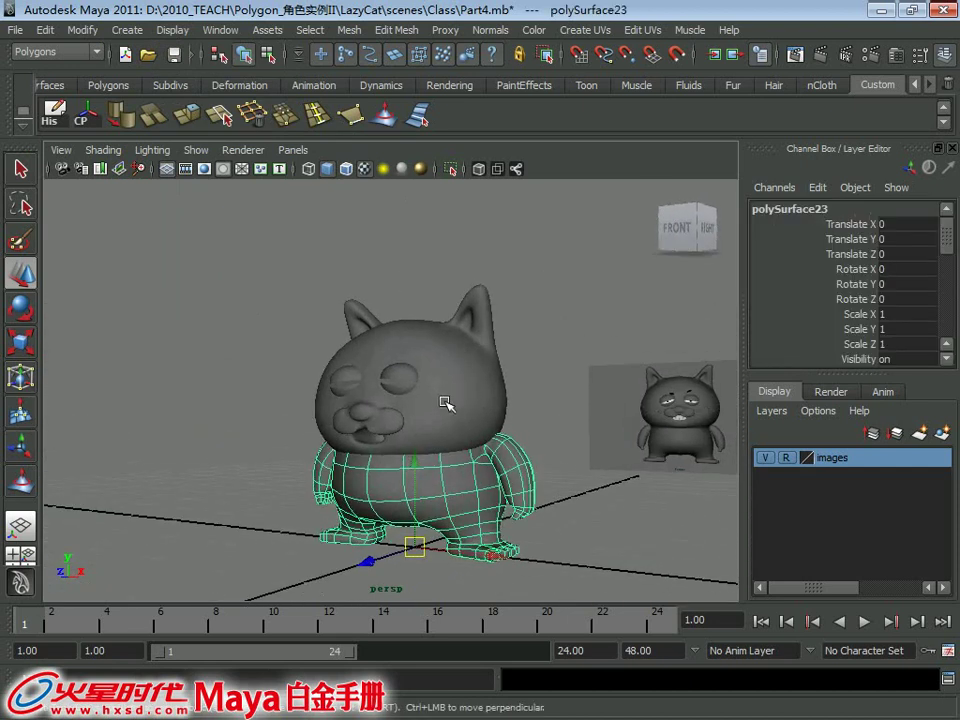
click(441, 401)
key(1)
key(ctrl+z)
key(ctrl+z)
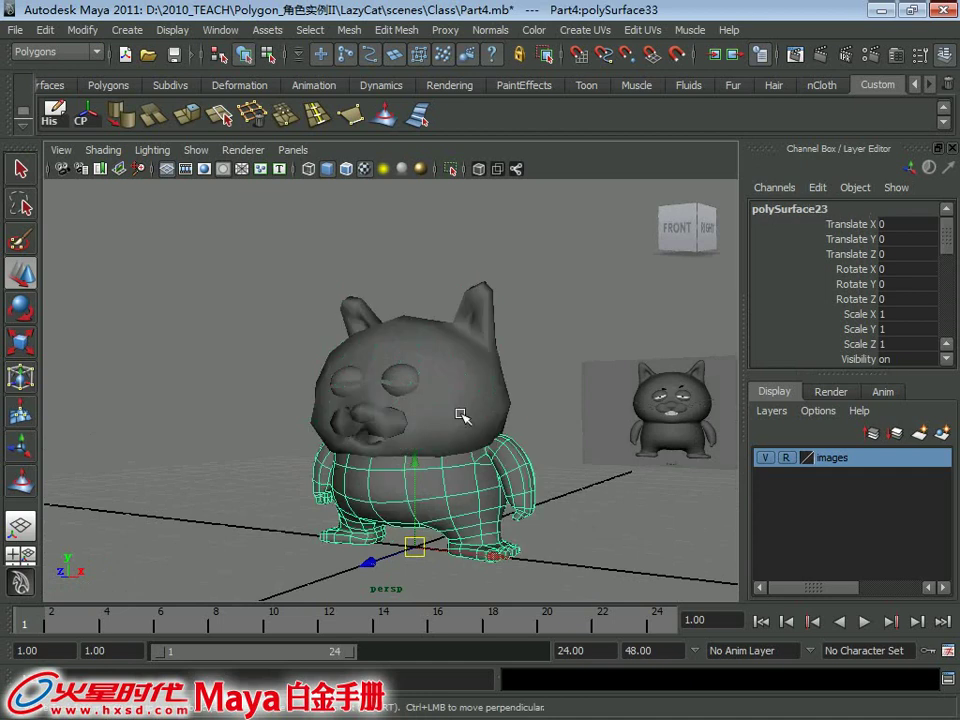
key(ctrl+z)
Step: Turn smoothing off for body and head, then smooth-preview the head alone
click(476, 517)
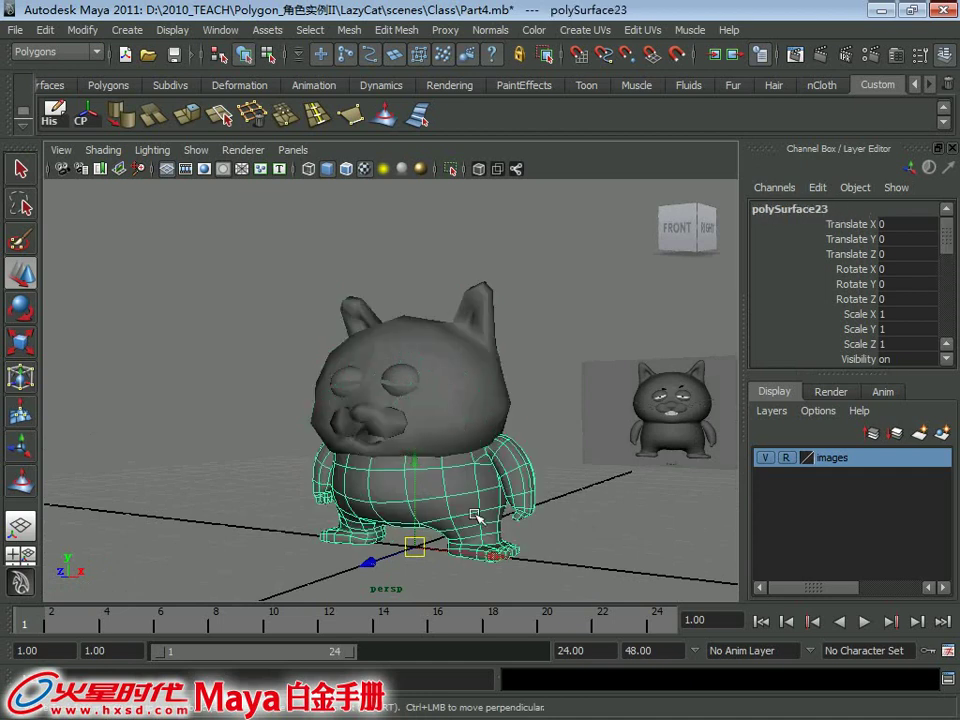
shift+click(449, 435)
mouse_move(449, 435)
alt+mouse_down()
mouse_move(508, 400)
mouse_move(520, 418)
mouse_move(367, 350)
alt+mouse_up()
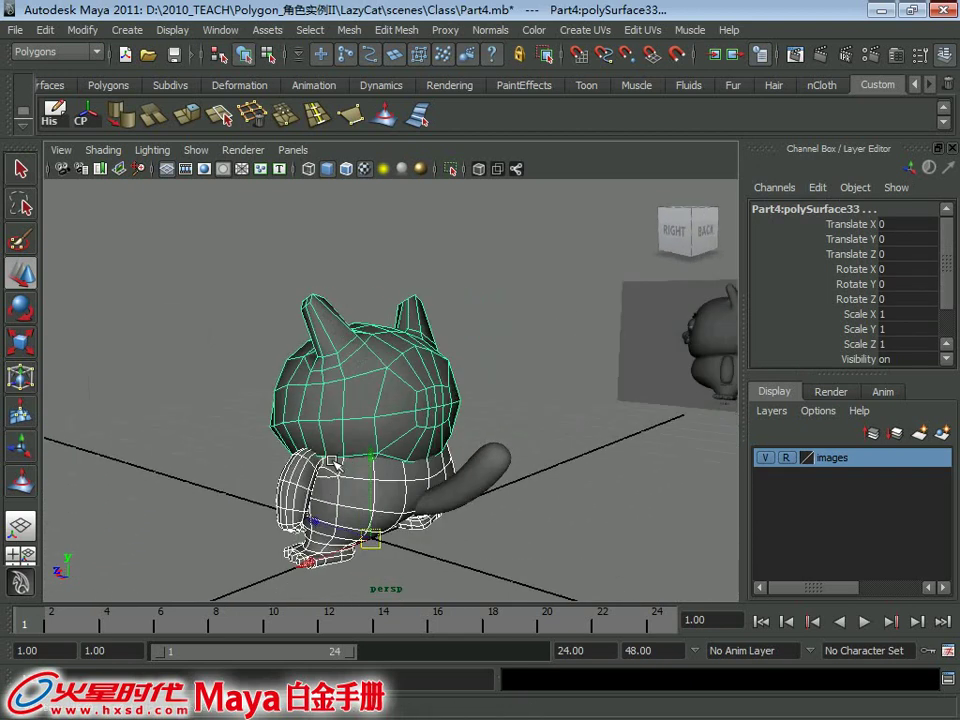
alt+drag(408, 462, 381, 414)
key(1)
click(371, 397)
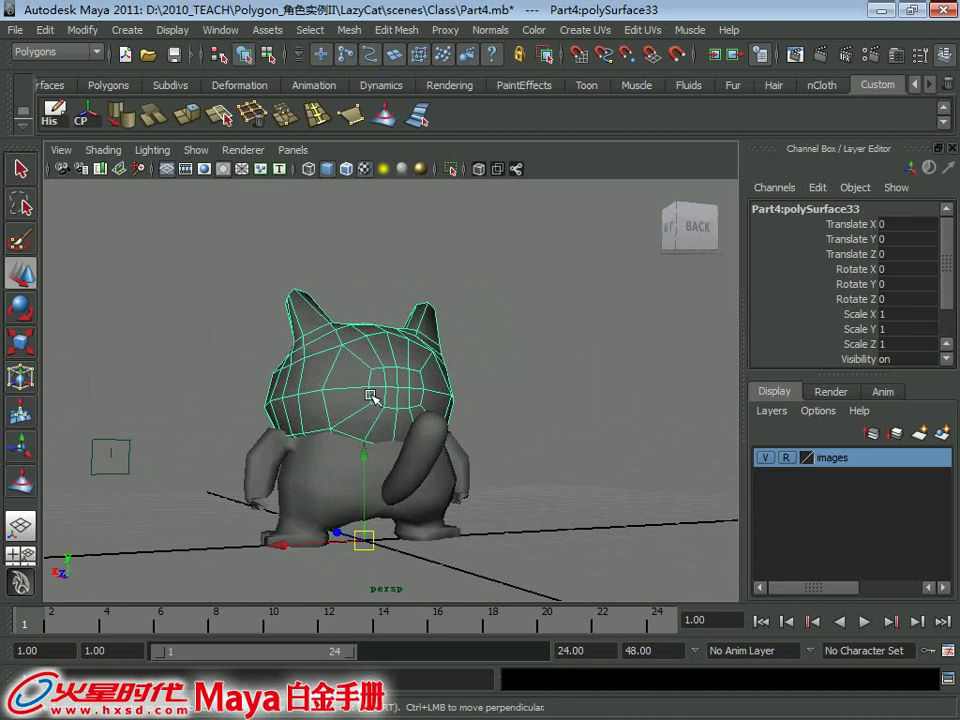
key(3)
alt+drag(369, 414, 410, 430)
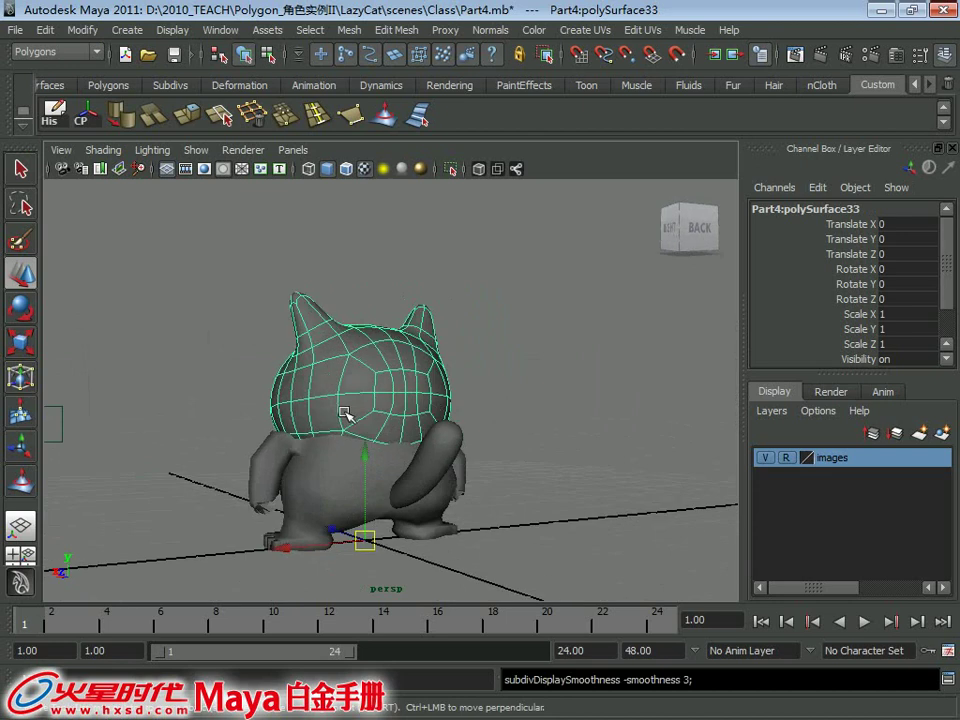
mouse_move(345, 412)
alt+mouse_down()
mouse_move(544, 364)
mouse_move(530, 435)
alt+mouse_up()
Step: Inspect the smoothed cat from a three-quarter view in single-view layout
click(544, 364)
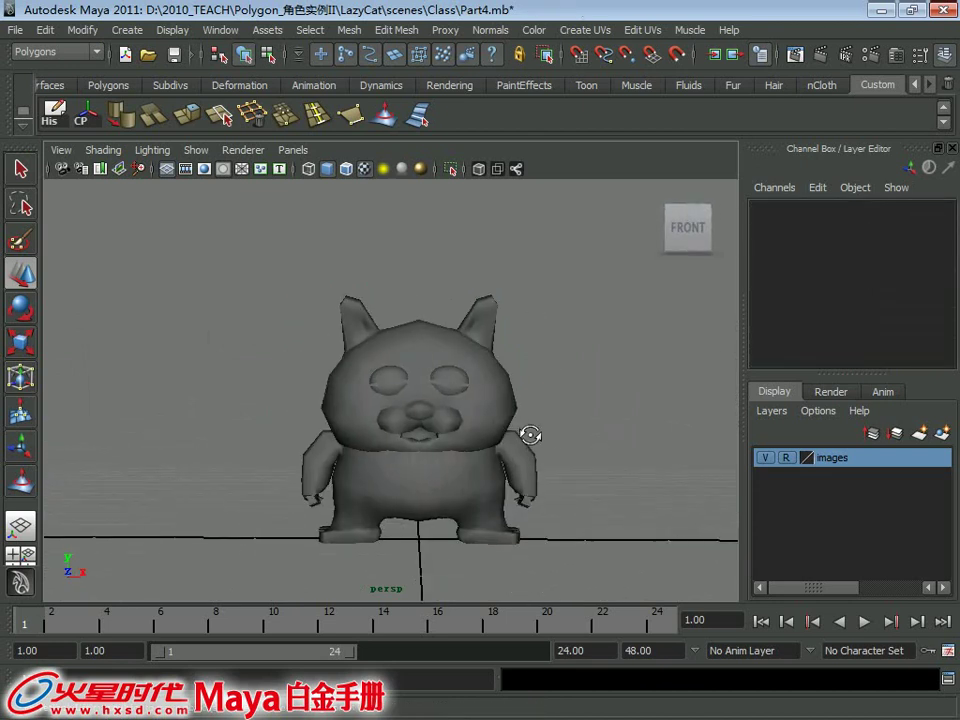
click(450, 478)
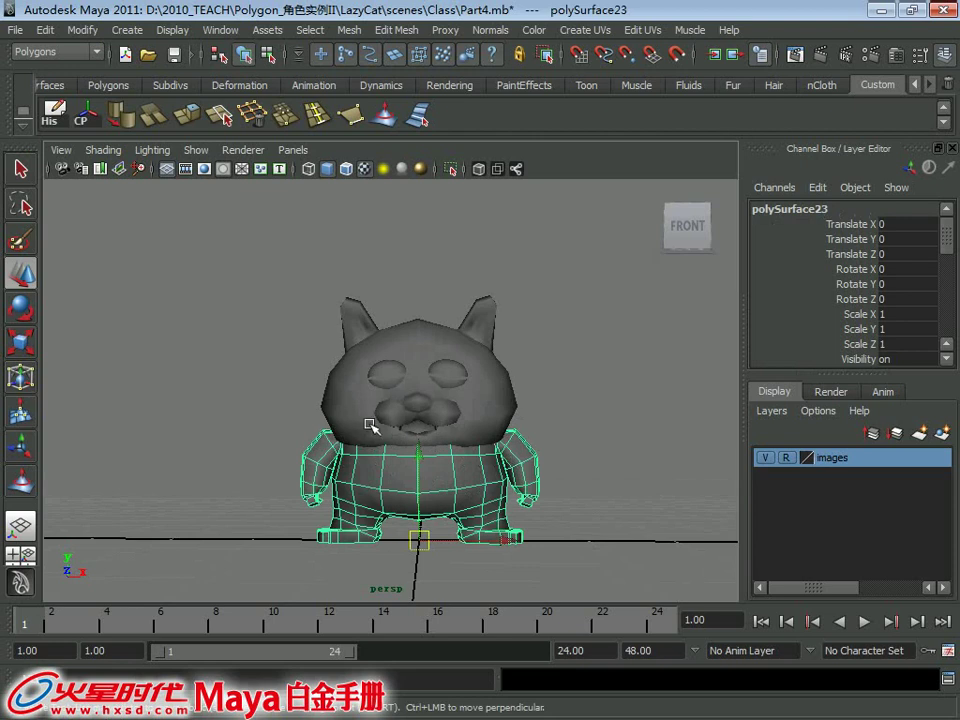
click(360, 408)
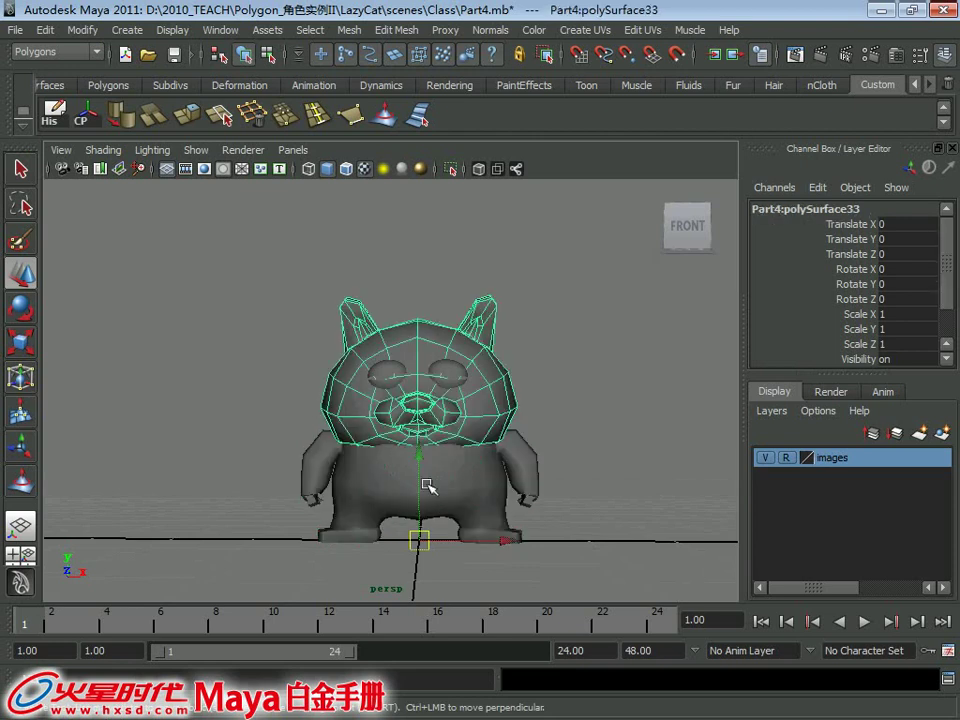
click(489, 392)
mouse_move(402, 420)
alt+mouse_down()
mouse_move(441, 425)
mouse_move(422, 422)
mouse_move(428, 435)
alt+mouse_up()
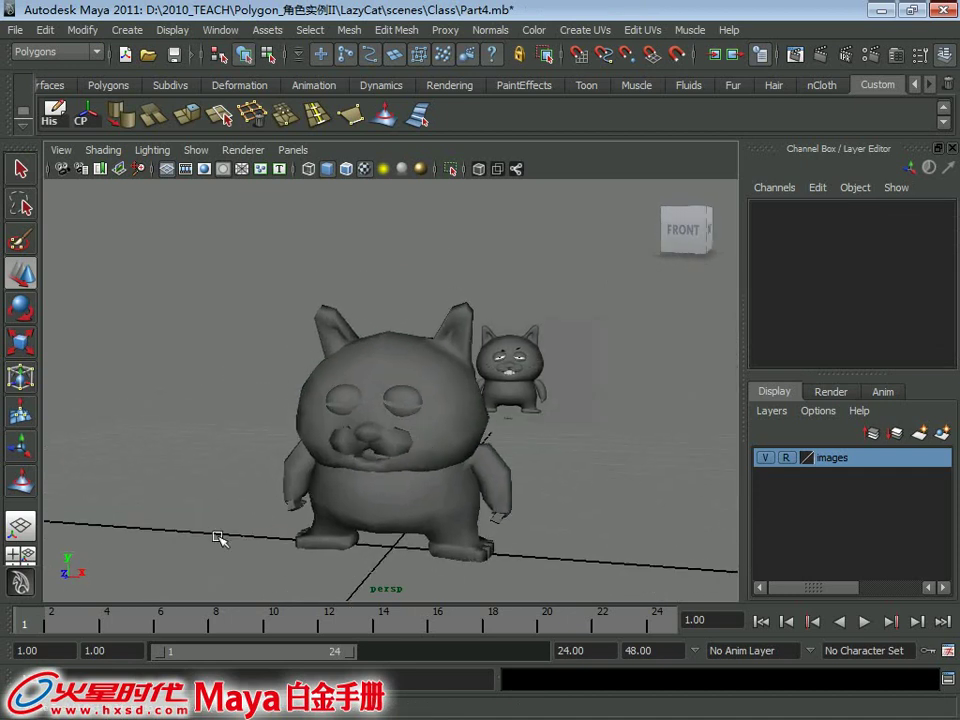
key(space)
key(space)
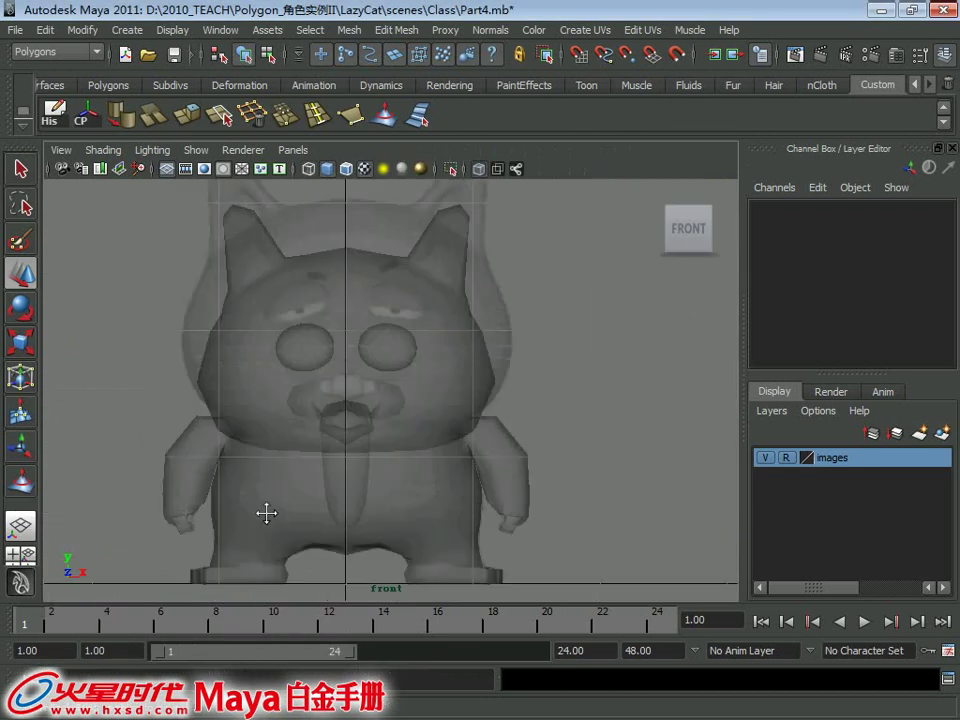
Step: Select the eye spheres and the head and group them into group3
scroll(266, 513, down, 5)
click(428, 420)
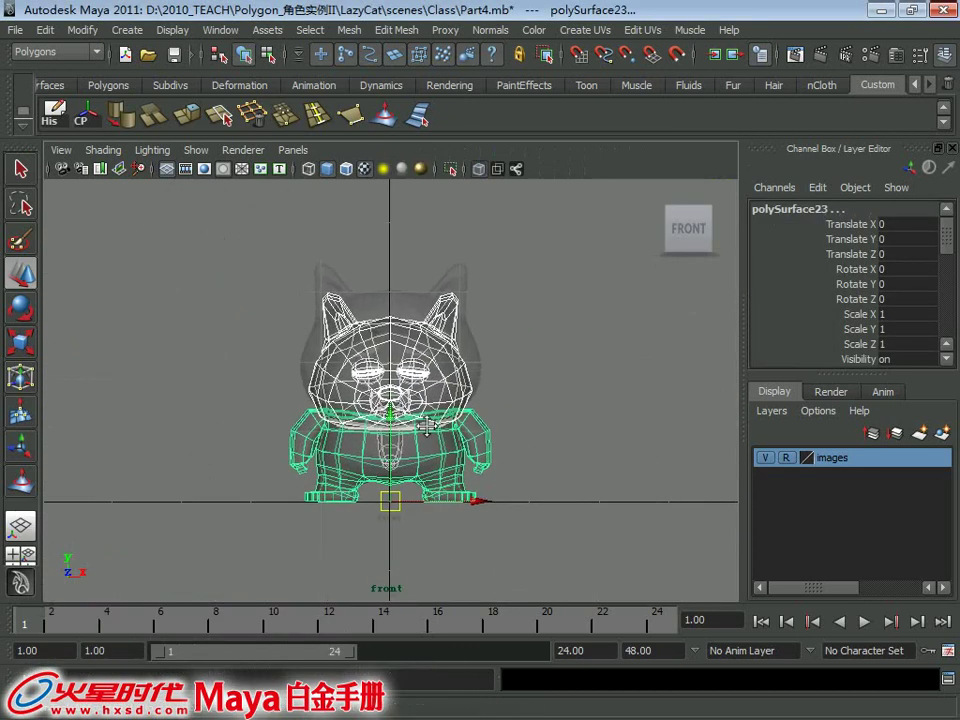
click(428, 366)
scroll(428, 368, up, 3)
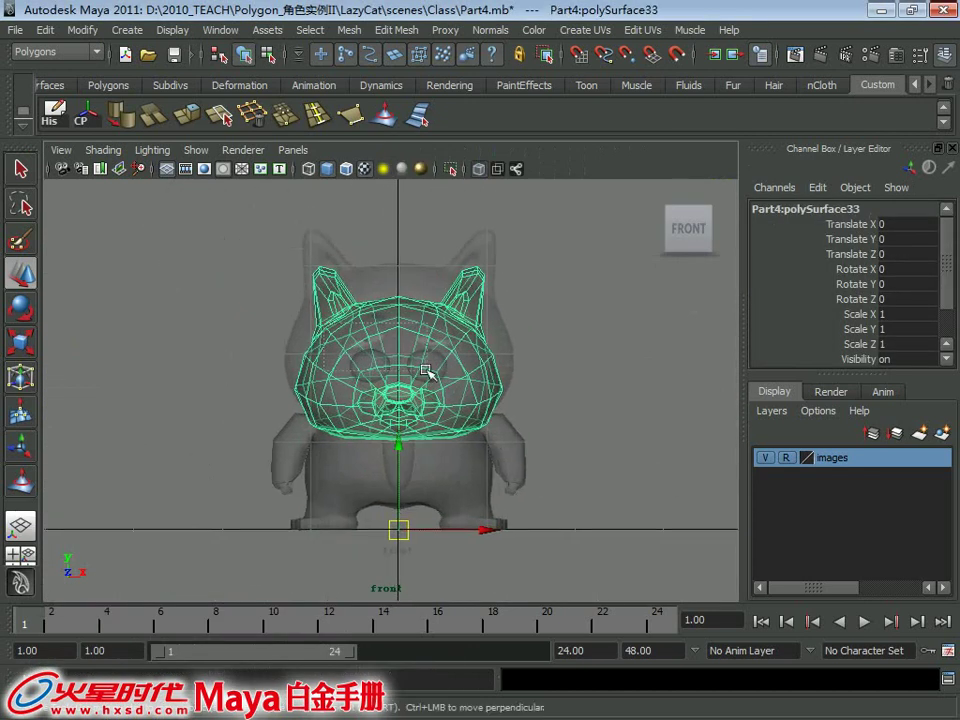
click(426, 370)
click(447, 410)
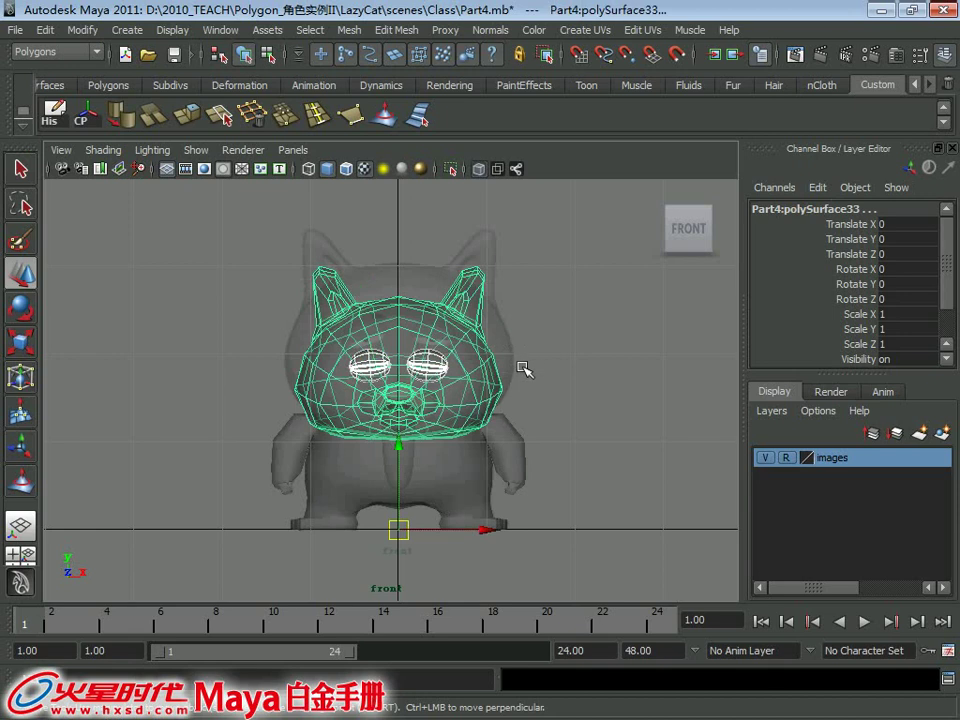
key(ctrl+g)
Step: Scale group3 uniformly up to about 1.143 and check it in perspective
key(r)
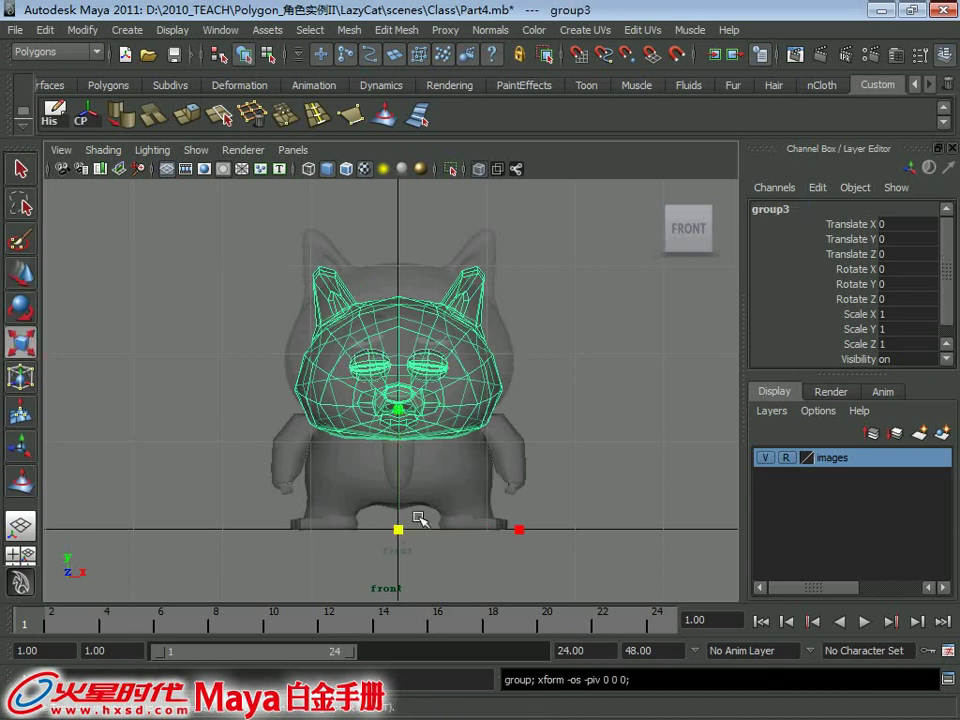
mouse_move(398, 530)
mouse_down()
mouse_move(447, 541)
mouse_move(439, 540)
mouse_up()
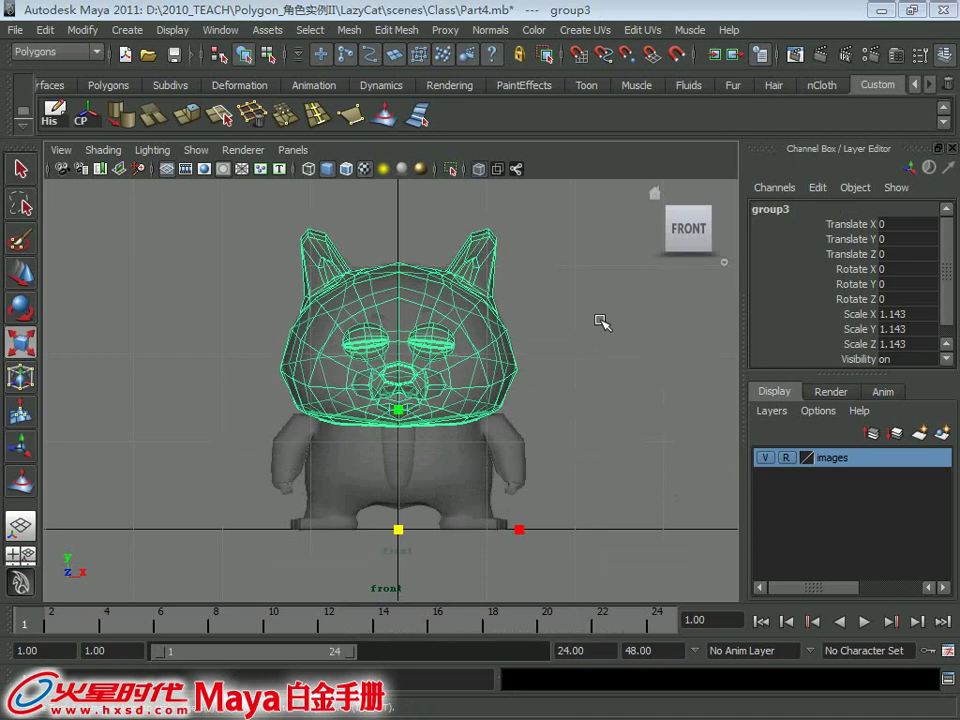
key(space)
key(space)
click(577, 314)
mouse_move(525, 300)
alt+mouse_down()
mouse_move(456, 296)
mouse_move(534, 302)
alt+mouse_up()
drag(236, 270, 627, 617)
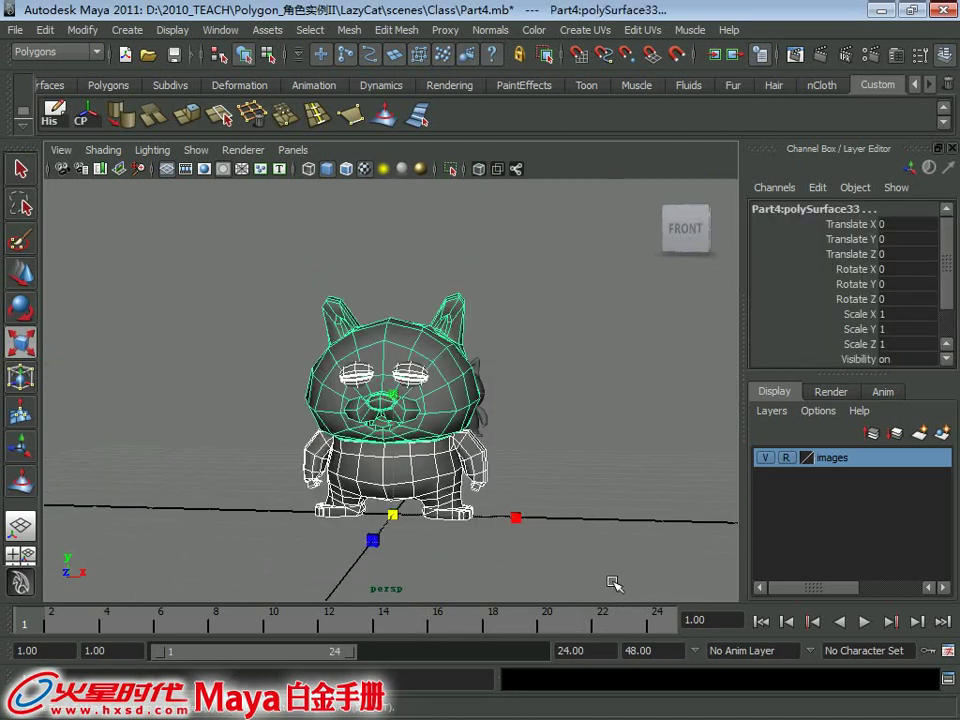
click(613, 583)
key(space)
key(space)
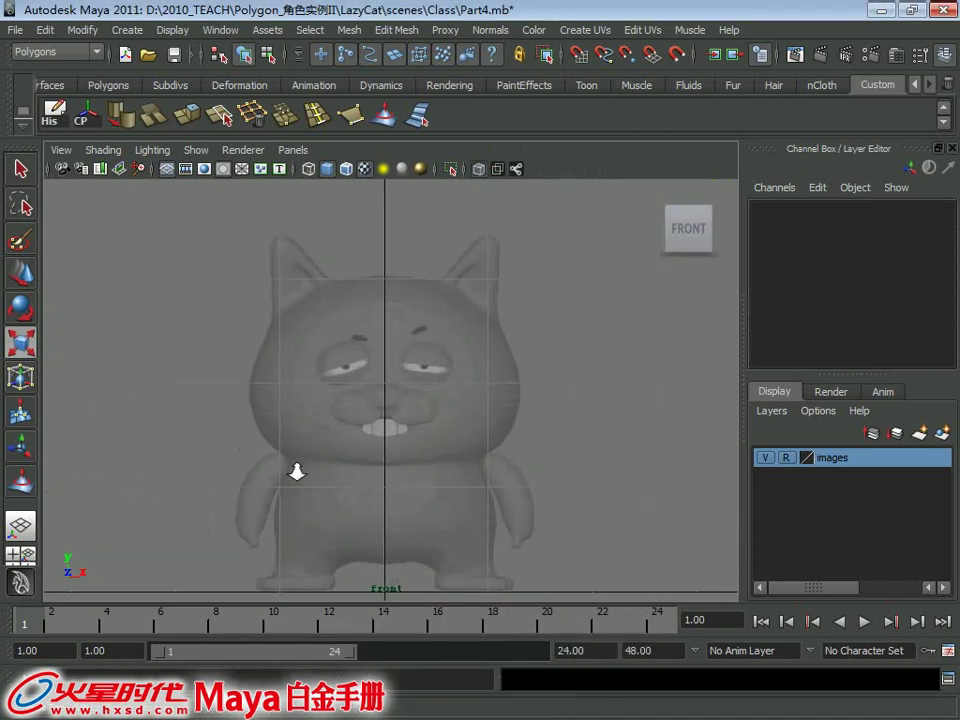
scroll(297, 472, up, 2)
Step: Create a NURBS sphere and set its X and Z rotation to 90
click(72, 84)
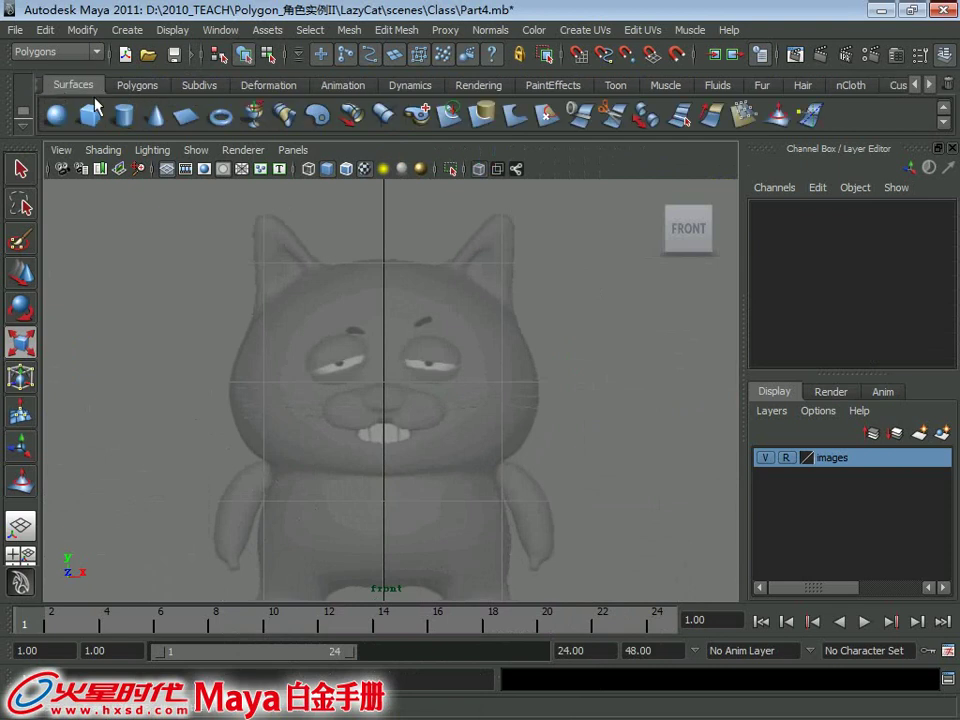
click(57, 114)
scroll(343, 361, down, 3)
key(e)
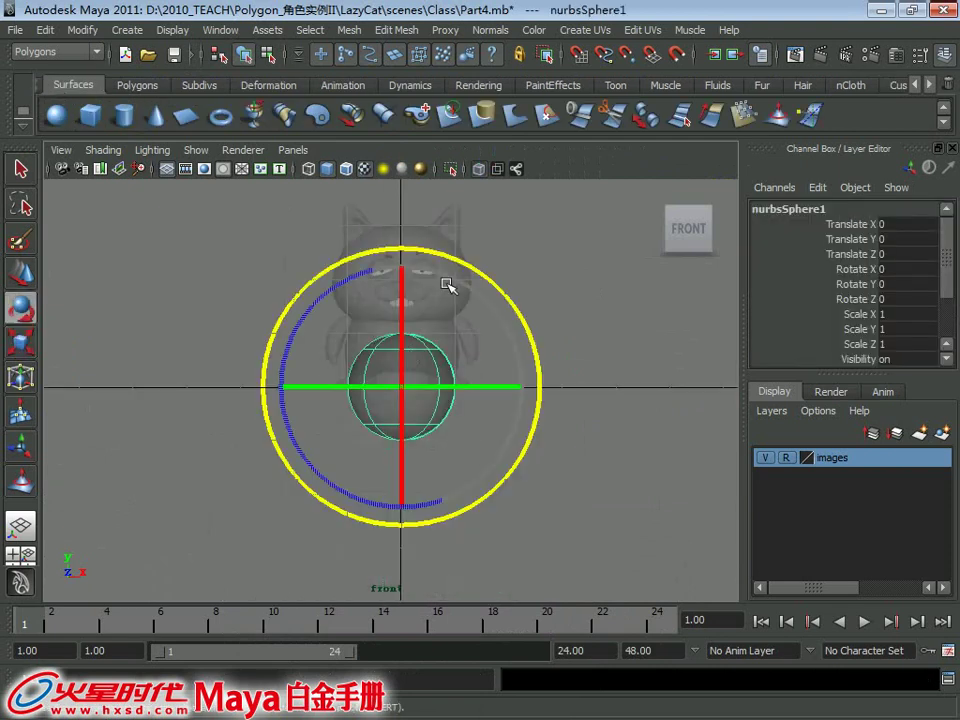
mouse_move(365, 285)
mouse_down()
mouse_move(369, 272)
mouse_move(497, 358)
mouse_move(508, 343)
mouse_up()
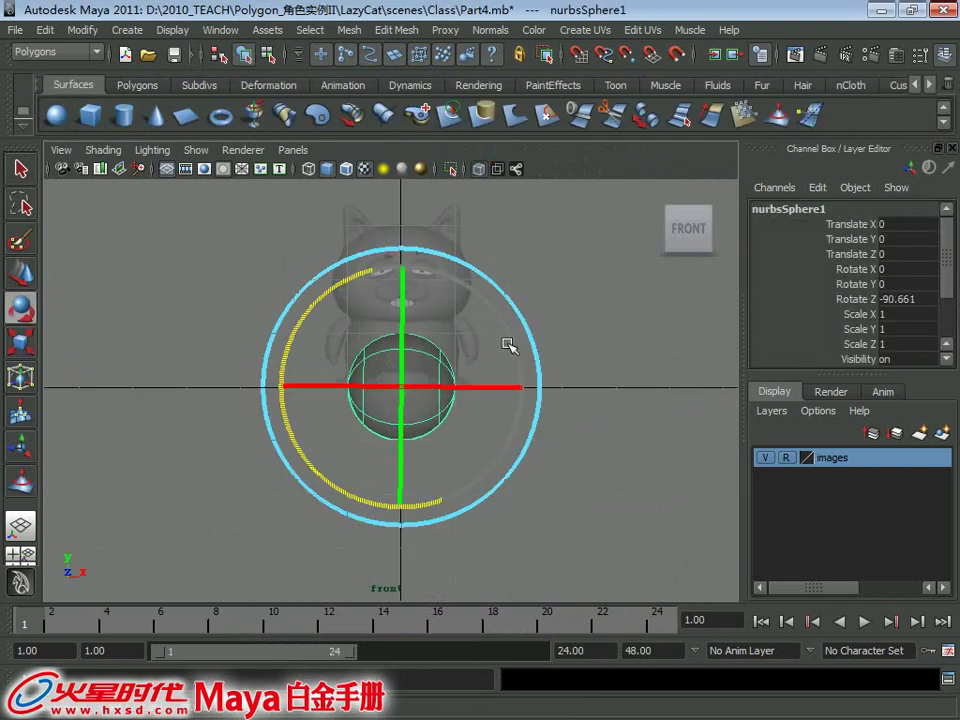
text(0)
key(Return)
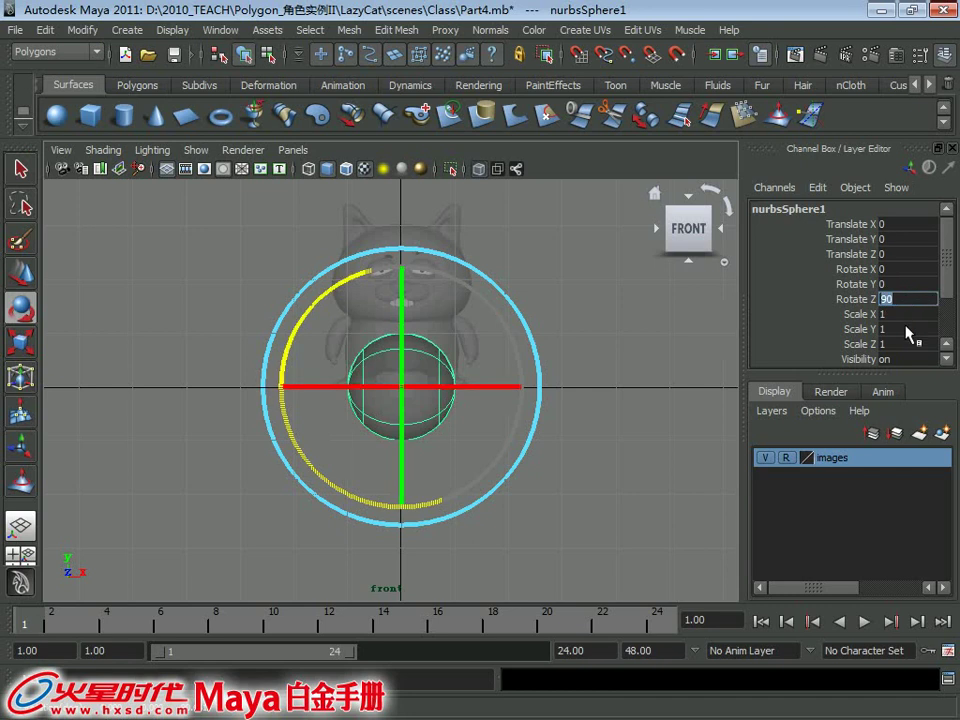
mouse_move(396, 388)
mouse_down()
mouse_move(349, 388)
mouse_move(748, 337)
mouse_up()
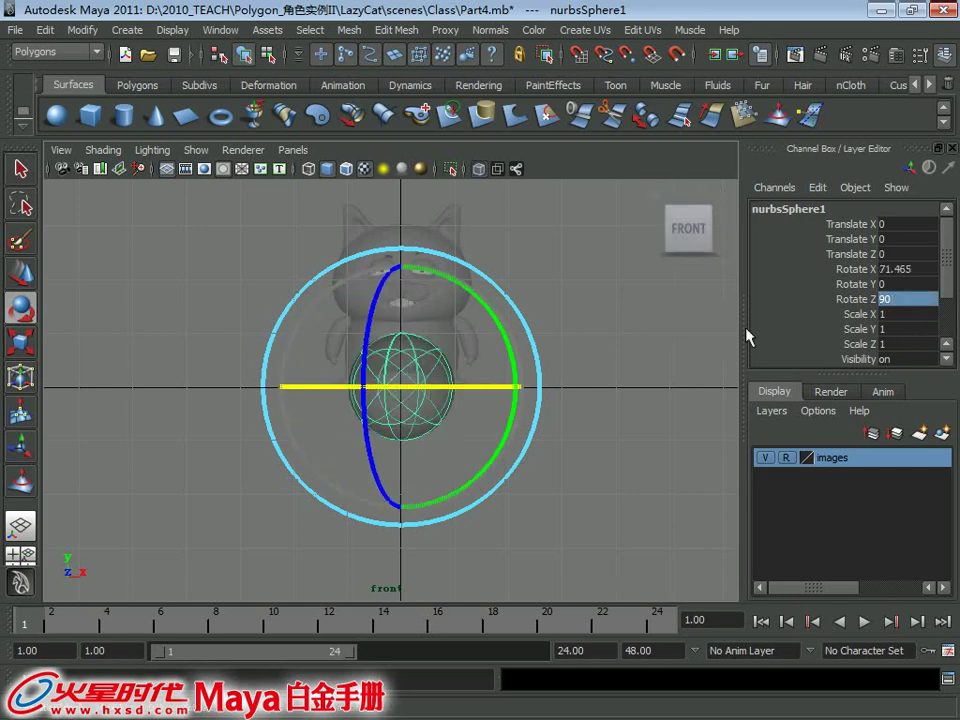
text(90)
key(Return)
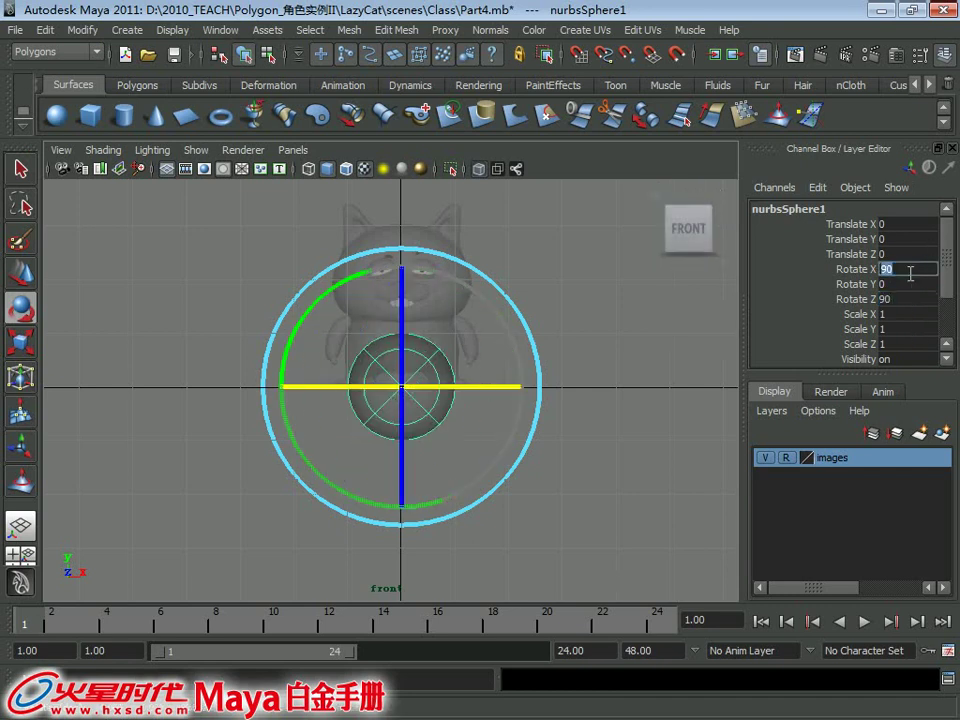
Step: Shrink the sphere to eye size and move it up onto the cat's eye
scroll(437, 331, up, 3)
key(w)
drag(396, 467, 431, 321)
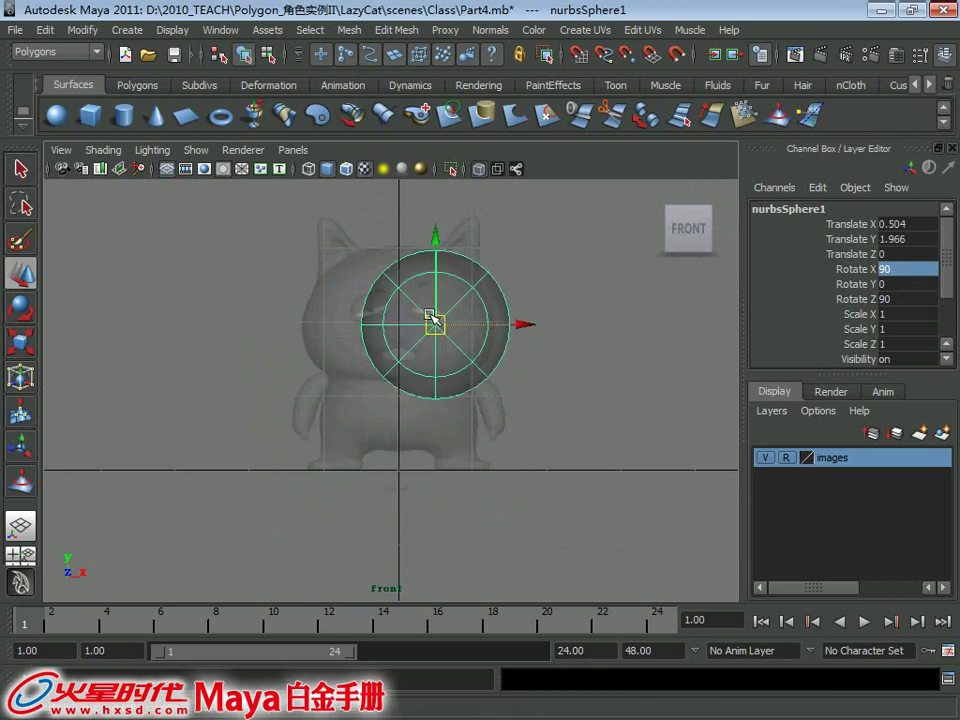
scroll(463, 462, up, 3)
key(r)
drag(470, 368, 274, 364)
key(w)
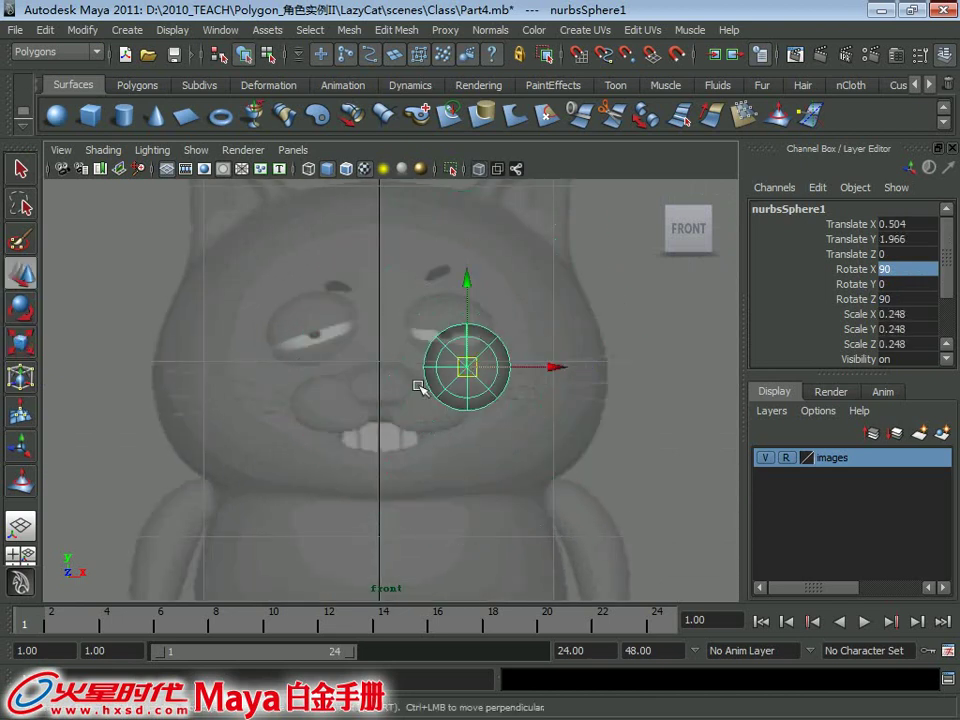
drag(465, 368, 450, 330)
key(f)
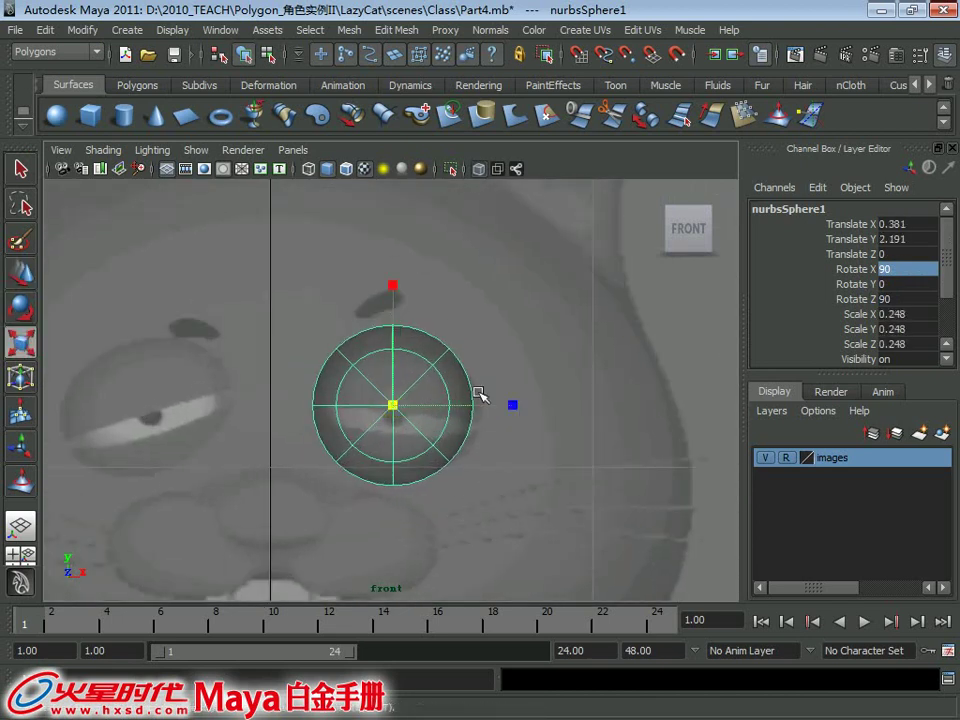
Step: Flatten and tilt the sphere to fit the eye: scale 0.181/0.217/0.255, Z rotation 82.992
drag(514, 407, 542, 407)
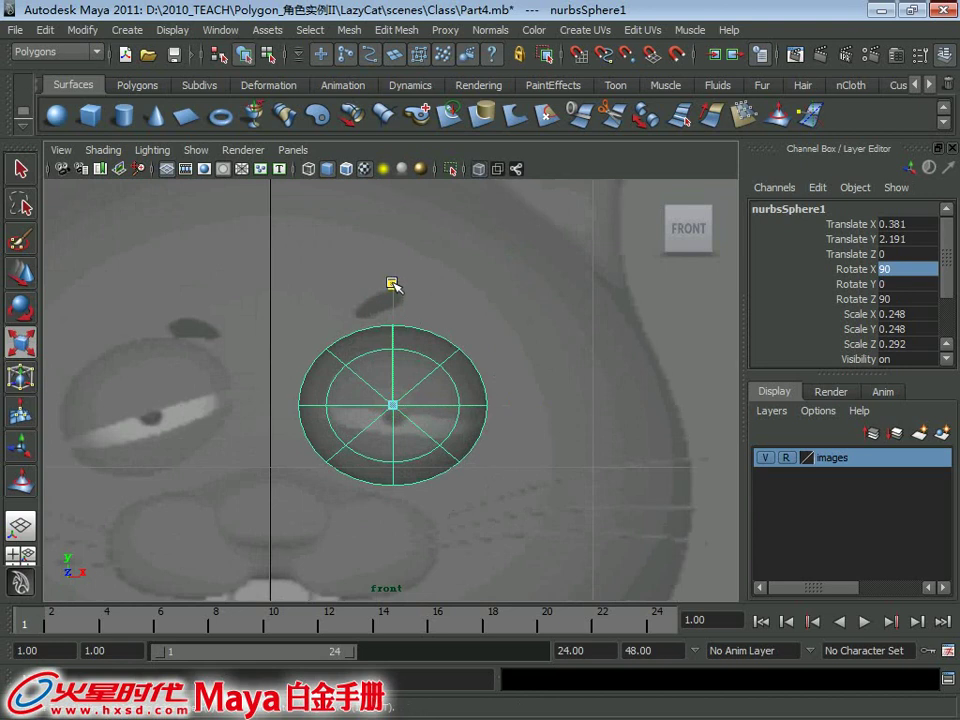
drag(391, 284, 392, 315)
mouse_move(392, 403)
mouse_down()
mouse_move(345, 398)
mouse_move(428, 413)
mouse_up()
key(w)
key(r)
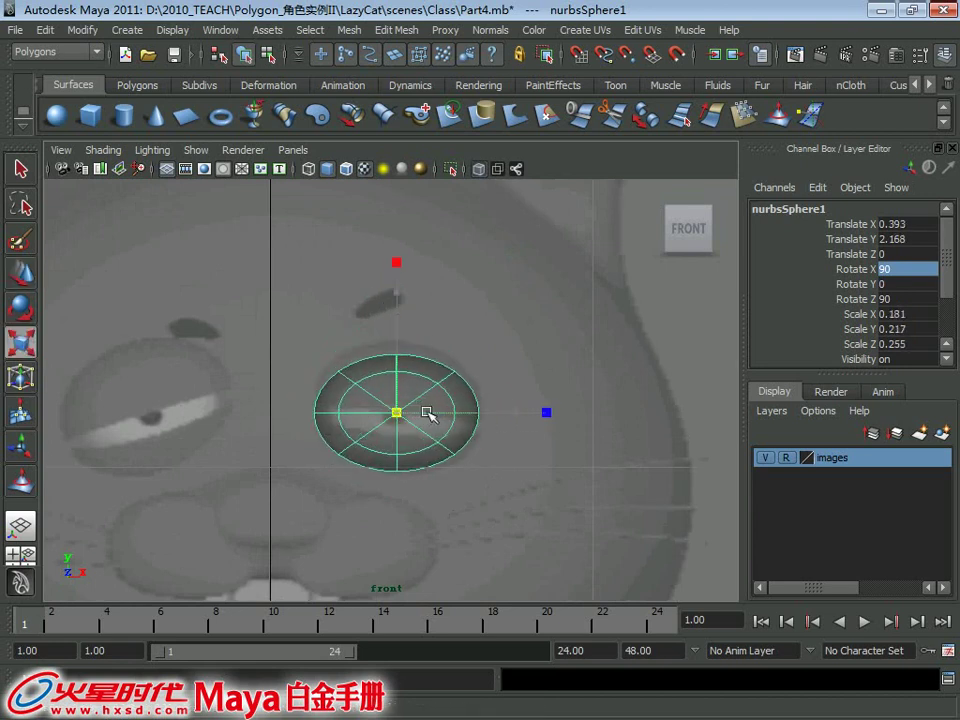
key(e)
drag(527, 358, 516, 392)
key(w)
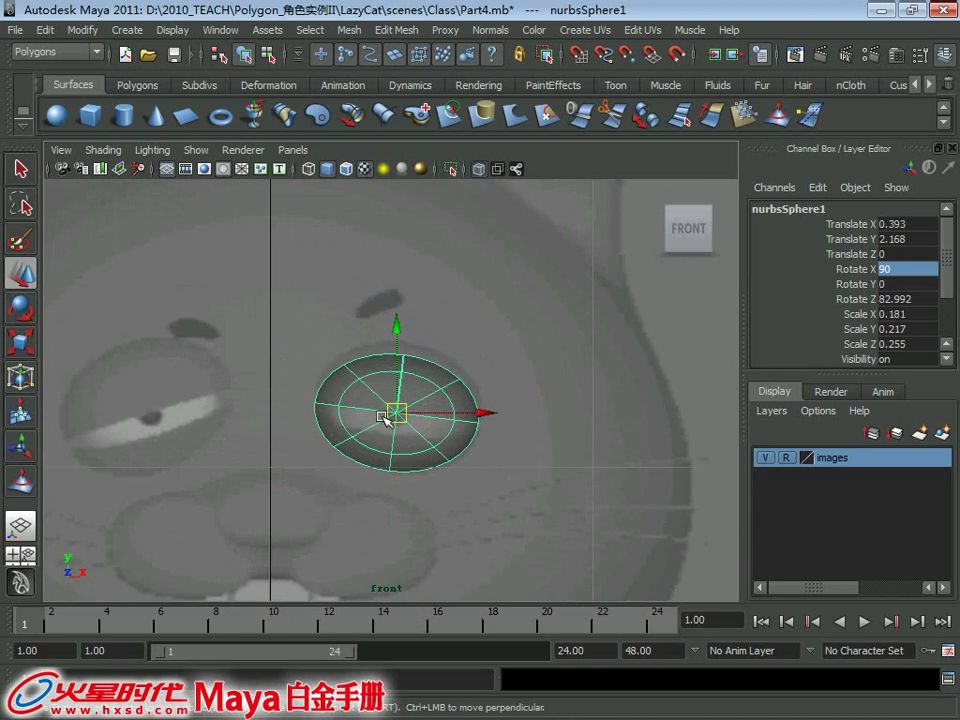
drag(385, 418, 430, 372)
key(space)
key(space)
click(172, 30)
mouse_move(188, 135)
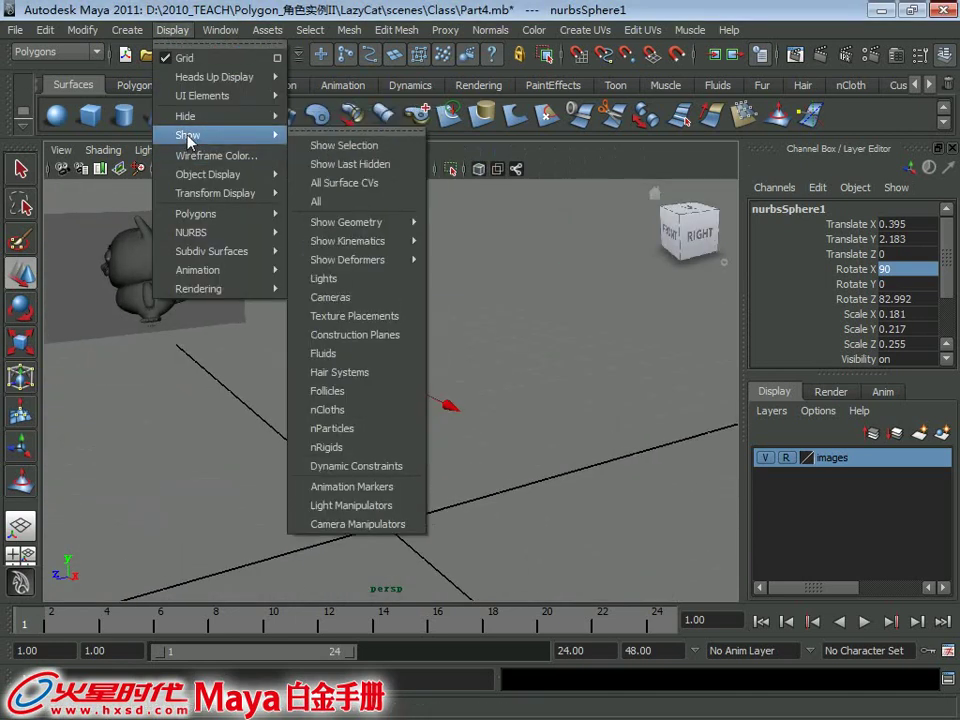
Step: Unhide the cat model and lower the eye sphere into its socket
click(316, 201)
alt+drag(482, 471, 300, 410)
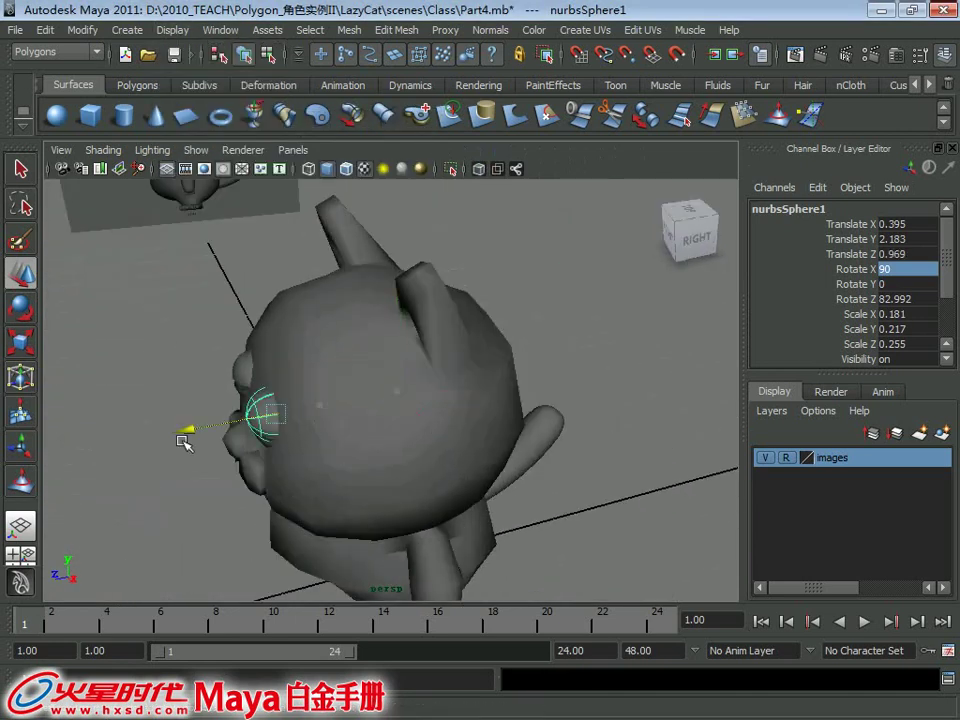
alt+drag(190, 445, 345, 330)
scroll(410, 305, up, 3)
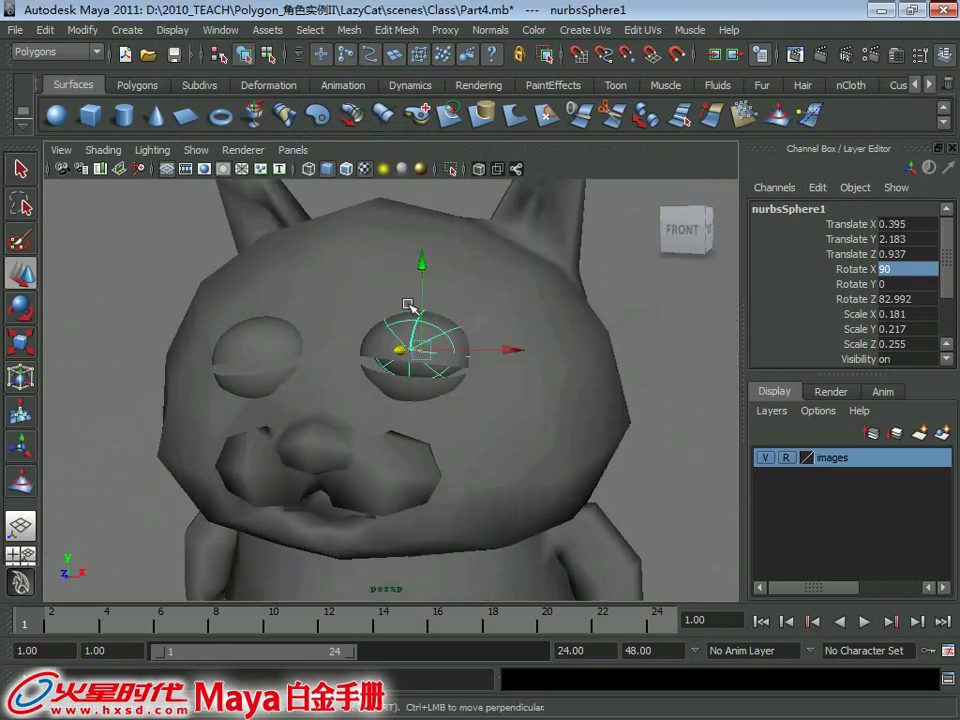
mouse_move(423, 268)
mouse_down()
mouse_move(350, 403)
mouse_move(331, 388)
mouse_up()
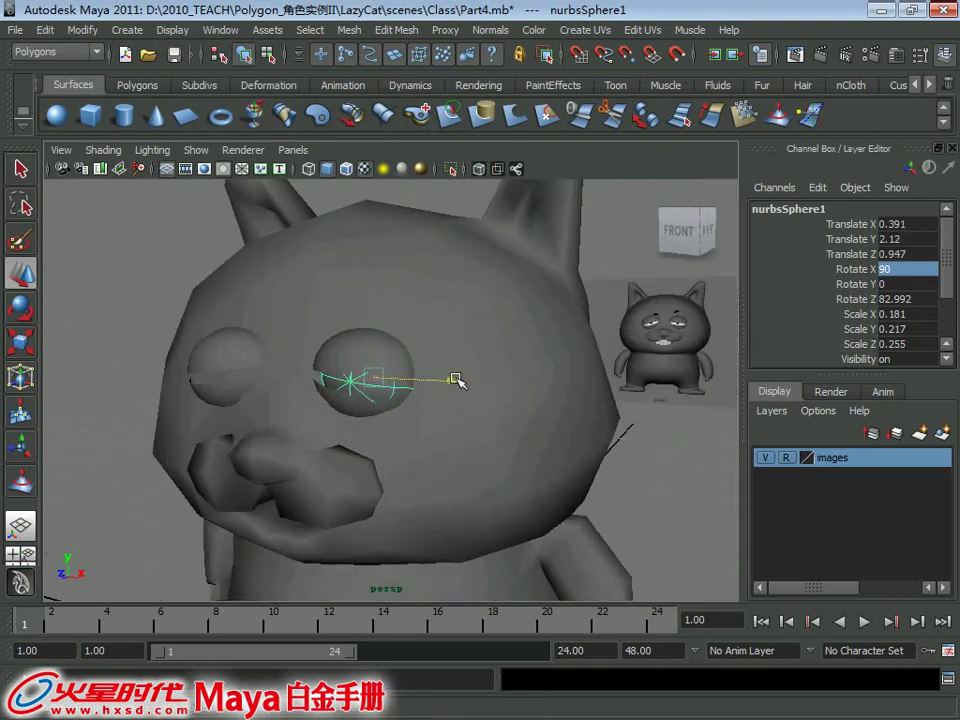
alt+drag(452, 380, 412, 378)
Step: Group the eye sphere with its pivot at the origin and frame the head in front view
key(ctrl+g)
click(903, 315)
text(-1)
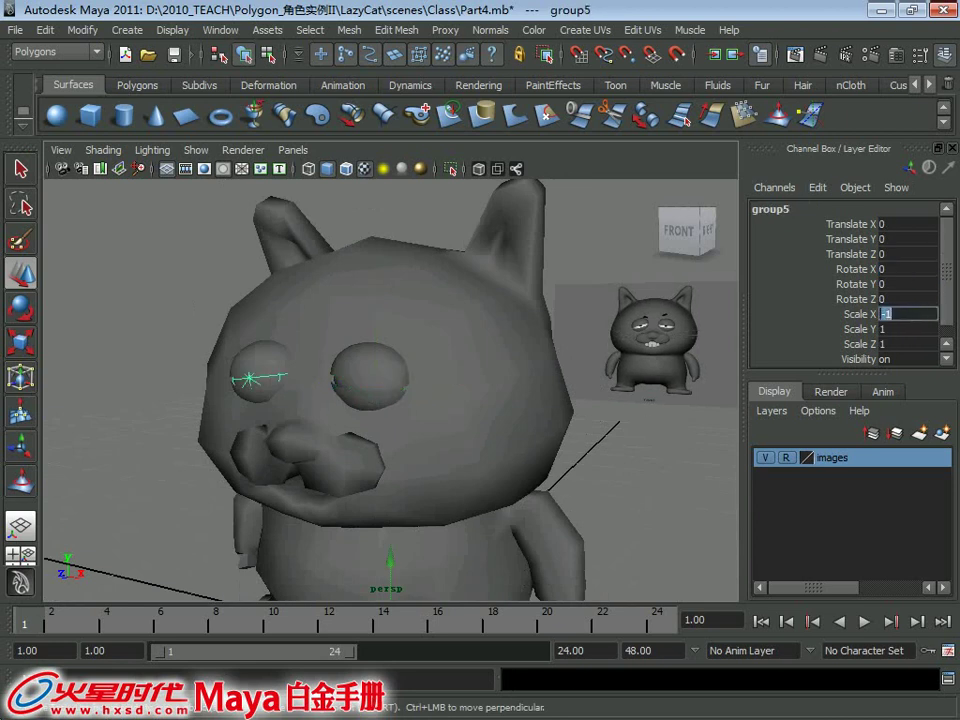
scroll(189, 401, down, 5)
key(space)
key(space)
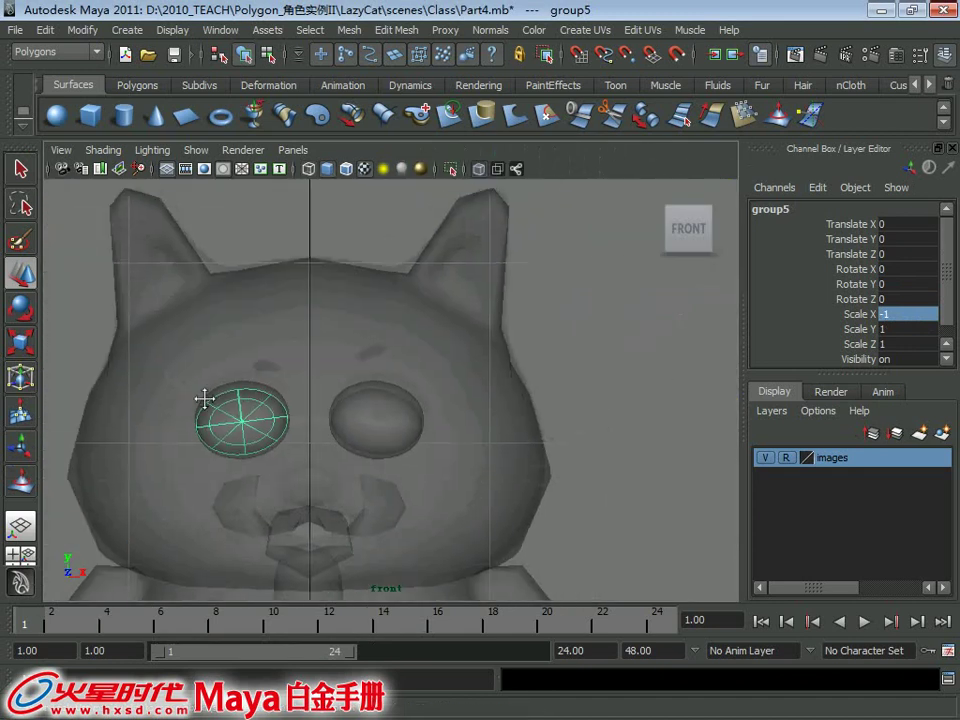
scroll(204, 399, down, 1)
scroll(396, 461, up, 2)
alt+middle_drag(396, 461, 380, 510)
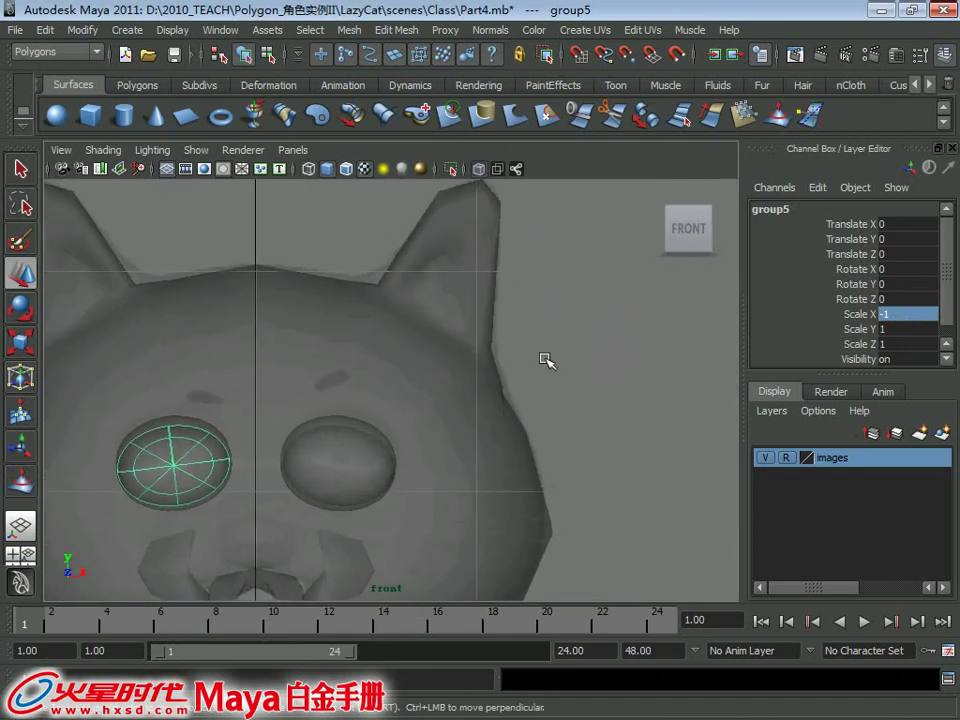
click(135, 86)
Step: Create a polygon cube above the head and smooth it into a rounded octagon
click(343, 347)
scroll(343, 347, down, 5)
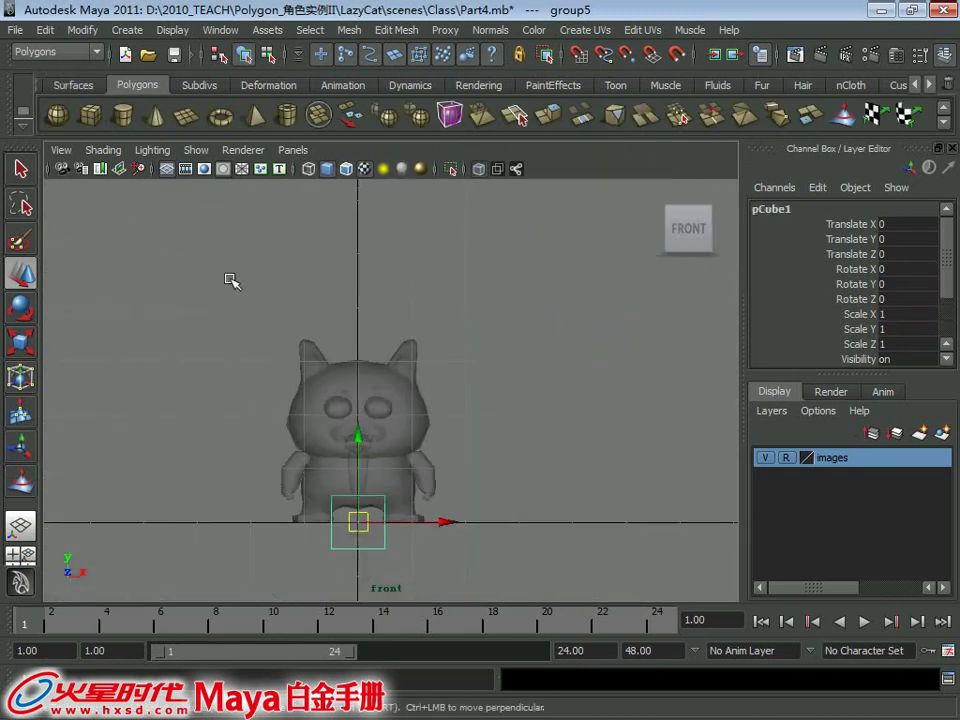
scroll(311, 553, up, 3)
drag(311, 553, 343, 236)
scroll(347, 449, up, 2)
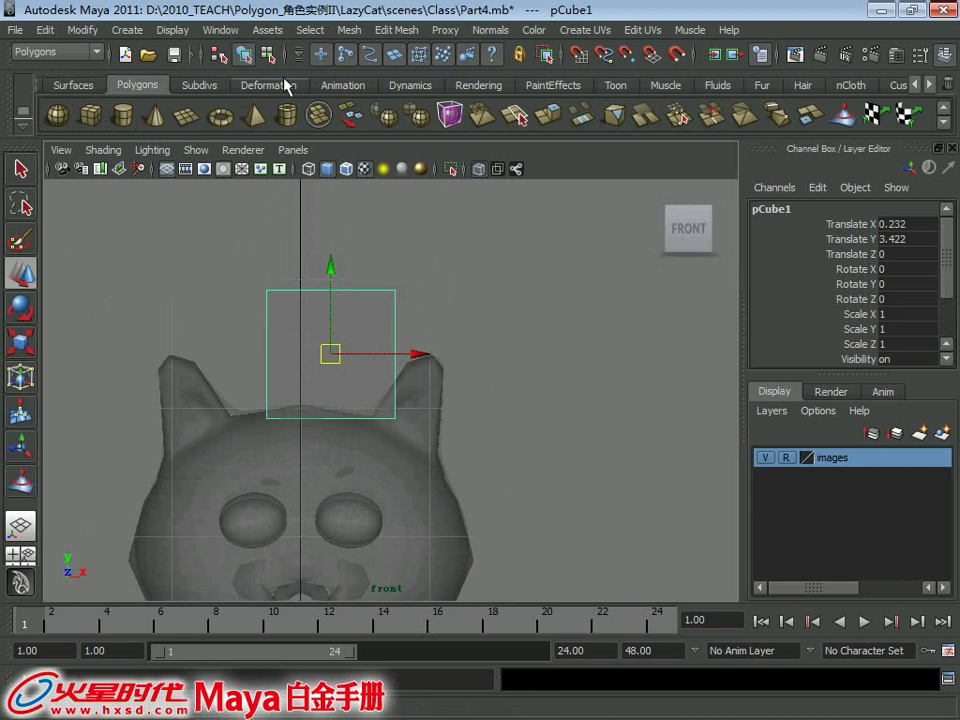
click(265, 30)
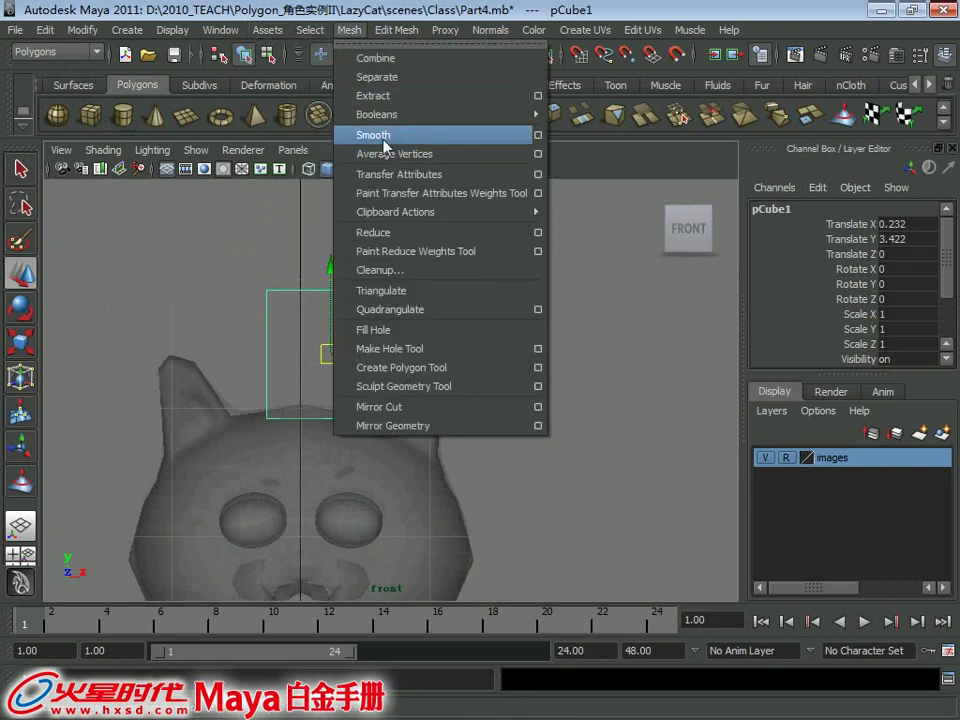
click(287, 104)
scroll(355, 337, up, 2)
right_drag(318, 318, 385, 291)
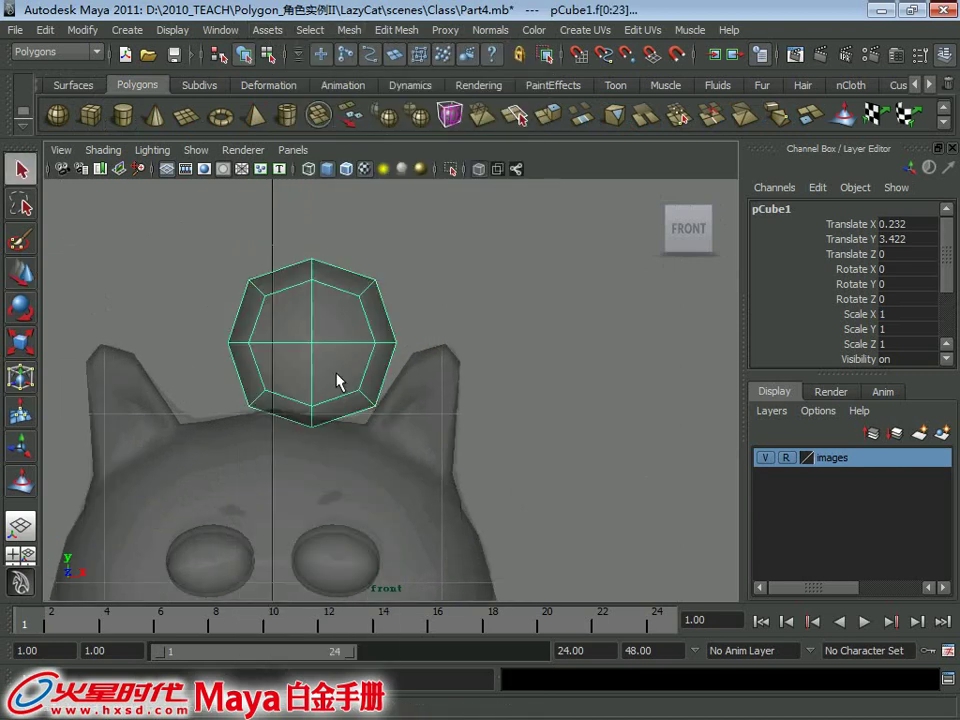
Step: Scale the octagon to 0.13 and place it just above the right eye
drag(313, 349, 343, 450)
scroll(377, 476, up, 2)
key(r)
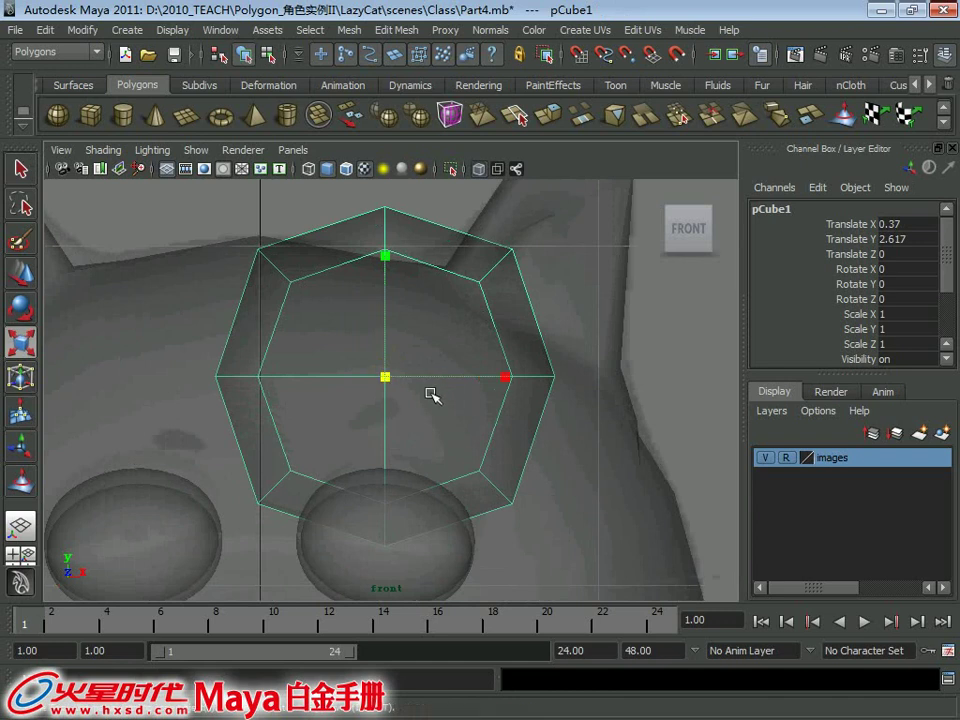
drag(386, 377, 285, 388)
key(w)
mouse_move(386, 373)
mouse_down()
mouse_move(377, 416)
mouse_move(281, 450)
mouse_up()
scroll(400, 460, up, 3)
key(r)
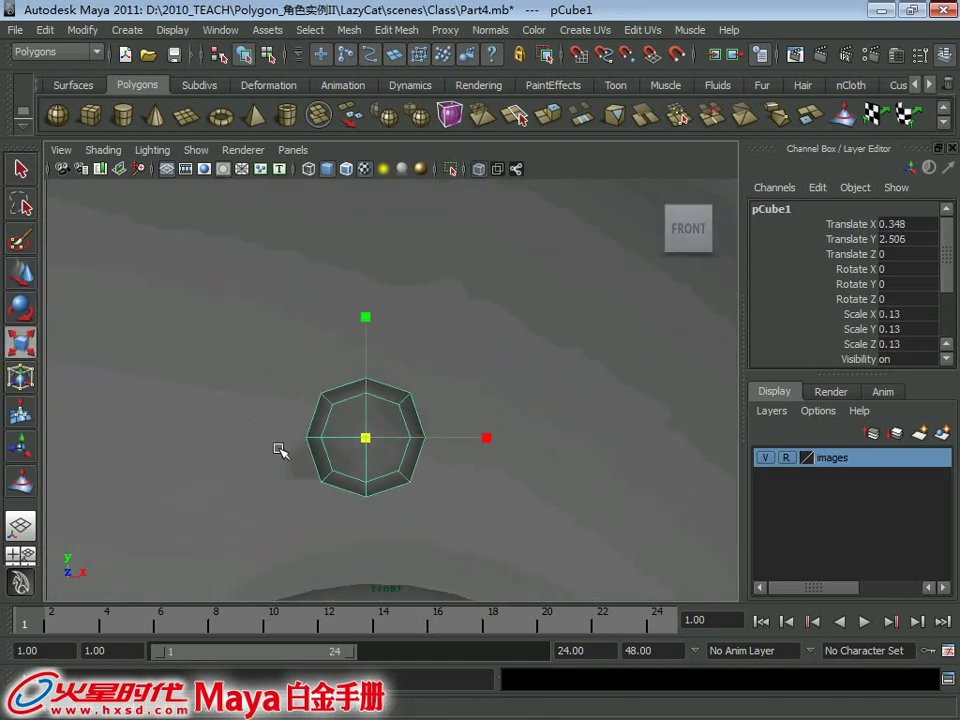
key(w)
drag(370, 440, 350, 437)
right_drag(321, 315, 285, 322)
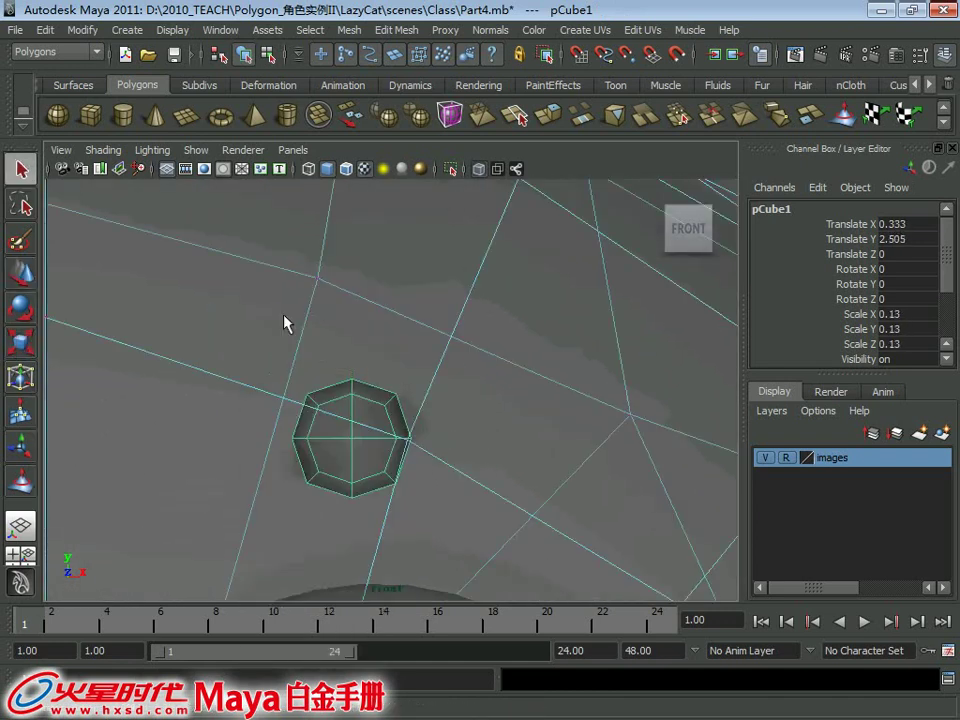
scroll(352, 392, down, 5)
Step: Pull the octagon's left vertices down and inward and raise the bottom vertices to narrow it
click(484, 316)
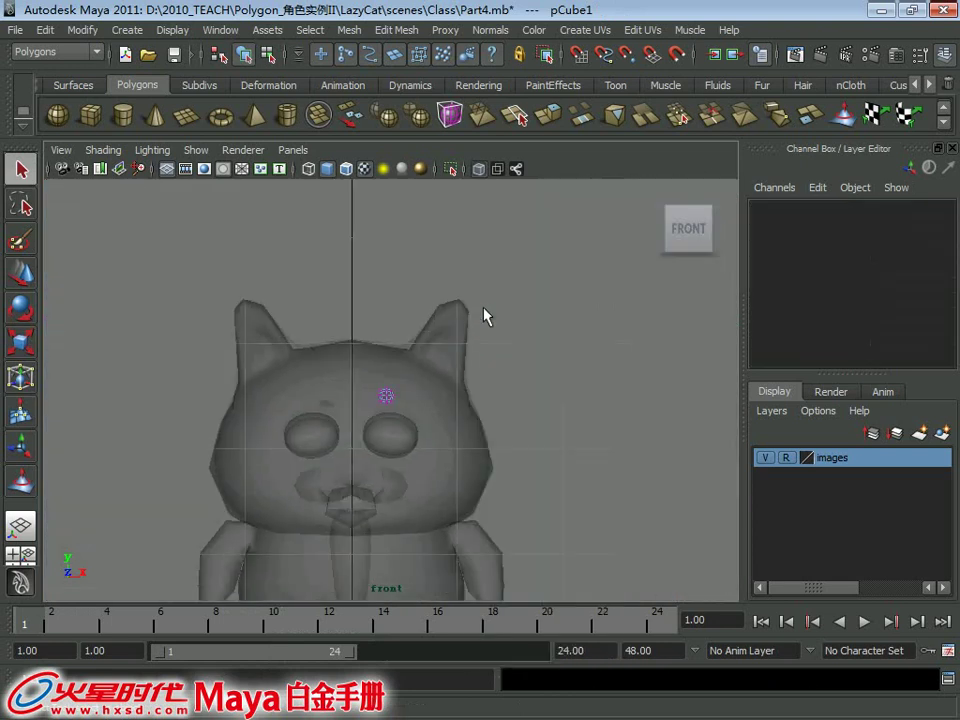
alt+right_drag(484, 316, 699, 580)
scroll(315, 414, up, 2)
scroll(360, 392, down, 4)
drag(322, 374, 358, 478)
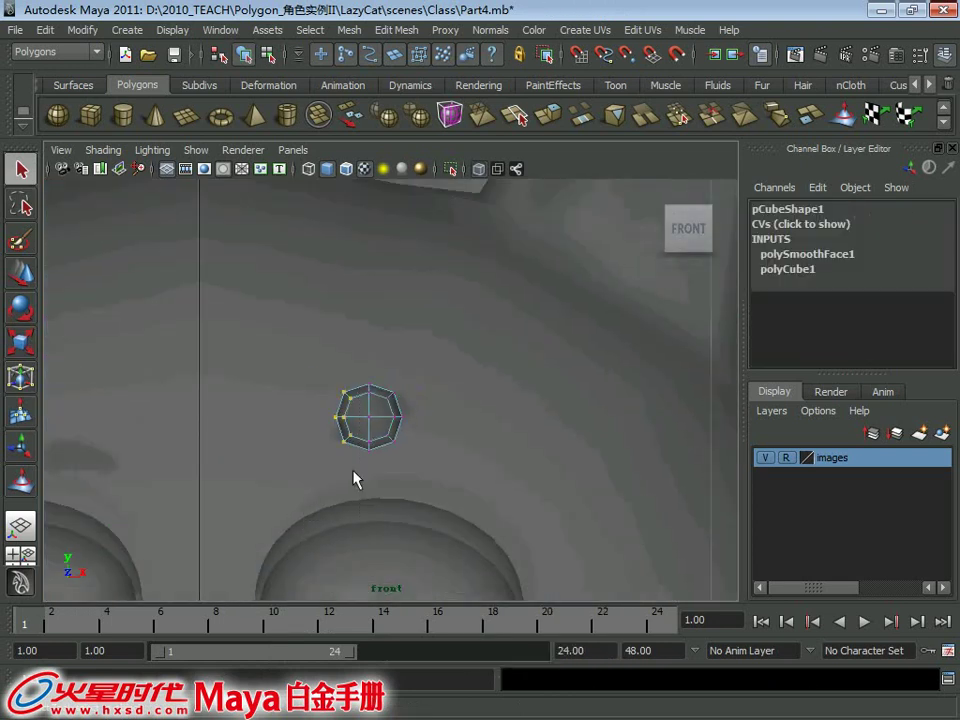
key(w)
key(w)
drag(337, 414, 333, 428)
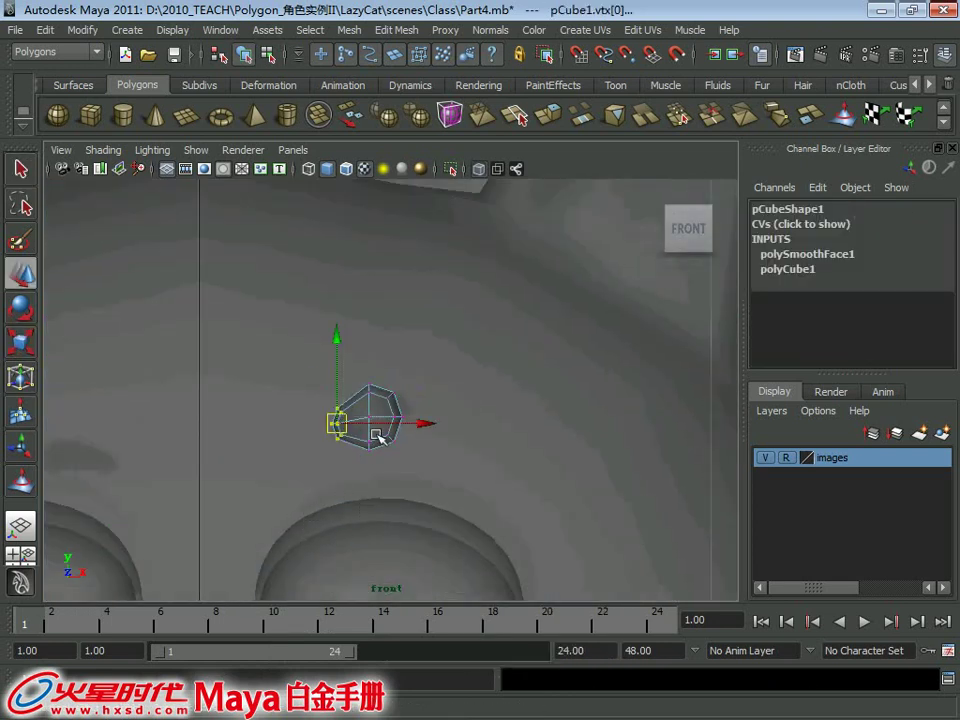
key(e)
key(w)
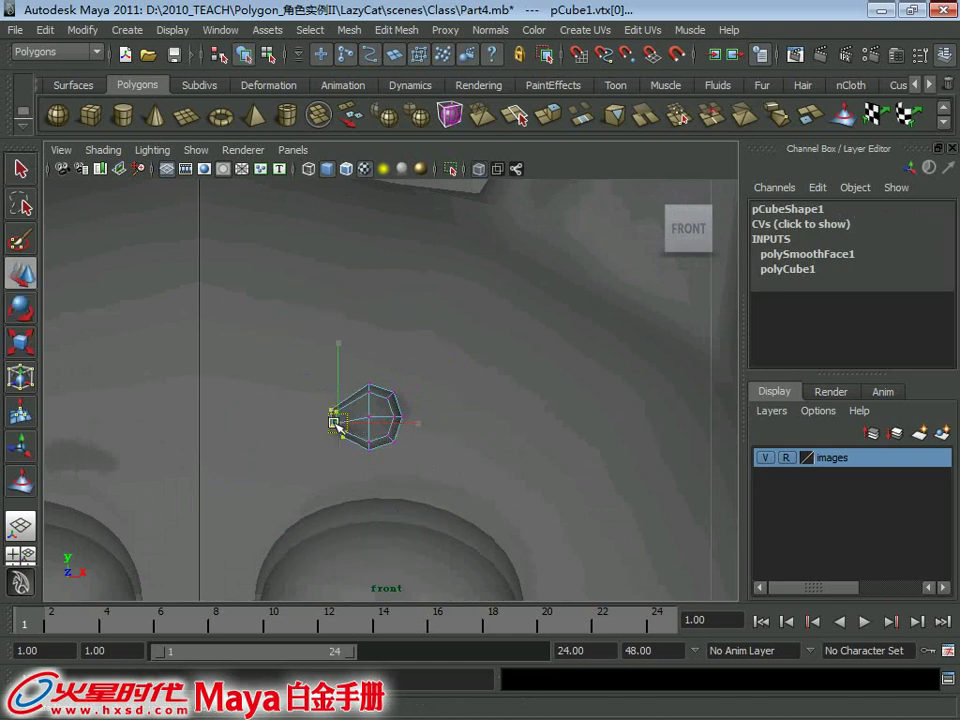
key(q)
key(w)
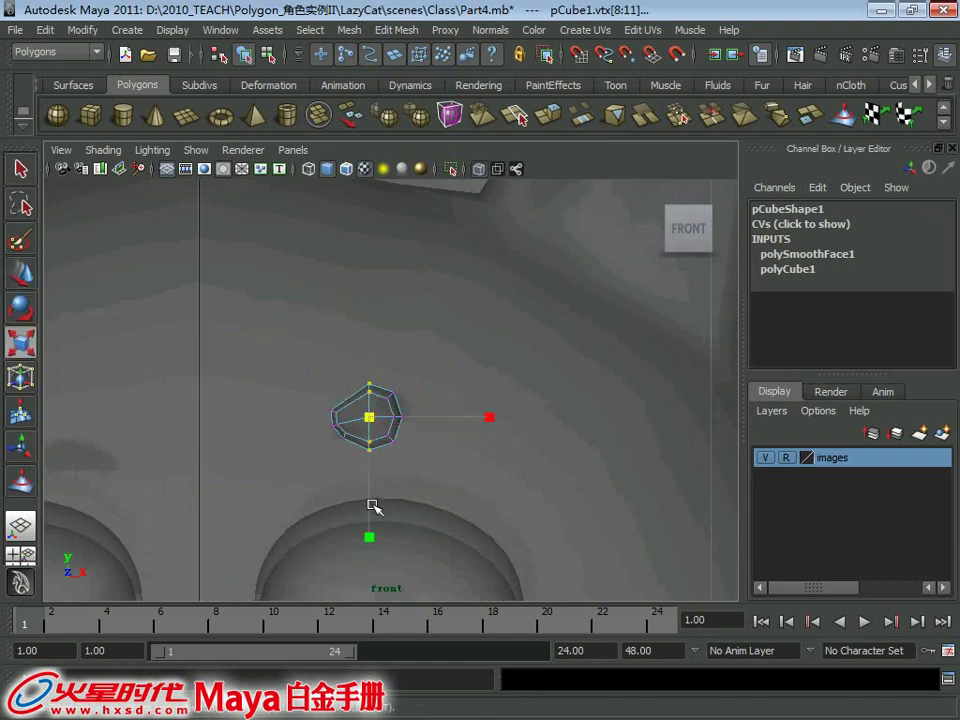
drag(373, 533, 380, 498)
Step: Adjust the right tip and left-end vertices to taper the shape into an eyebrow wedge
key(q)
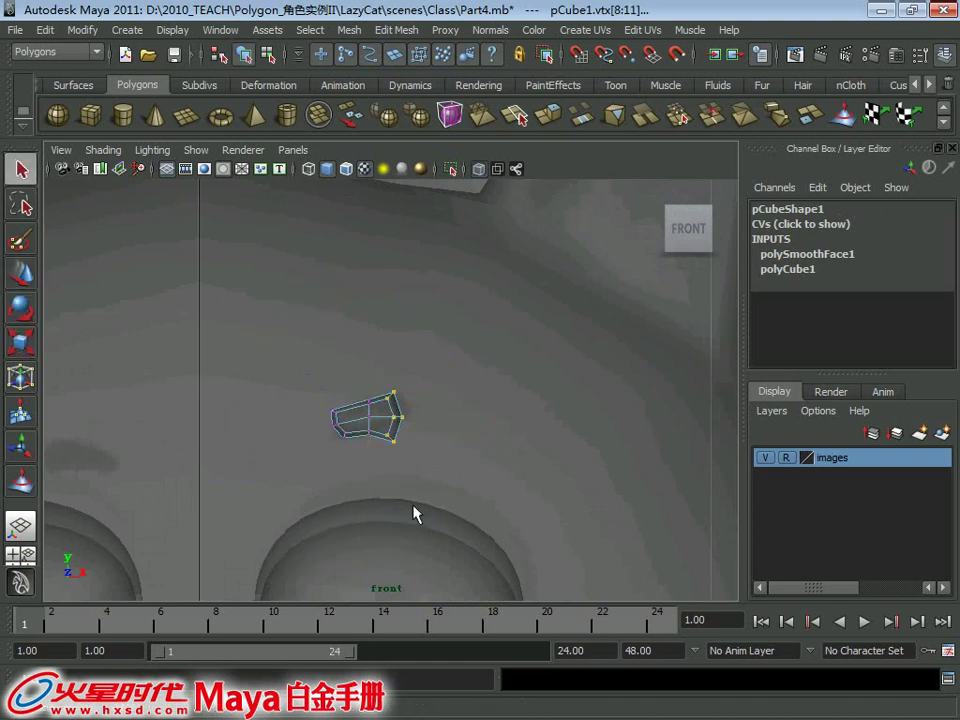
click(407, 411)
key(w)
key(r)
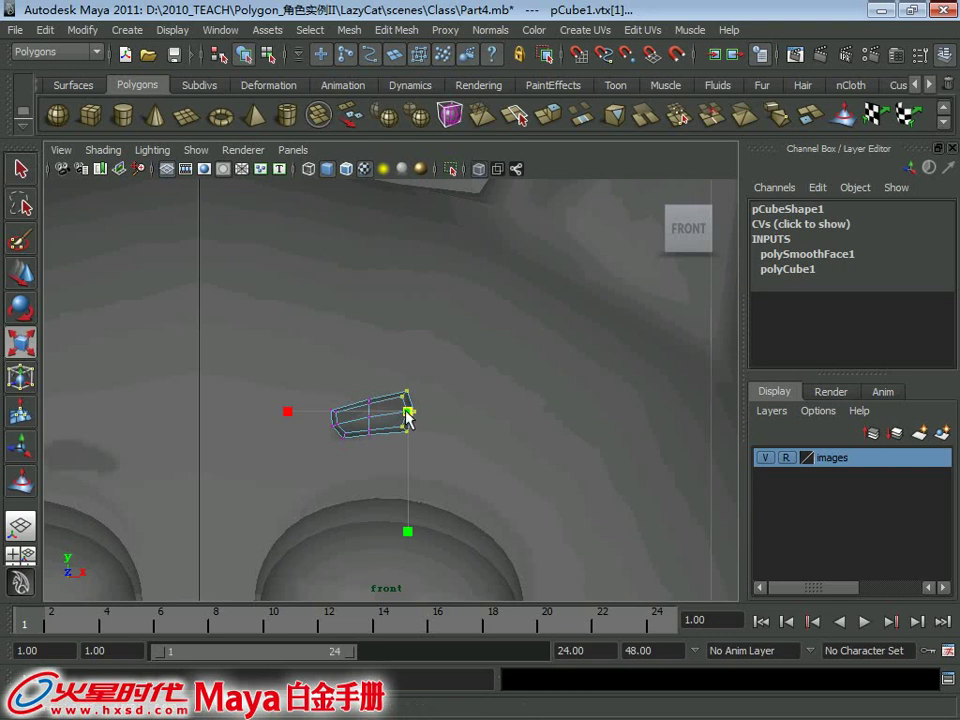
key(w)
key(q)
scroll(411, 433, up, 2)
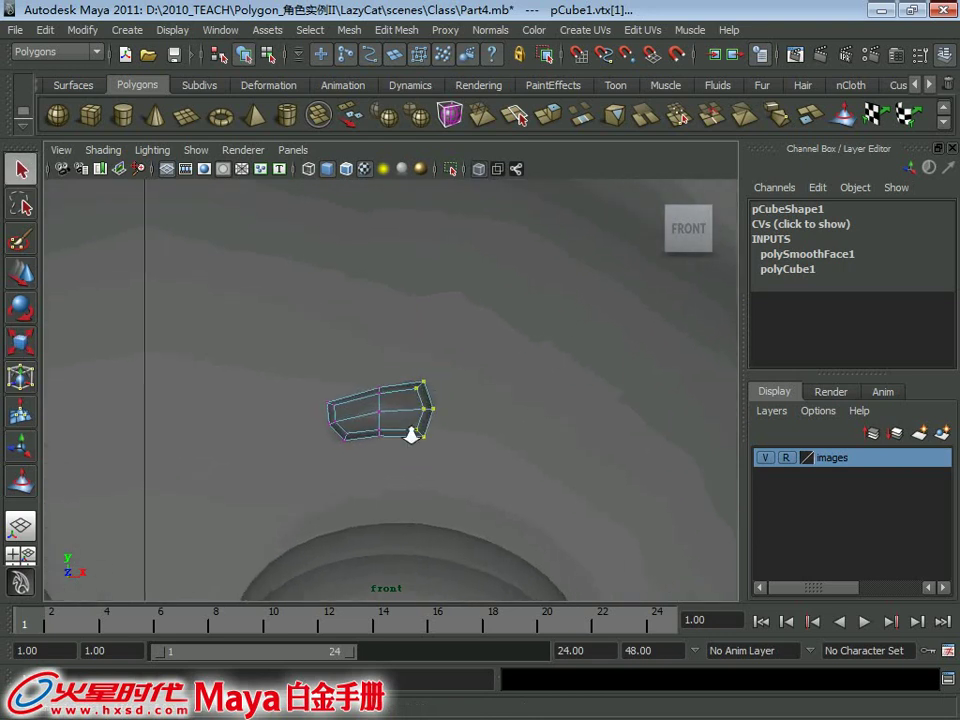
key(r)
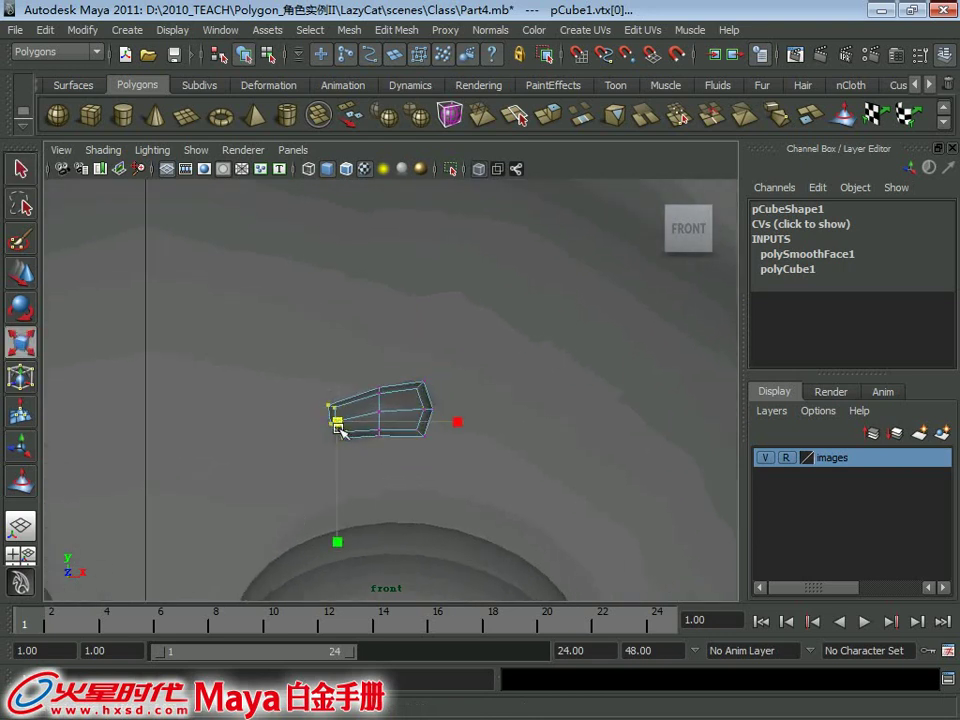
key(w)
mouse_move(574, 325)
mouse_down()
mouse_move(459, 326)
mouse_move(369, 288)
mouse_up()
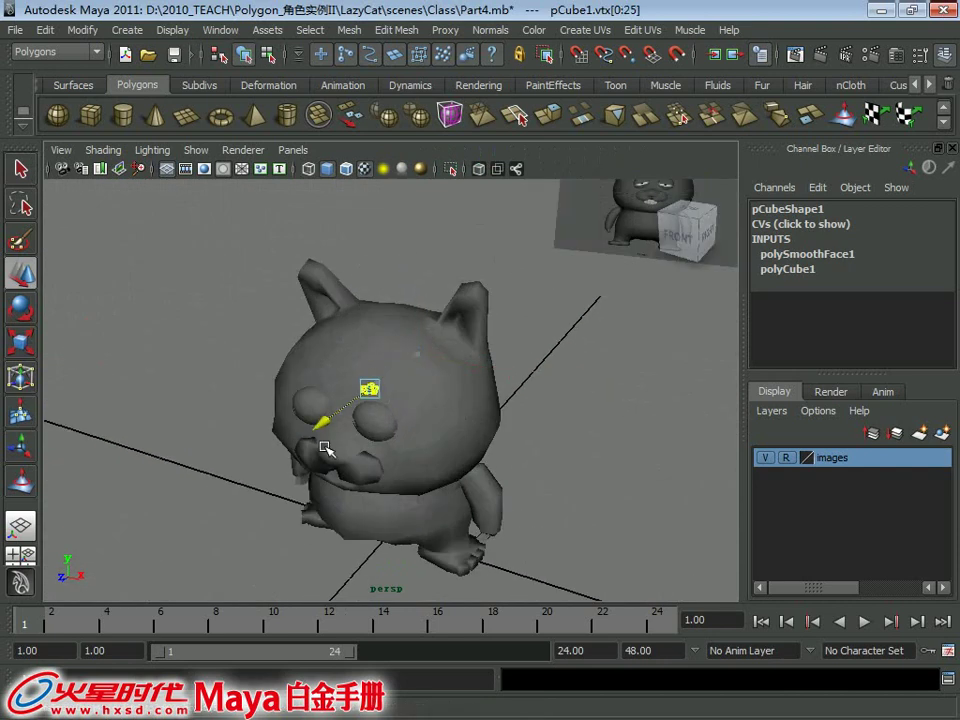
key(f)
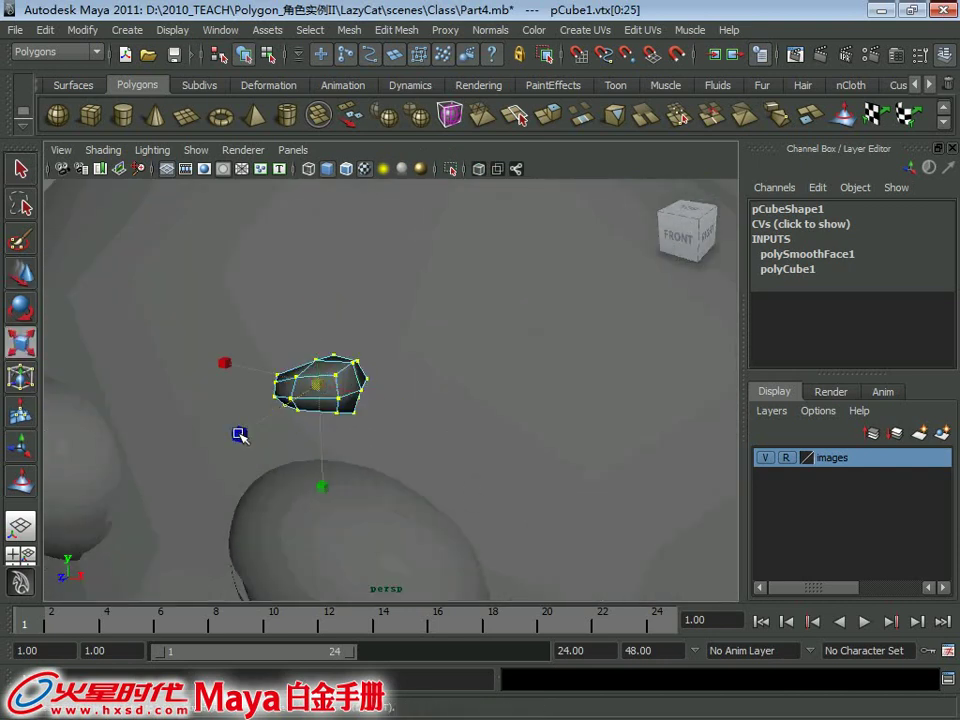
key(q)
right_drag(326, 316, 257, 315)
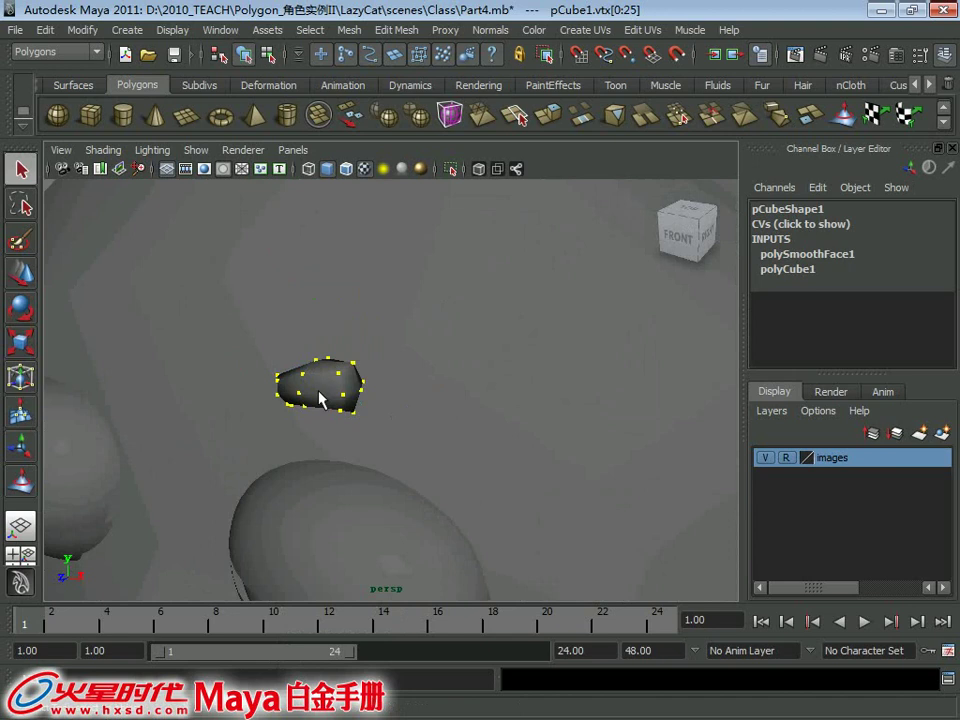
Step: Center the eyebrow's pivot with the CP shelf button and group it with Ctrl+G
key(F8)
alt+right_drag(318, 398, 223, 336)
key(w)
mouse_move(428, 332)
alt+mouse_down()
mouse_move(527, 358)
mouse_move(336, 200)
alt+mouse_up()
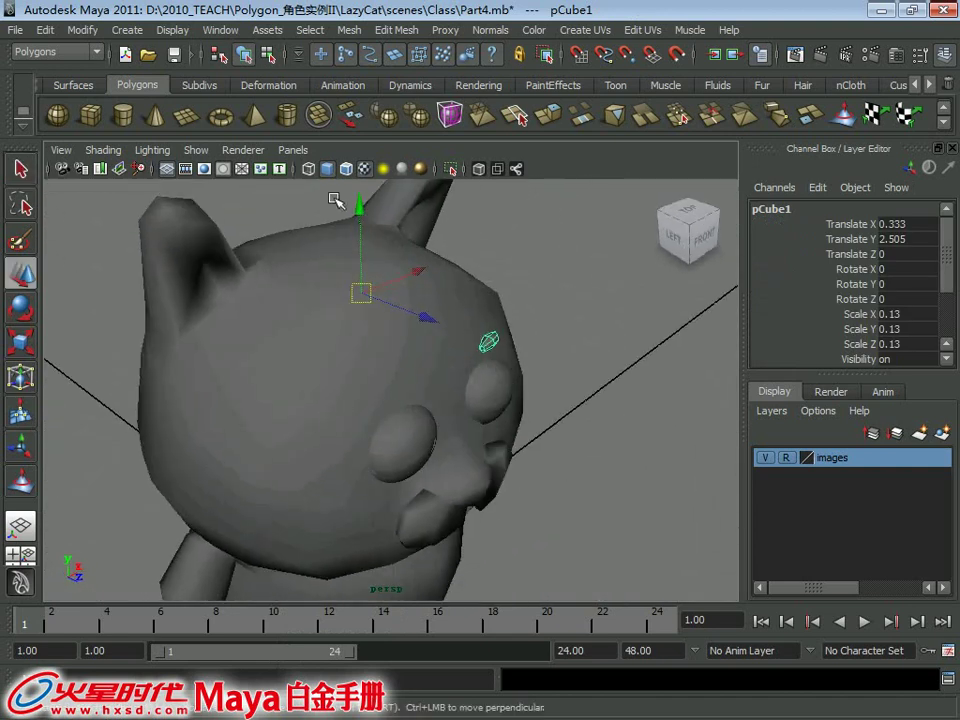
click(908, 87)
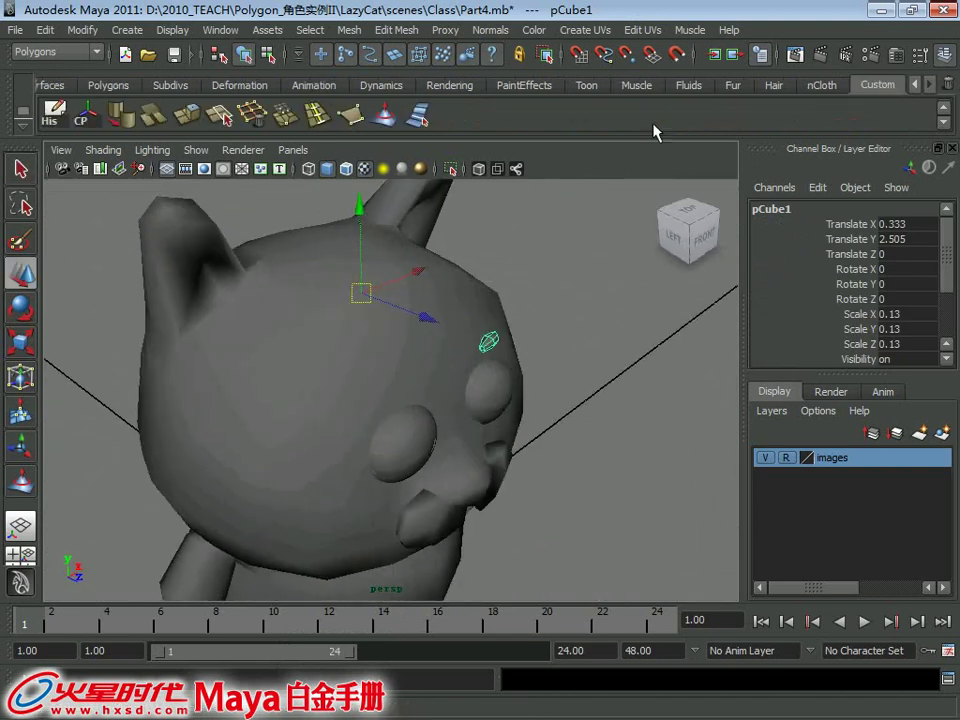
click(80, 113)
alt+drag(231, 253, 431, 360)
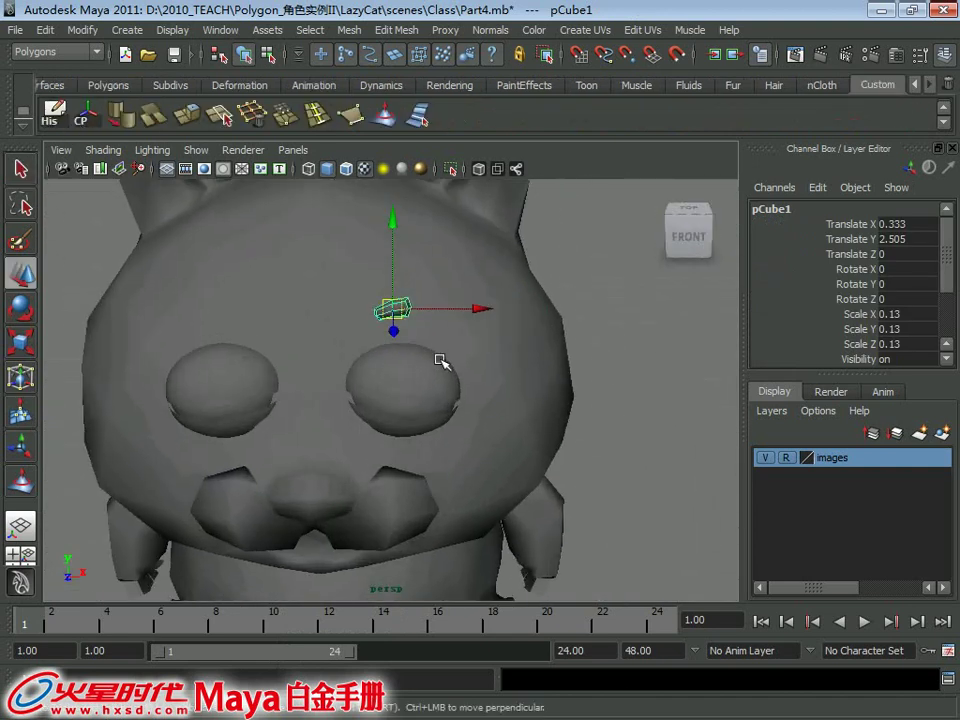
key(ctrl+g)
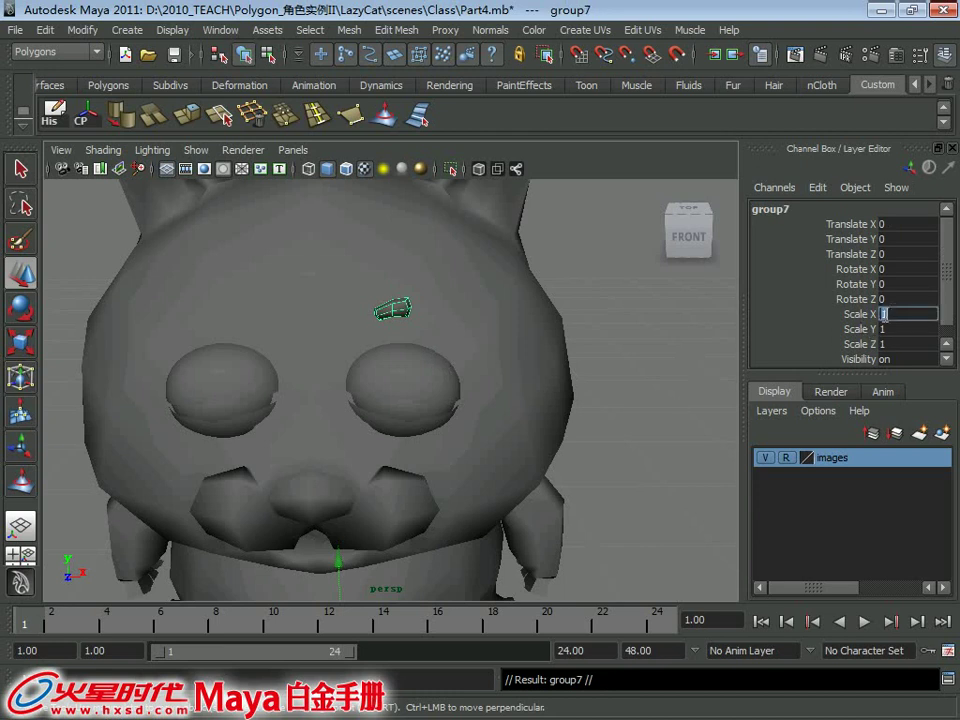
text(-1)
Step: Mirror group7 to the other eye at Scale X -1.107 and lower it to Translate Y -0.062
scroll(663, 425, down, 5)
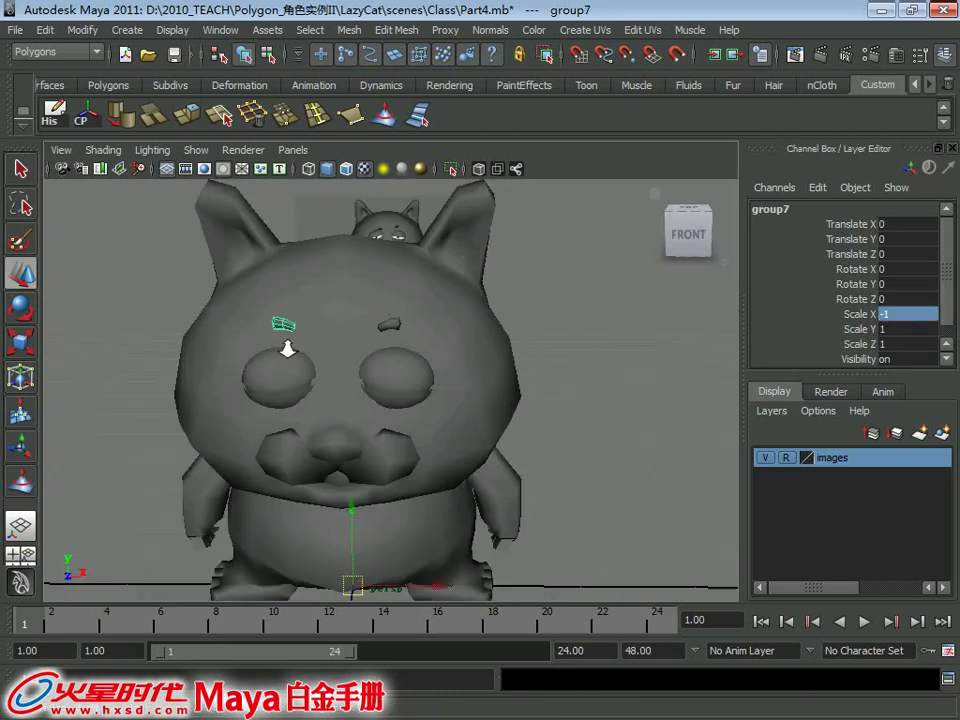
scroll(663, 425, down, 3)
key(r)
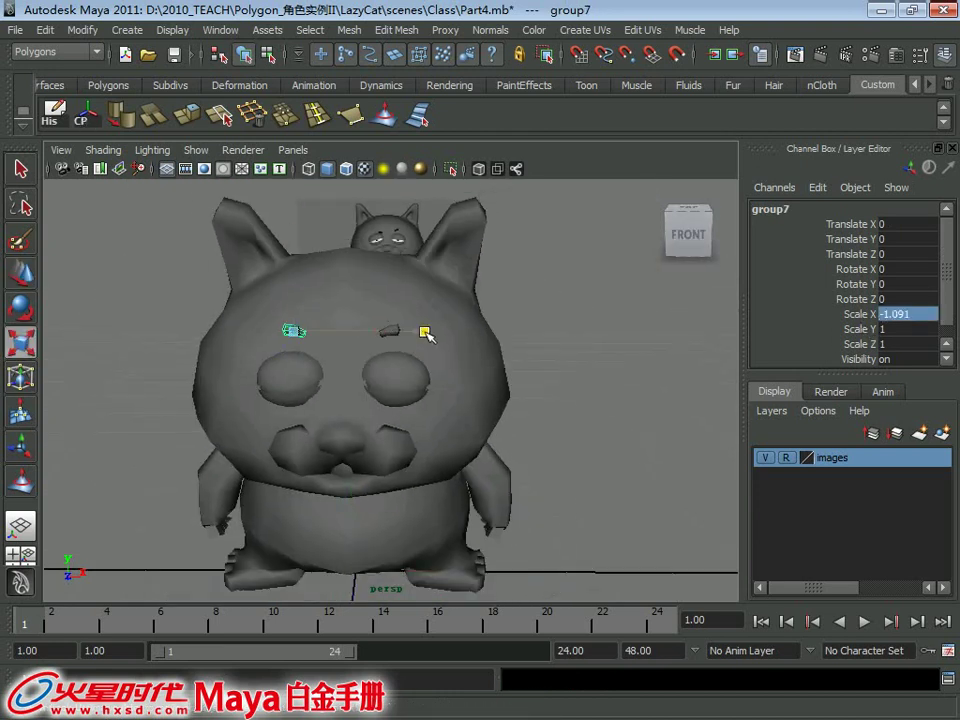
scroll(338, 275, up, 3)
key(w)
drag(208, 216, 199, 221)
scroll(290, 237, down, 3)
mouse_move(300, 245)
alt+mouse_down()
mouse_move(454, 321)
mouse_move(364, 332)
alt+mouse_up()
key(space)
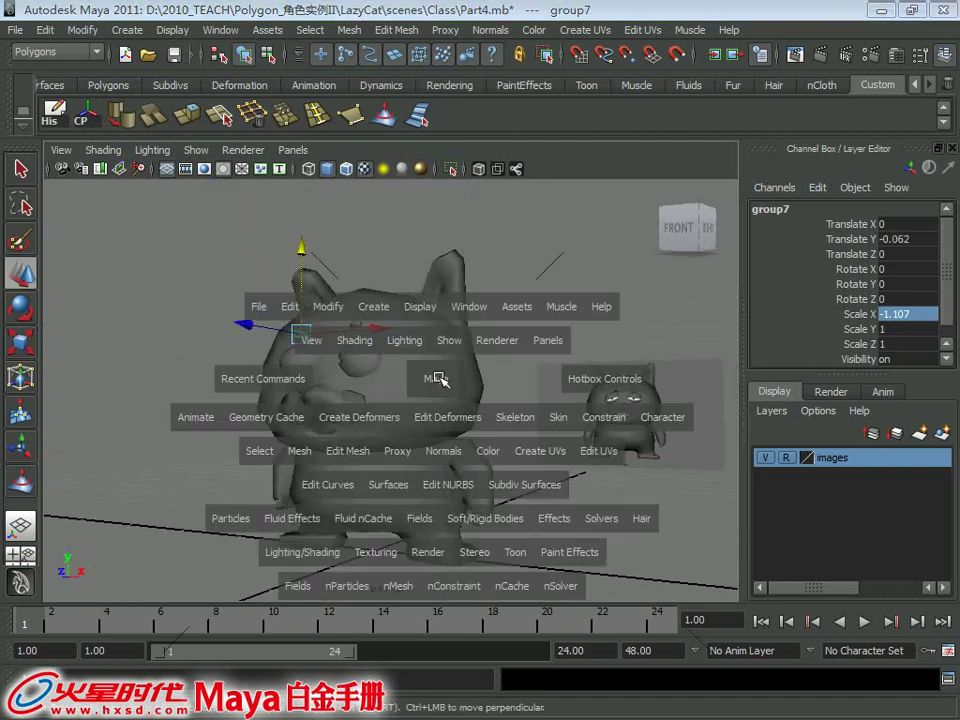
scroll(290, 450, down, 3)
key(space)
scroll(278, 396, up, 1)
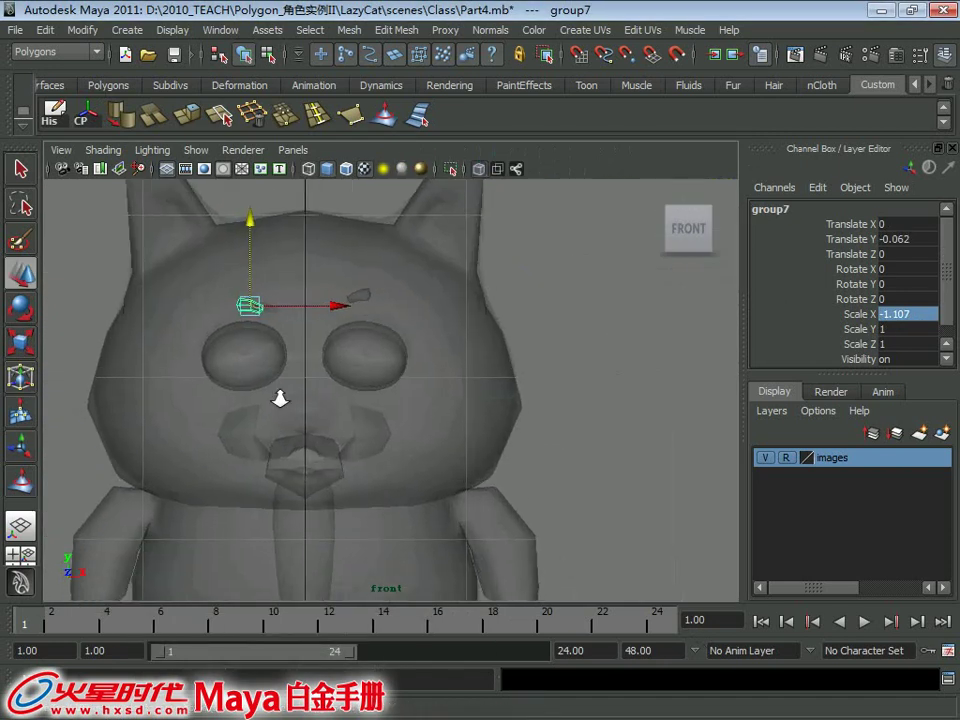
scroll(305, 452, up, 3)
scroll(305, 452, up, 2)
Step: Draw a whisker curve starting on the cat's cheek with the CV curve tool
click(127, 30)
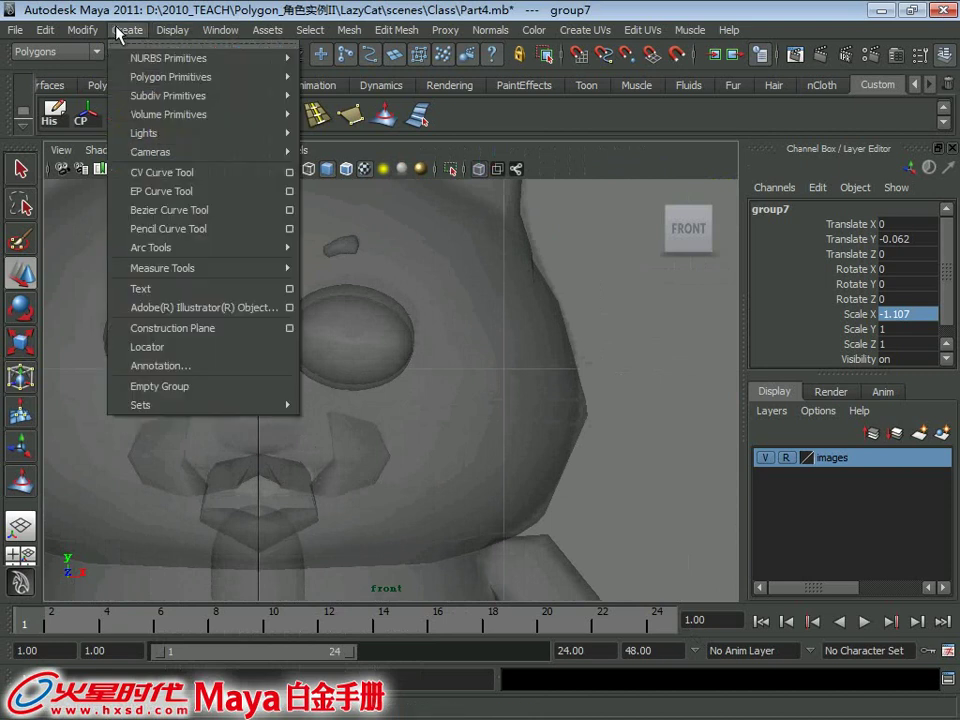
click(140, 169)
scroll(407, 461, up, 1)
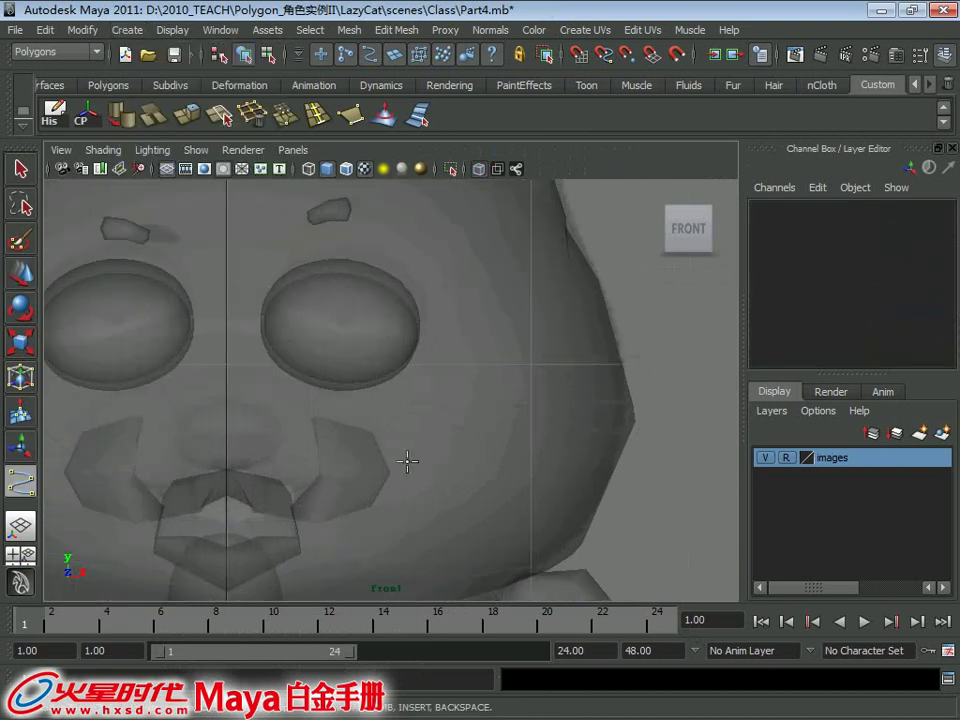
click(350, 443)
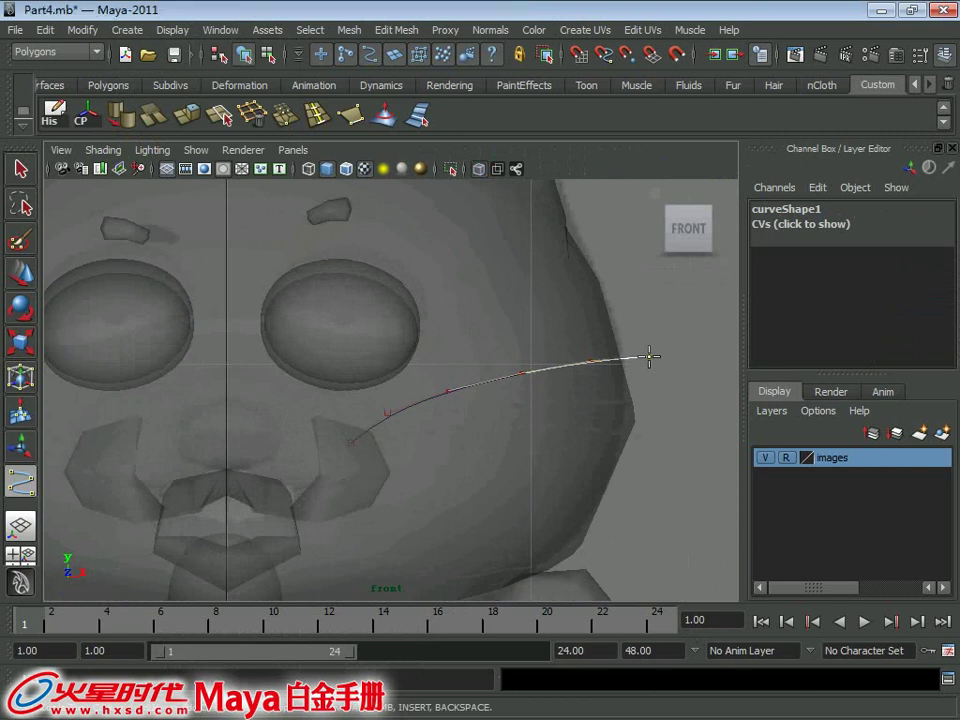
key(Return)
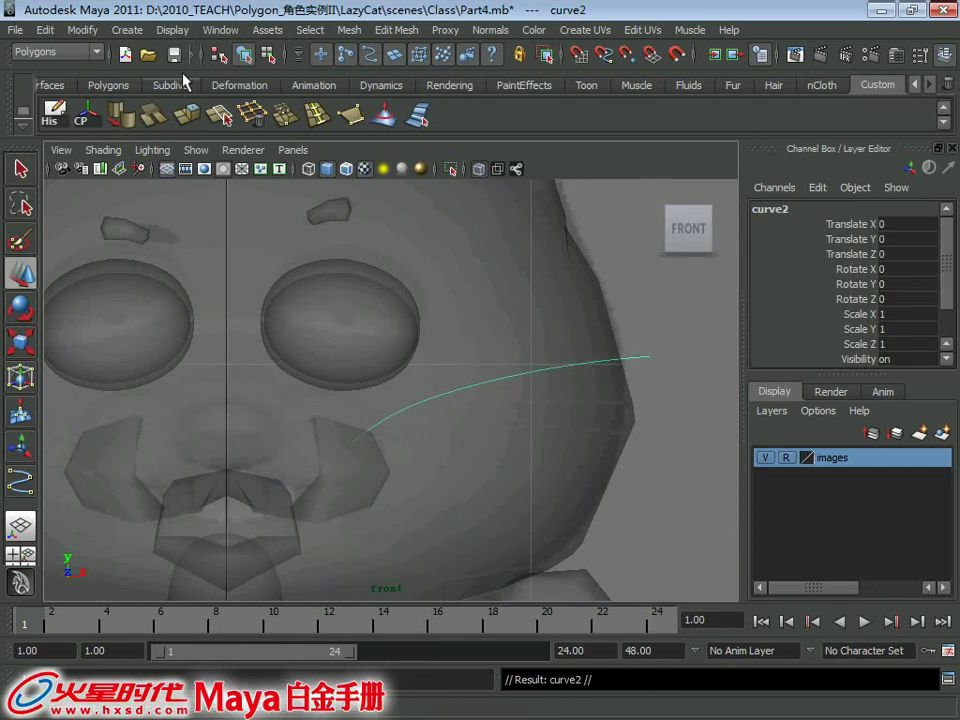
Step: Position the copied whisker below the first, tilted downward and slightly shortened
key(w)
mouse_move(500, 400)
mouse_down()
mouse_move(503, 428)
mouse_move(482, 422)
mouse_up()
key(e)
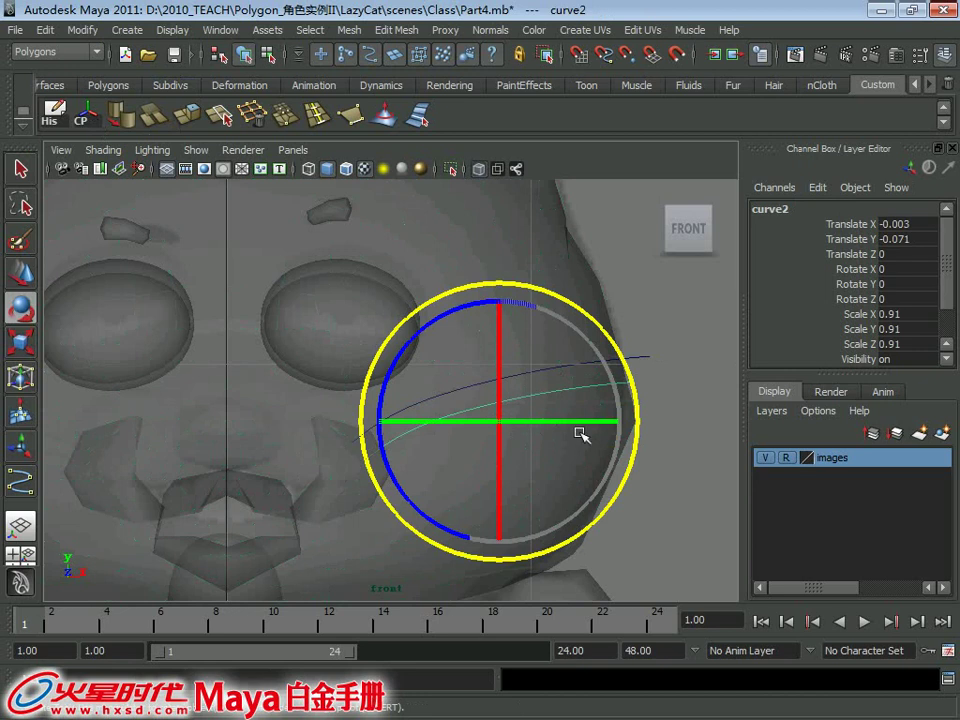
drag(460, 313, 493, 300)
key(w)
mouse_move(491, 405)
mouse_down()
mouse_move(508, 444)
mouse_move(503, 425)
mouse_move(494, 427)
mouse_up()
key(r)
key(w)
key(r)
drag(605, 455, 609, 455)
key(w)
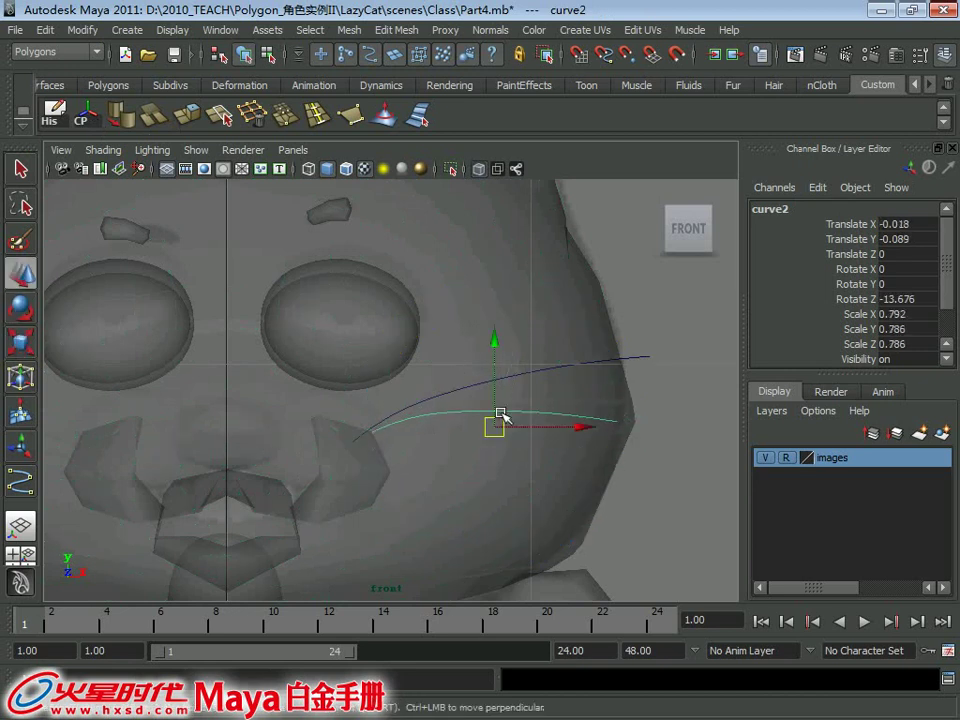
drag(499, 420, 508, 418)
Step: Tilt curve2 to a shallower angle and nudge it slightly down and left
key(e)
drag(442, 331, 435, 326)
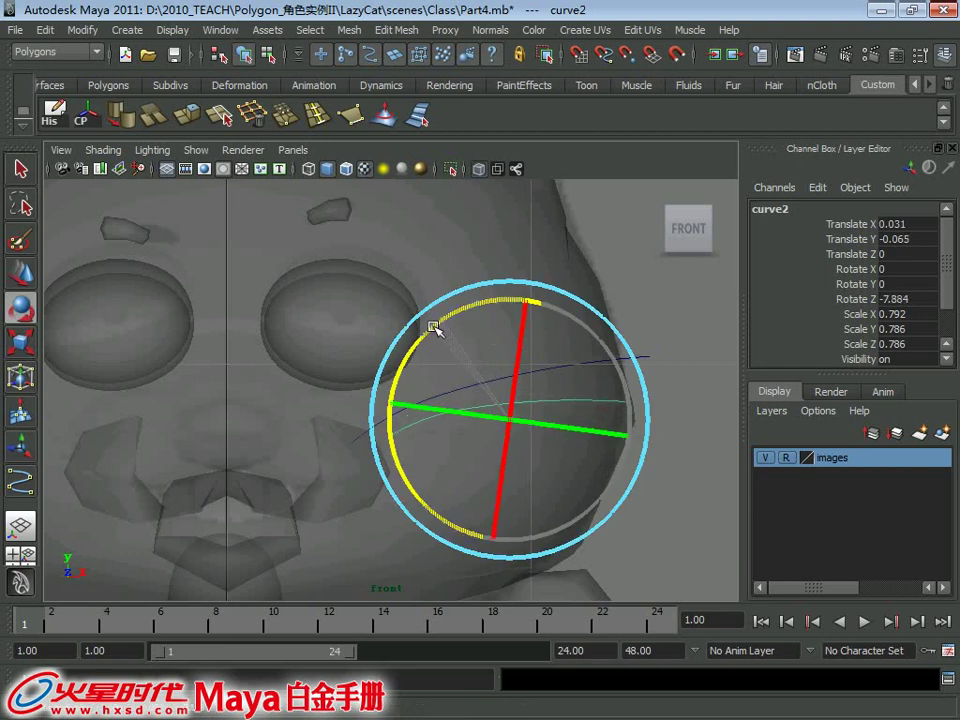
key(t)
key(w)
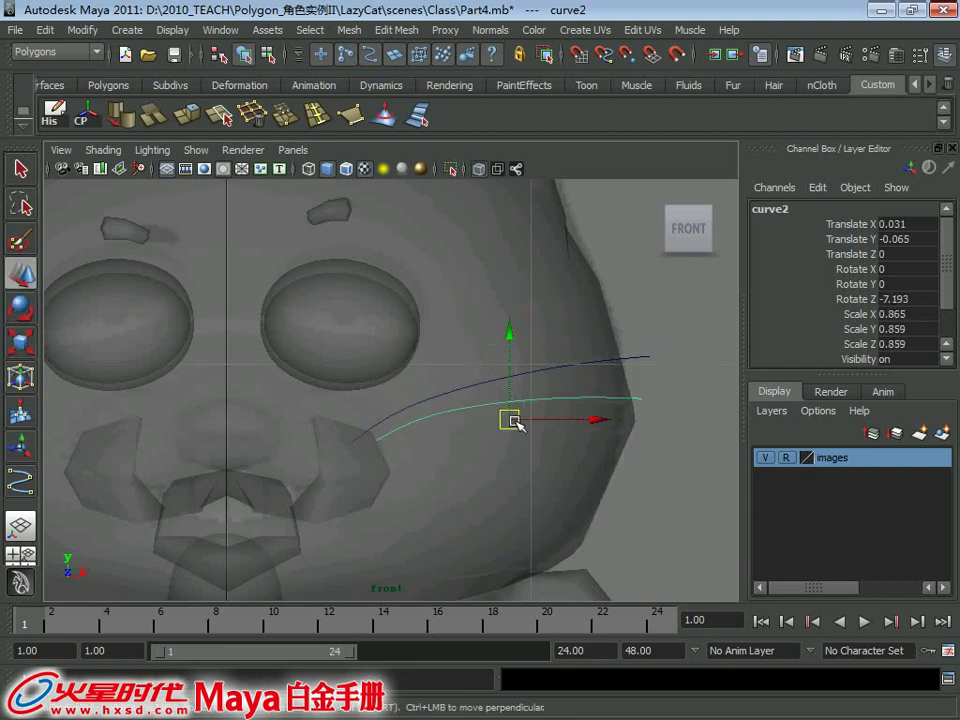
drag(510, 418, 499, 446)
Step: Duplicate the whisker as curve3, angled more steeply downward and raised slightly
key(ctrl+d)
key(e)
mouse_move(432, 551)
mouse_down()
mouse_move(414, 525)
mouse_move(424, 538)
mouse_up()
key(w)
drag(490, 447, 490, 443)
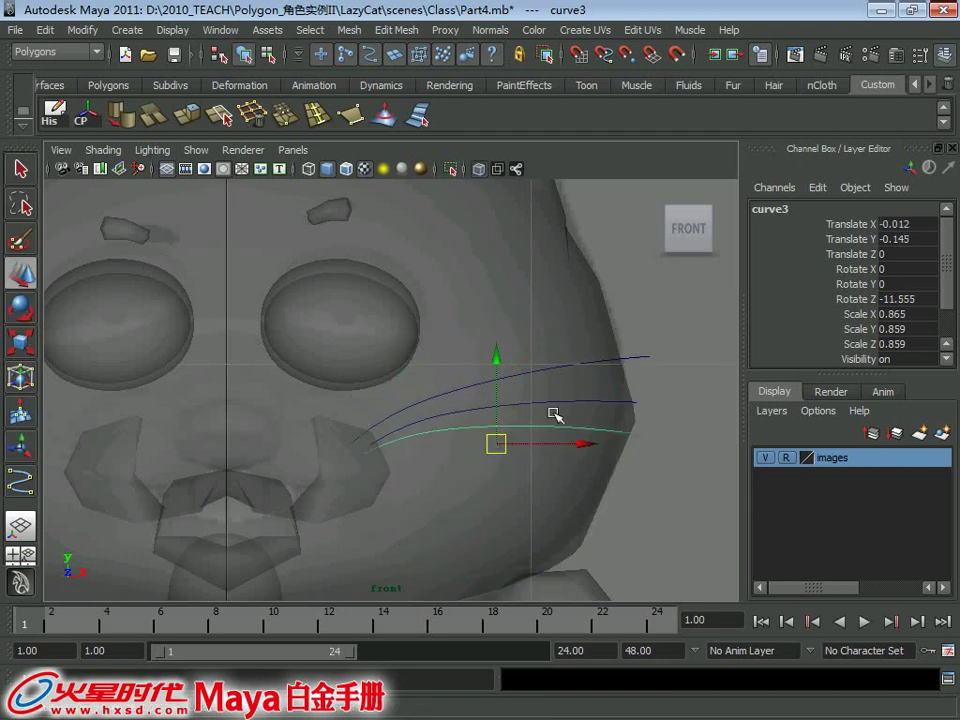
Step: Move all three whisker curves forward to Translate Z 1.147 in front of the face
mouse_move(611, 289)
alt+mouse_down()
mouse_move(501, 315)
mouse_move(497, 424)
alt+mouse_up()
key(F8)
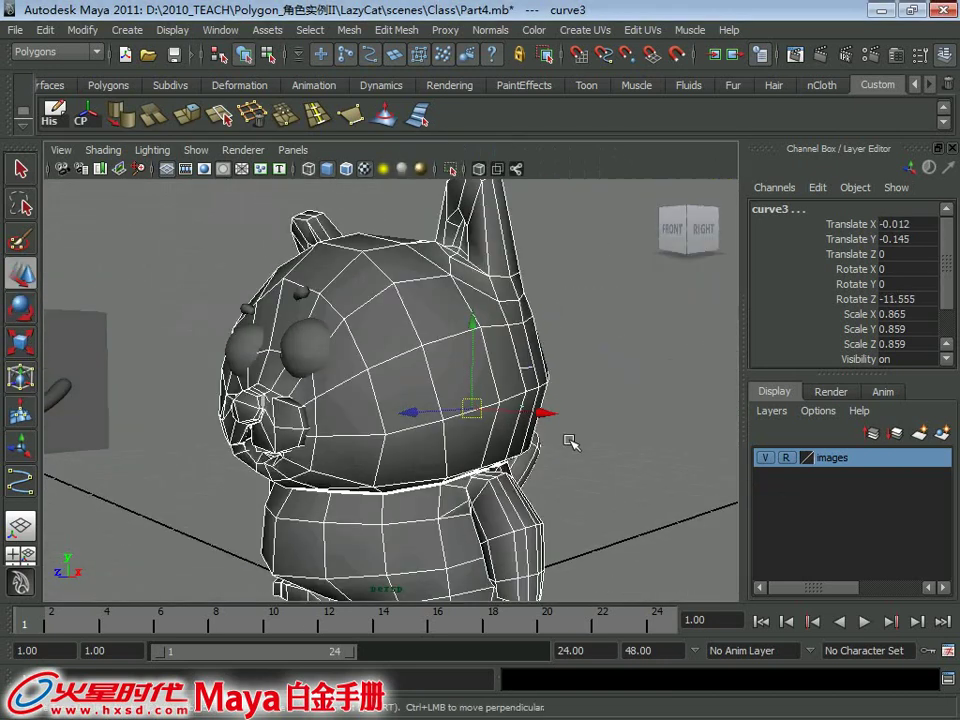
alt+drag(600, 420, 654, 508)
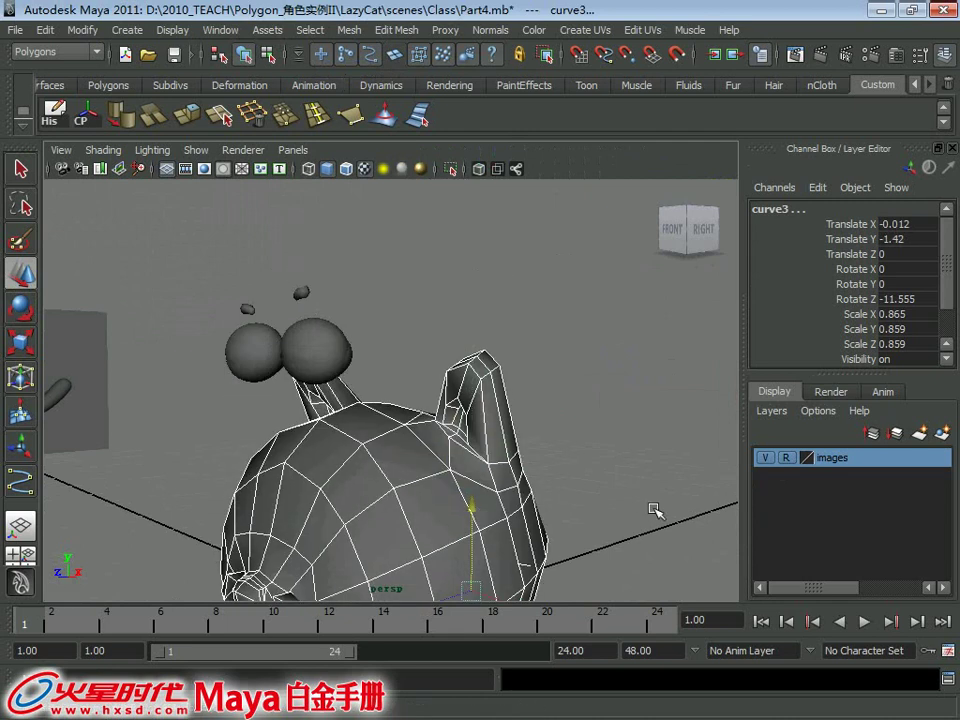
key(ctrl+z)
key(ctrl+z)
drag(412, 418, 252, 452)
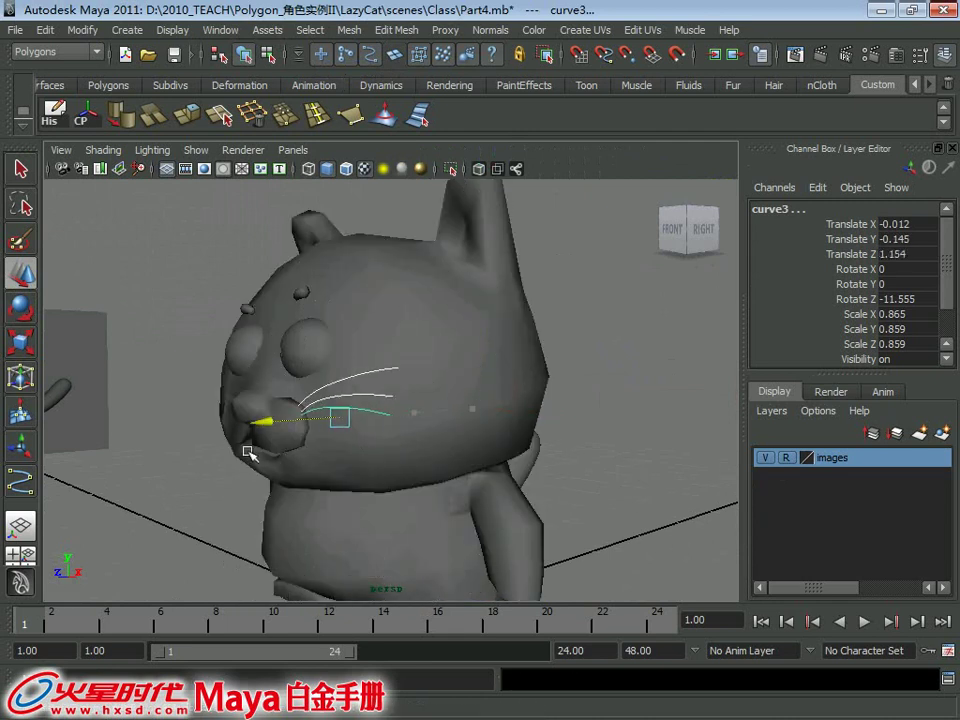
alt+drag(413, 437, 476, 432)
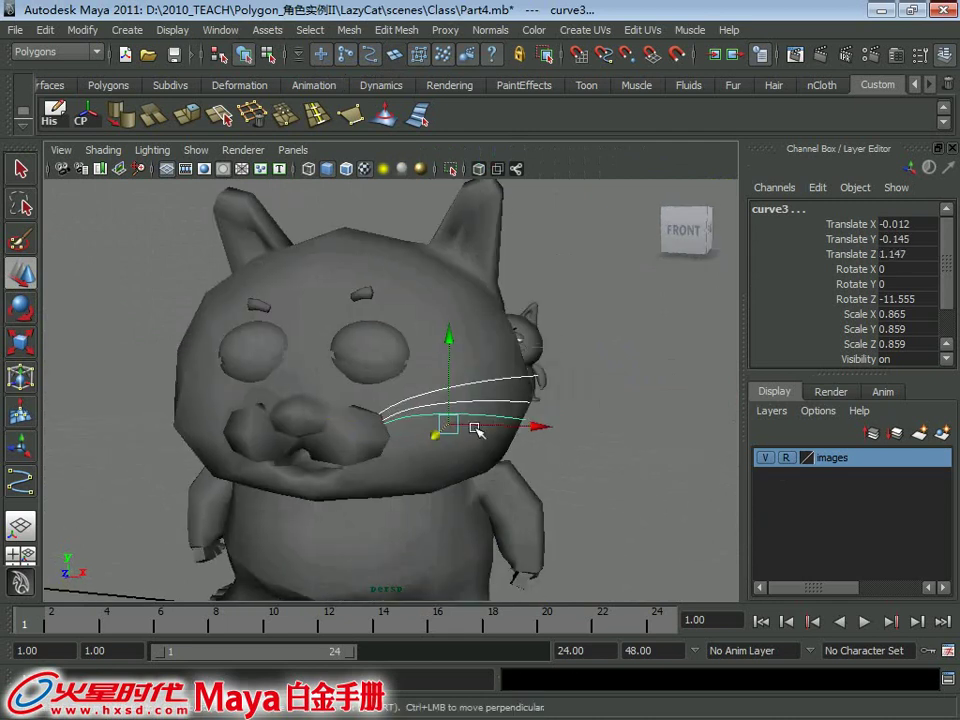
click(605, 407)
alt+right_drag(484, 390, 347, 363)
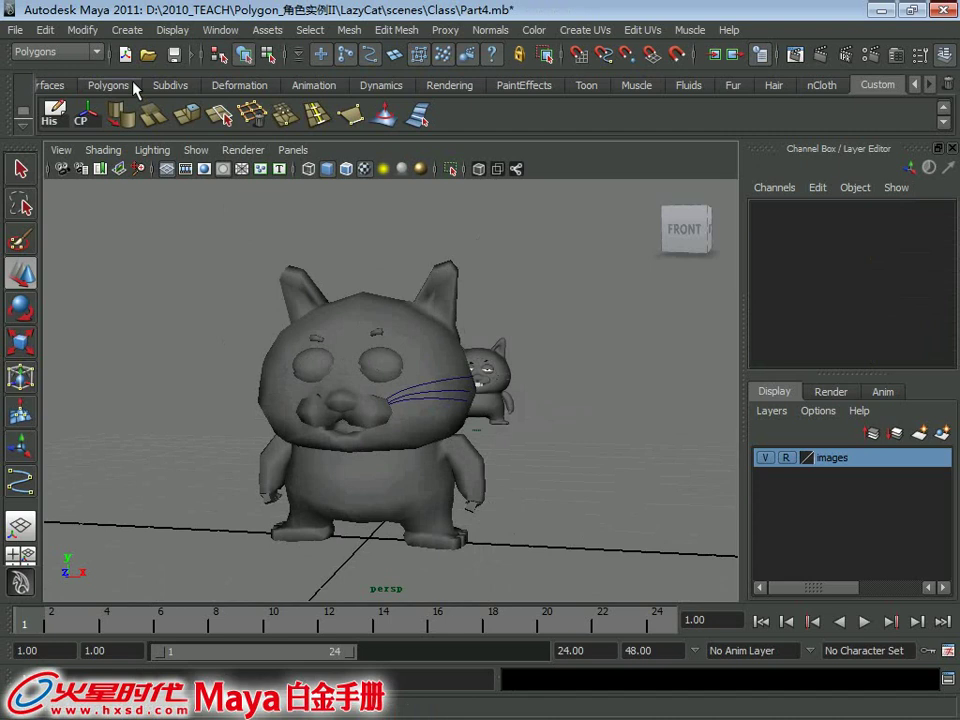
Step: Create a NURBS circle from the Curves shelf and shrink it to about a quarter size
click(62, 85)
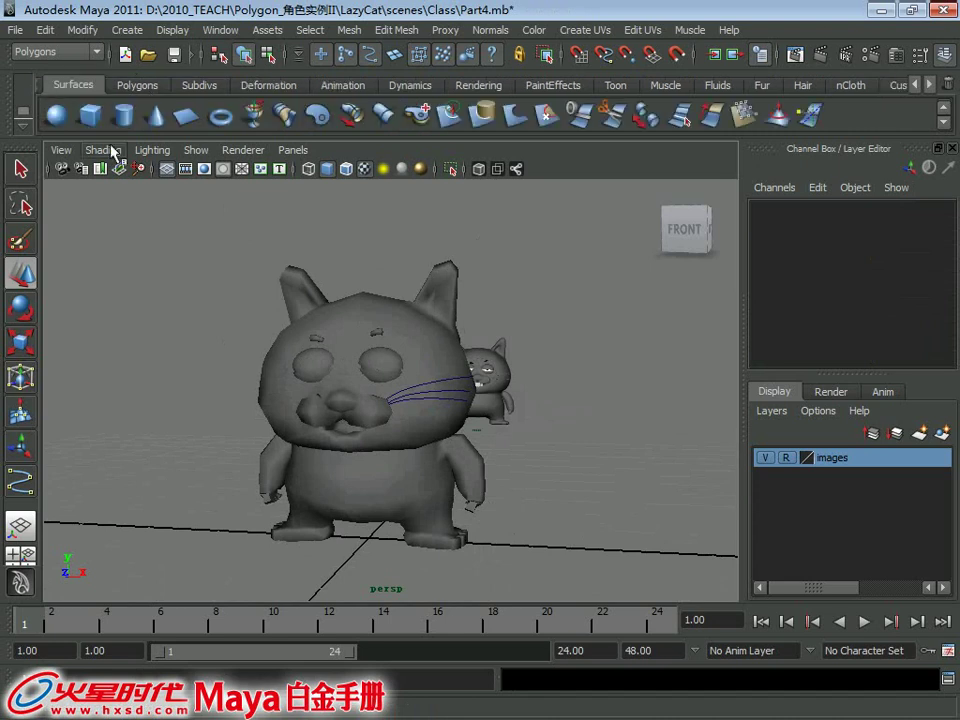
click(914, 86)
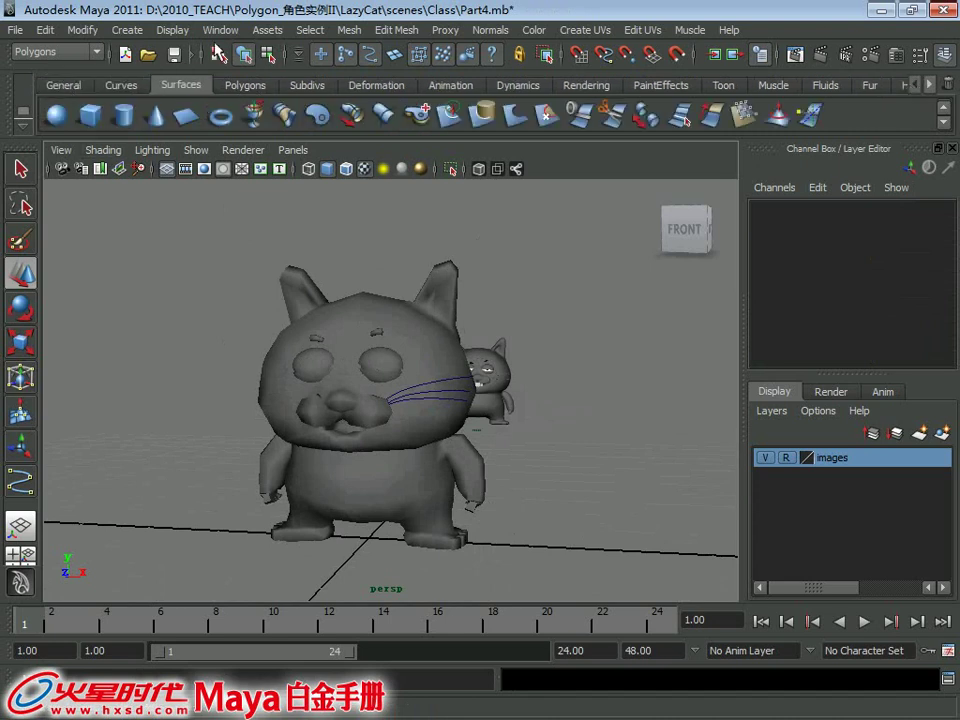
click(120, 86)
click(55, 115)
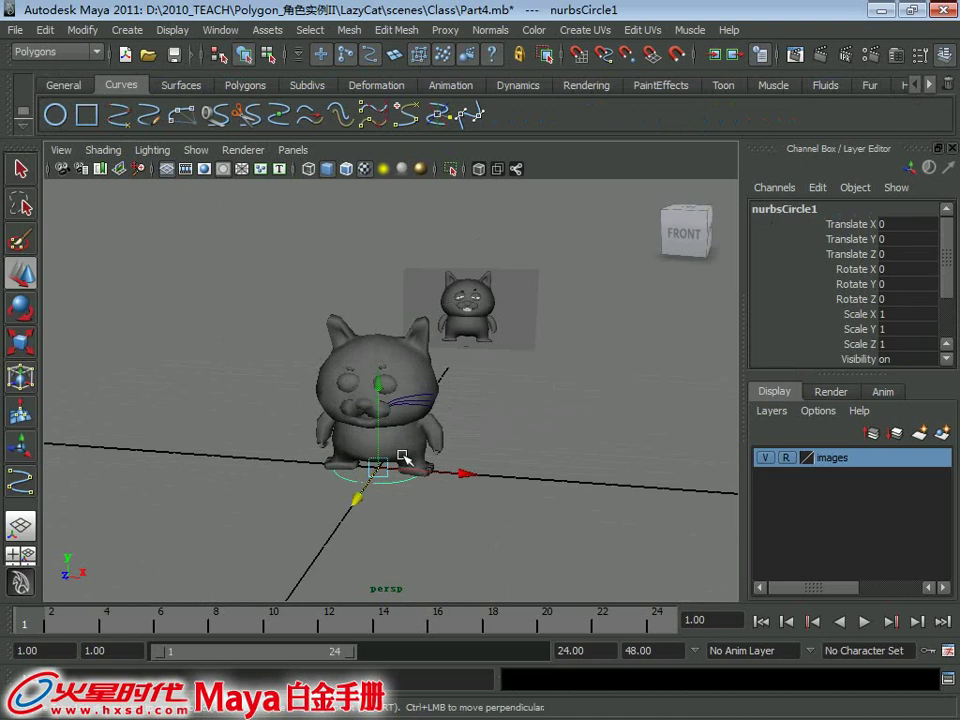
mouse_move(384, 474)
mouse_down()
mouse_move(311, 480)
mouse_move(335, 479)
mouse_up()
key(w)
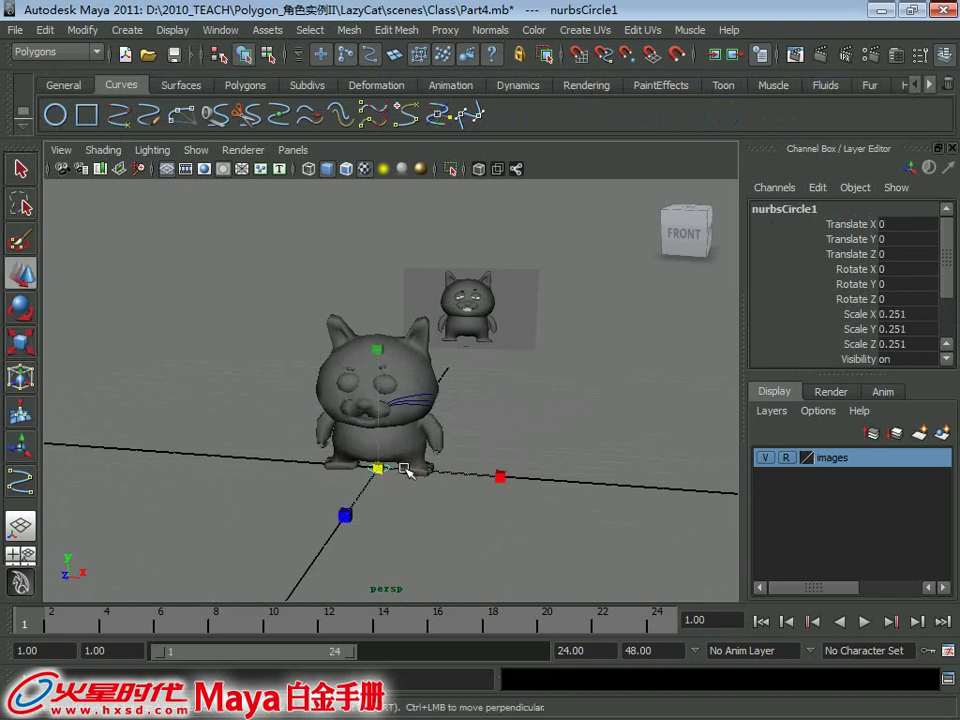
Step: Hide polygon objects and move the circle to the whisker curves' root
click(198, 150)
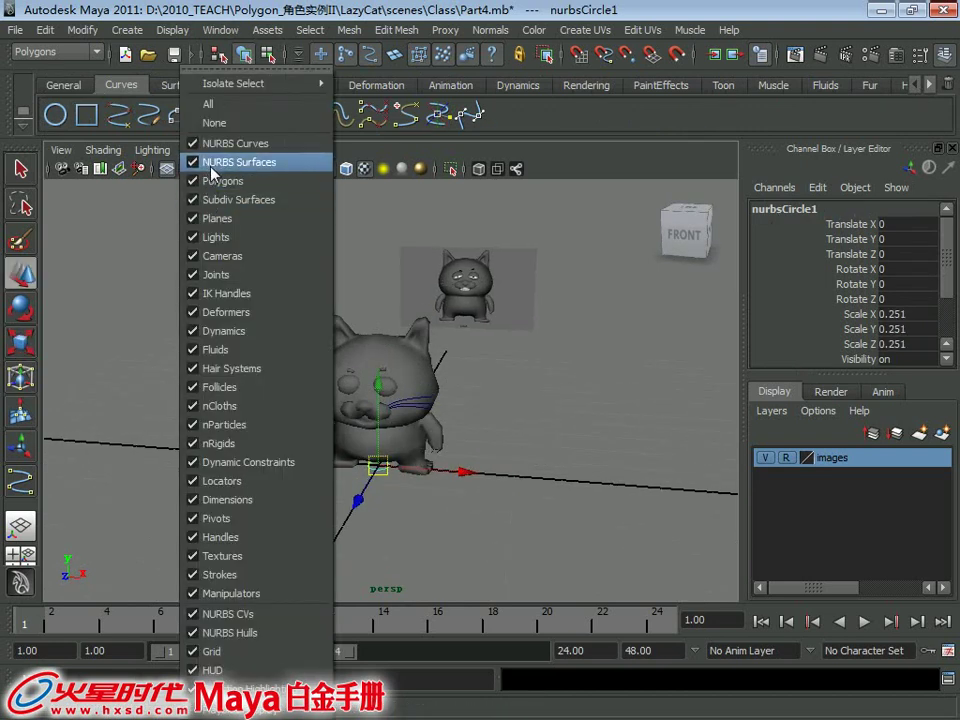
click(213, 187)
alt+right_drag(379, 381, 401, 516)
mouse_move(401, 516)
alt+middle_down()
mouse_move(466, 383)
mouse_move(446, 364)
mouse_move(326, 420)
alt+middle_up()
alt+right_drag(326, 420, 440, 435)
Step: Scale nurbsCircle1 down to 0.02 and shift-select the top whisker curve, curve1
drag(397, 385, 341, 386)
mouse_move(341, 386)
alt+right_down()
mouse_move(386, 439)
mouse_move(486, 484)
mouse_move(478, 427)
alt+right_up()
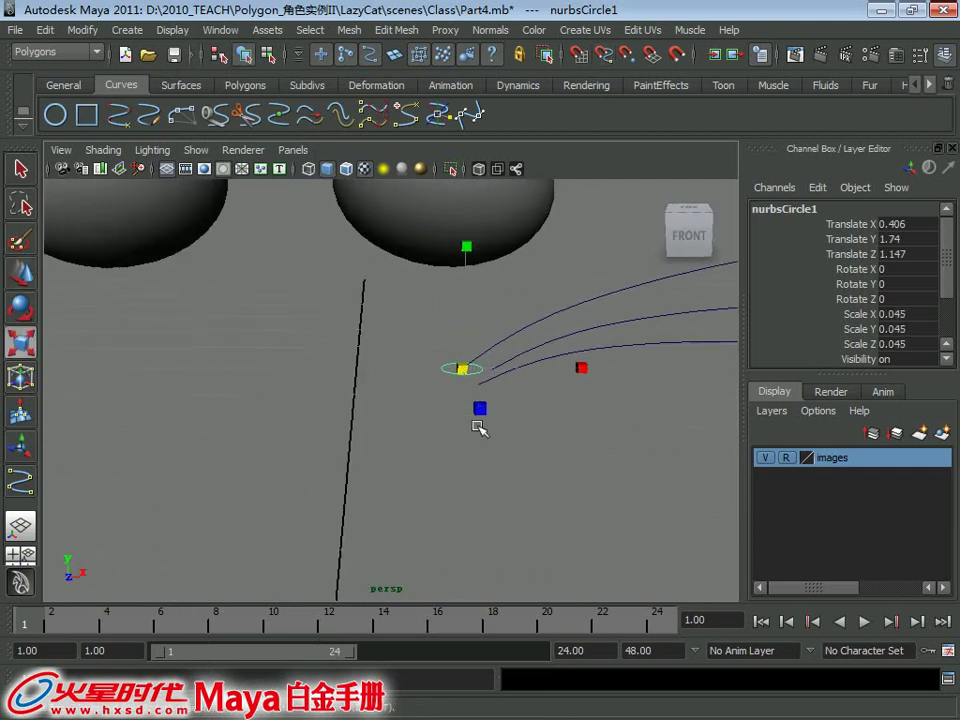
drag(459, 368, 437, 364)
key(q)
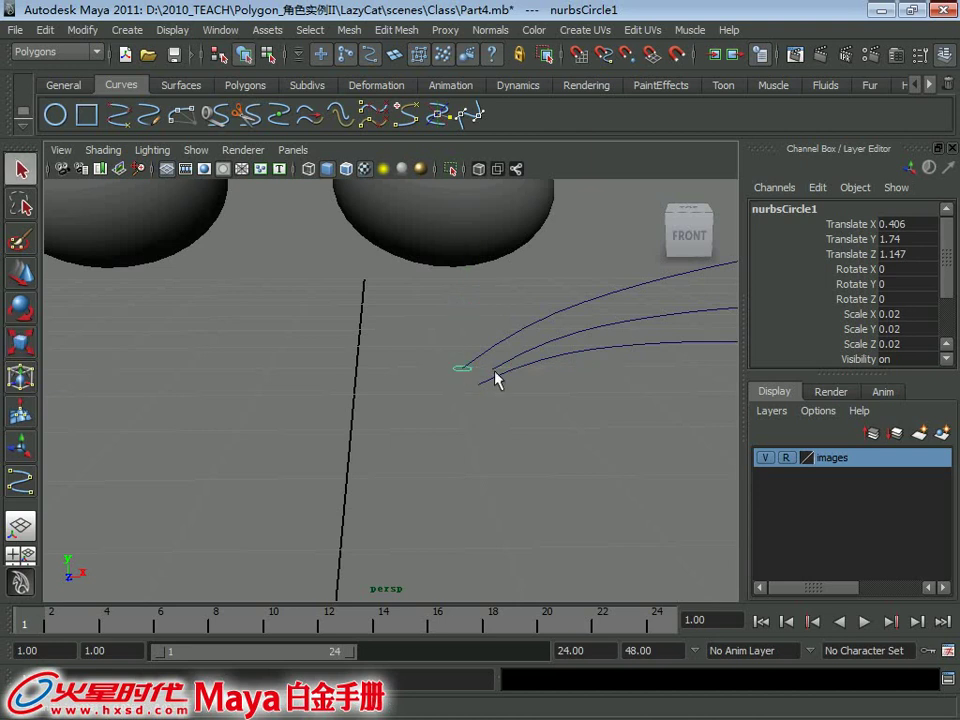
alt+middle_drag(499, 379, 403, 378)
click(439, 368)
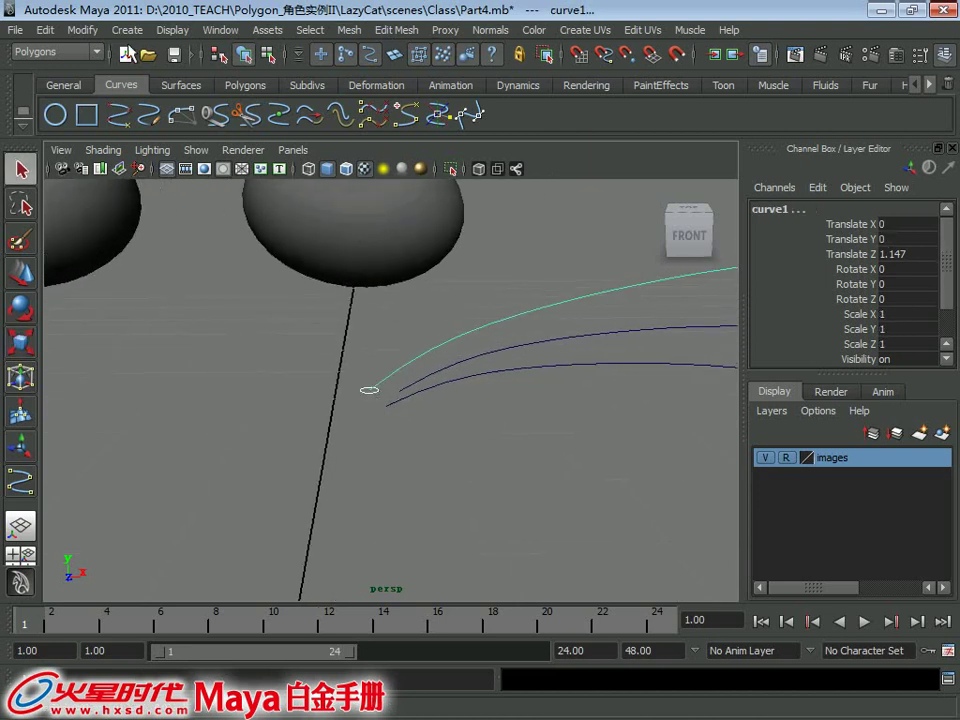
Step: Switch to the Surfaces menu set and extrude the circle along curve1 into extrudedSurface1
click(55, 52)
click(34, 94)
click(322, 29)
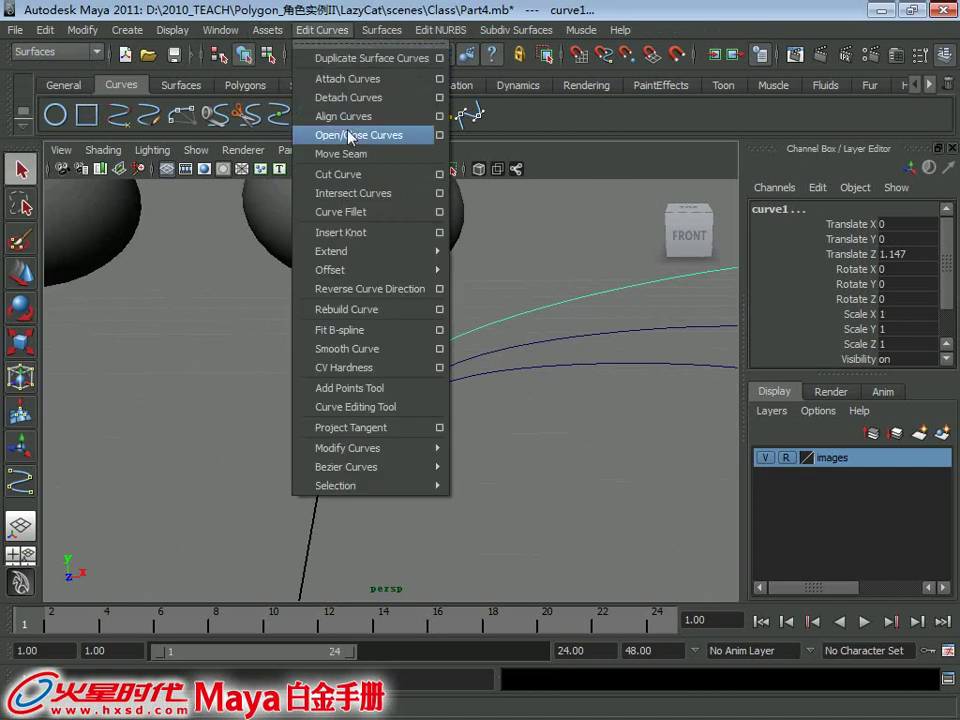
click(420, 118)
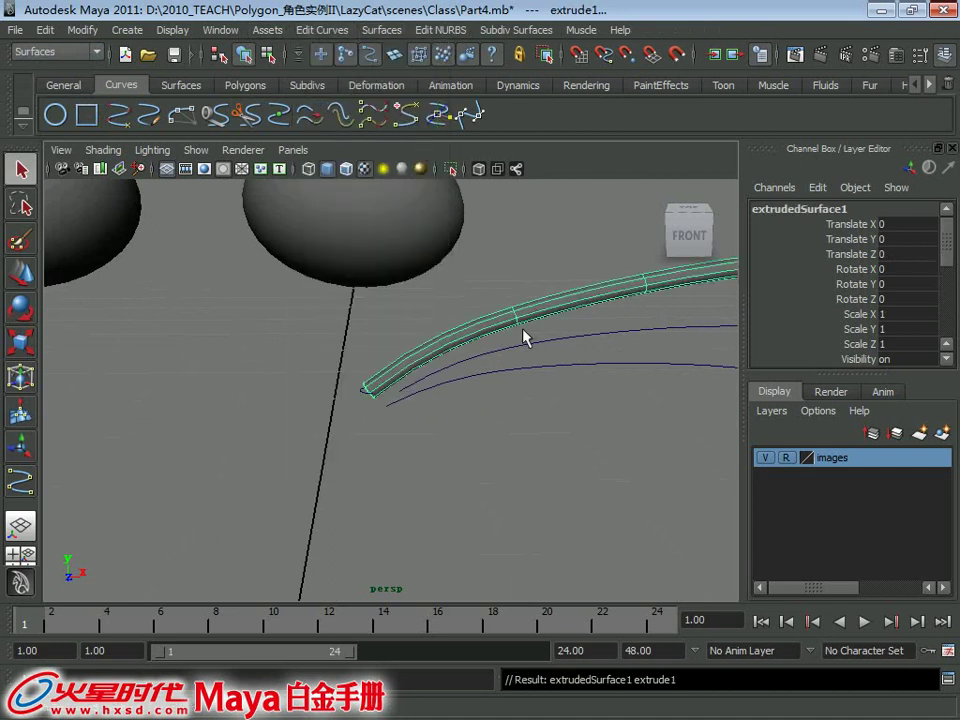
mouse_move(525, 332)
alt+mouse_down()
mouse_move(343, 313)
mouse_move(548, 312)
alt+mouse_up()
Step: Reselect nurbsCircle1, the profile circle at the tube's start
click(386, 349)
click(508, 341)
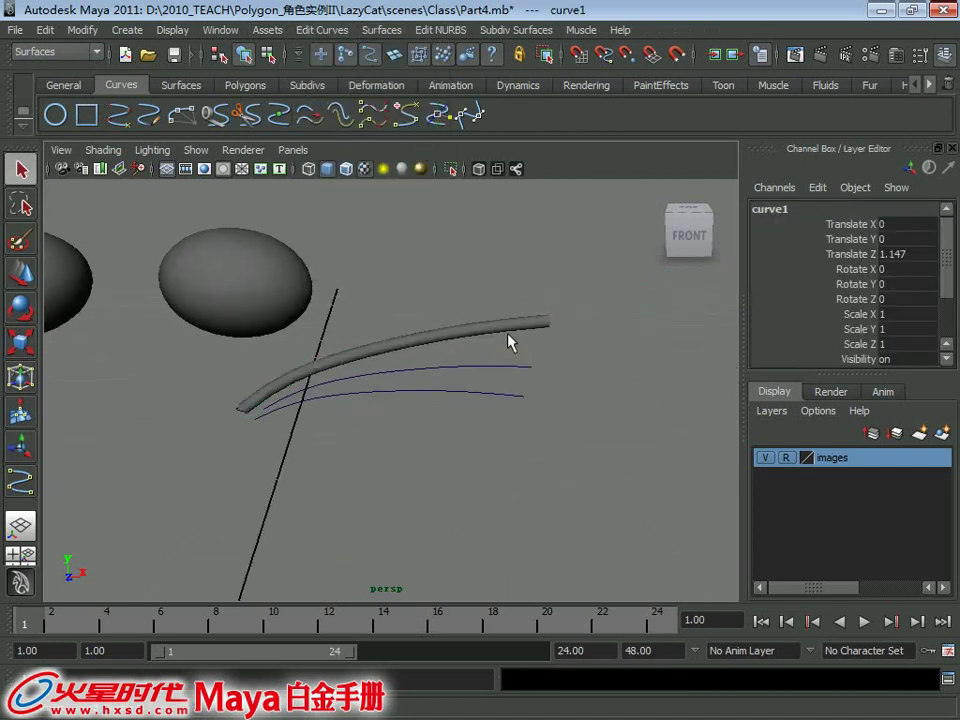
click(240, 414)
Step: Shrink the profile circle to 0.007 and show all objects, including the cat, again
key(r)
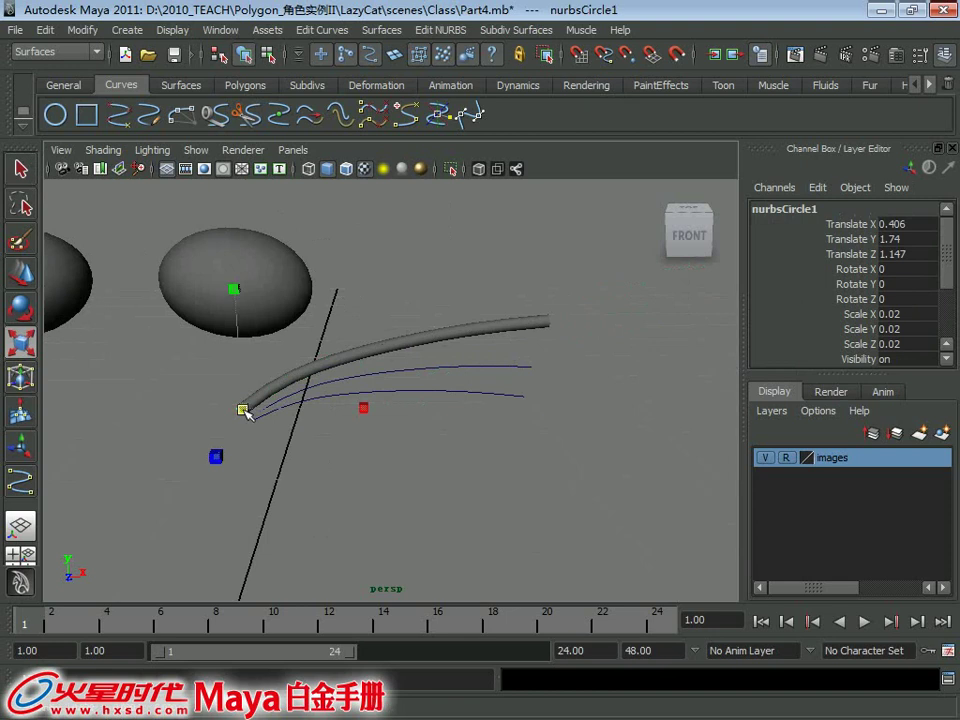
drag(242, 409, 237, 183)
click(196, 150)
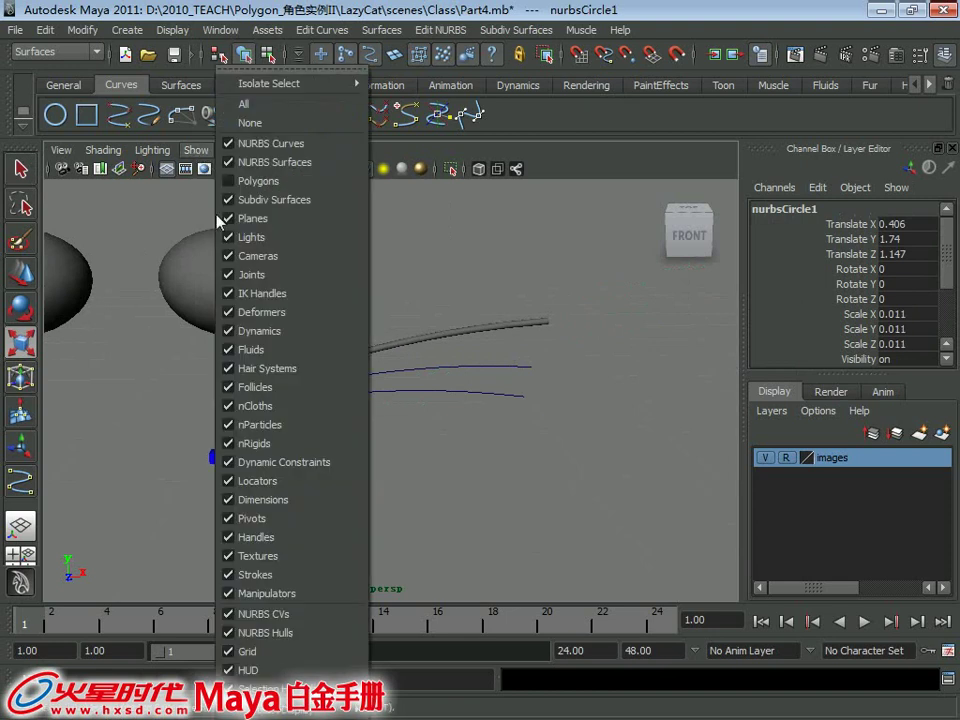
click(240, 101)
drag(241, 411, 268, 400)
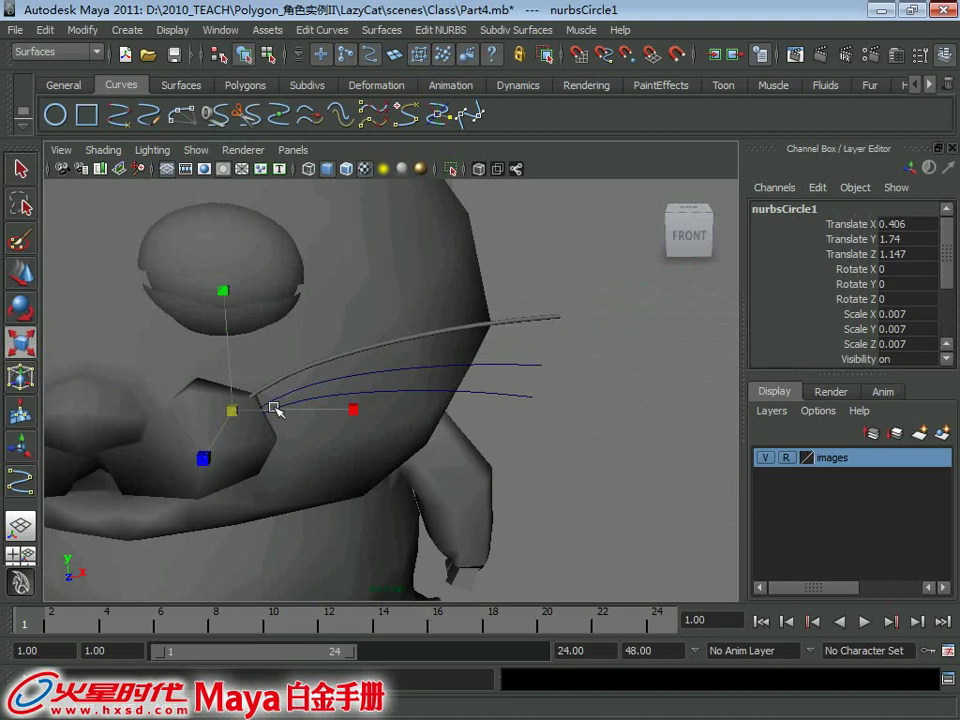
Step: Taper the tip control vertices of extrudedSurface1 to a point, then return to object mode
click(929, 85)
click(929, 85)
click(896, 87)
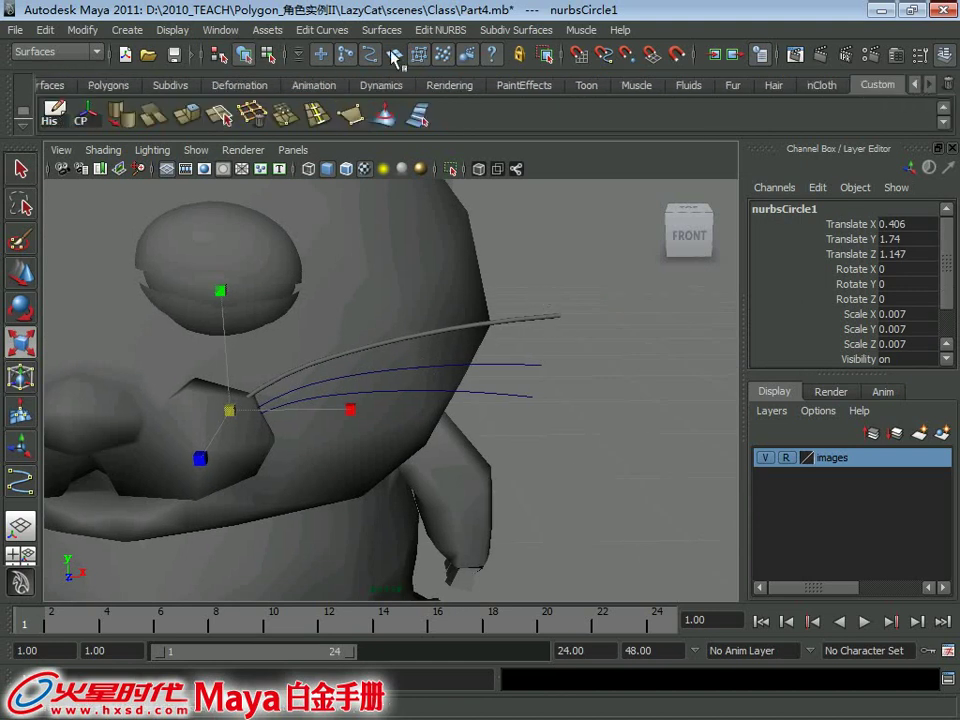
click(554, 316)
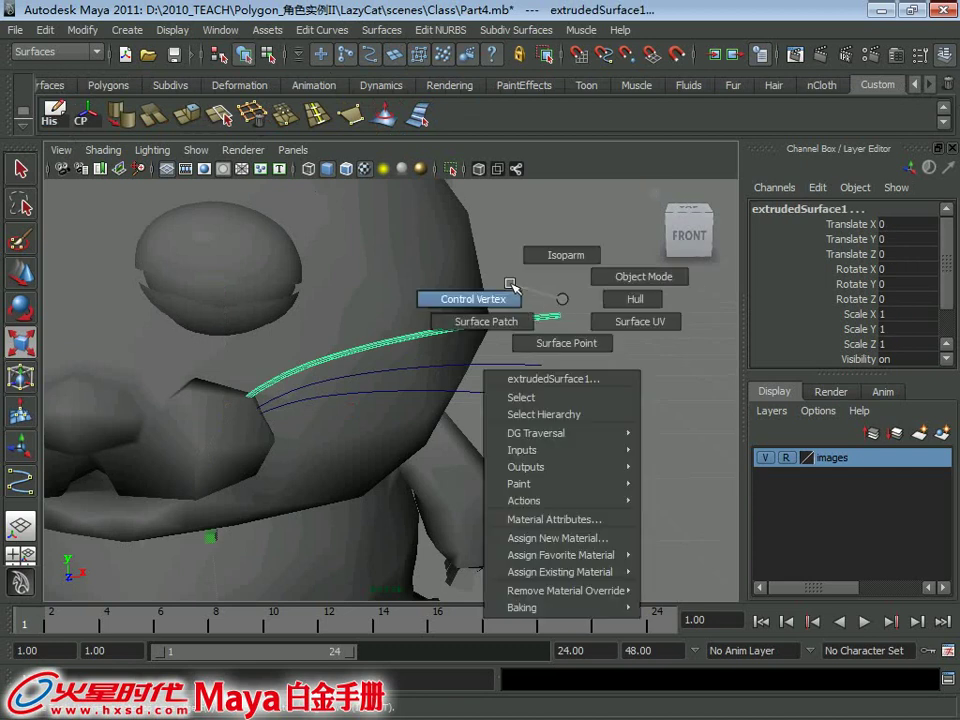
right_drag(562, 299, 465, 298)
drag(512, 298, 482, 338)
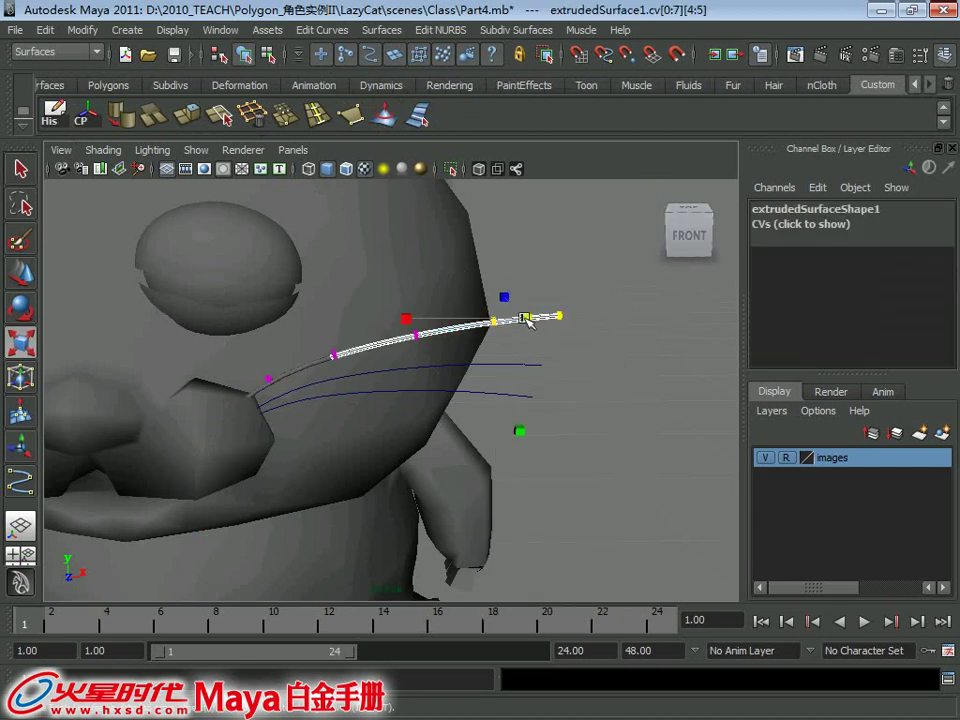
mouse_move(540, 300)
mouse_down()
mouse_move(578, 347)
mouse_move(527, 303)
mouse_up()
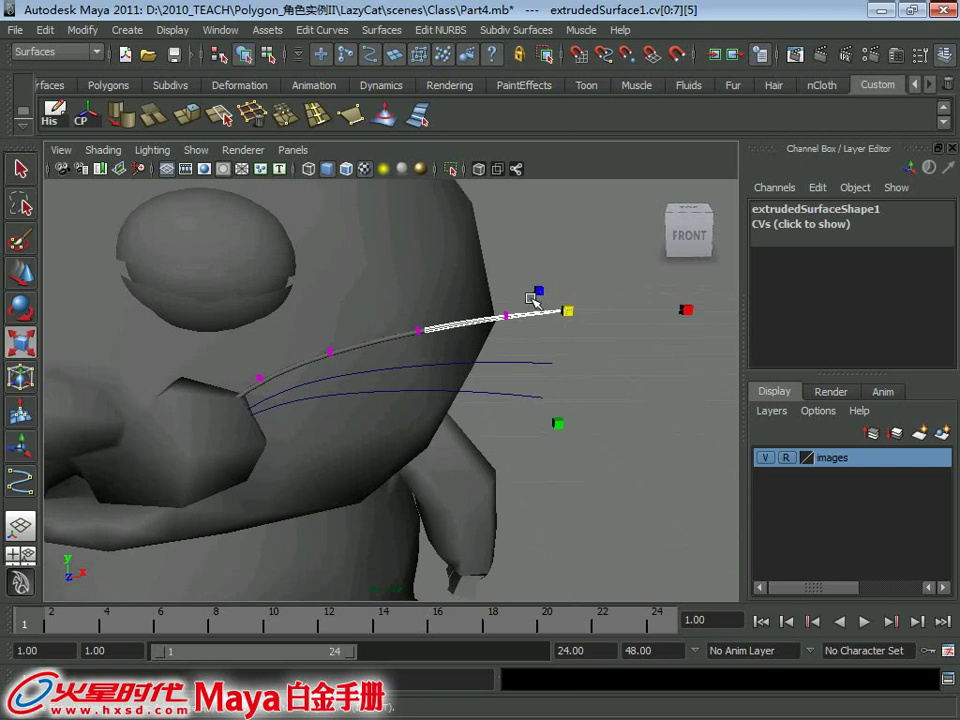
key(F8)
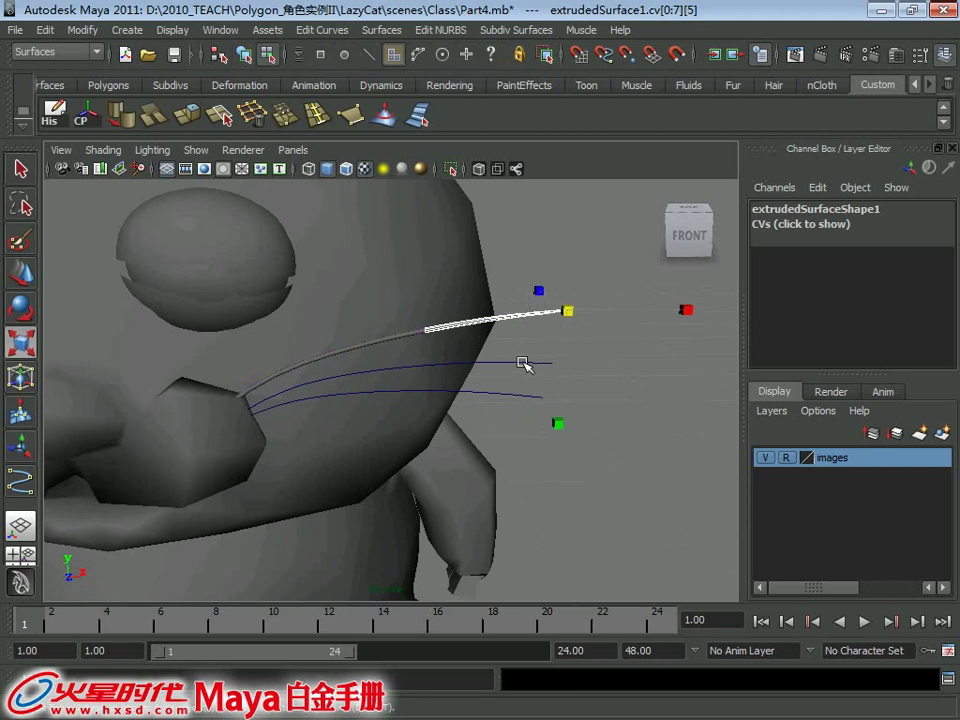
key(F8)
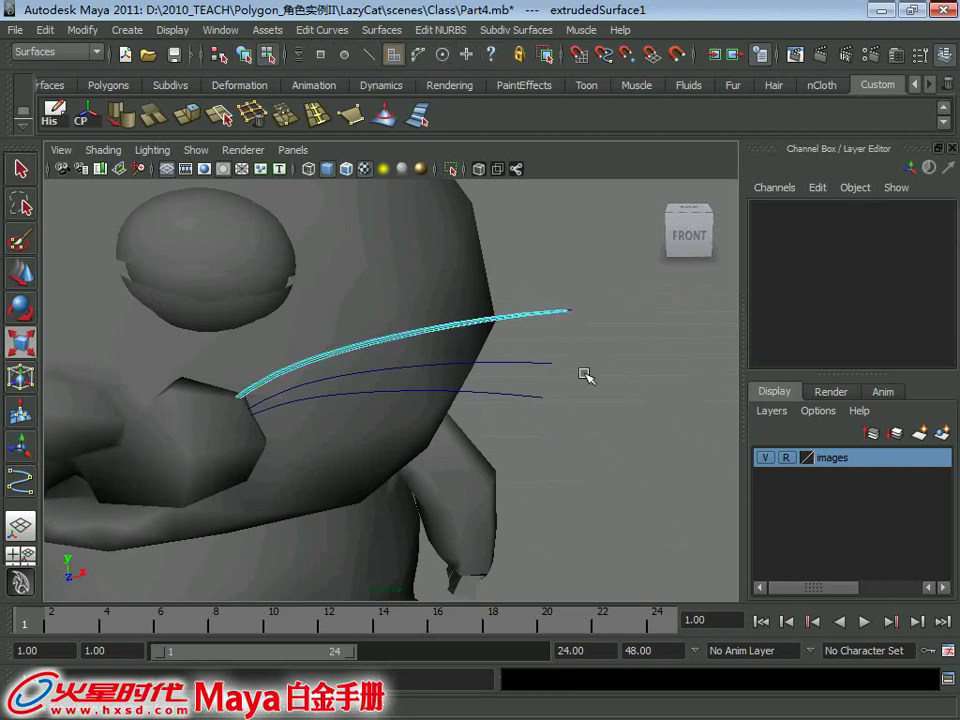
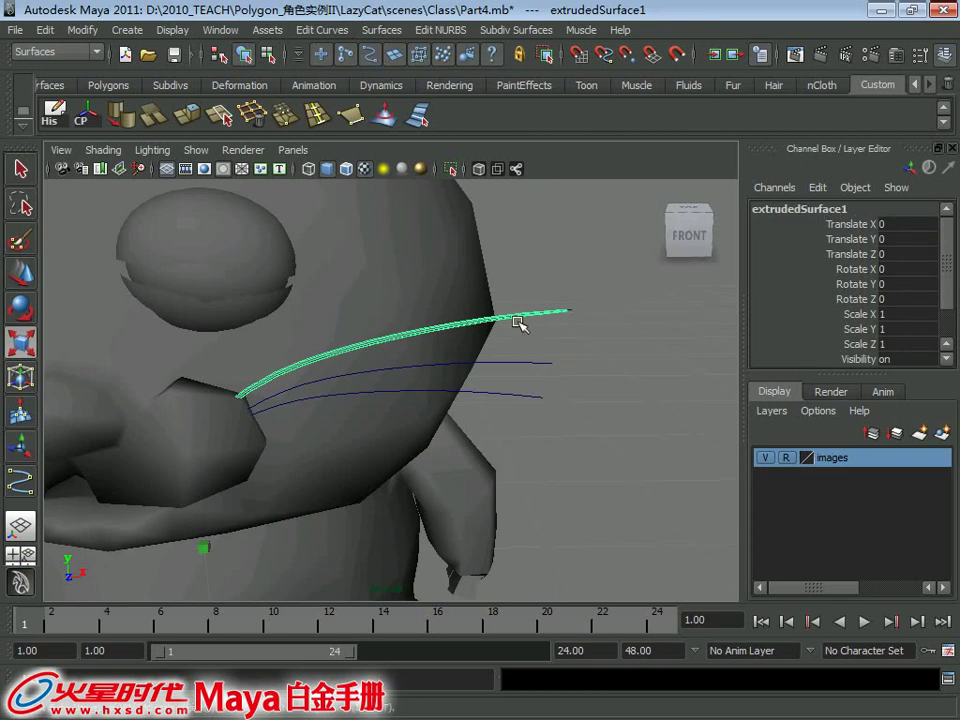
Step: In the front view, lower, tilt and shift the second whisker copy on the cheek
key(w)
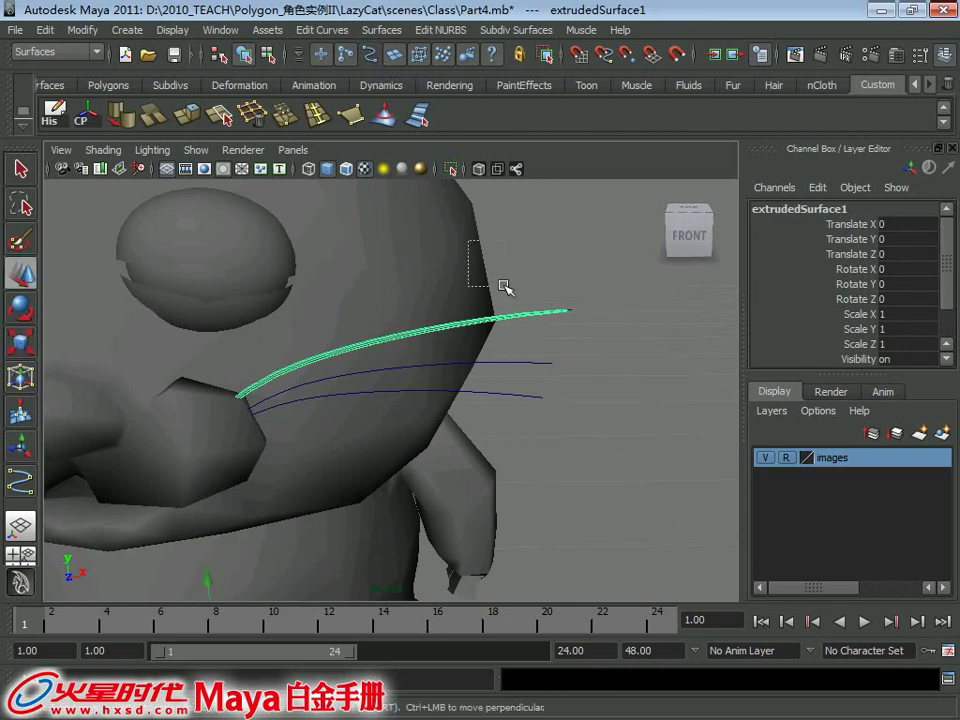
click(90, 122)
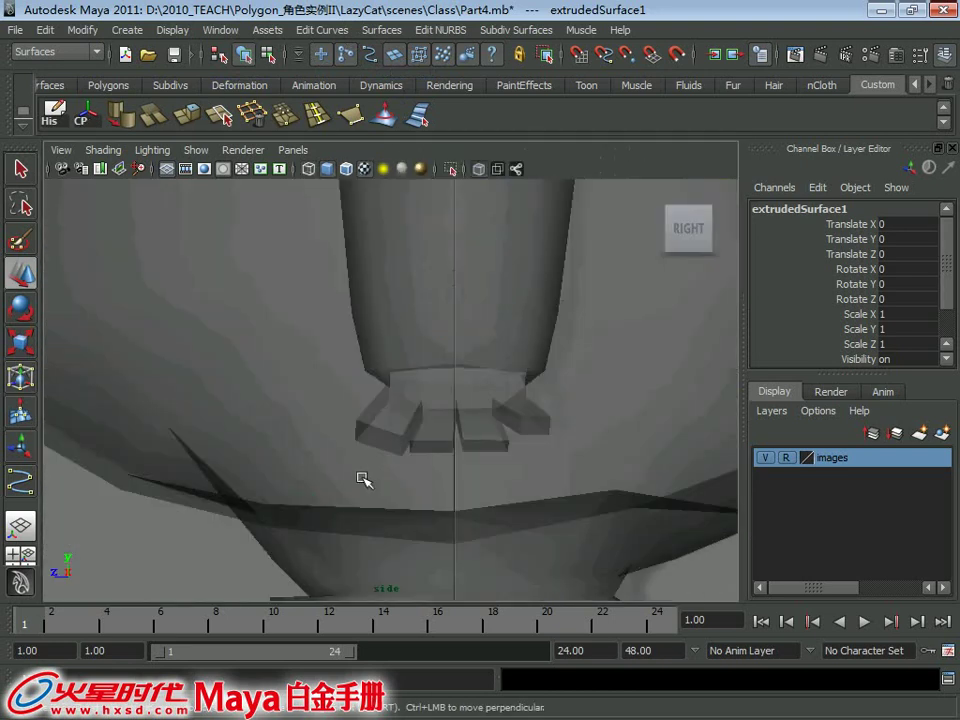
scroll(330, 420, down, 5)
key(space)
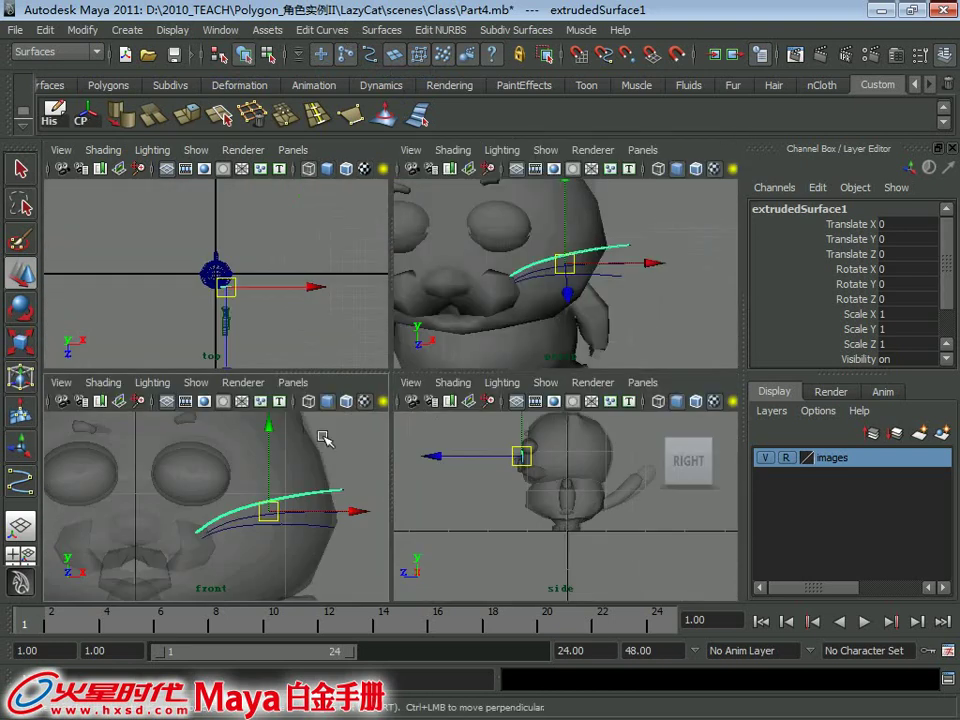
key(space)
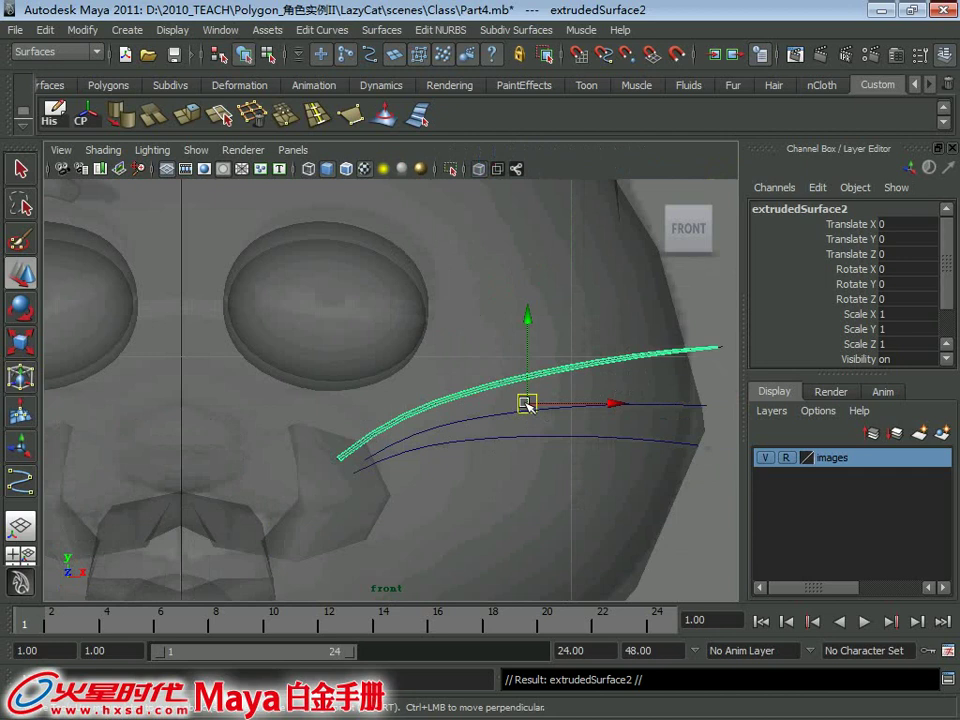
drag(527, 407, 536, 435)
key(e)
drag(551, 309, 585, 316)
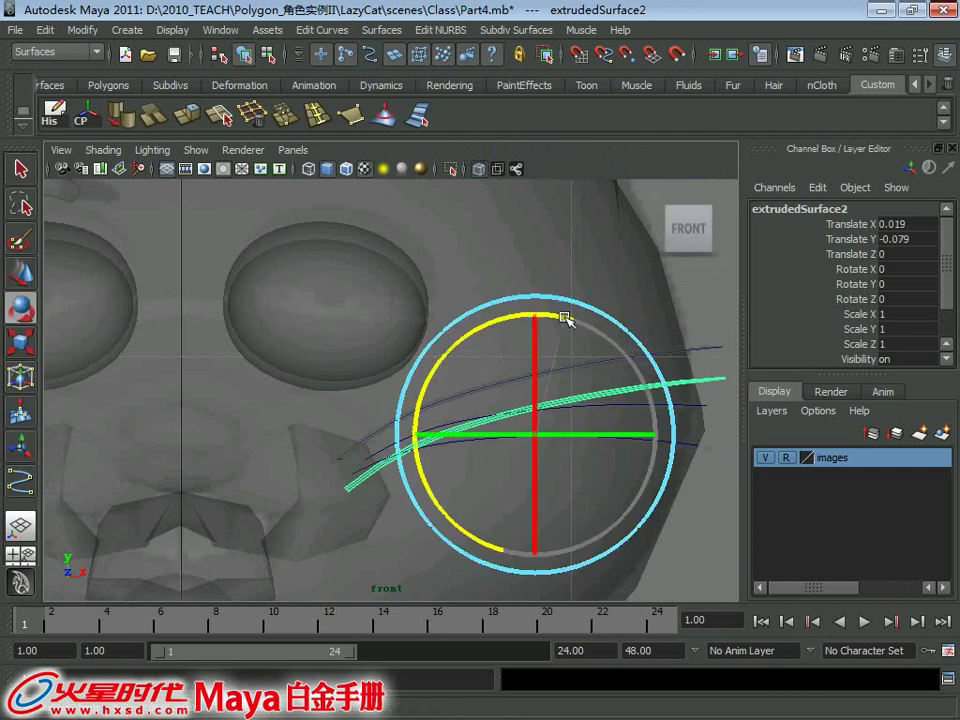
key(w)
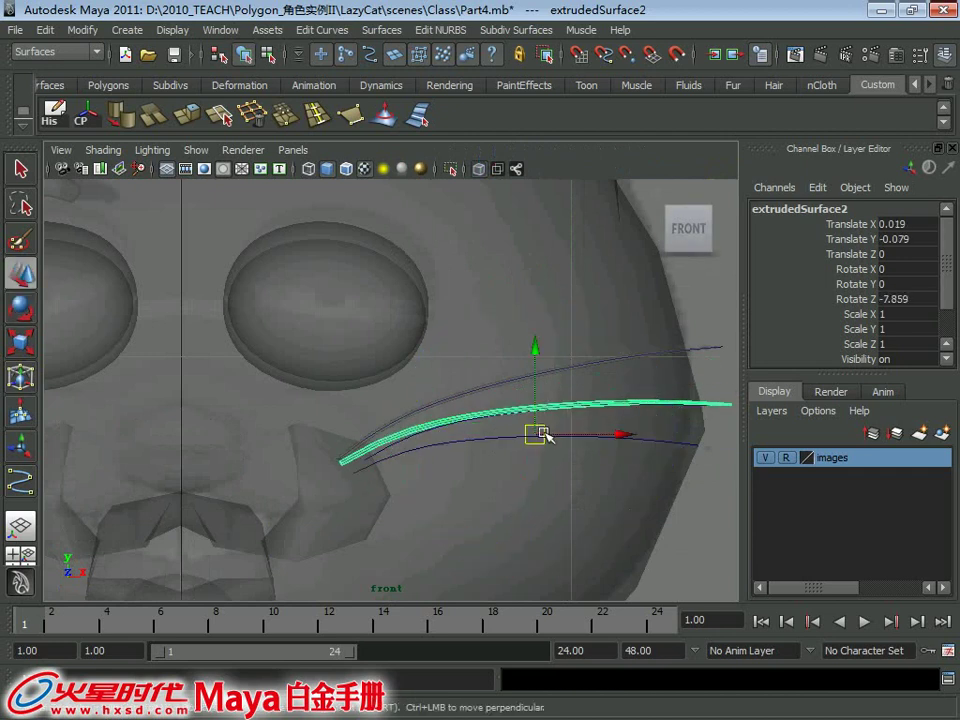
mouse_move(545, 436)
mouse_down()
mouse_move(556, 434)
mouse_move(529, 435)
mouse_move(541, 436)
mouse_move(531, 458)
mouse_up()
key(r)
key(w)
Step: Duplicate a third whisker, tilting it to -14.254 and scaling it to 0.858 on the cheek
key(ctrl+d)
key(e)
drag(573, 345, 591, 349)
key(w)
mouse_move(551, 452)
mouse_down()
mouse_move(520, 461)
mouse_move(522, 452)
mouse_up()
key(r)
key(w)
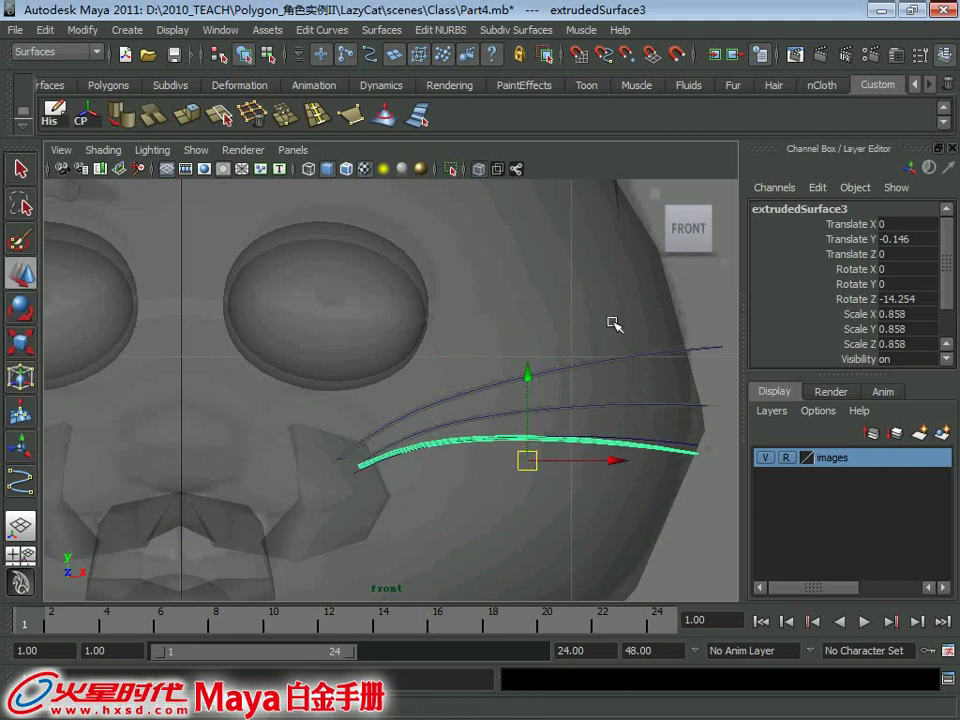
key(space)
key(space)
mouse_move(563, 268)
alt+mouse_down()
mouse_move(514, 369)
mouse_move(470, 400)
alt+mouse_up()
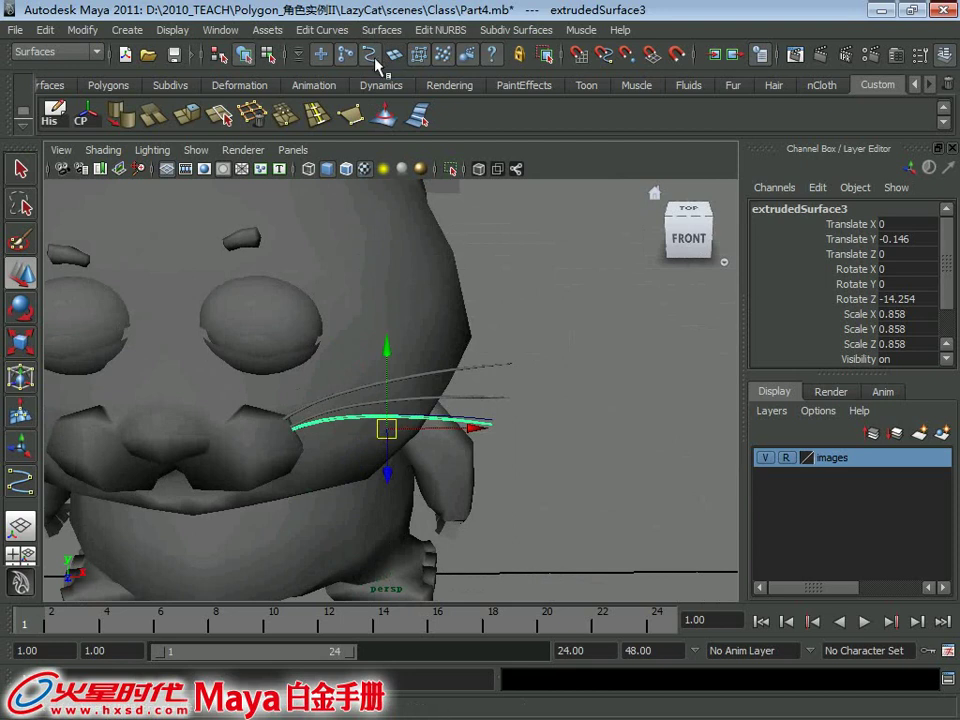
Step: Select the three cheek whiskers and duplicate them
click(480, 400)
click(485, 483)
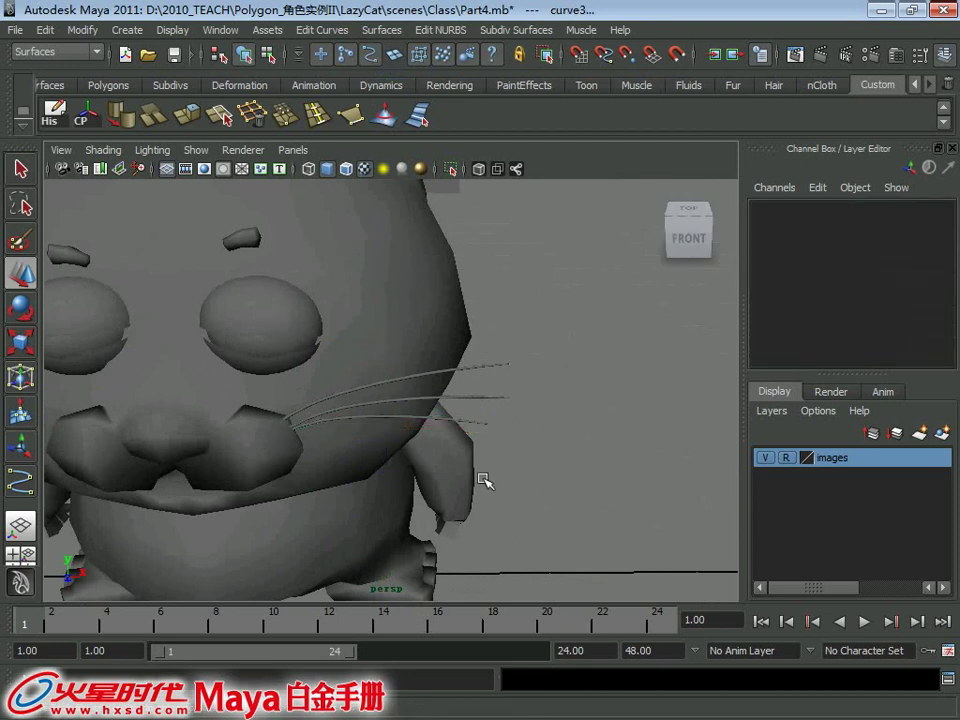
click(280, 425)
click(536, 482)
mouse_move(412, 340)
alt+mouse_down()
mouse_move(521, 373)
mouse_move(545, 422)
alt+mouse_up()
click(525, 398)
key(ctrl+d)
Step: Group the duplicated whiskers as group8 and set Scale X to -1 to mirror them
alt+drag(514, 461, 593, 387)
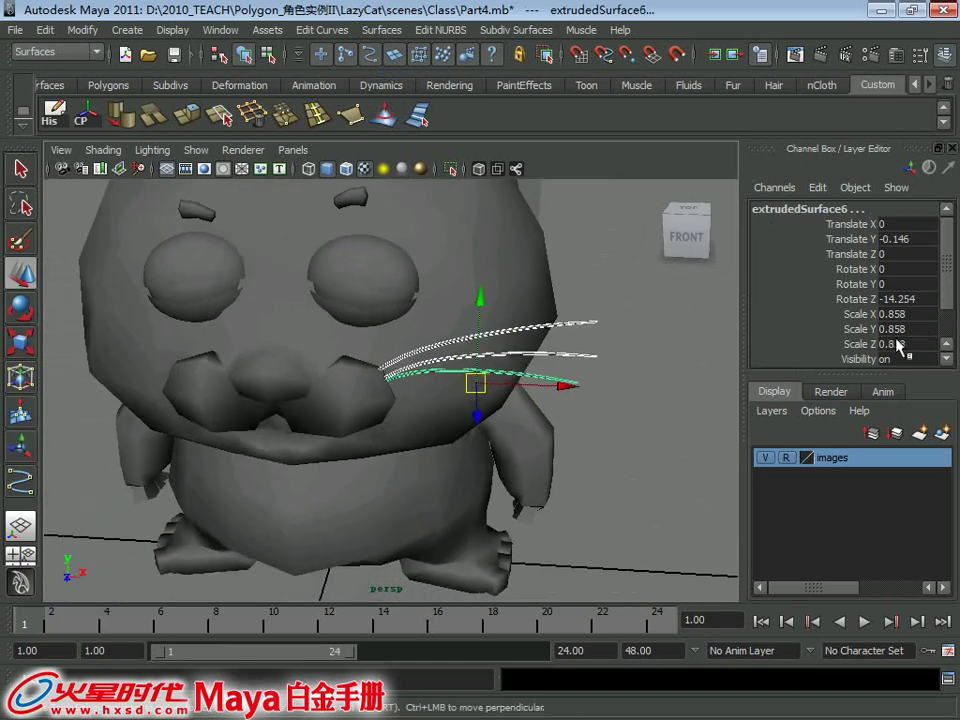
key(ctrl+g)
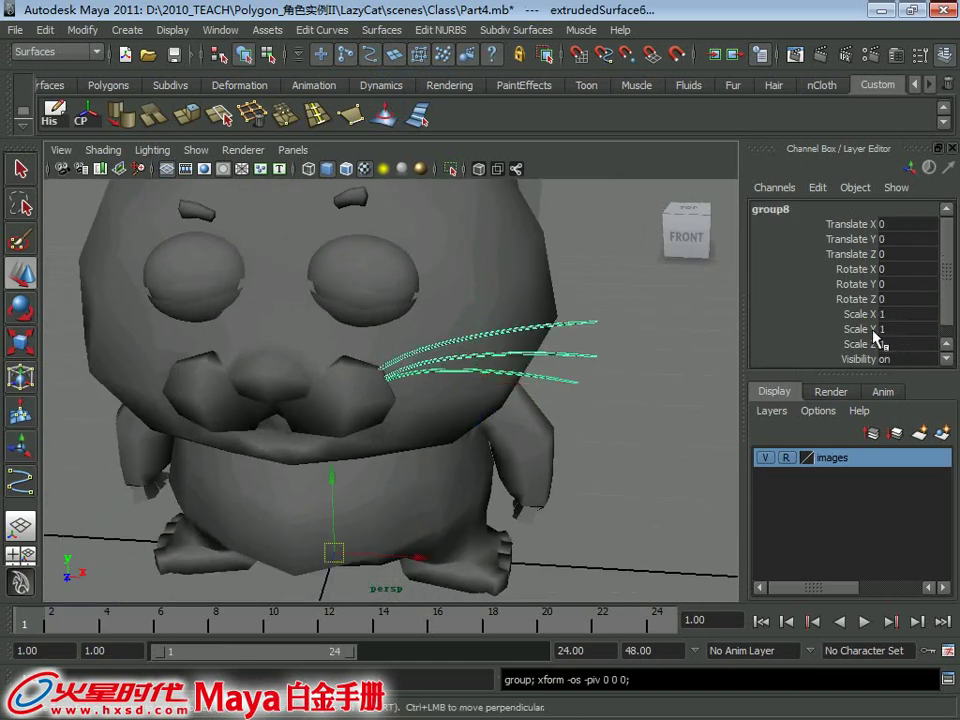
click(903, 313)
text(-1)
key(Return)
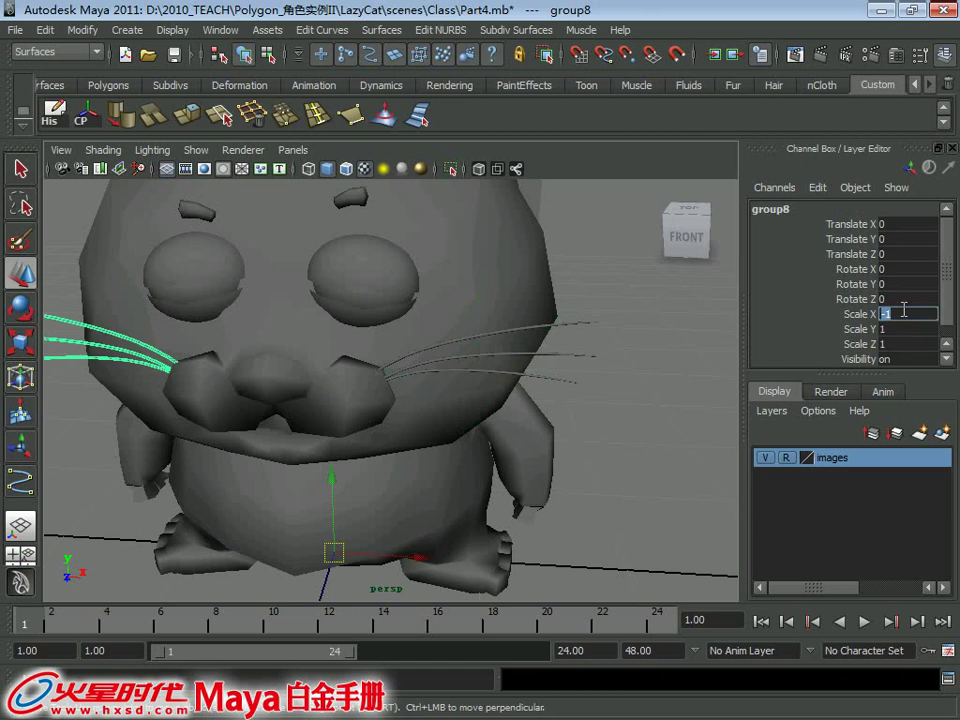
Step: In the front view, switch to wireframe and select the whole cat model
mouse_move(533, 342)
alt+mouse_down()
mouse_move(369, 296)
mouse_move(476, 306)
mouse_move(372, 456)
alt+mouse_up()
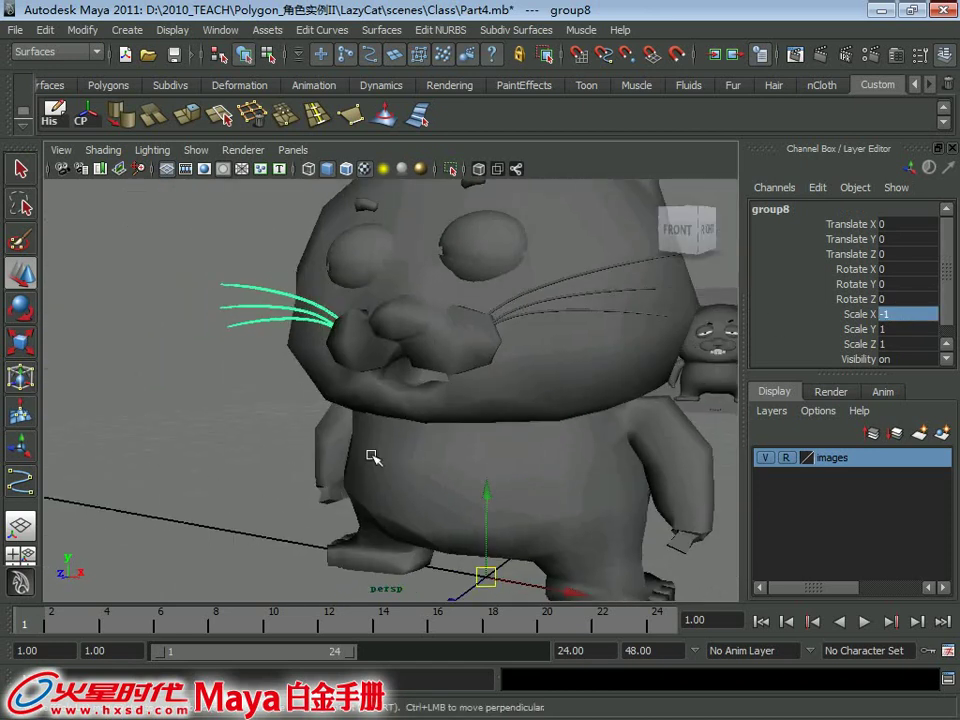
key(space)
key(space)
mouse_move(353, 443)
alt+right_down()
mouse_move(291, 411)
mouse_move(336, 364)
mouse_move(230, 250)
alt+right_up()
key(4)
drag(230, 250, 550, 552)
Step: Hide the cat model and create a polygon cube scaled down to 0.15
key(ctrl+h)
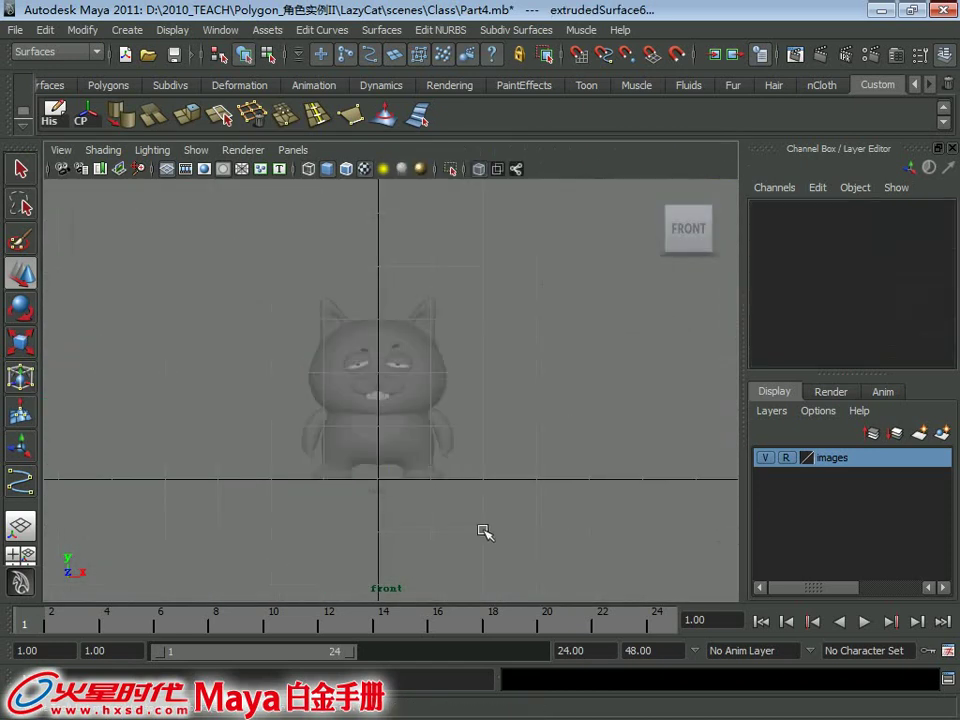
alt+right_drag(478, 534, 606, 540)
click(108, 85)
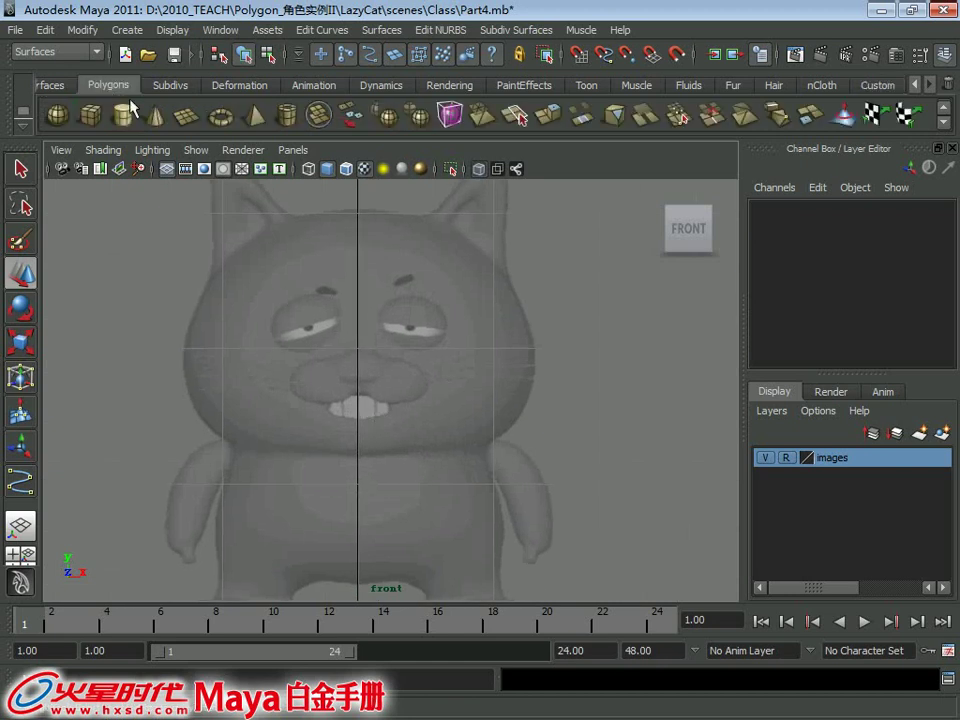
click(170, 85)
click(108, 85)
click(90, 116)
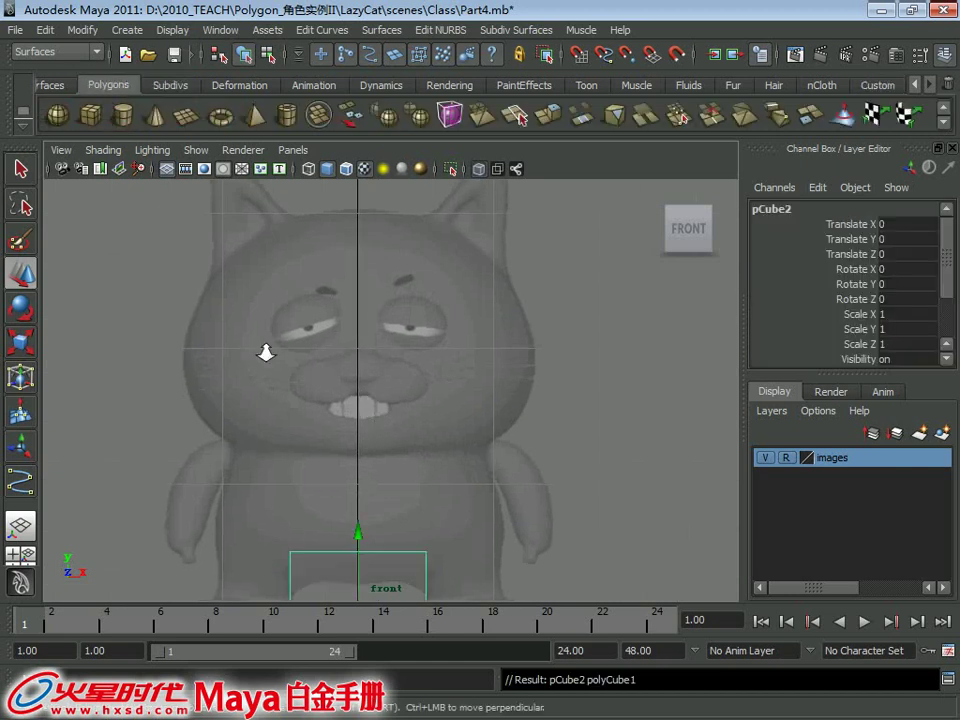
scroll(268, 353, down, 3)
key(r)
mouse_move(378, 461)
mouse_down()
mouse_move(303, 463)
mouse_move(317, 469)
mouse_move(411, 296)
mouse_up()
key(w)
scroll(457, 409, up, 3)
scroll(457, 409, up, 4)
key(r)
key(w)
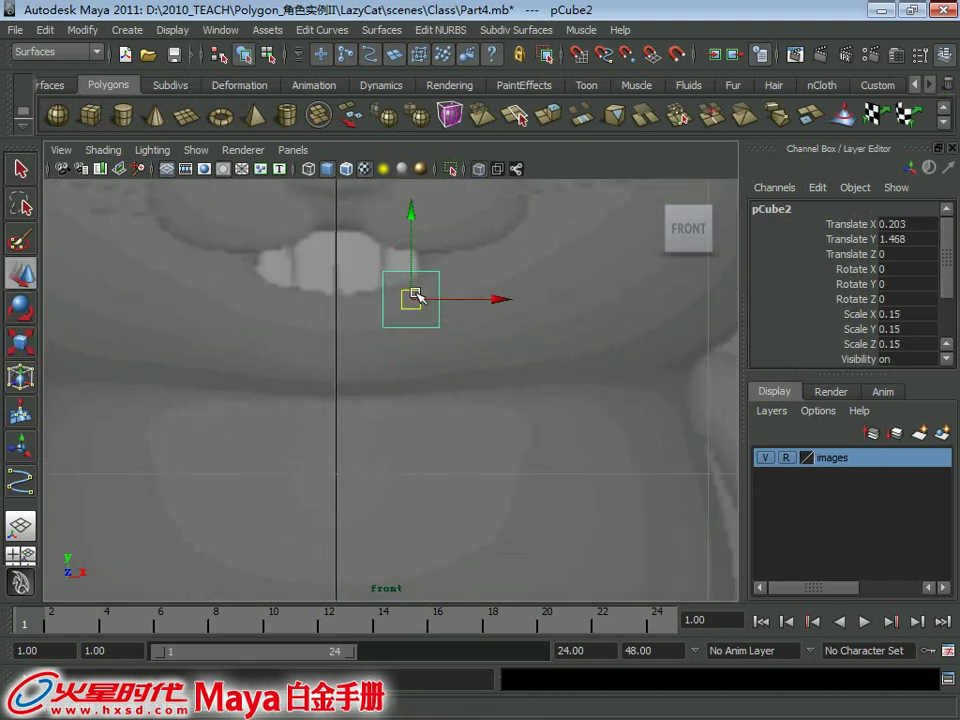
scroll(419, 305, up, 2)
Step: Drag the cube's four corner vertices into a tapered shape over the reference tooth
right_drag(414, 276, 368, 272)
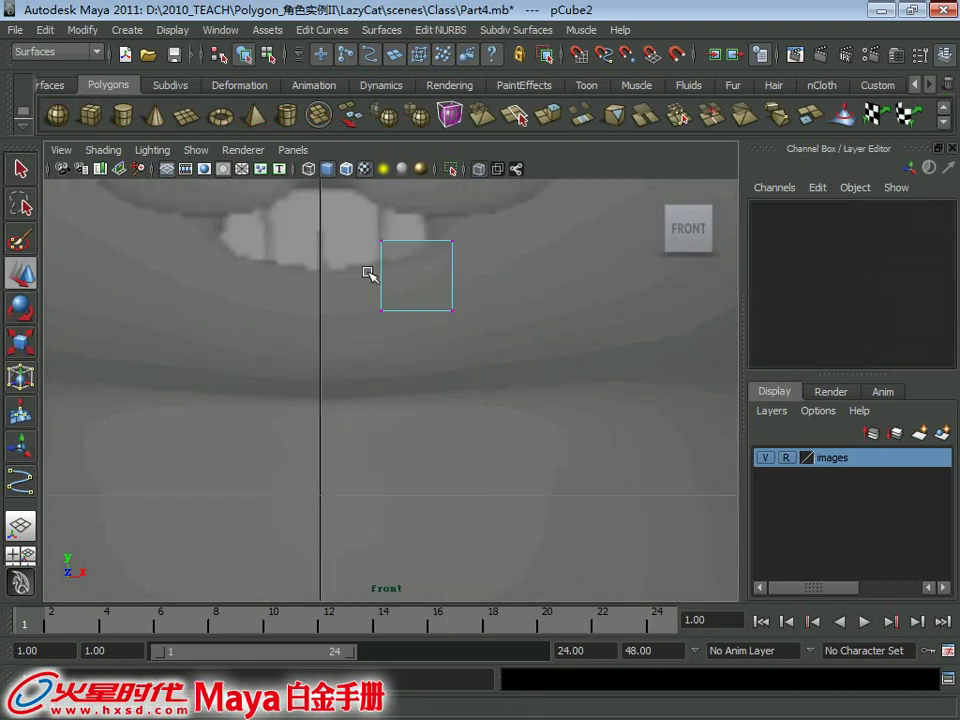
alt+middle_drag(373, 230, 358, 274)
mouse_move(356, 272)
mouse_down()
mouse_move(396, 306)
mouse_move(364, 183)
mouse_up()
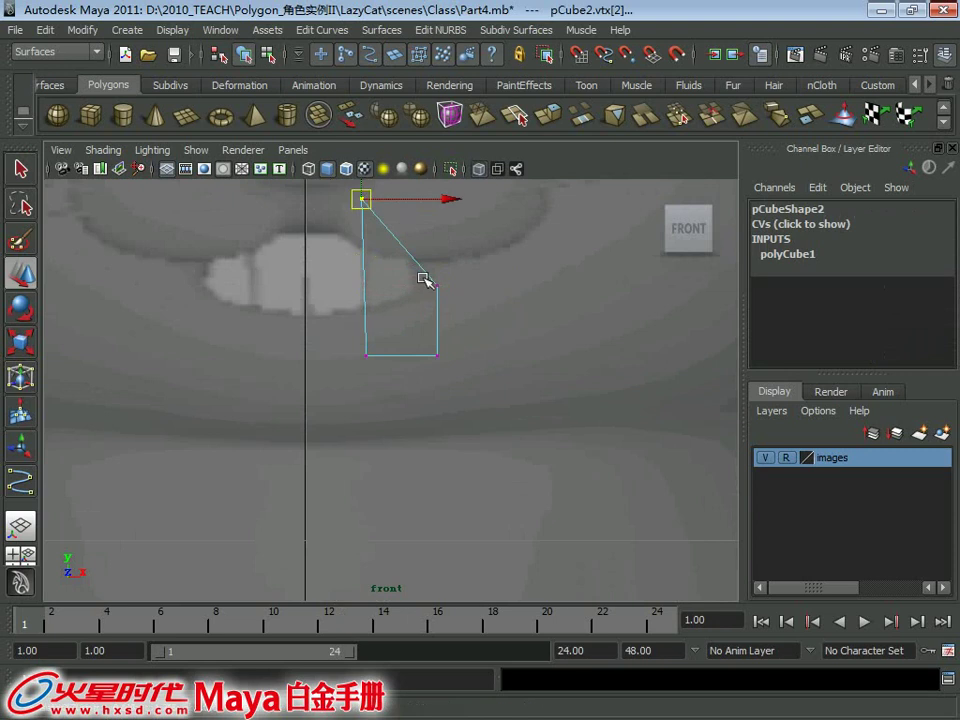
click(436, 285)
drag(436, 285, 402, 190)
click(365, 356)
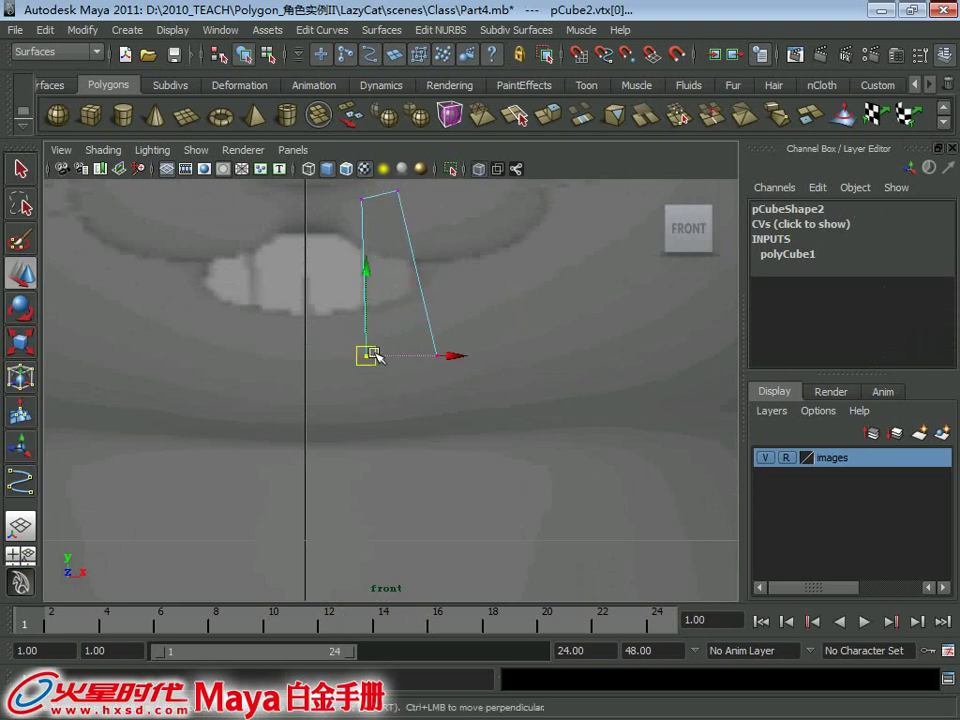
drag(366, 357, 366, 330)
click(436, 355)
drag(436, 355, 412, 318)
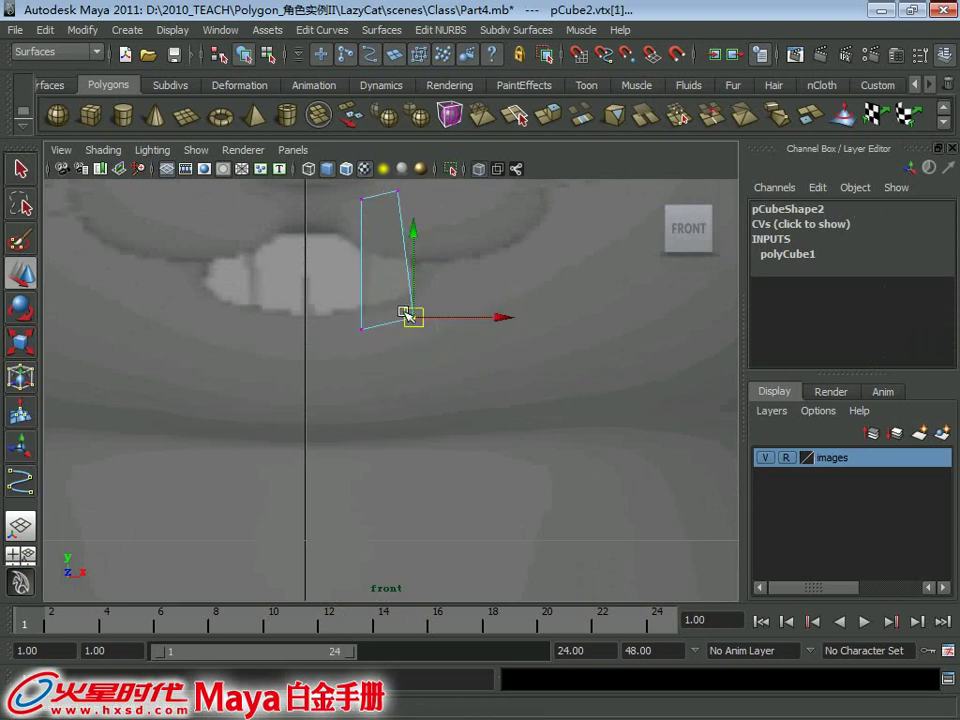
Step: Fine-tune the top-right corner vertex to fit the reference tooth, then return to object mode
click(364, 330)
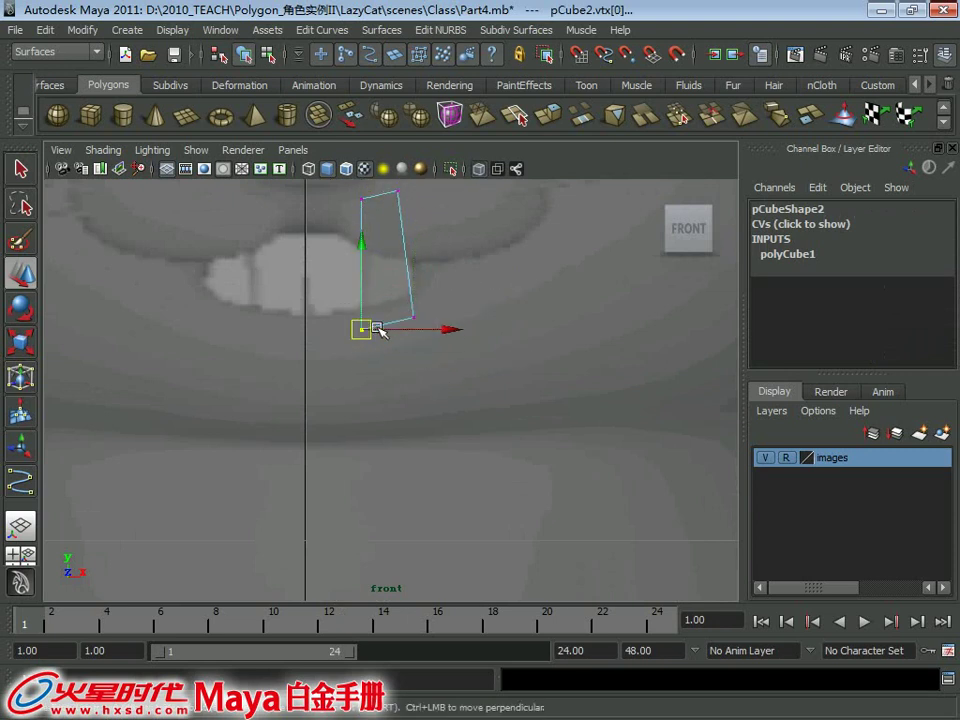
click(361, 199)
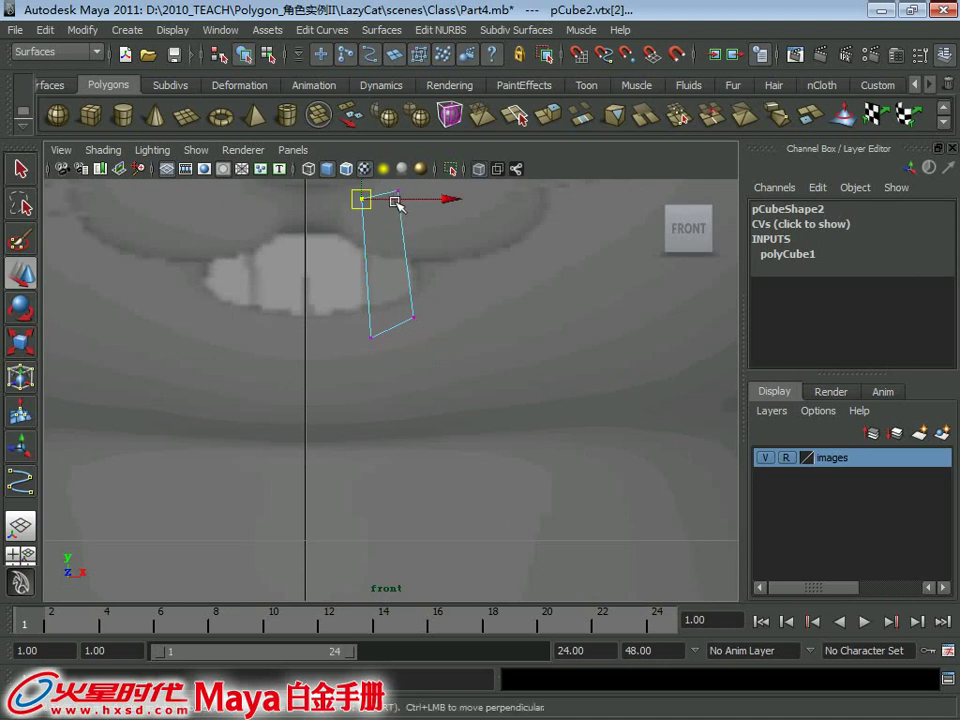
alt+middle_drag(394, 199, 422, 296)
click(421, 290)
click(420, 270)
mouse_move(416, 268)
mouse_down()
mouse_move(446, 296)
mouse_move(428, 280)
mouse_up()
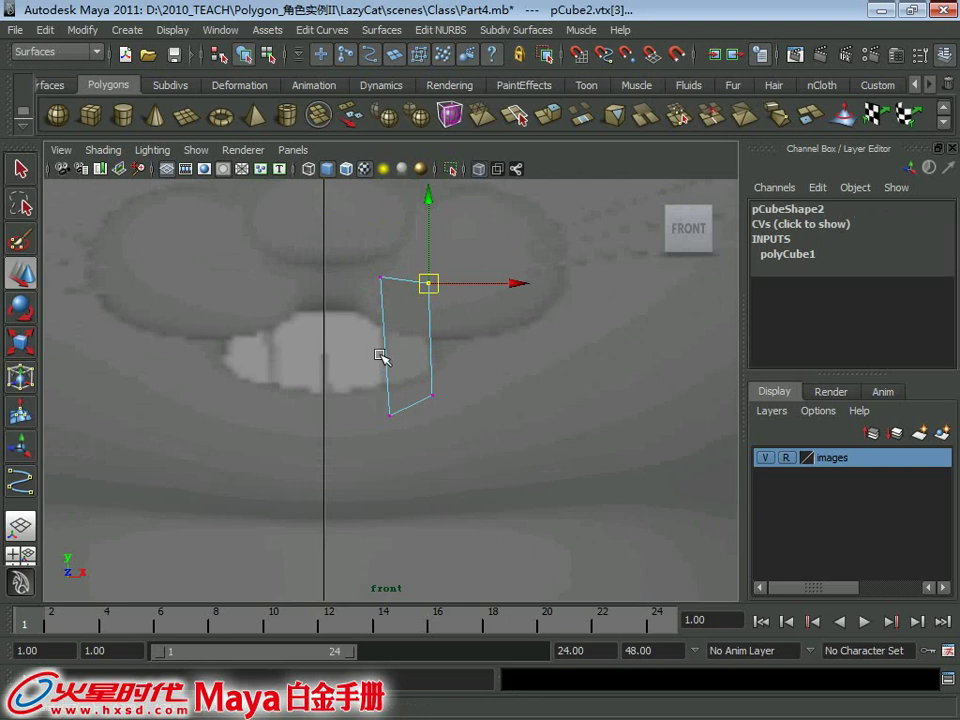
key(F8)
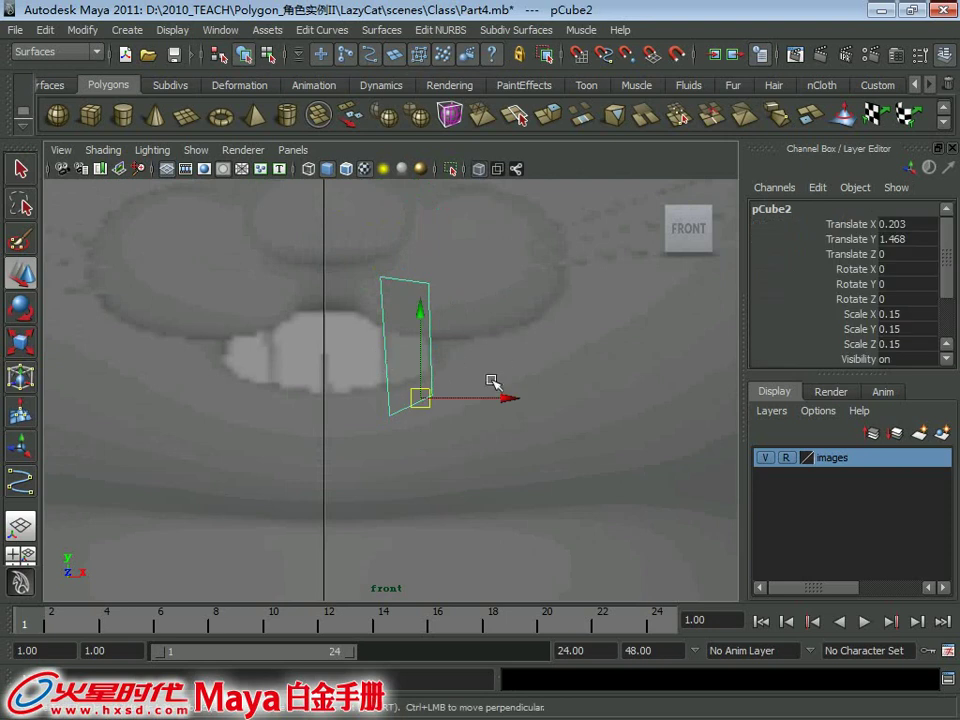
Step: Duplicate the tooth to the left and level its two bottom vertices to one height
key(ctrl+d)
drag(489, 397, 450, 410)
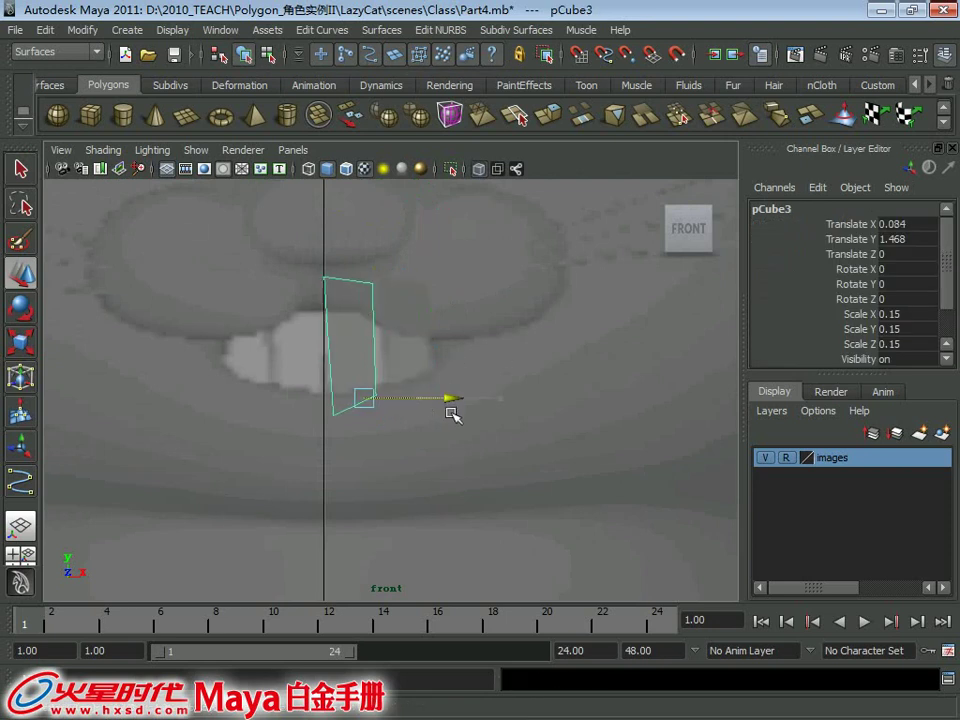
key(r)
right_drag(413, 316, 257, 312)
click(330, 412)
drag(318, 383, 398, 427)
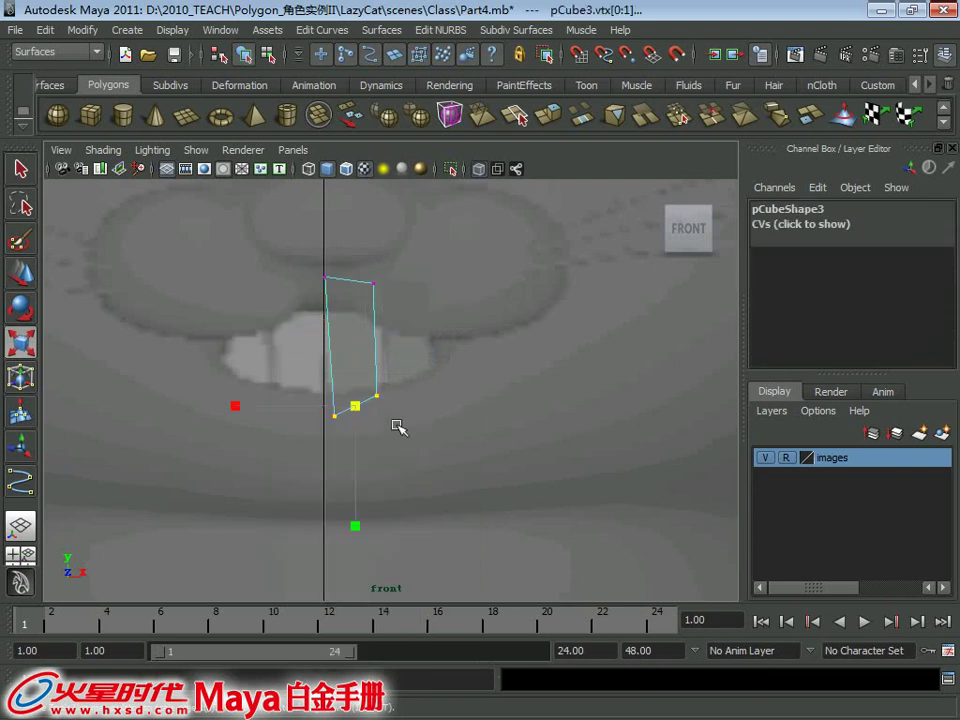
key(e)
key(r)
drag(357, 531, 356, 425)
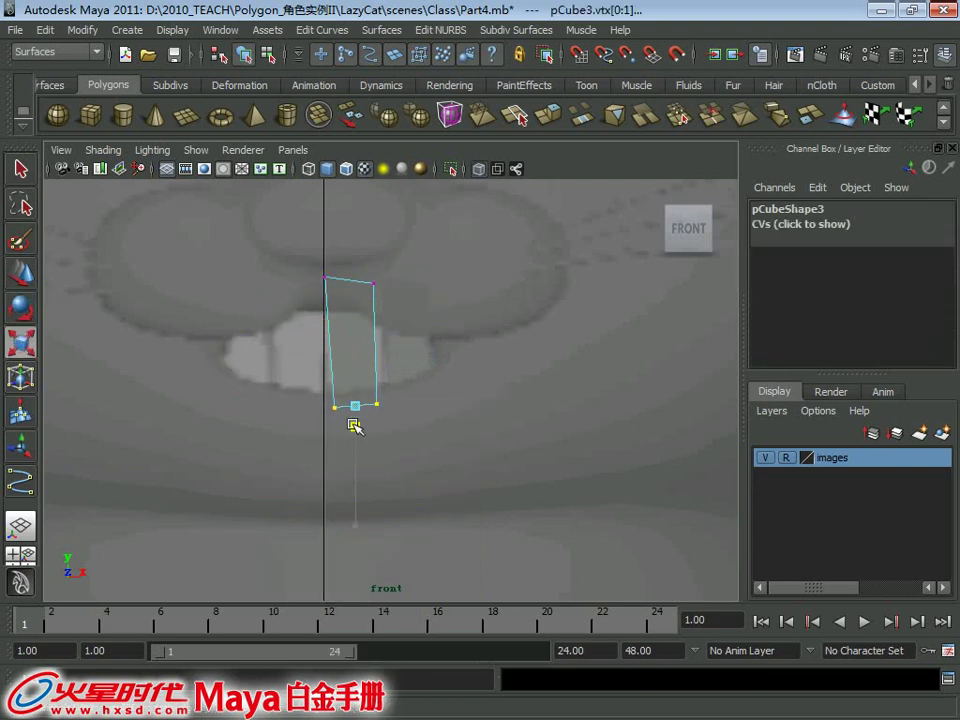
key(w)
mouse_move(356, 321)
middle_down()
mouse_move(356, 358)
mouse_move(356, 332)
middle_up()
key(q)
key(w)
key(q)
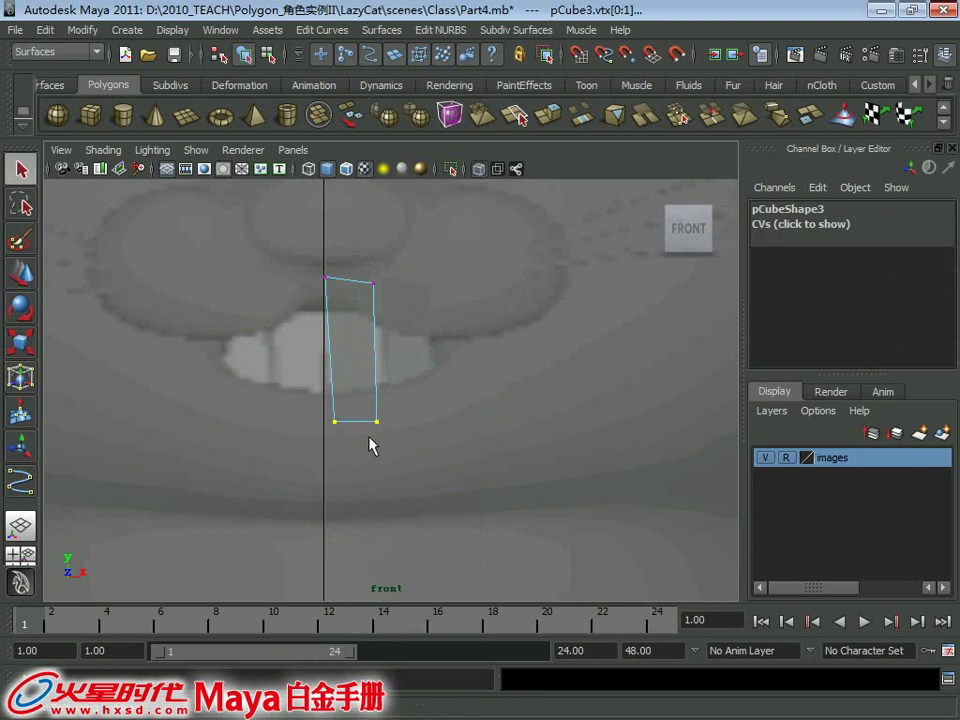
key(w)
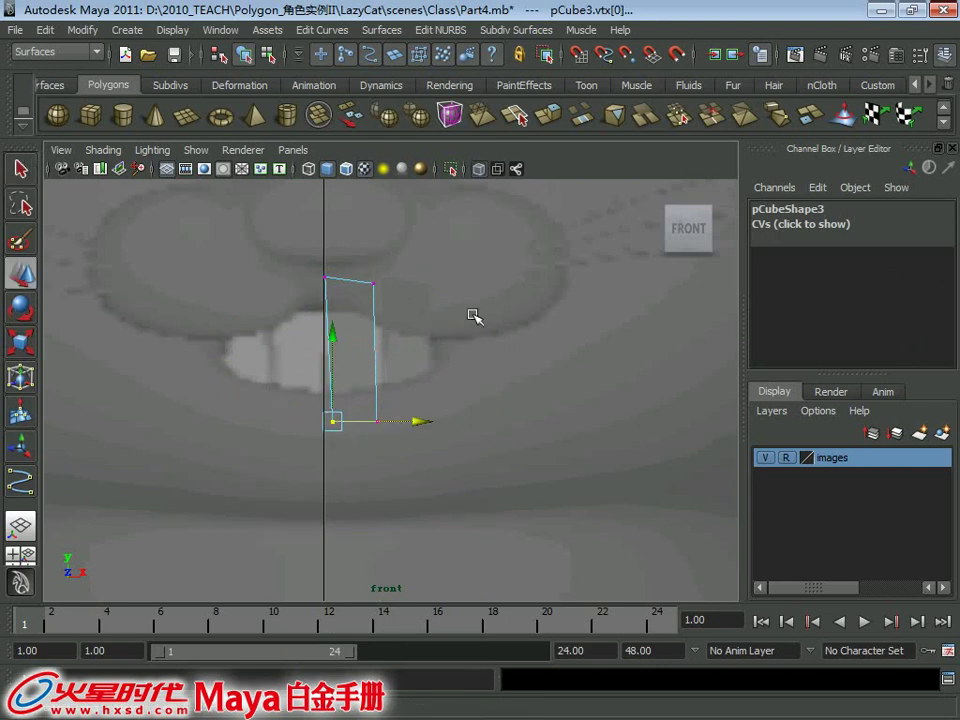
Step: In perspective view, select both teeth and thin them front to back
key(space)
drag(536, 302, 529, 306)
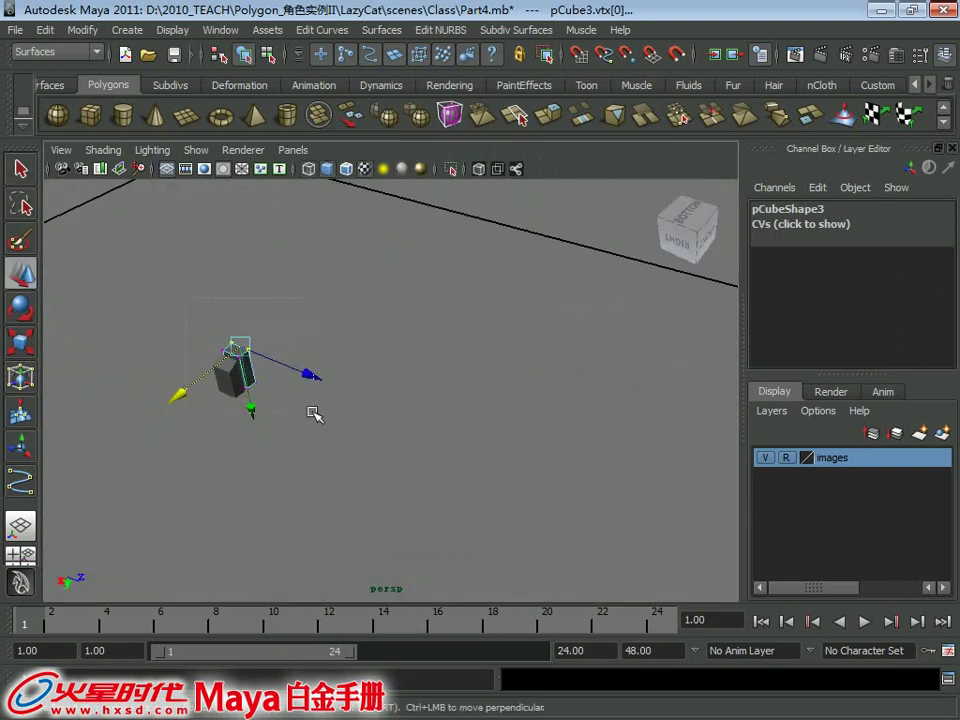
mouse_move(311, 412)
alt+mouse_down()
mouse_move(293, 339)
mouse_move(535, 302)
alt+mouse_up()
key(q)
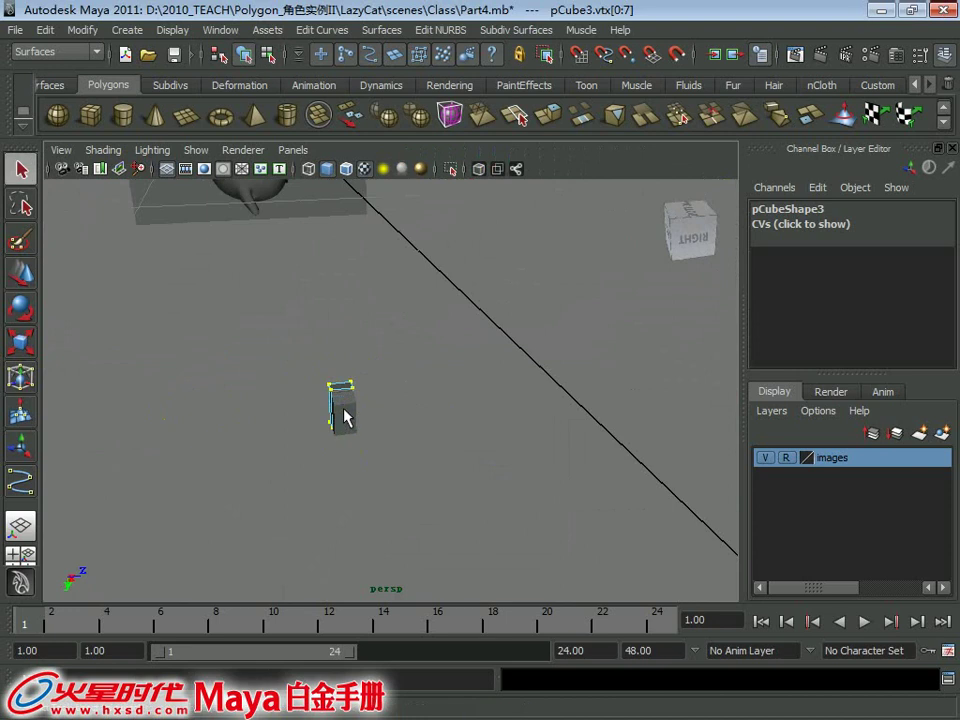
right_drag(343, 315, 422, 291)
mouse_move(422, 291)
alt+mouse_down()
mouse_move(392, 354)
mouse_move(349, 339)
mouse_move(422, 345)
mouse_move(382, 341)
mouse_move(241, 366)
alt+mouse_up()
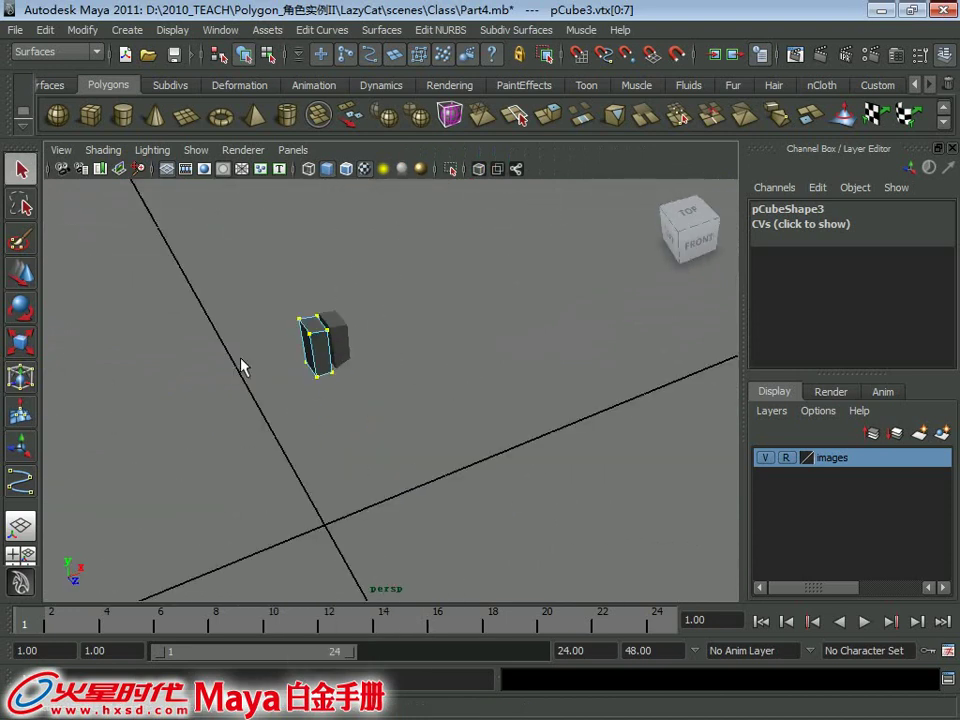
click(335, 347)
shift+click(304, 326)
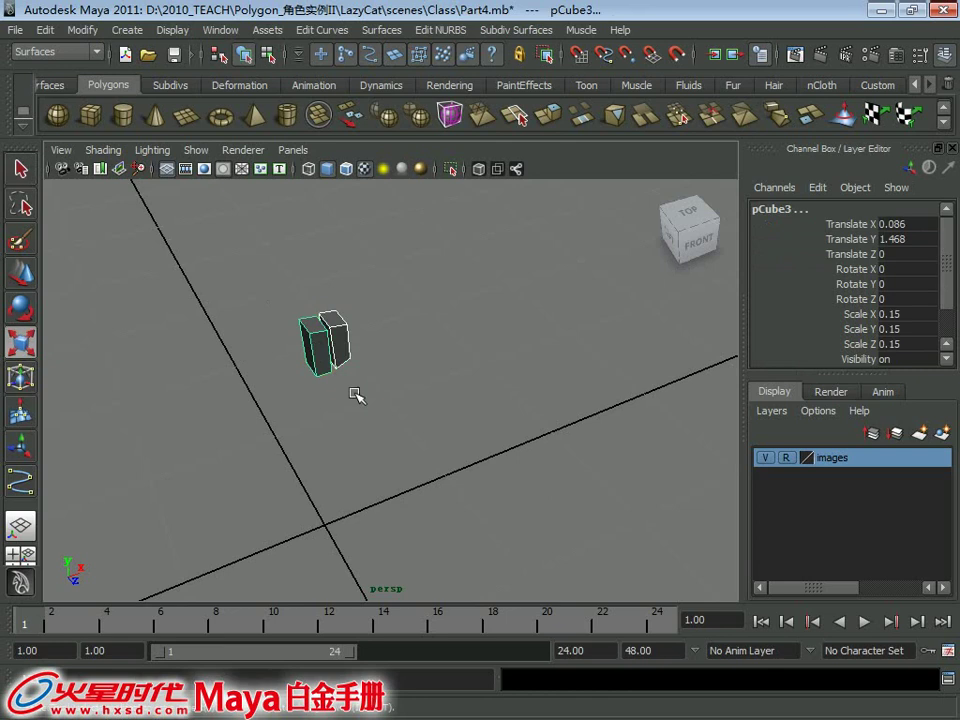
key(r)
drag(377, 437, 350, 387)
Step: Show all hidden objects and move the teeth into the mouth at Scale Z 0.04
click(172, 30)
mouse_move(188, 135)
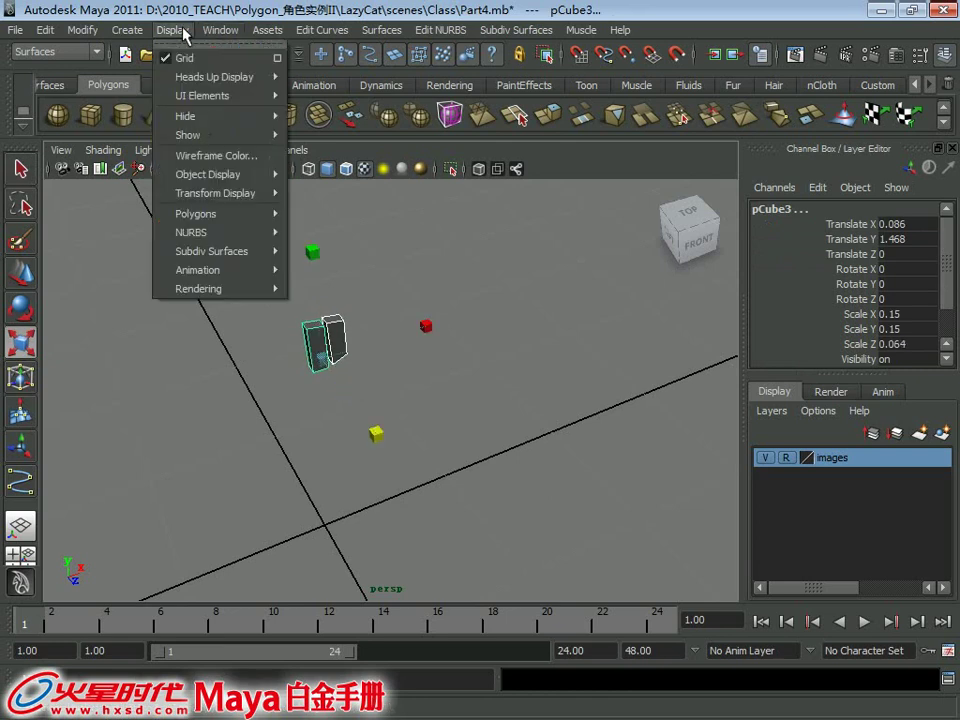
click(320, 210)
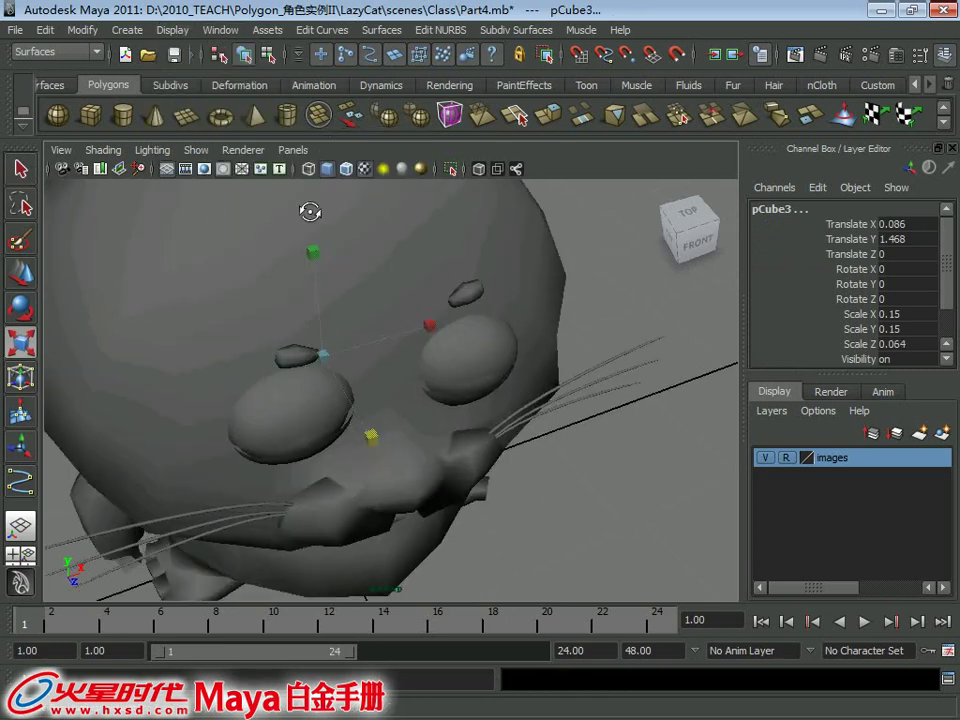
mouse_move(311, 210)
alt+mouse_down()
mouse_move(439, 240)
mouse_move(448, 390)
alt+mouse_up()
key(w)
mouse_move(353, 383)
mouse_down()
mouse_move(450, 506)
mouse_move(407, 392)
mouse_up()
mouse_move(462, 441)
alt+mouse_down()
mouse_move(521, 467)
mouse_move(489, 422)
mouse_move(524, 415)
mouse_move(510, 435)
mouse_move(464, 394)
mouse_move(402, 386)
mouse_move(429, 390)
mouse_move(424, 418)
alt+mouse_up()
key(r)
key(w)
Step: Group the teeth as group9, duplicate them as group10 and mirror it with Scale X -1
key(ctrl+g)
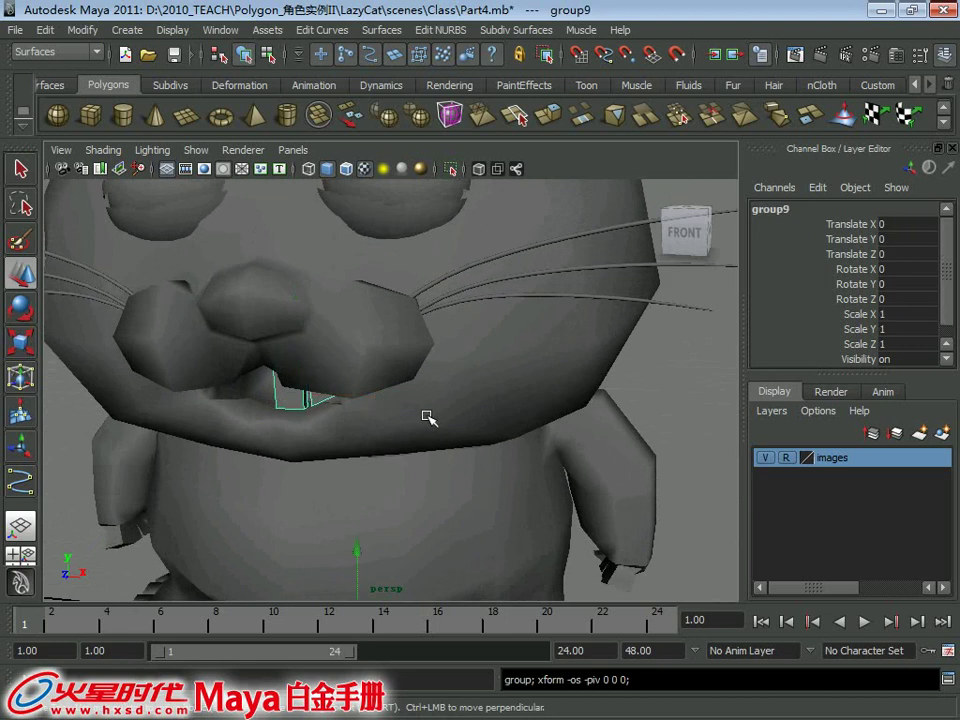
key(ctrl+g)
click(895, 311)
text(-1)
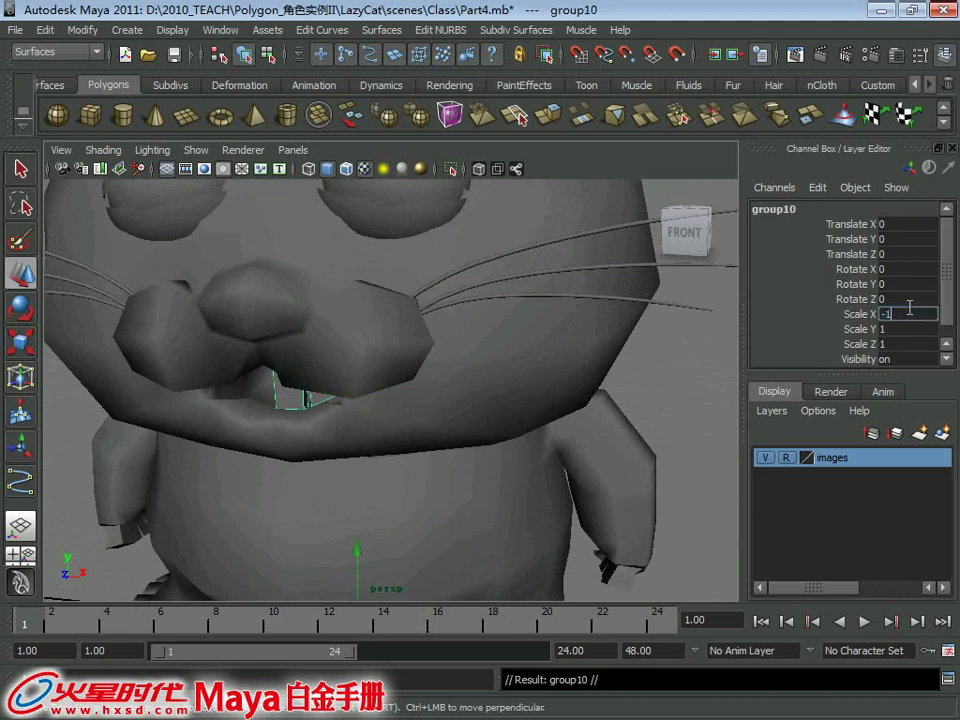
key(Return)
alt+drag(564, 272, 489, 306)
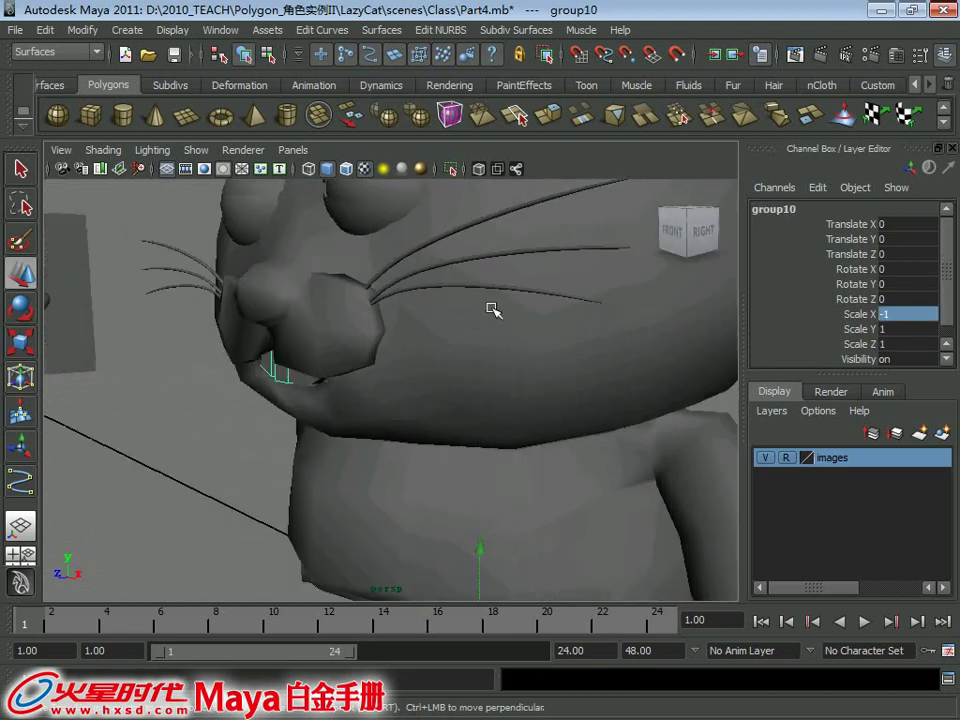
alt+right_drag(489, 306, 585, 492)
alt+drag(585, 492, 416, 392)
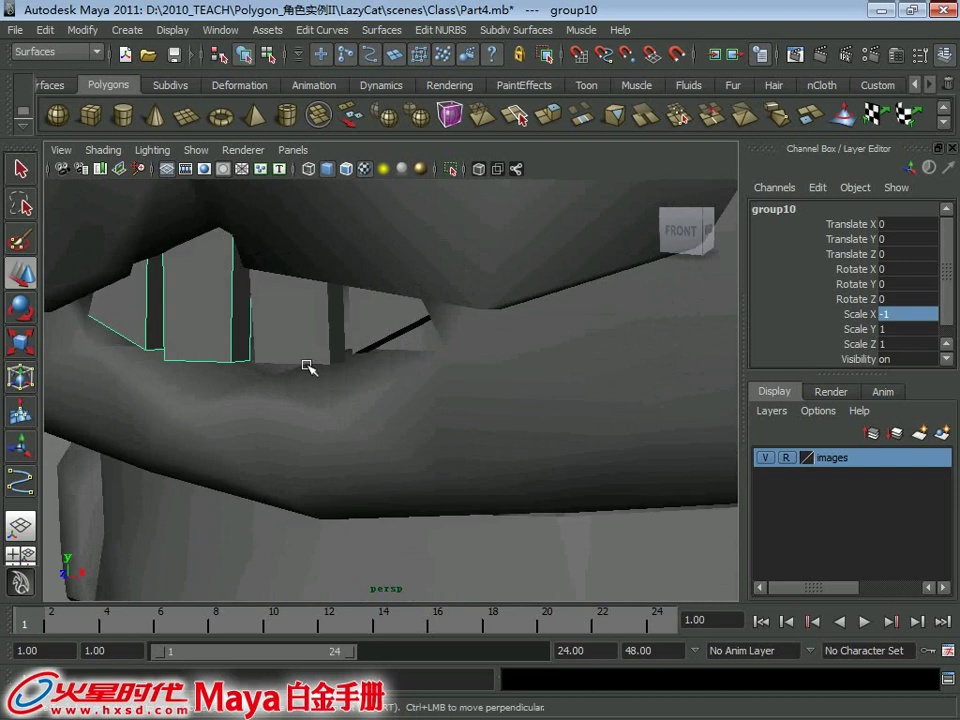
alt+drag(357, 364, 390, 332)
click(390, 332)
alt+right_drag(390, 332, 523, 381)
mouse_move(523, 381)
alt+mouse_down()
mouse_move(585, 420)
mouse_move(415, 377)
alt+mouse_up()
key(w)
key(q)
Step: Assign the teeth a new Lambert material (lambert4) with a white colour
right_drag(413, 377, 431, 590)
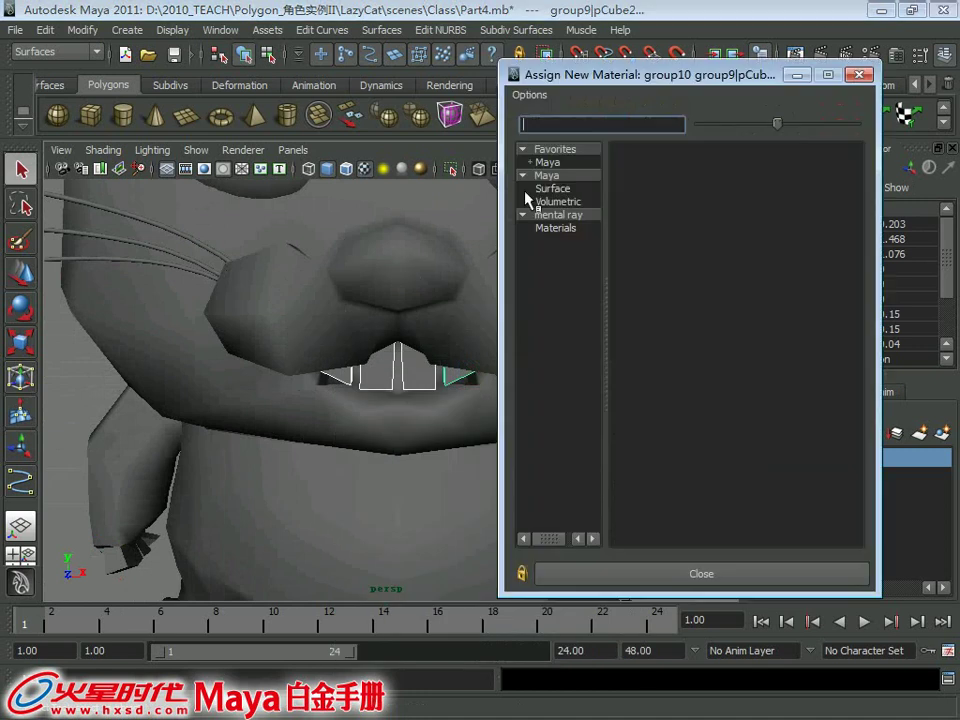
click(647, 222)
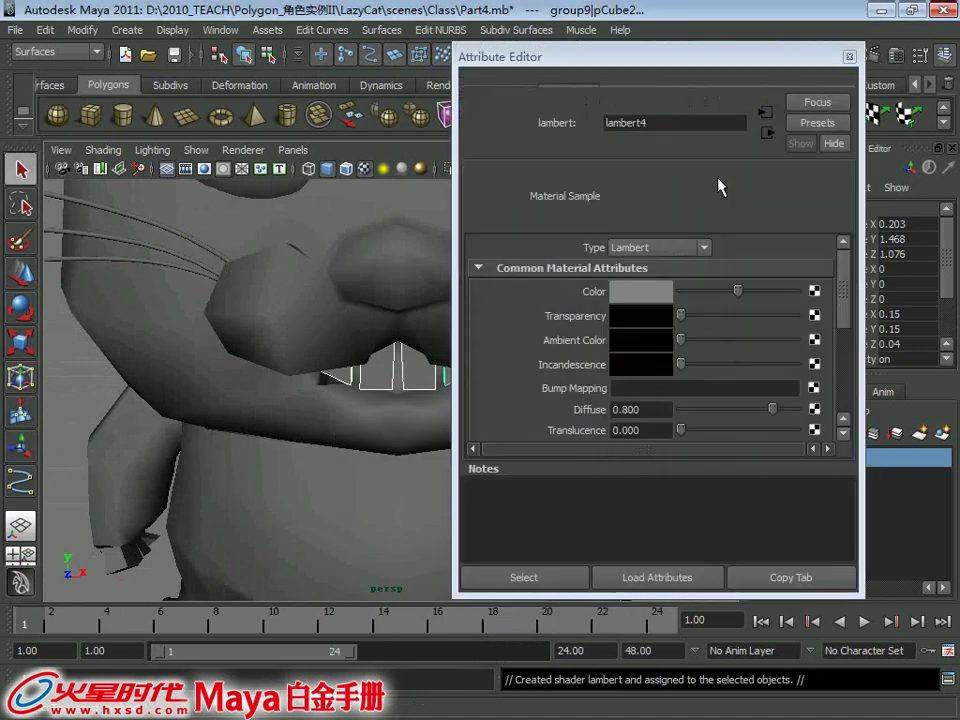
drag(741, 328, 820, 335)
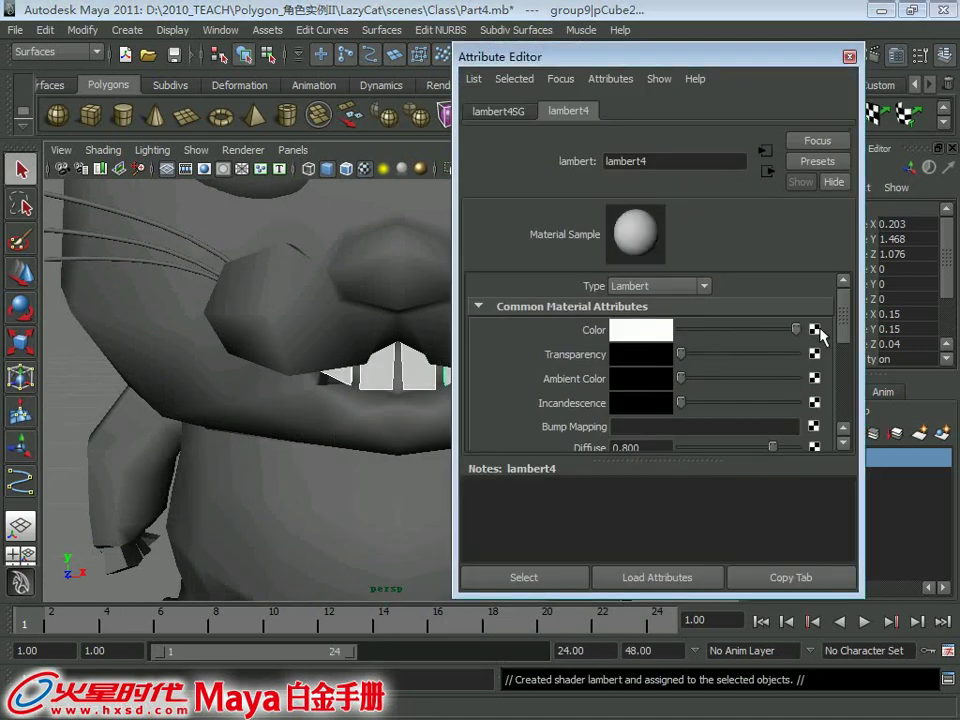
click(849, 57)
key(a)
click(465, 298)
Step: Marquee-select the whole cat and switch it to low-poly display with 1
alt+middle_drag(465, 298, 387, 296)
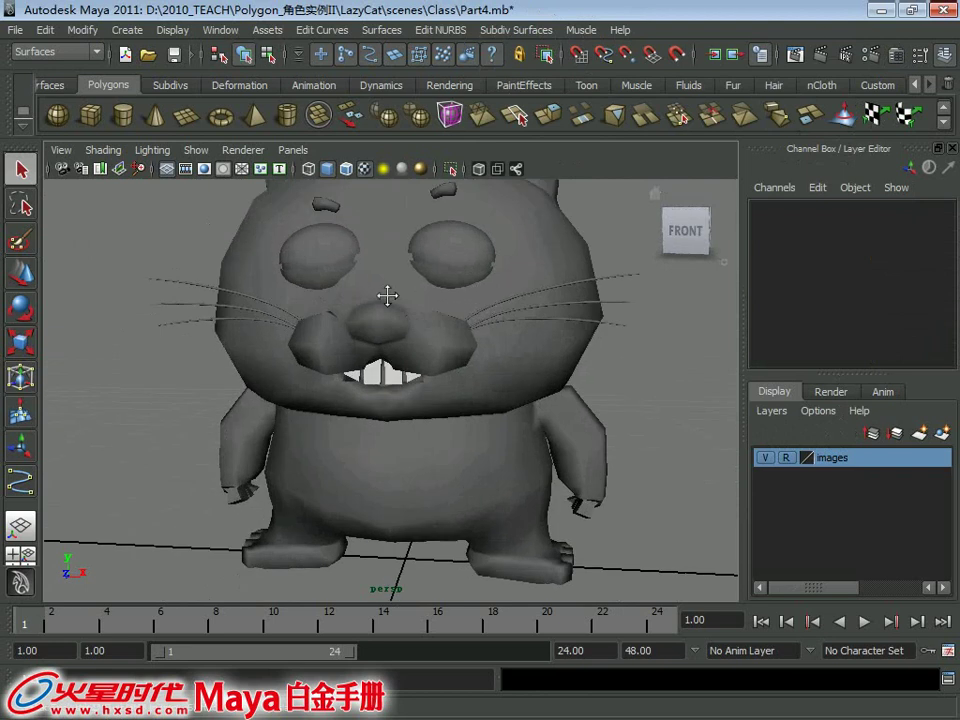
scroll(452, 429, up, 3)
scroll(459, 422, up, 2)
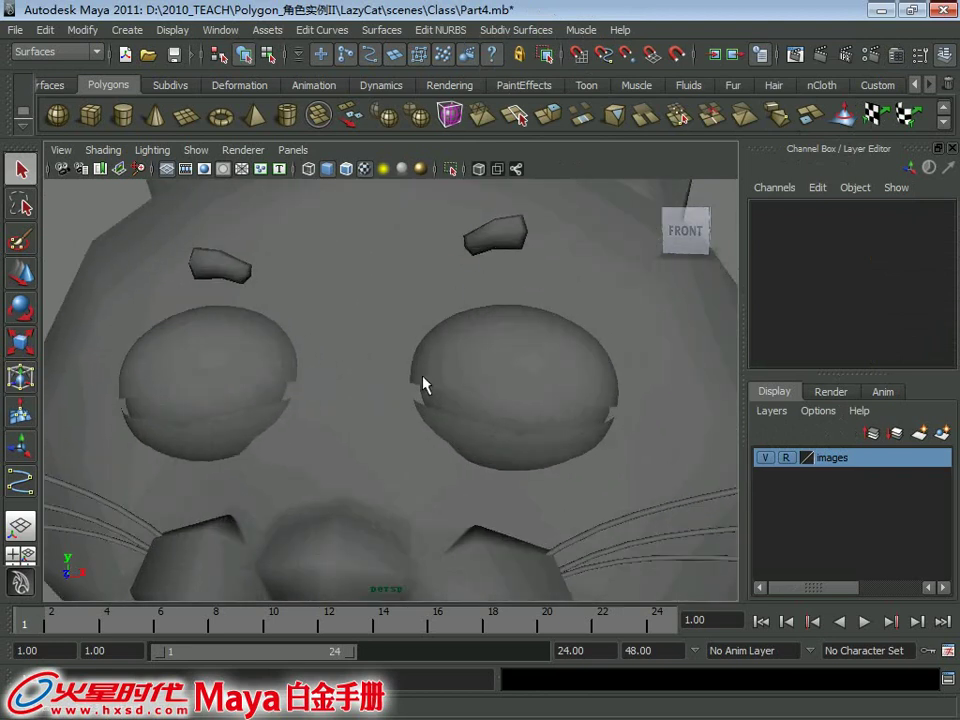
click(464, 356)
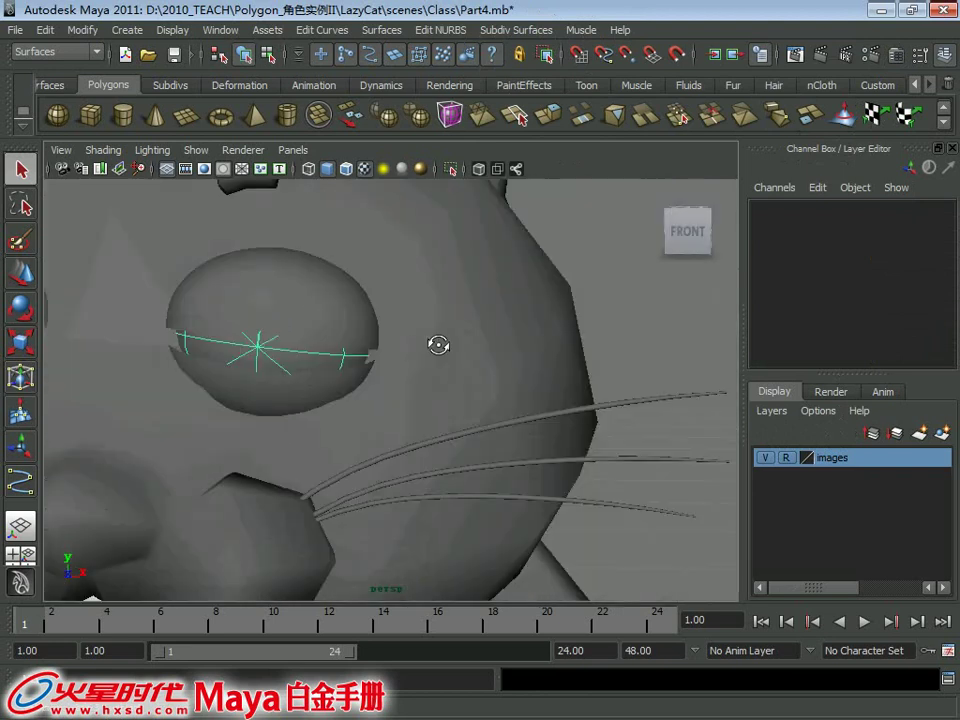
scroll(426, 351, down, 3)
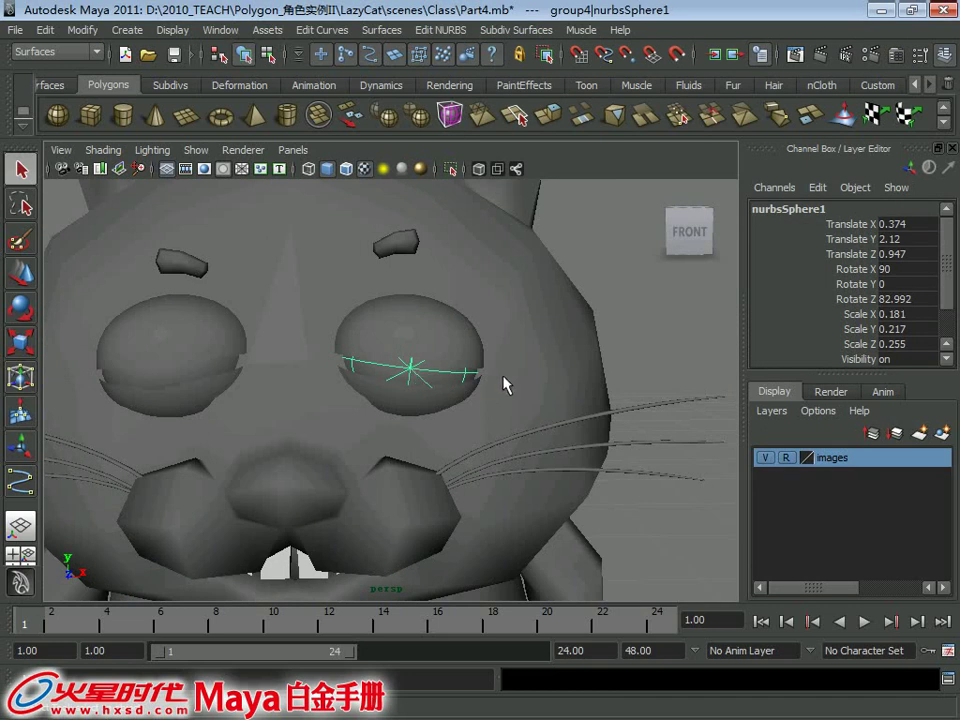
scroll(410, 388, down, 3)
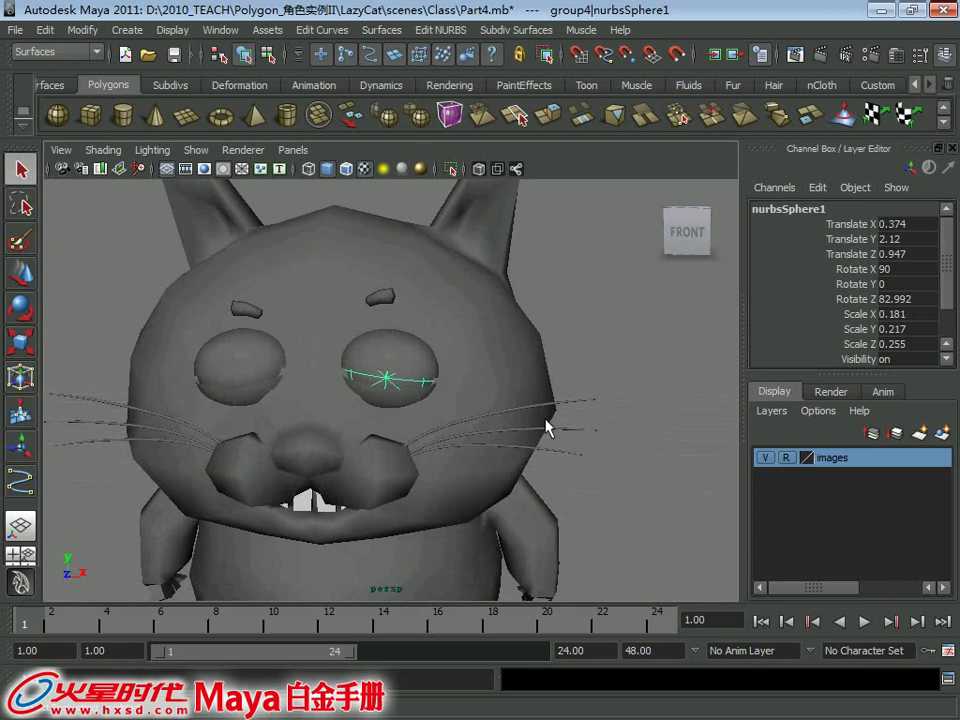
alt+drag(546, 425, 405, 409)
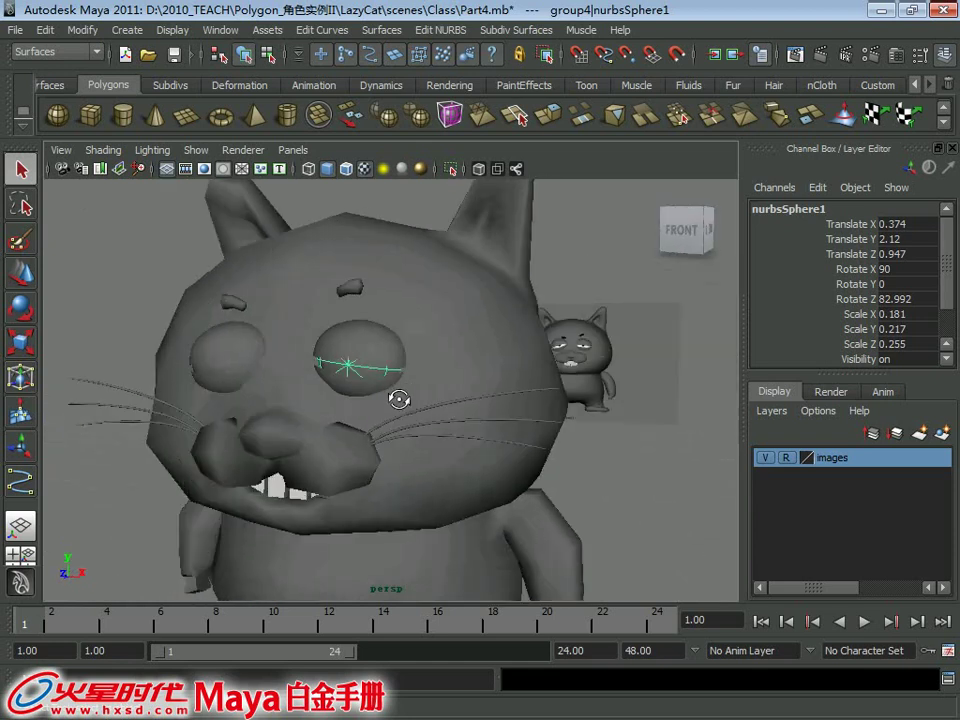
alt+right_drag(405, 409, 285, 392)
alt+drag(285, 392, 335, 383)
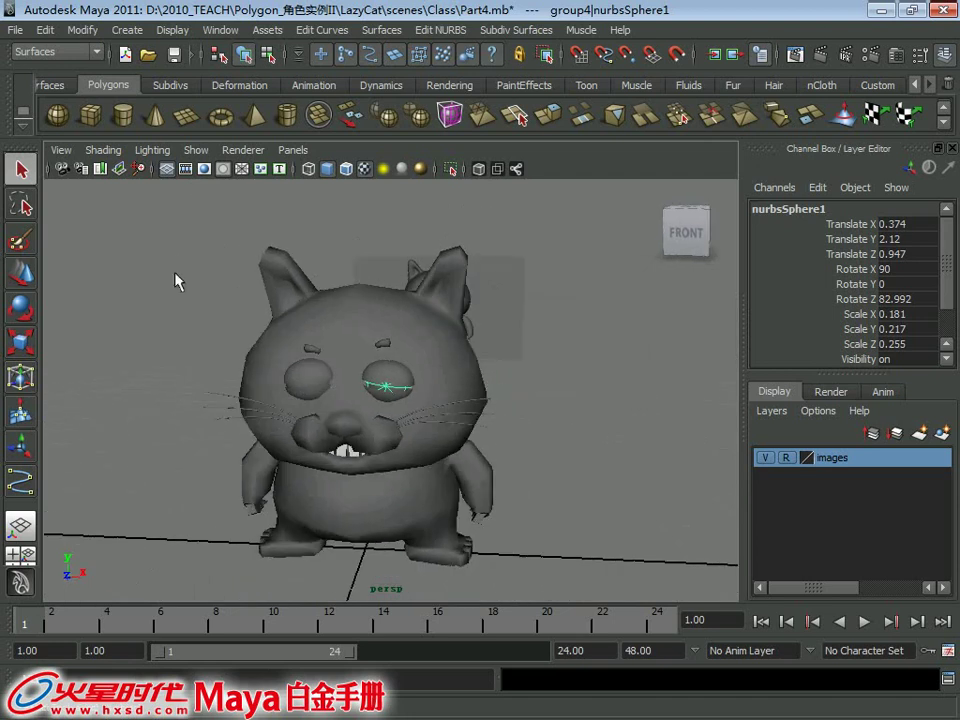
drag(258, 375, 578, 621)
key(1)
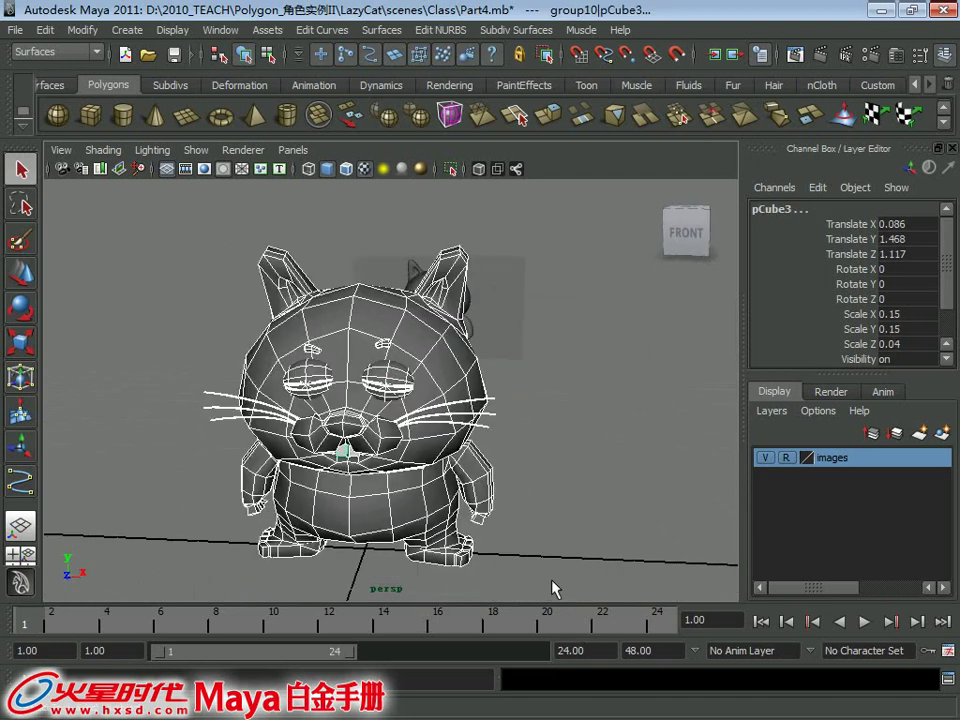
Step: Select the eye sphere nurbsSphere1 and choose Assign New Material from the marking menu
alt+right_drag(558, 423, 371, 375)
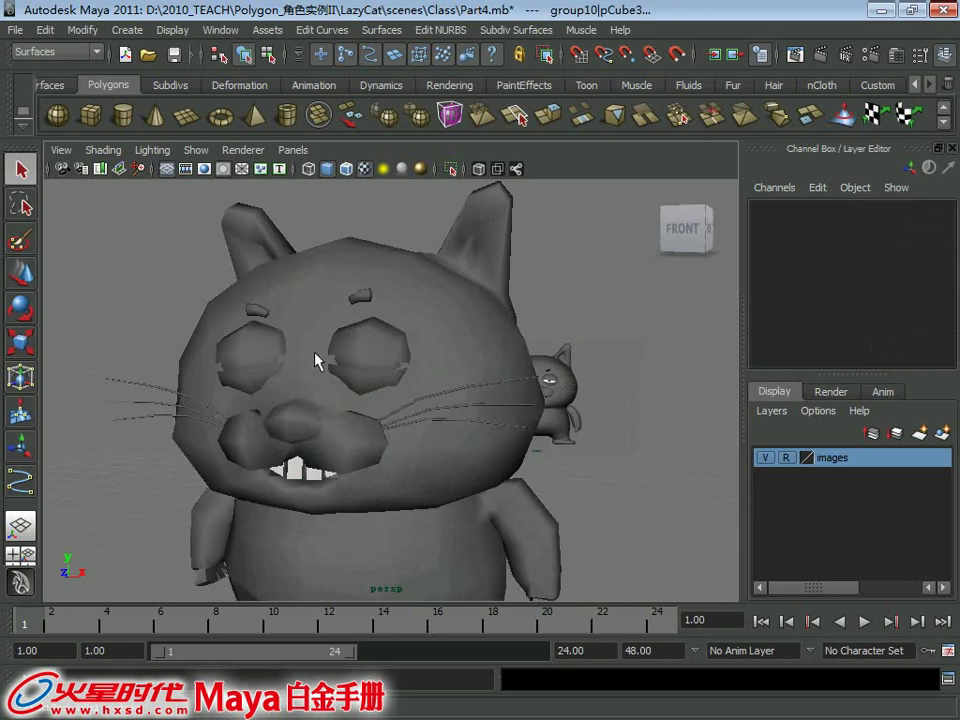
click(374, 369)
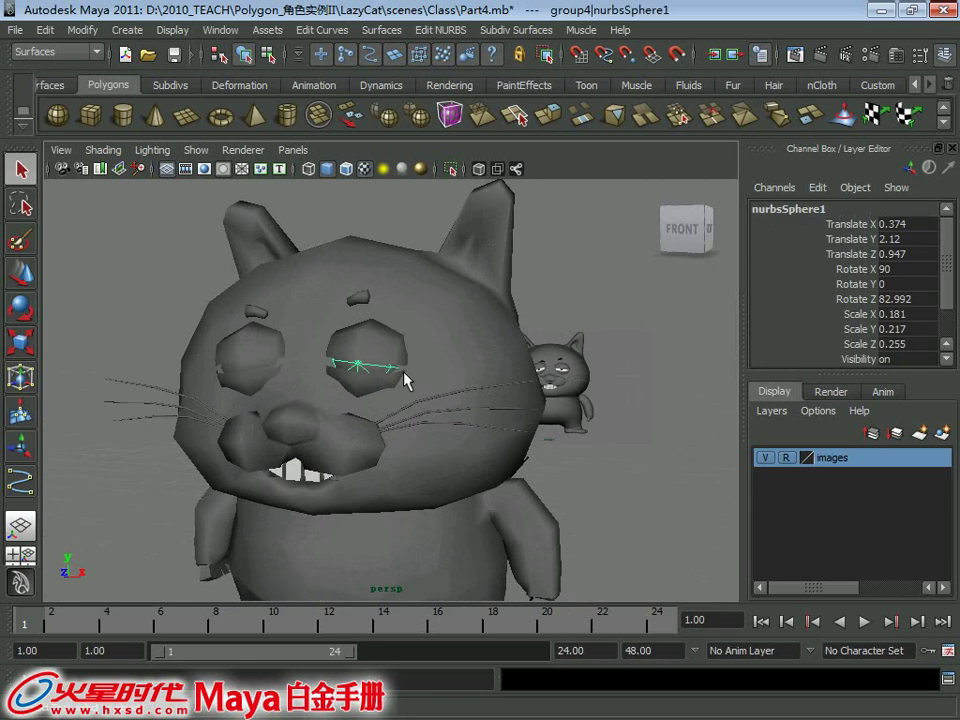
right_drag(385, 372, 385, 528)
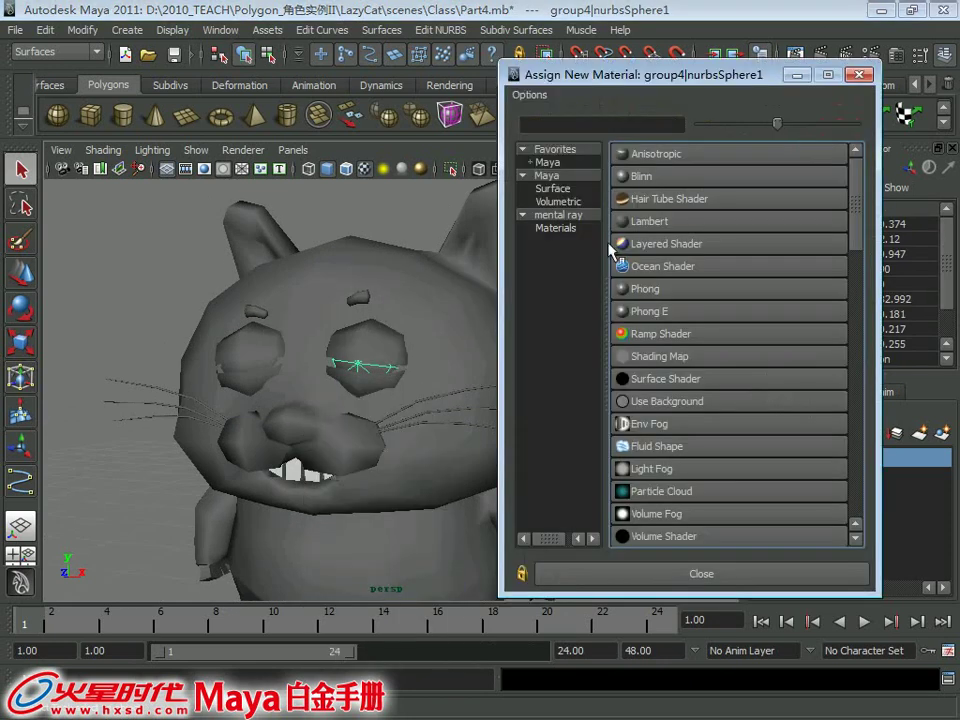
Step: Give the eye sphere a Phong material (phong1) with a ramp1 texture in its Color
click(649, 290)
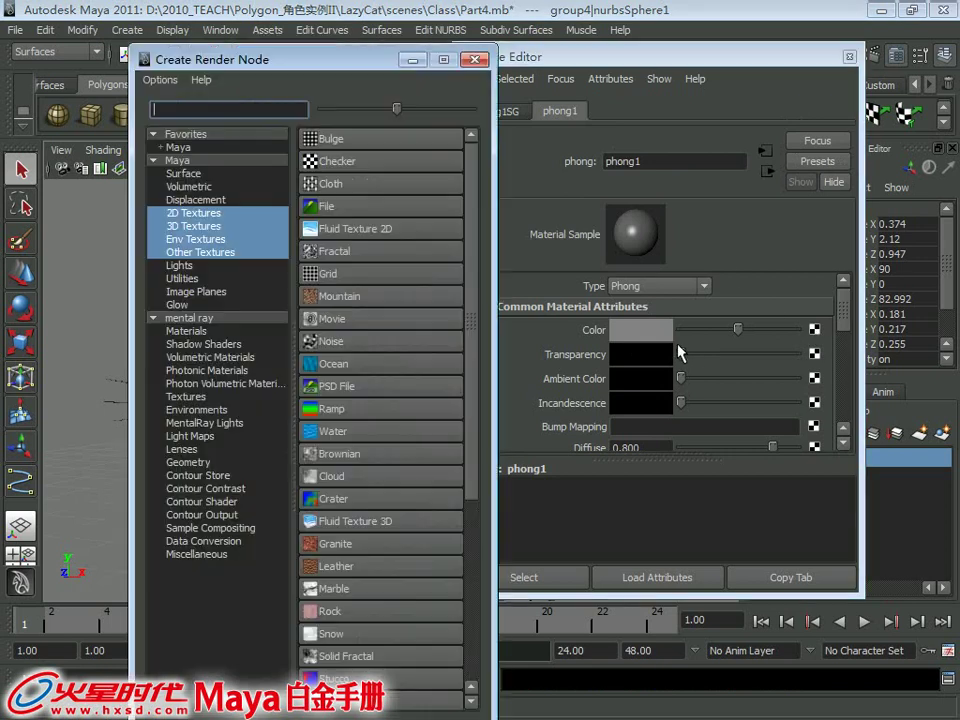
click(333, 408)
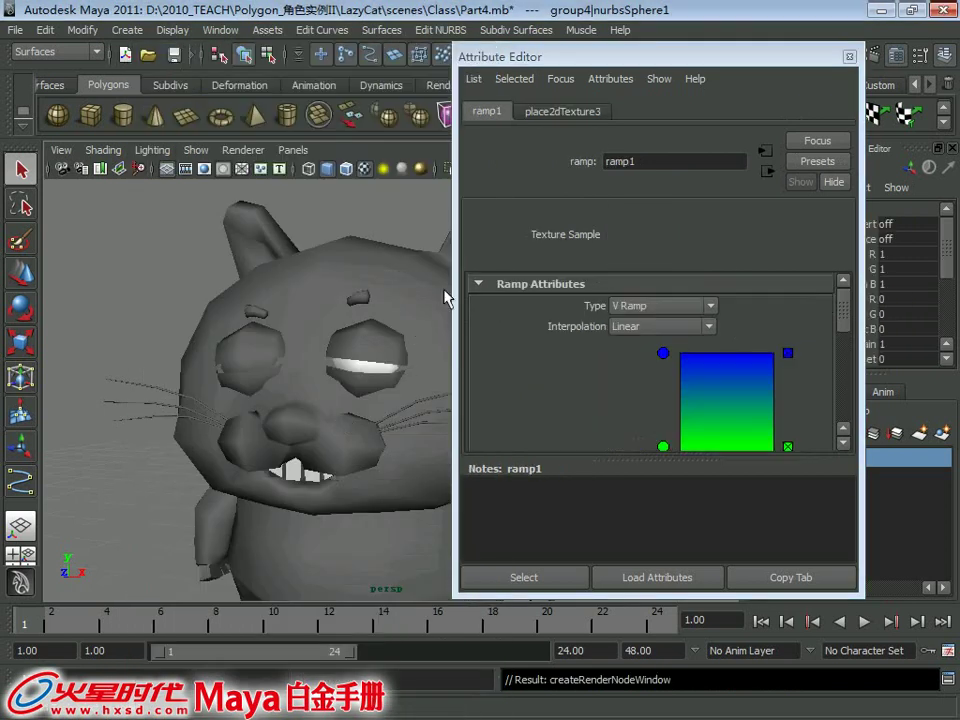
Step: Set ramp1 to U Ramp with None interpolation and move the green stop toward the top
click(660, 306)
click(667, 337)
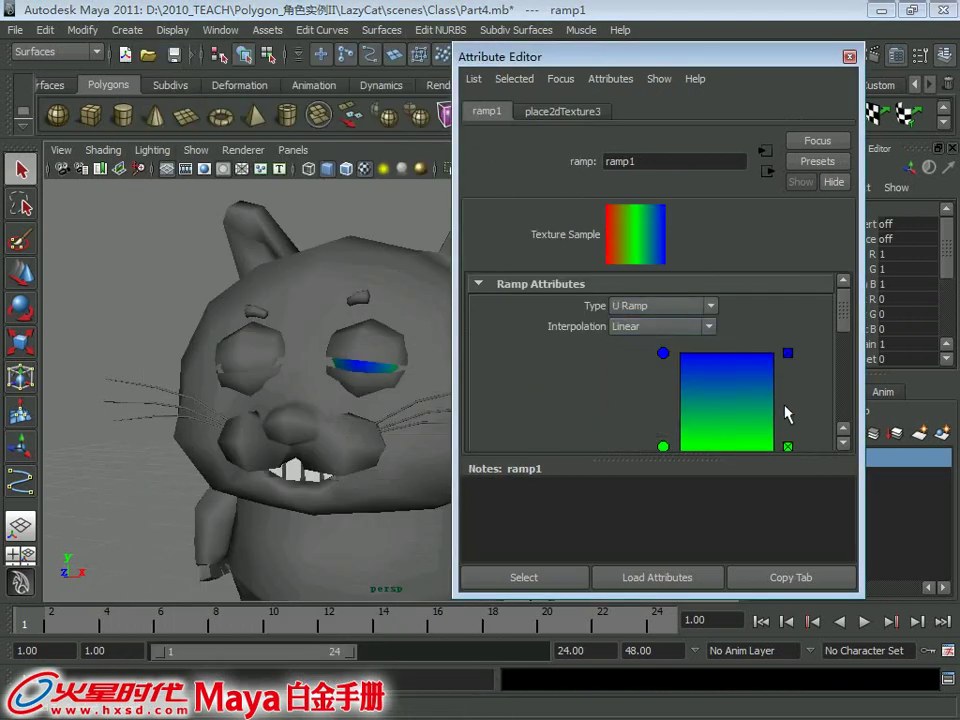
drag(663, 446, 662, 381)
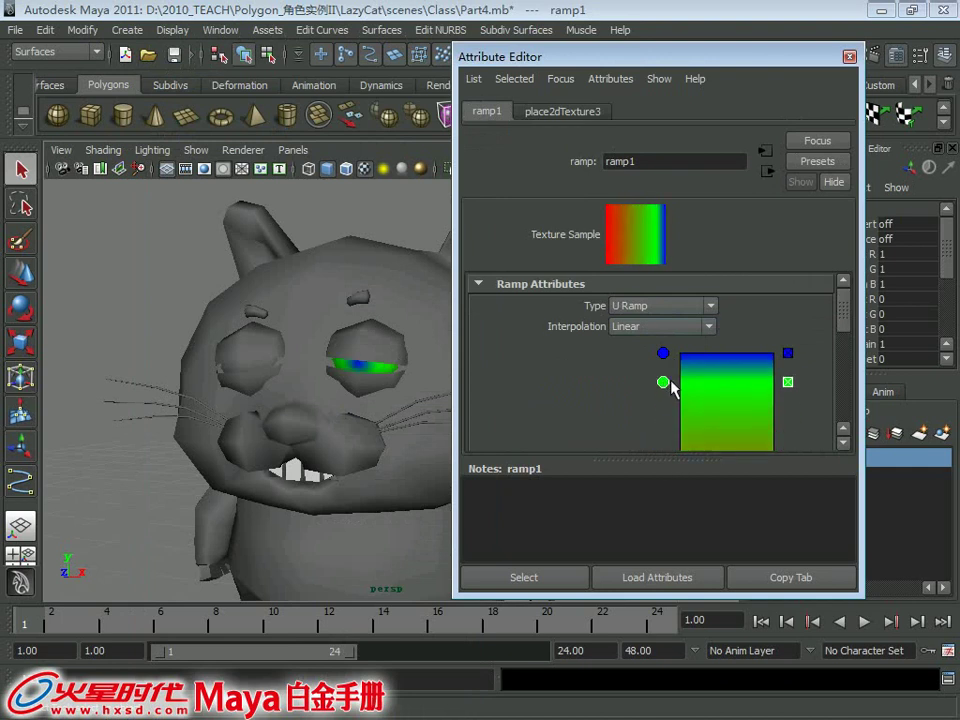
click(660, 306)
click(659, 336)
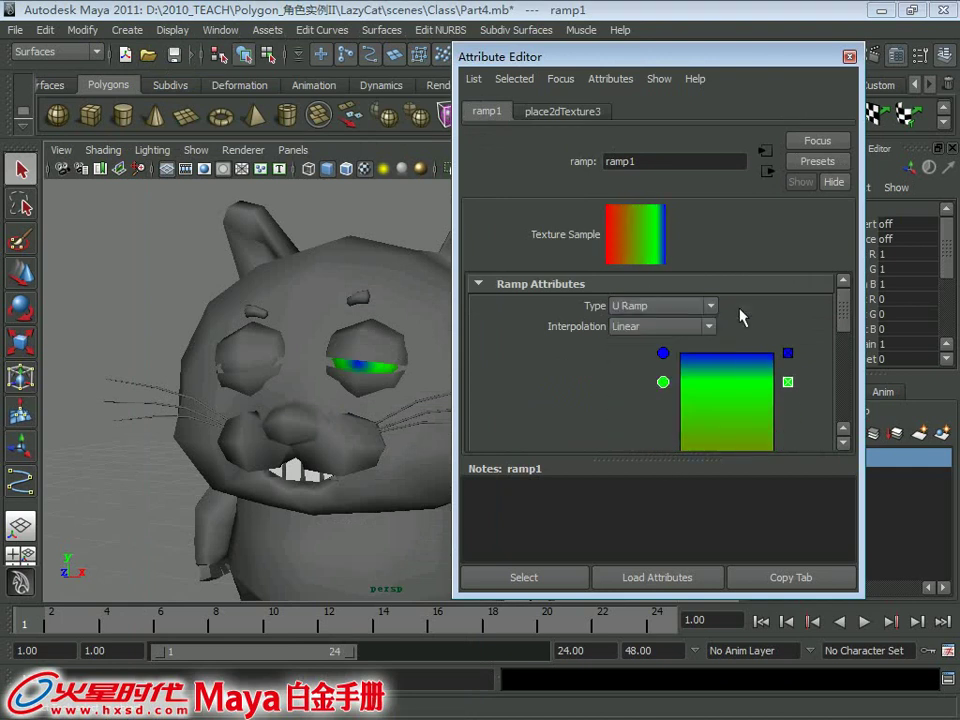
click(685, 326)
click(654, 343)
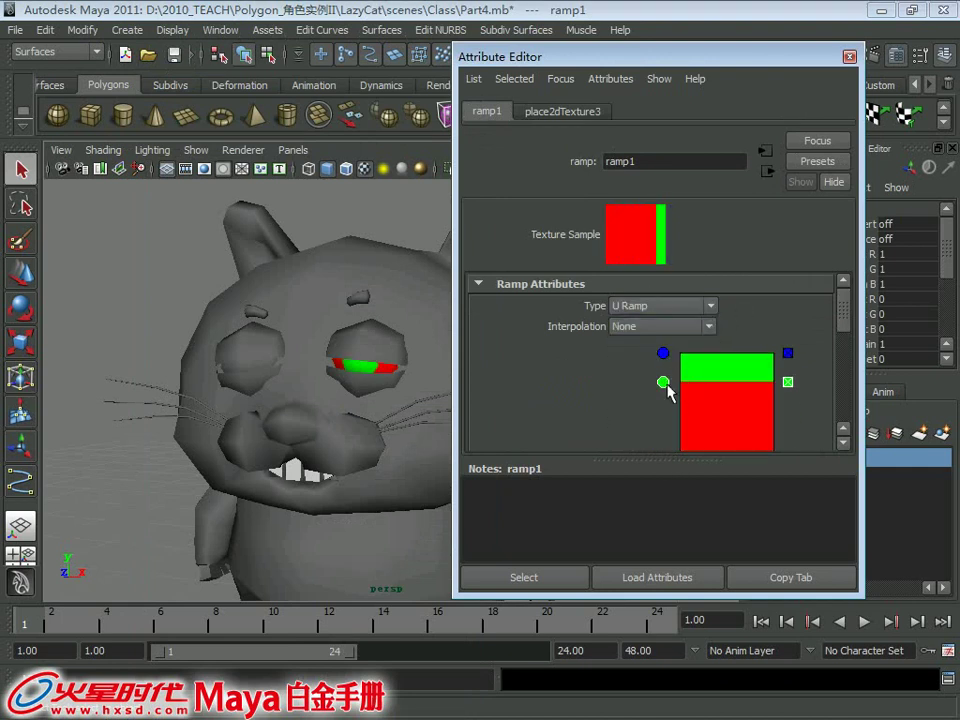
drag(664, 385, 670, 363)
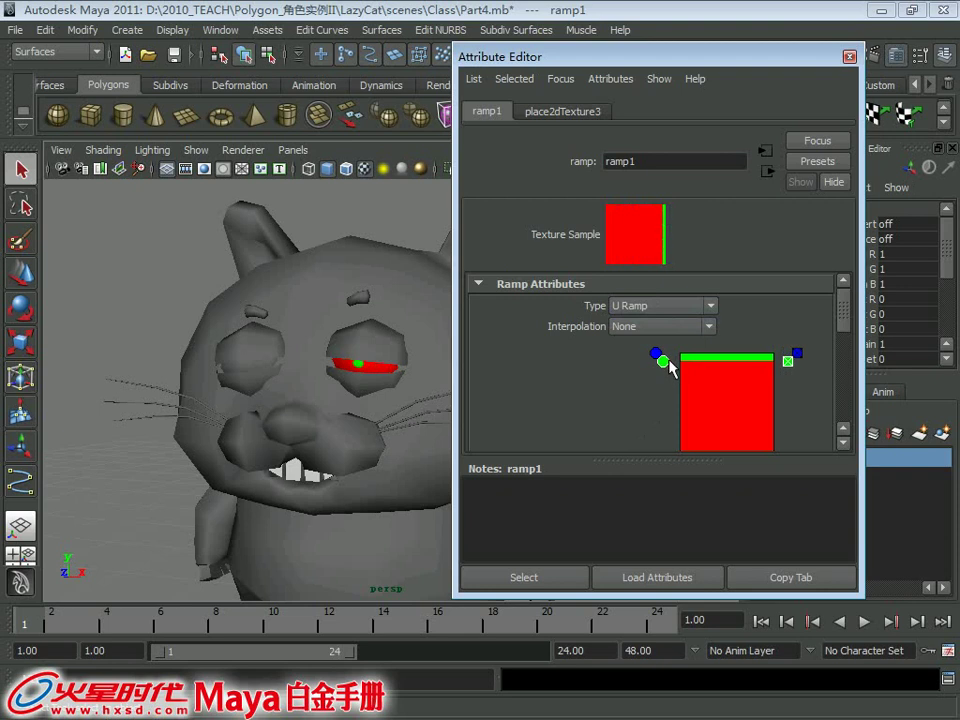
drag(846, 321, 846, 360)
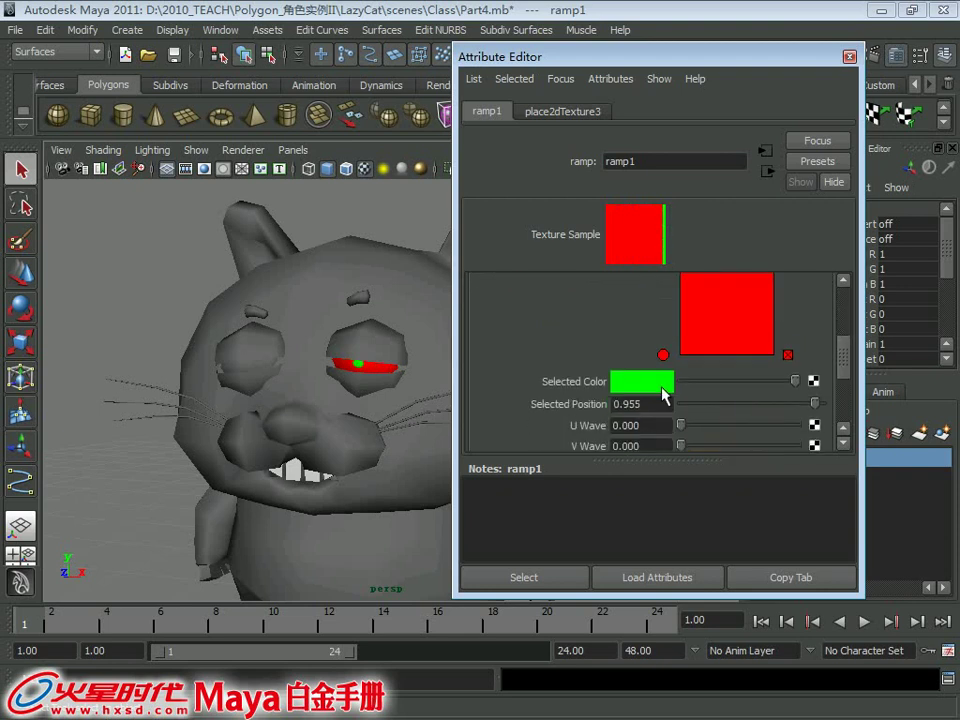
Step: Colour the green stop black and the red stop white, then close the Attribute Editor
click(662, 386)
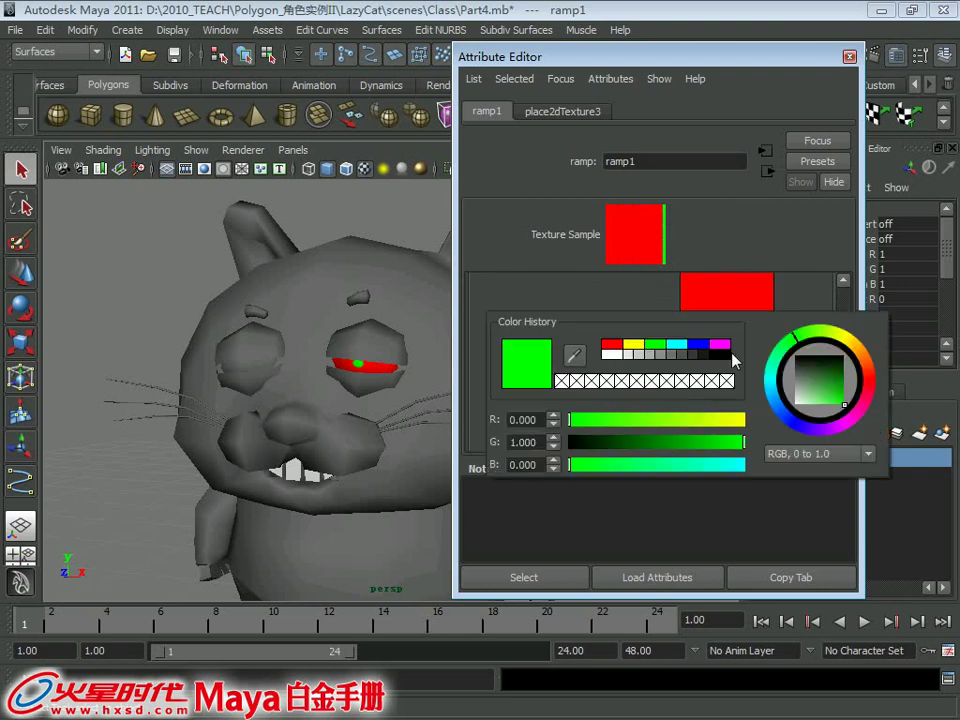
click(726, 354)
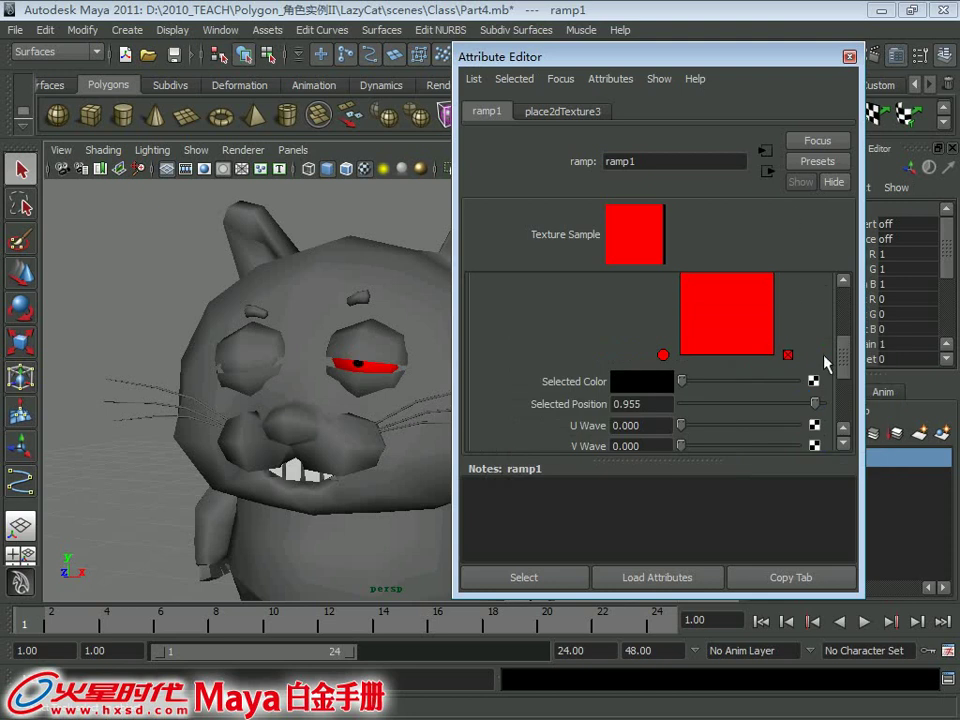
scroll(733, 345, up, 3)
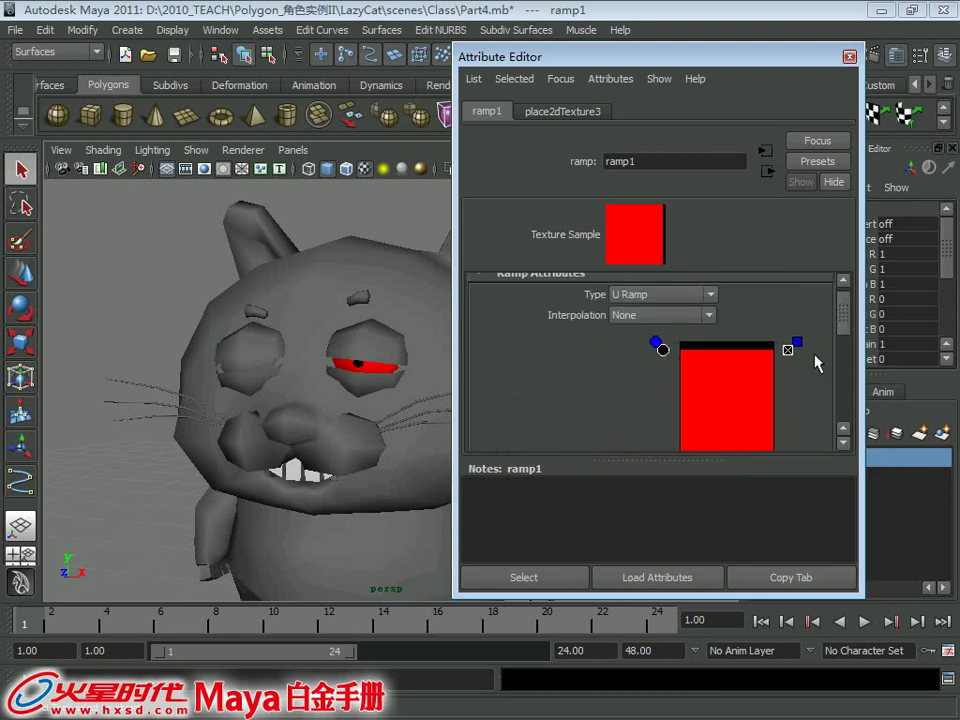
scroll(818, 362, down, 3)
click(662, 364)
click(655, 393)
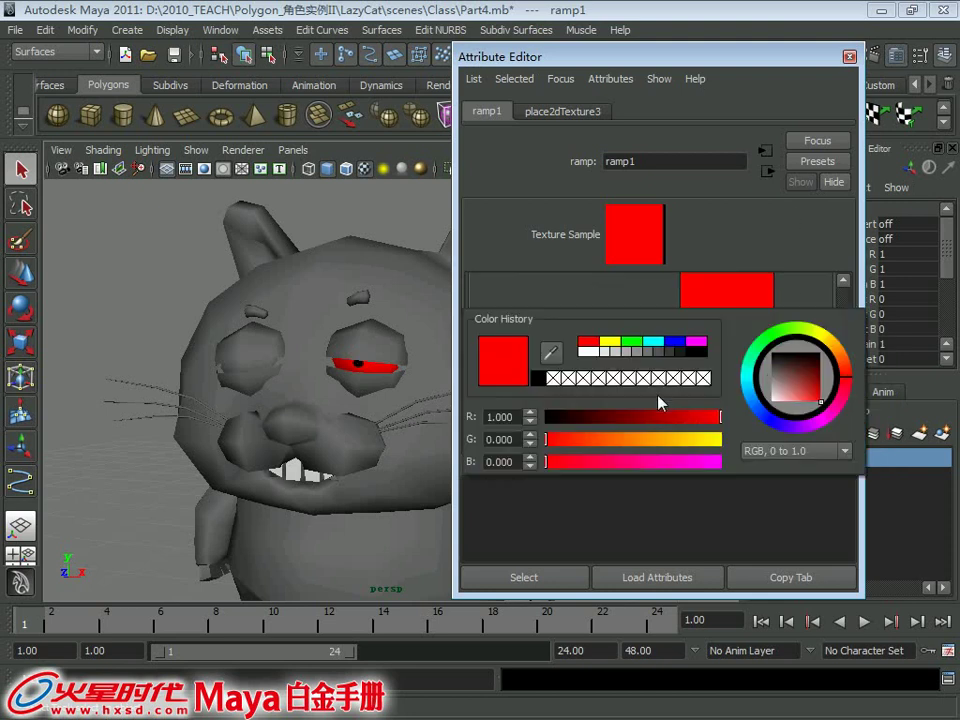
click(585, 352)
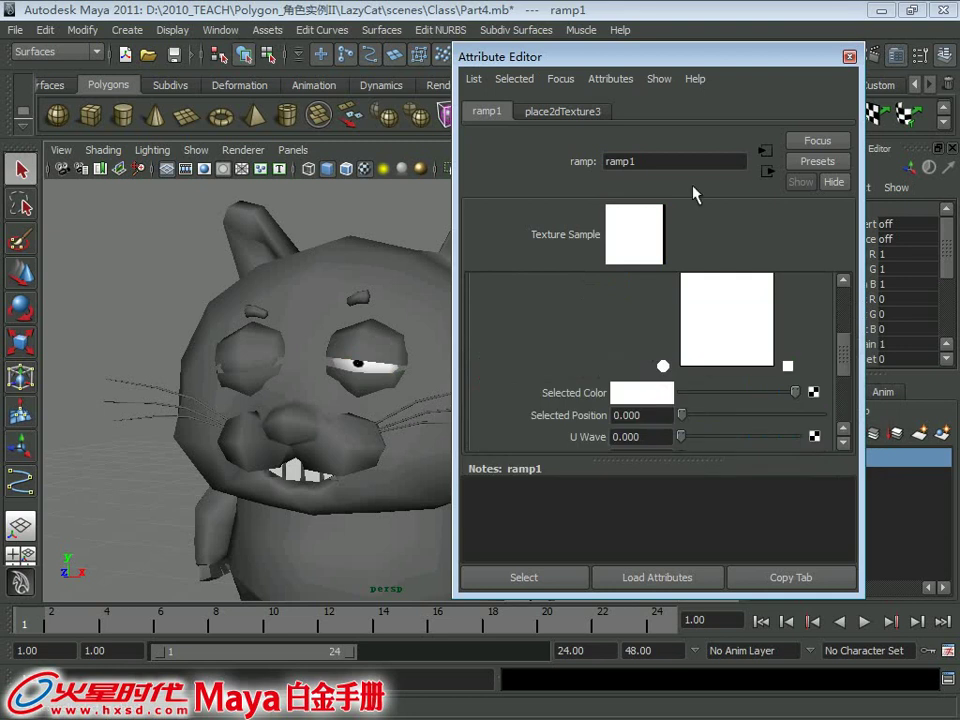
click(849, 58)
scroll(475, 330, down, 3)
Step: Group the eye sphere with Ctrl+G and set the group's Scale X to -1 to mirror it
scroll(253, 381, up, 3)
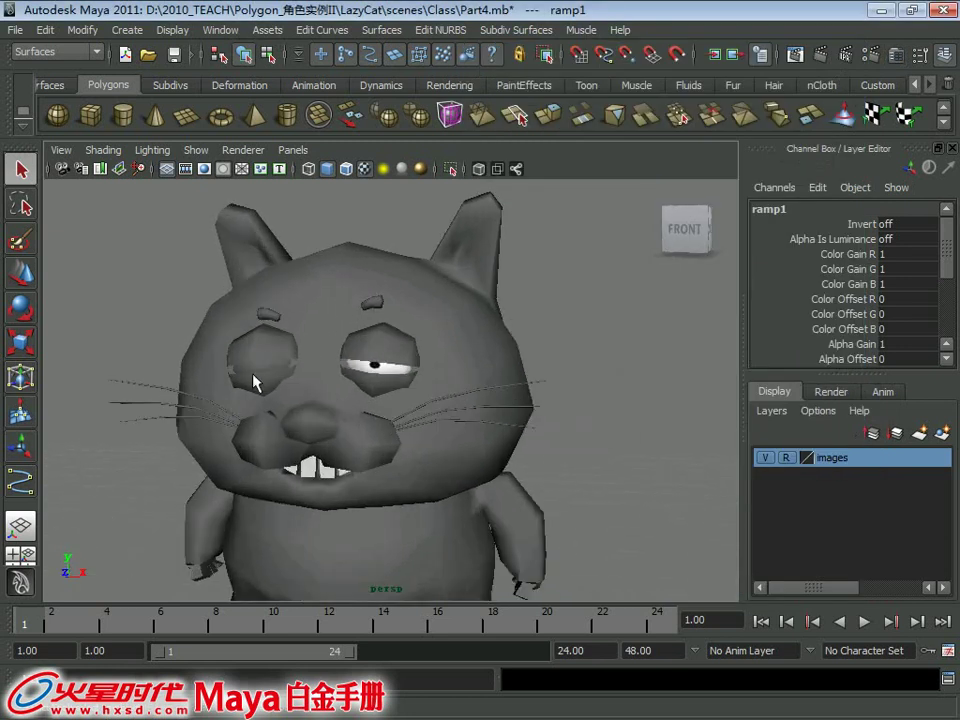
click(315, 362)
alt+drag(321, 360, 306, 375)
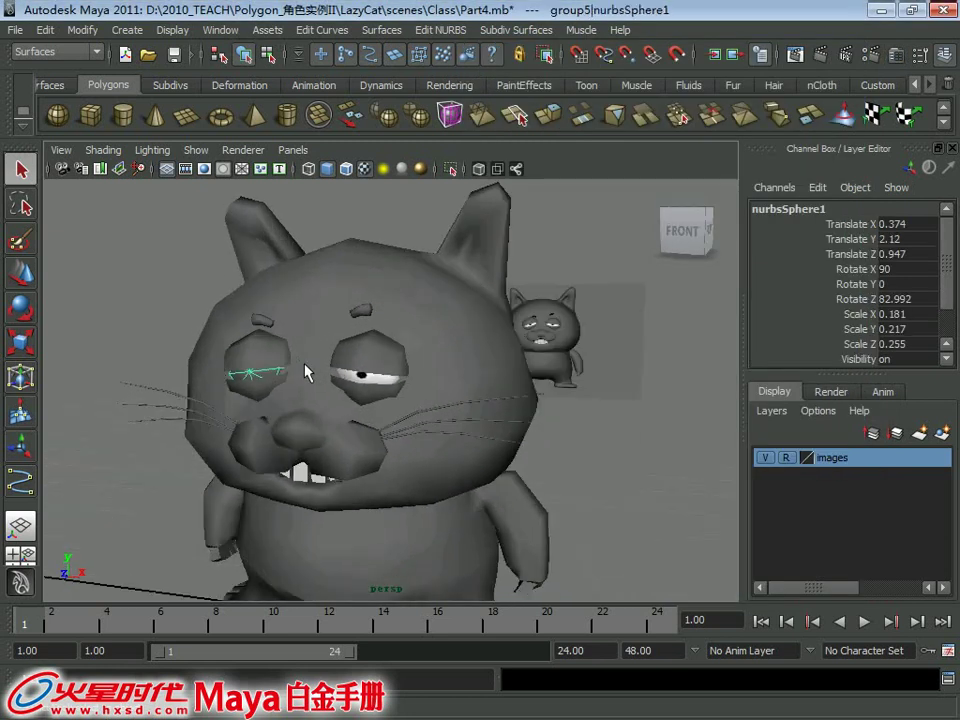
click(321, 371)
click(388, 360)
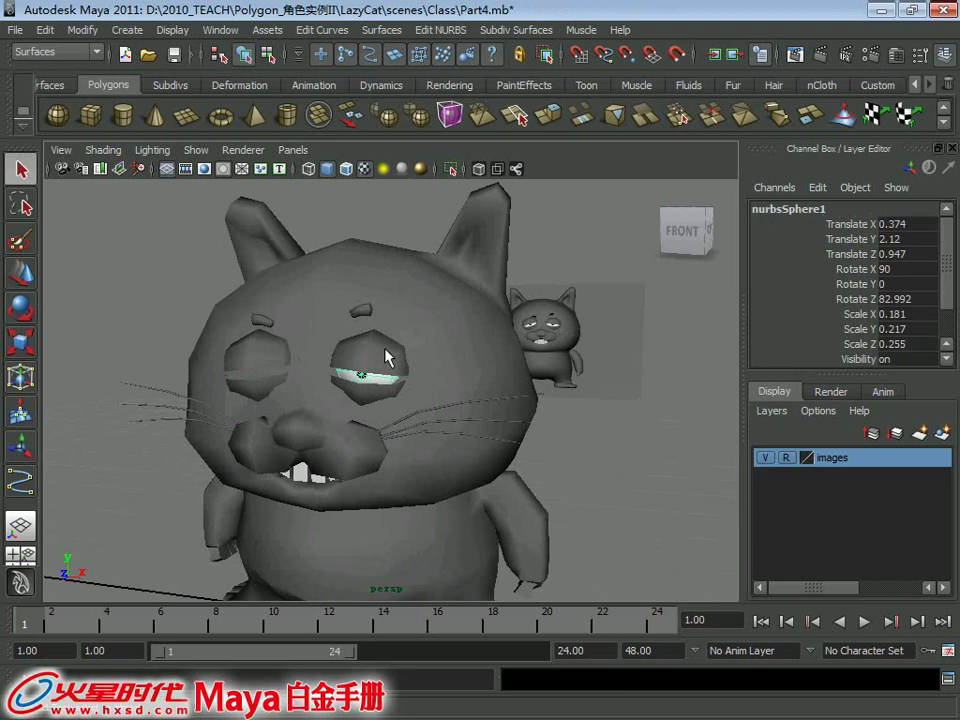
alt+drag(388, 358, 414, 349)
key(ctrl+g)
key(ctrl+g)
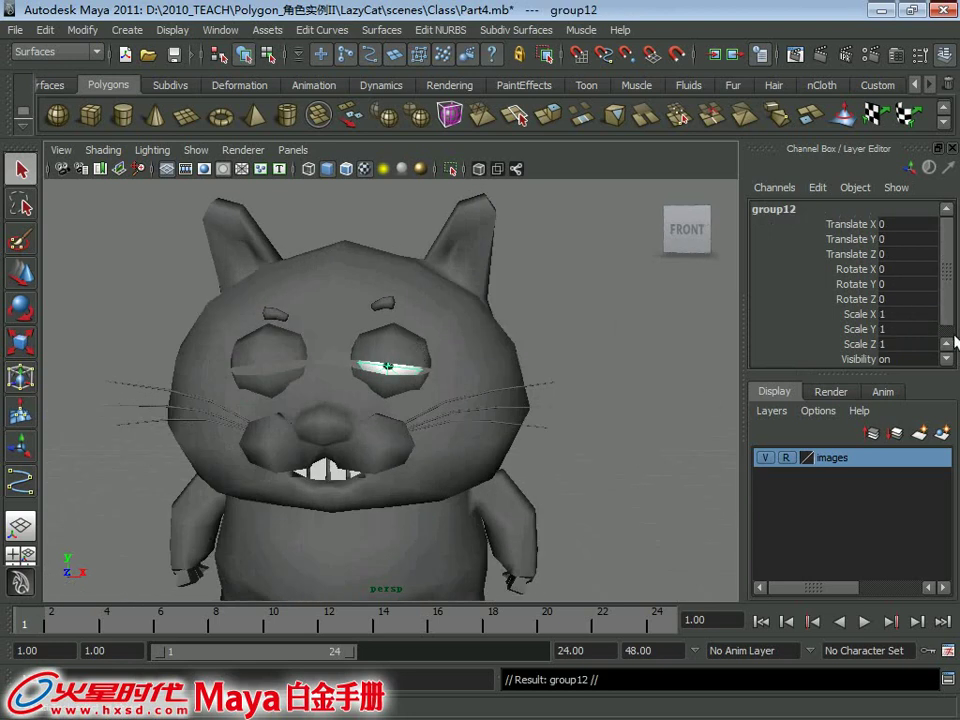
click(896, 313)
text(-1)
key(Return)
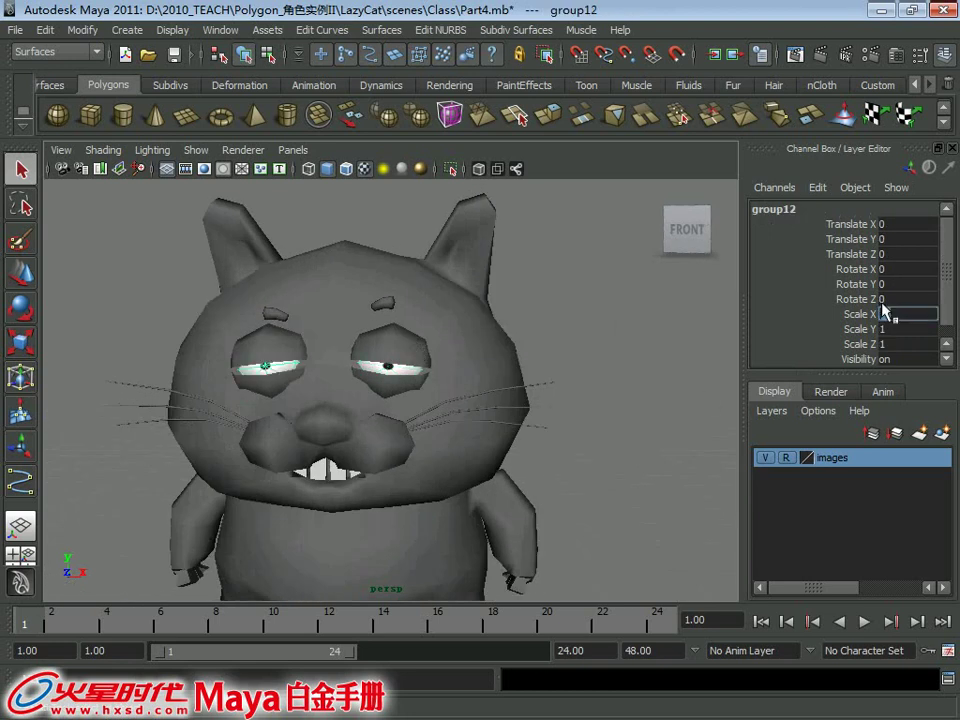
Step: Zoom out to a frontal view and drag-select the whole cat model
alt+right_drag(540, 412, 308, 358)
alt+drag(308, 358, 491, 304)
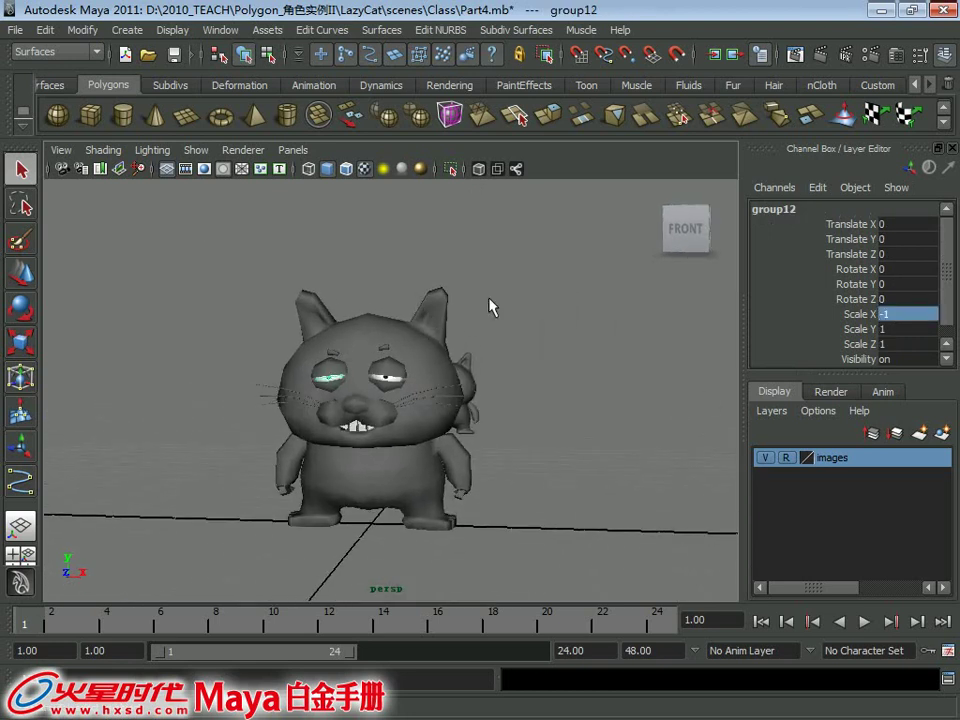
click(212, 296)
drag(212, 296, 594, 561)
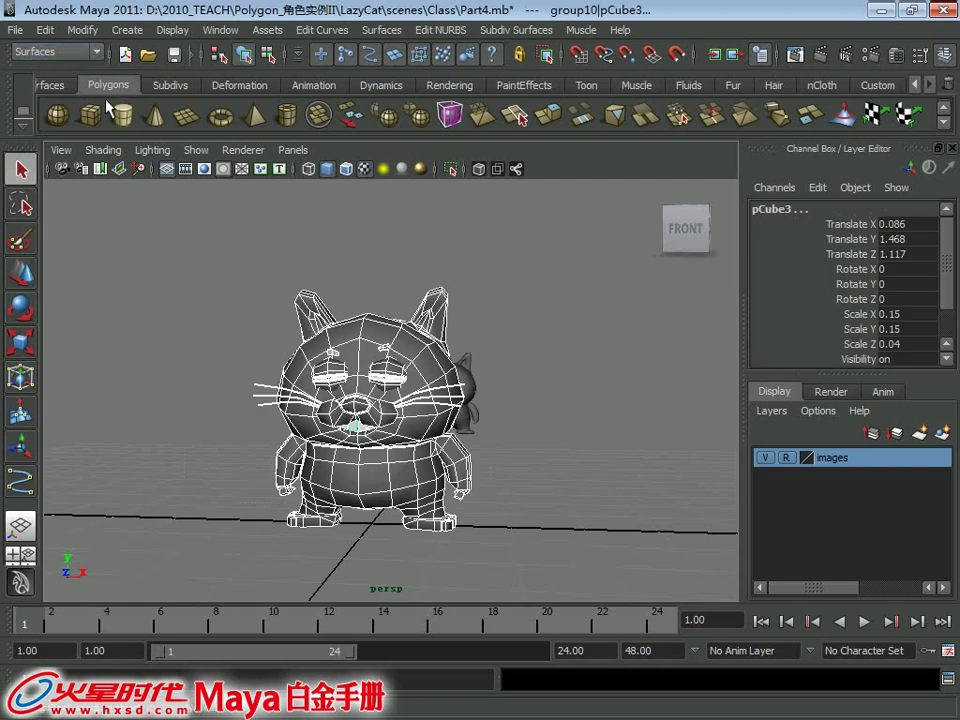
Step: Delete the construction history of all objects and optimize the scene size
click(878, 84)
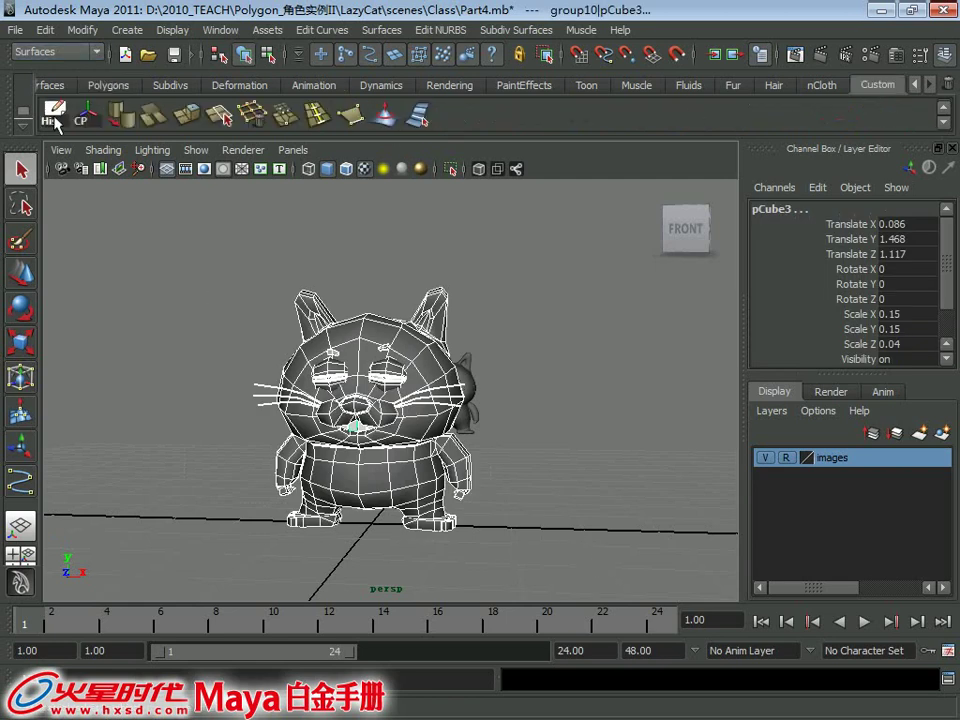
click(45, 29)
mouse_move(95, 251)
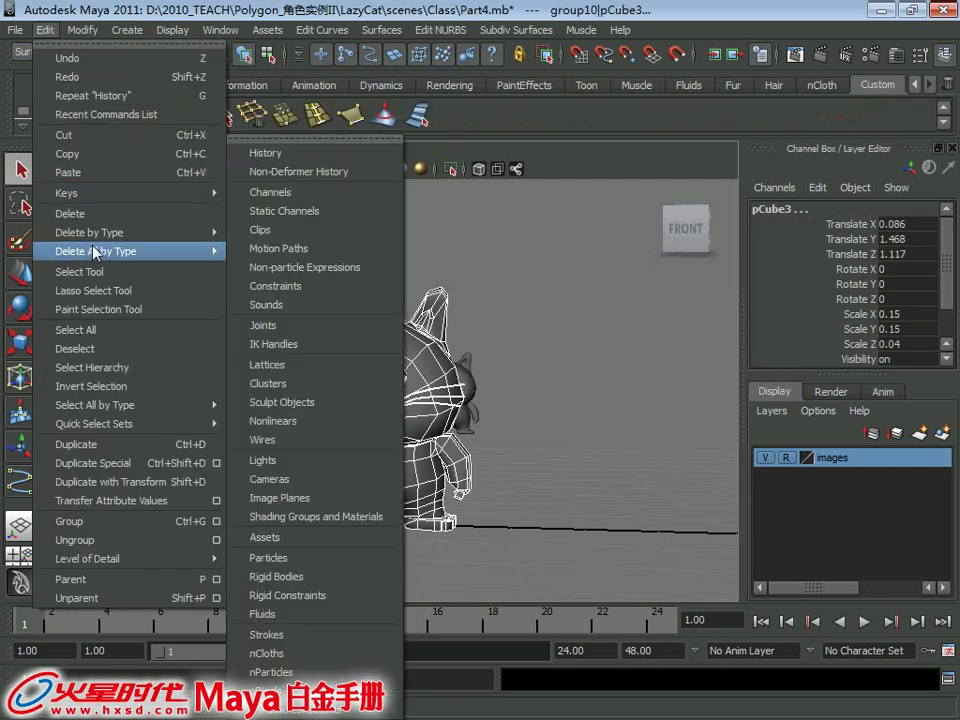
click(226, 116)
click(15, 29)
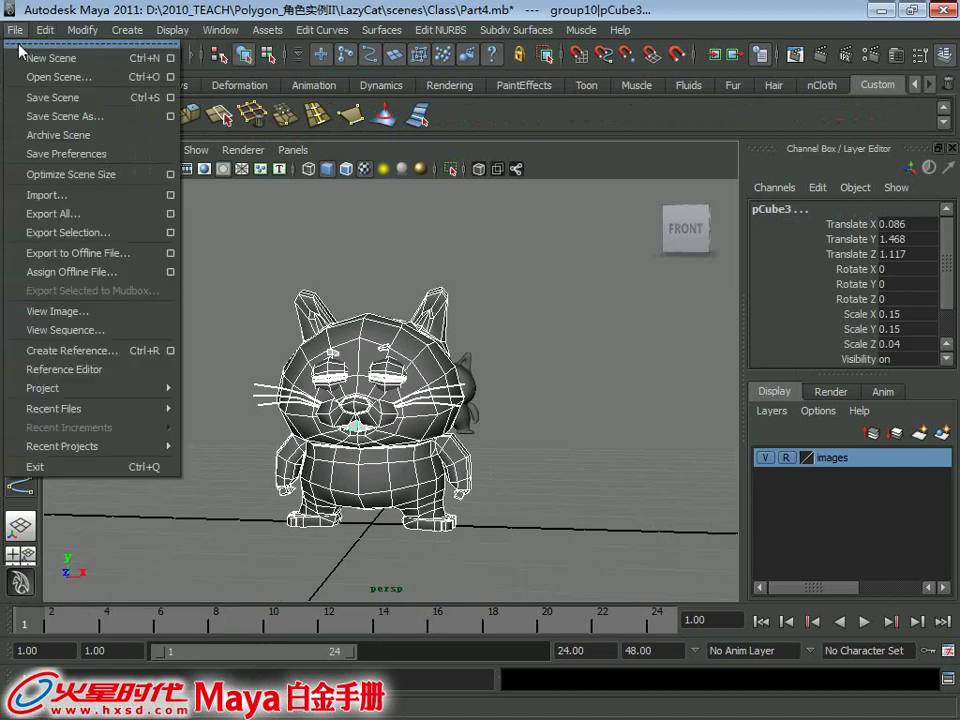
click(45, 178)
click(421, 375)
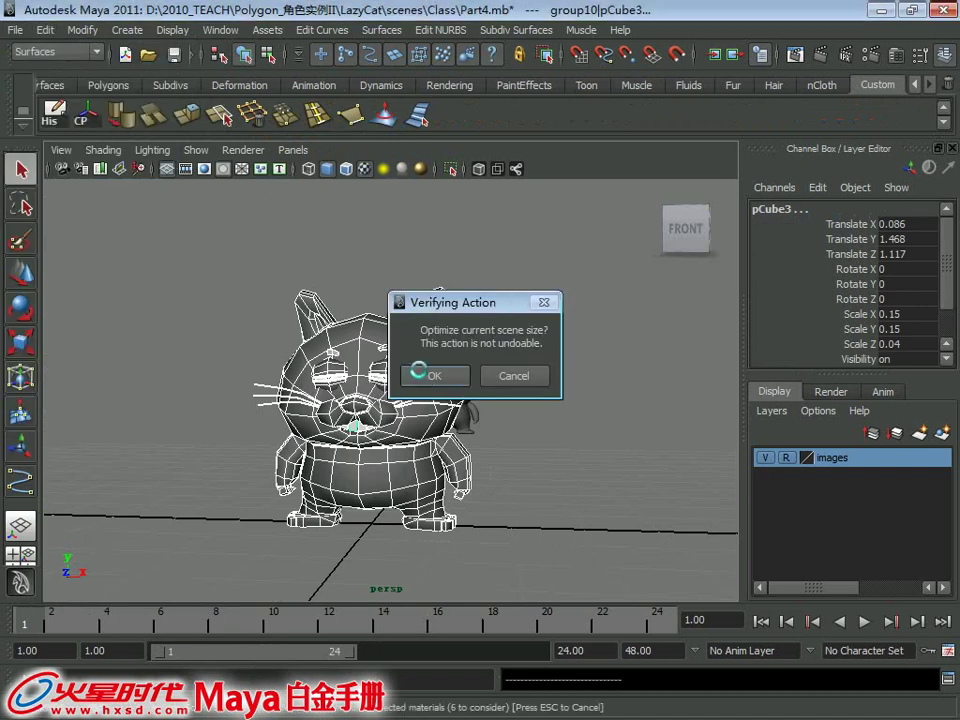
Step: Delete the images layer, then undo it and save the scene
click(354, 206)
mouse_move(431, 285)
alt+mouse_down()
mouse_move(414, 313)
mouse_move(400, 302)
mouse_move(598, 319)
alt+mouse_up()
right_click(860, 466)
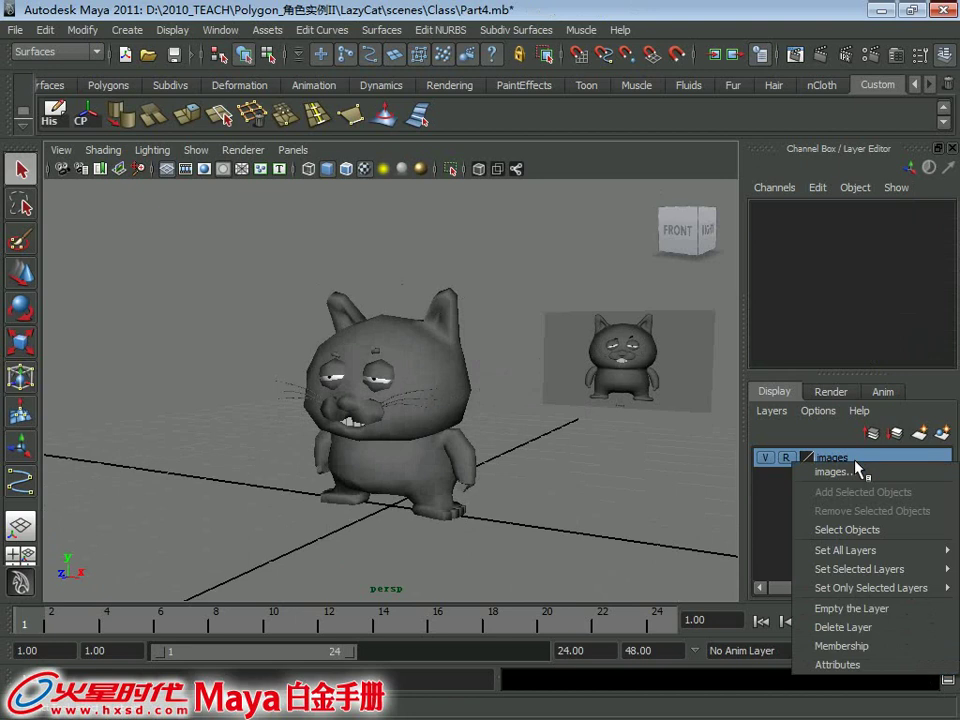
click(860, 628)
alt+drag(639, 321, 656, 407)
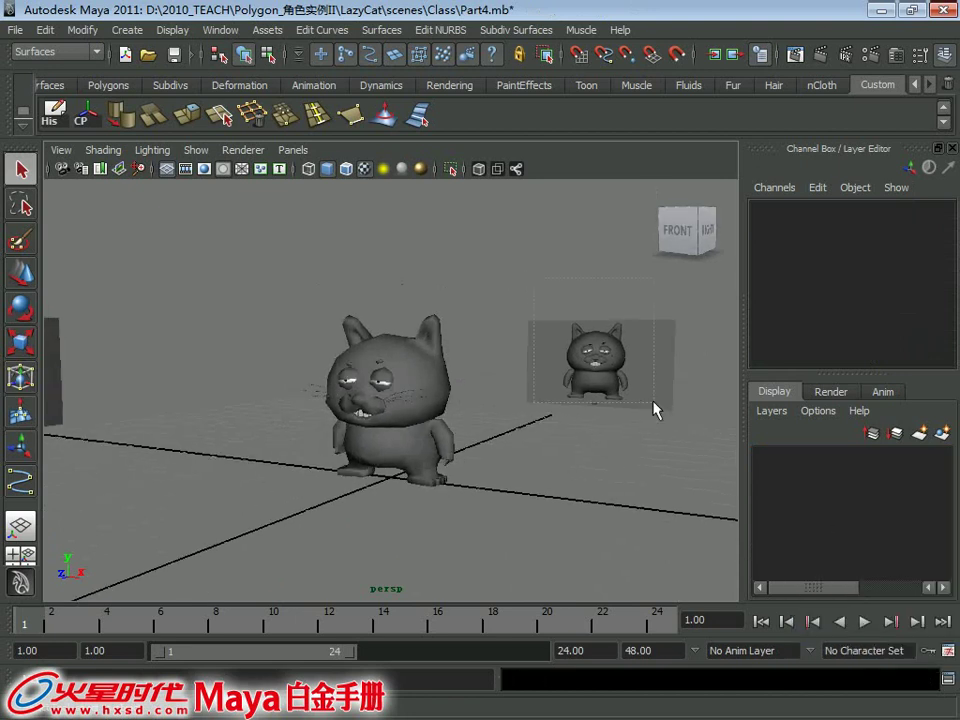
click(652, 402)
key(ctrl+z)
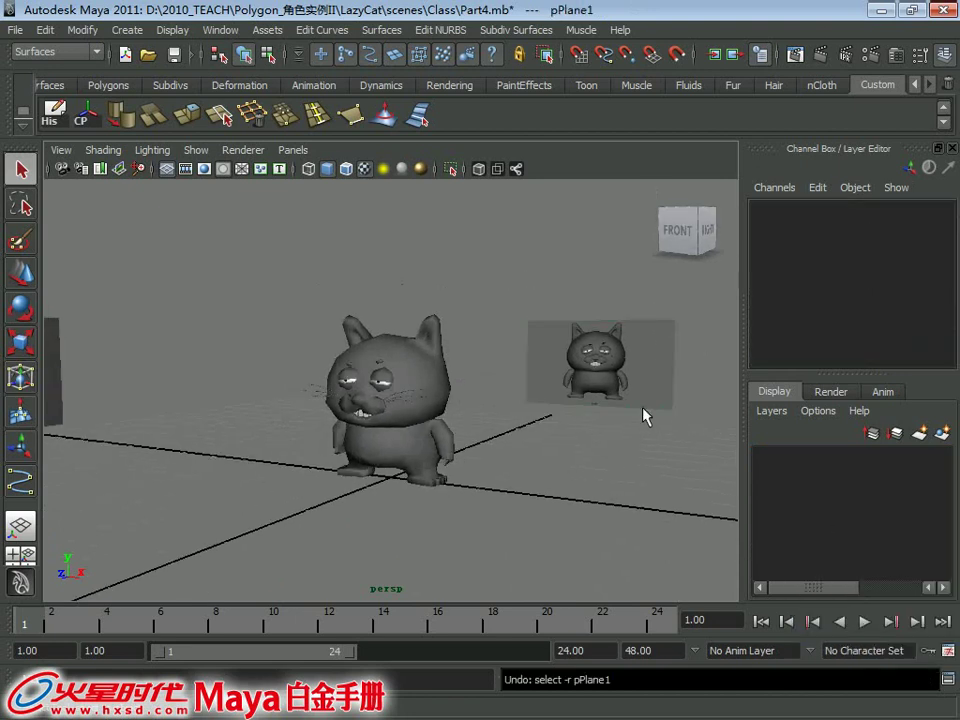
key(ctrl+z)
key(ctrl+s)
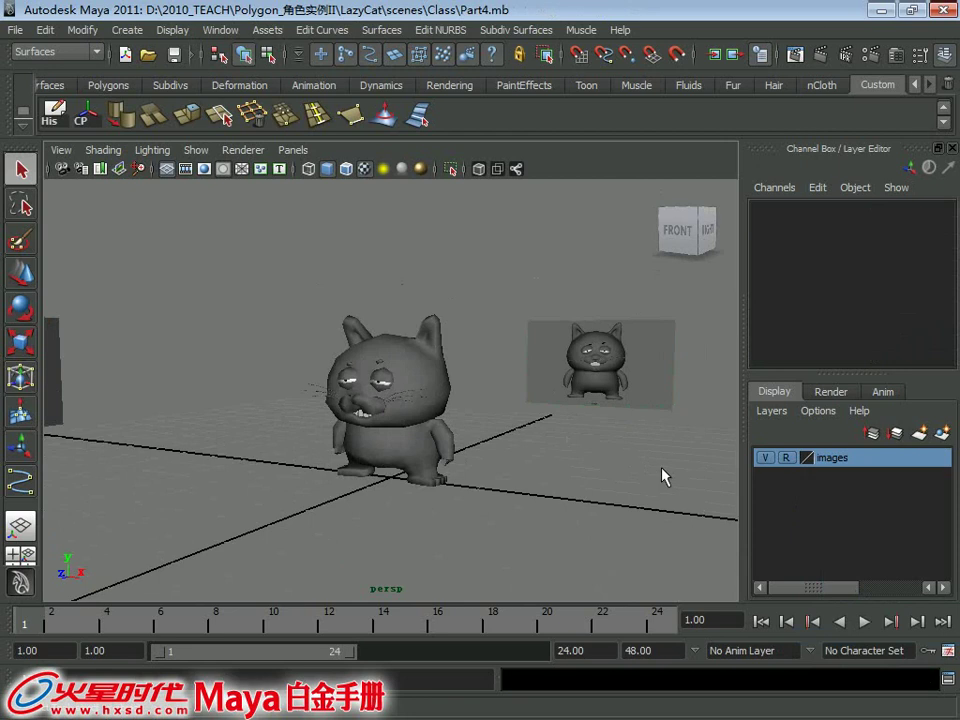
Step: Delete the images layer and both the right and left reference image planes
right_click(855, 460)
click(879, 628)
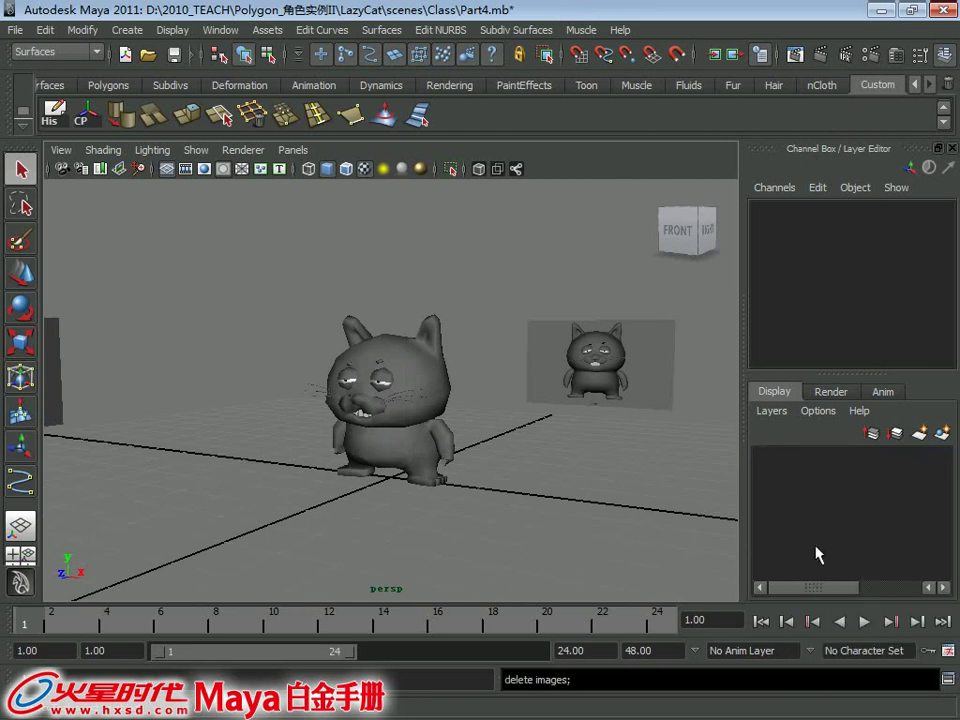
click(588, 313)
key(Delete)
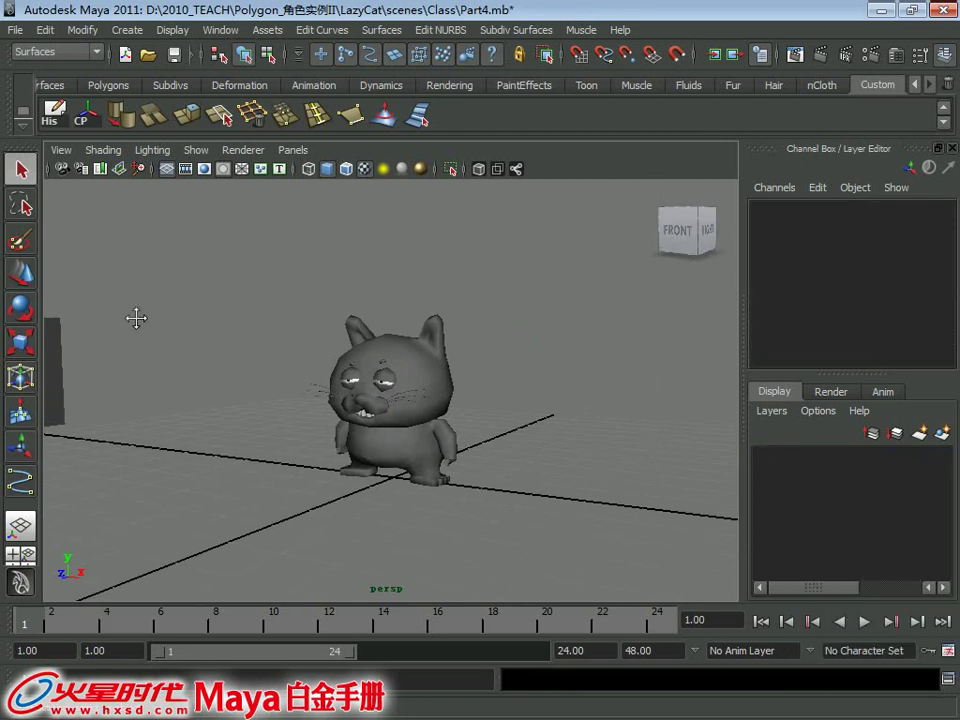
alt+drag(135, 317, 116, 313)
click(110, 390)
key(Delete)
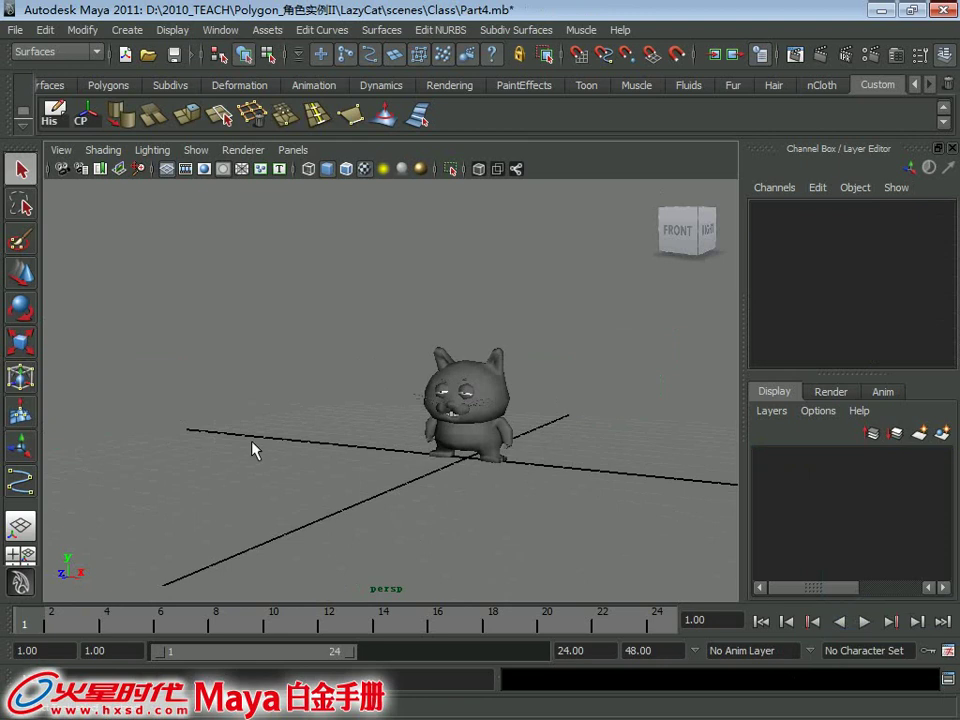
Step: Select the cat and frame it in a three-quarter view
alt+drag(394, 309, 585, 563)
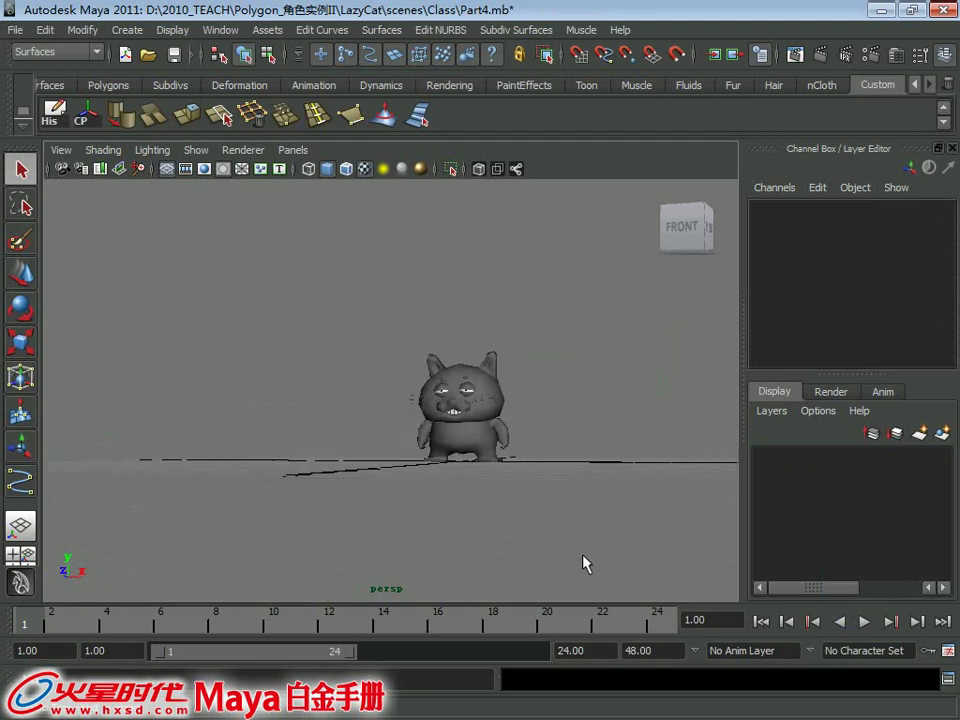
click(441, 372)
key(f)
mouse_move(441, 372)
alt+mouse_down()
mouse_move(371, 452)
mouse_move(411, 146)
alt+mouse_up()
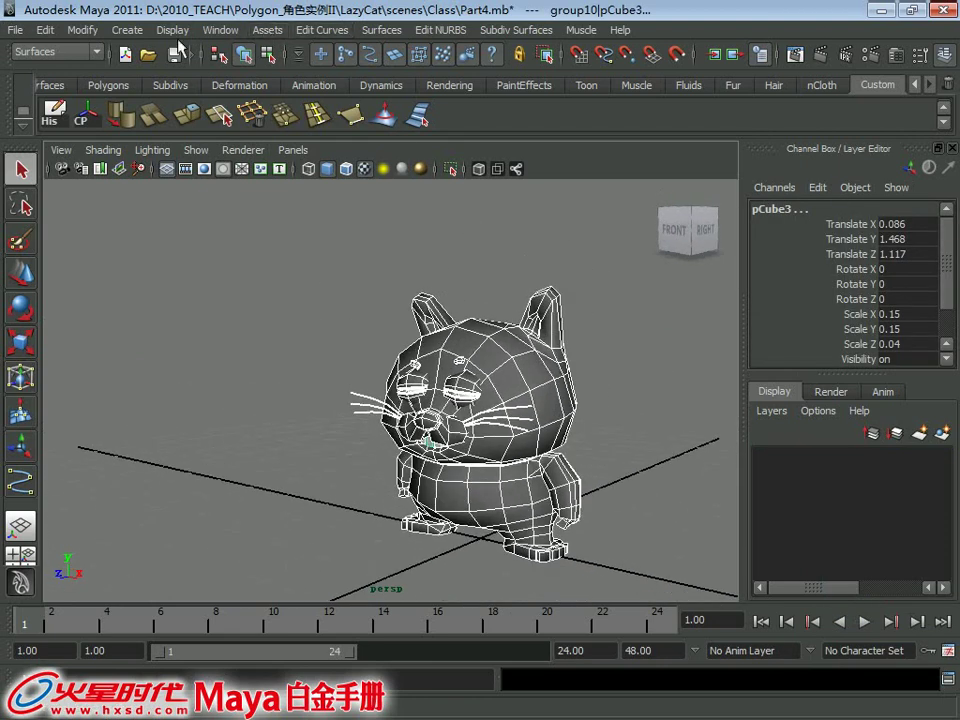
Step: Group the selected cat parts in the Outliner and rename group13 to Lazycat
click(204, 36)
click(240, 172)
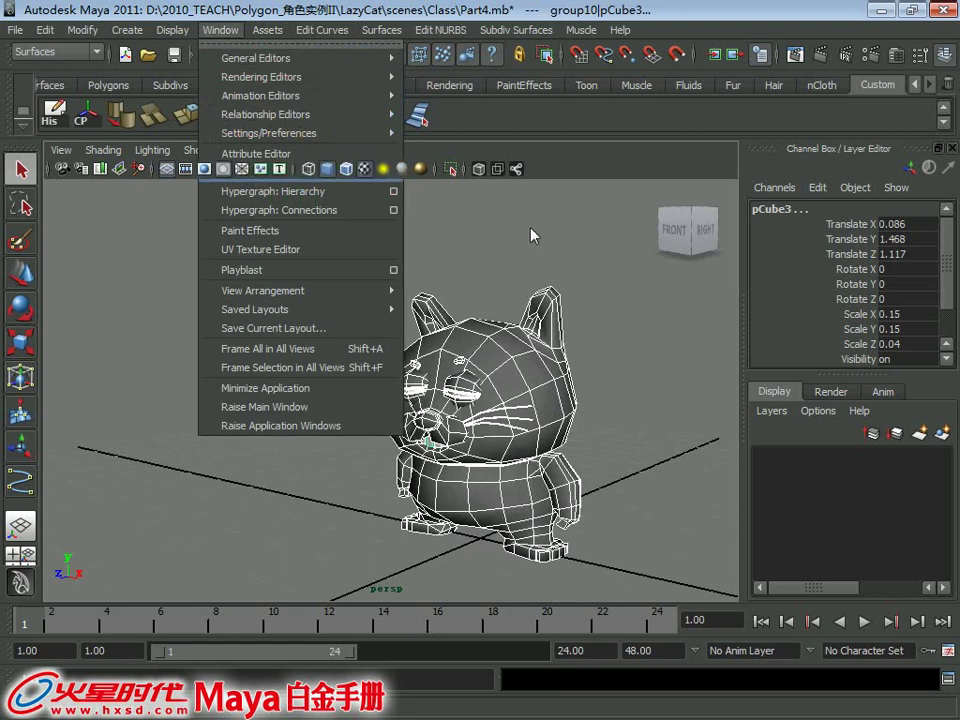
key(ctrl+g)
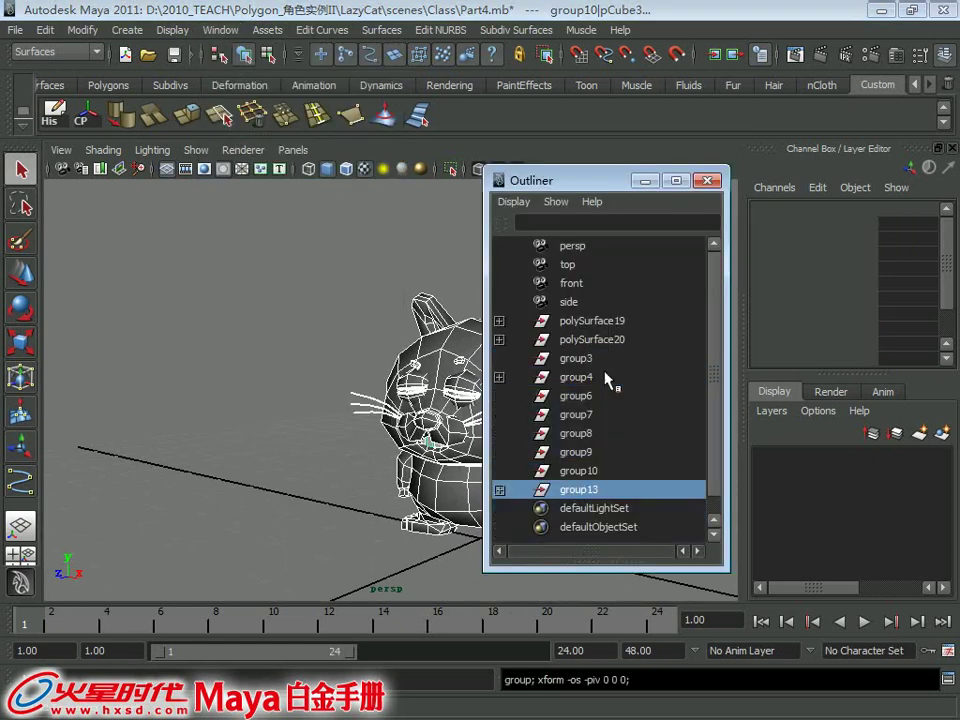
double_click(624, 489)
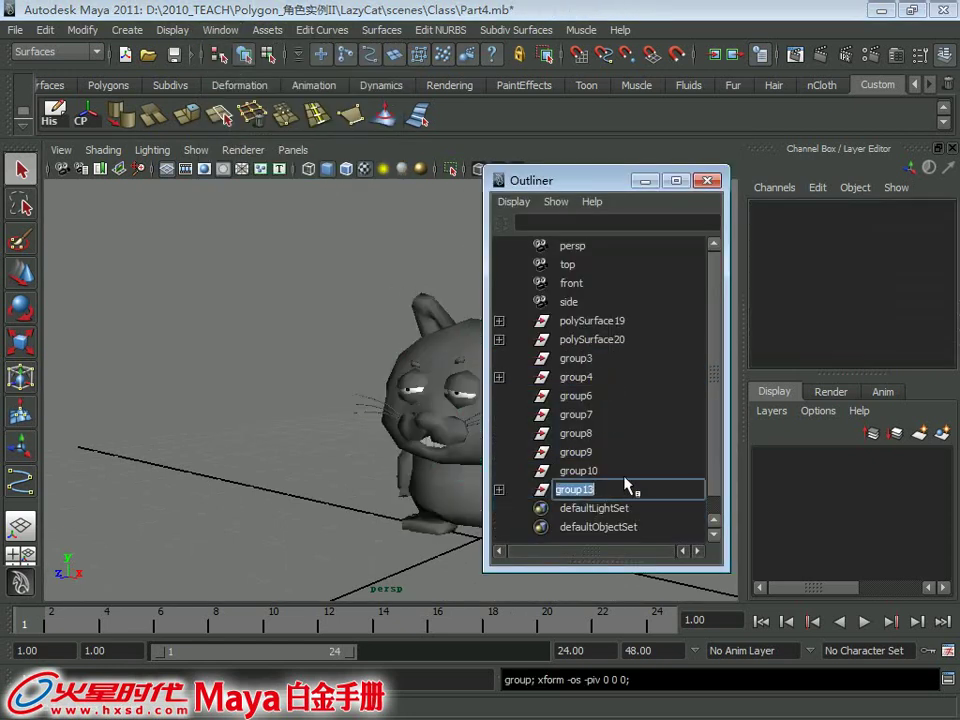
text(Lay)
text(z)
text(ycat)
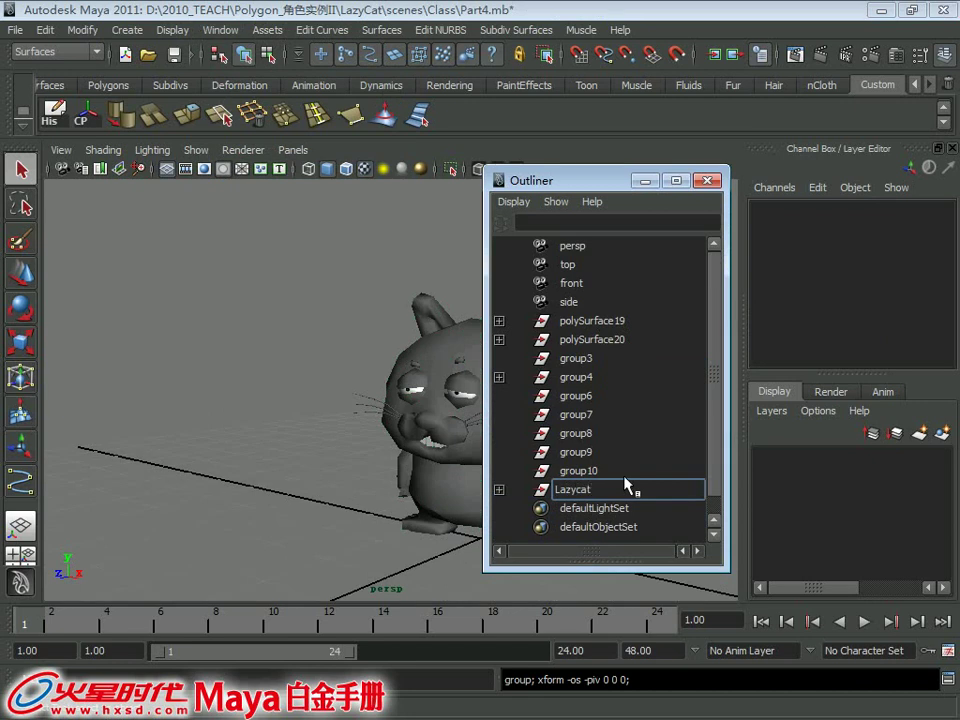
key(Return)
Step: Optimize the scene size again, clear the selection and close the Outliner
drag(600, 490, 583, 288)
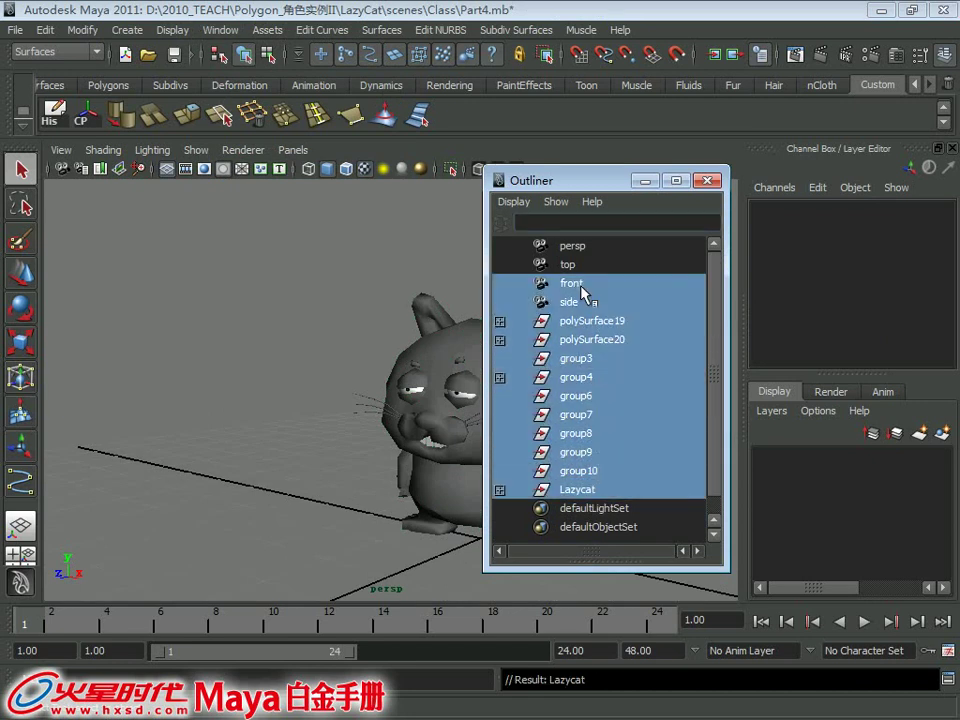
click(16, 29)
click(64, 174)
click(439, 380)
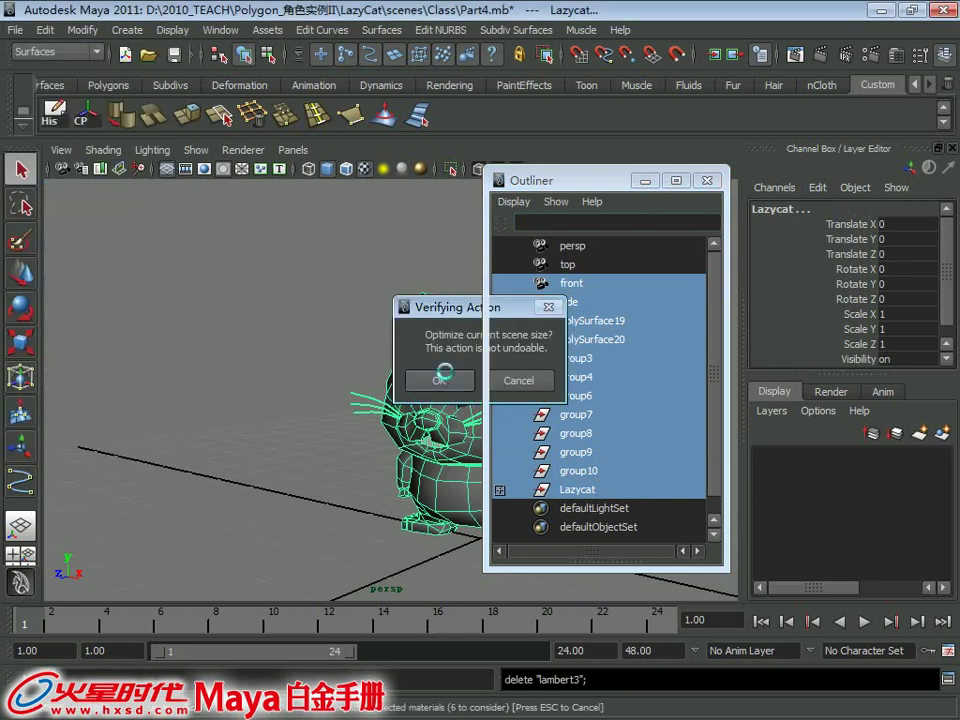
drag(584, 324, 586, 340)
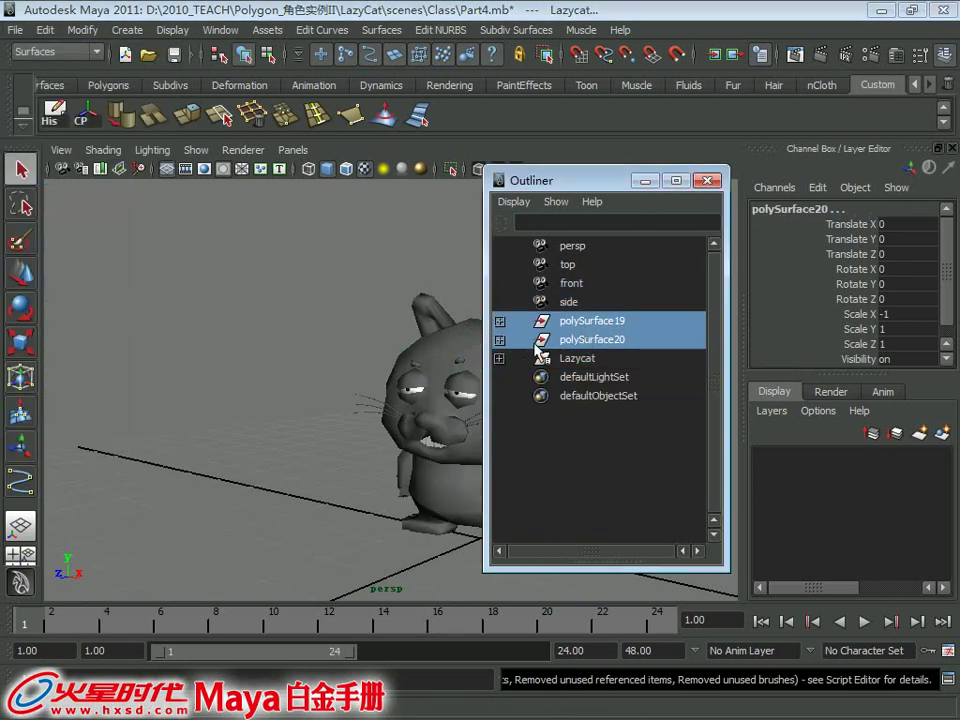
alt+drag(330, 320, 268, 318)
click(281, 313)
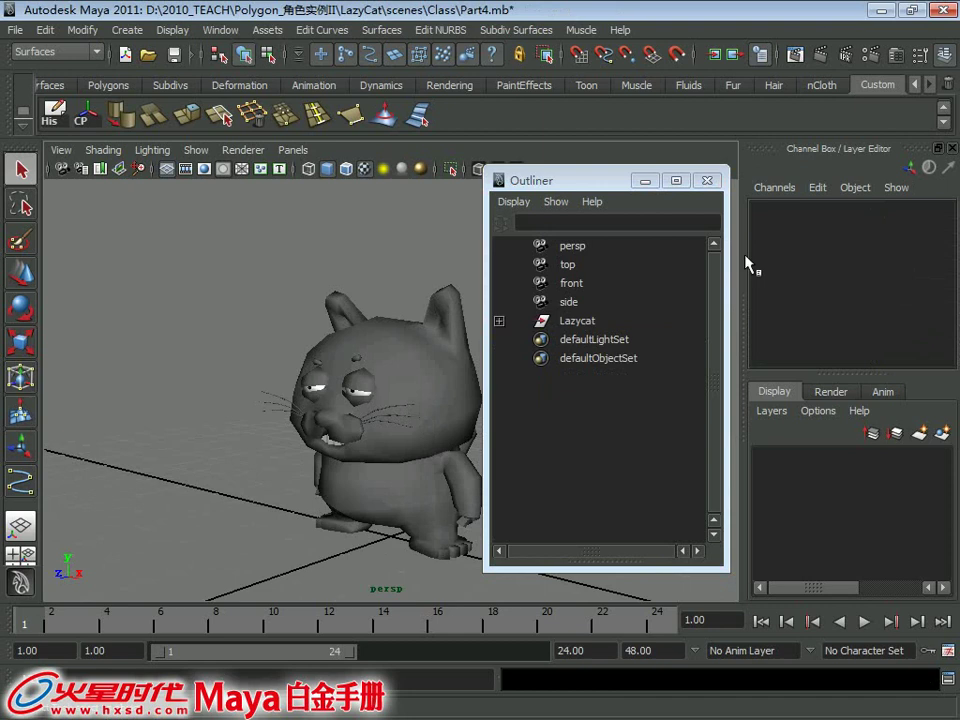
click(707, 180)
mouse_move(500, 250)
alt+mouse_down()
mouse_move(452, 283)
mouse_move(400, 280)
alt+mouse_up()
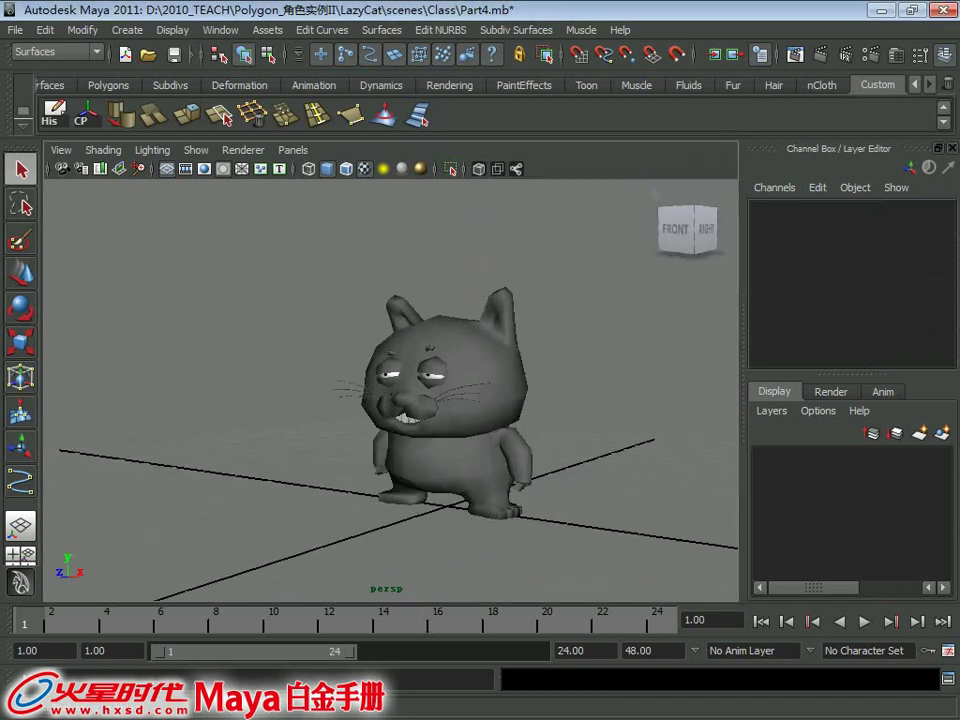
Step: Save the scene under the new name Final.mb with Save Scene As
click(15, 30)
click(62, 116)
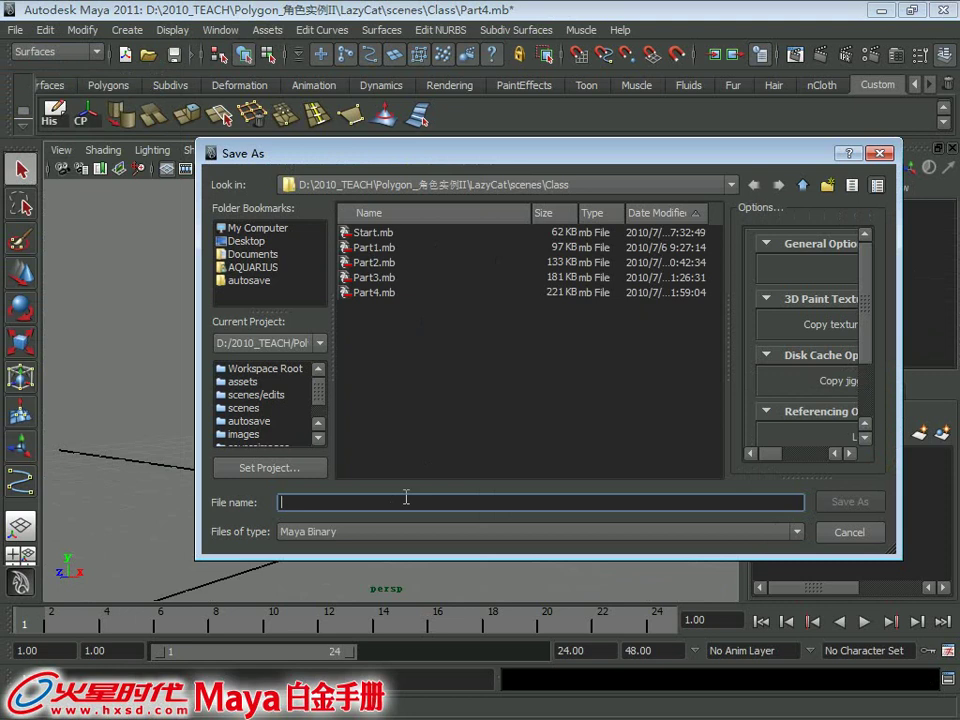
text(Final)
key(Return)
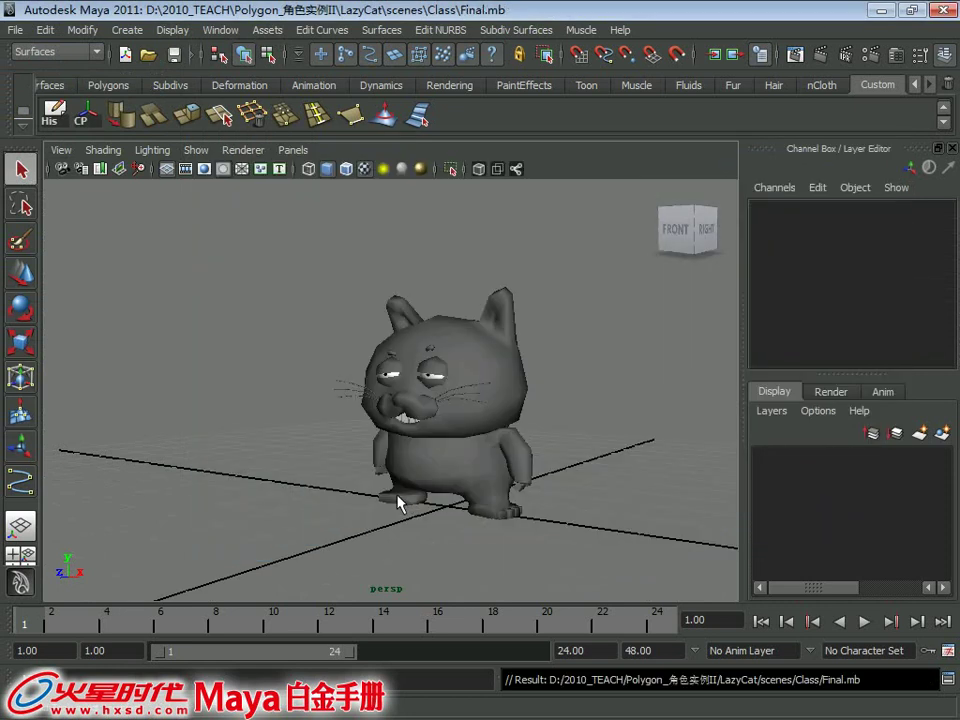
mouse_move(396, 499)
alt+mouse_down()
mouse_move(429, 466)
mouse_move(401, 420)
mouse_move(385, 420)
alt+mouse_up()
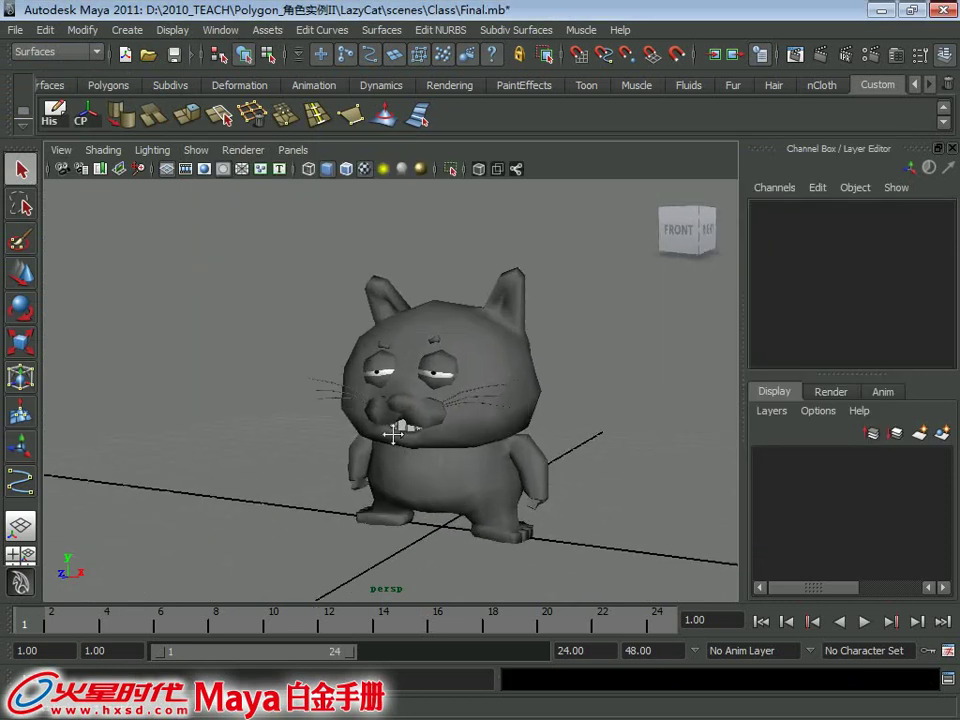